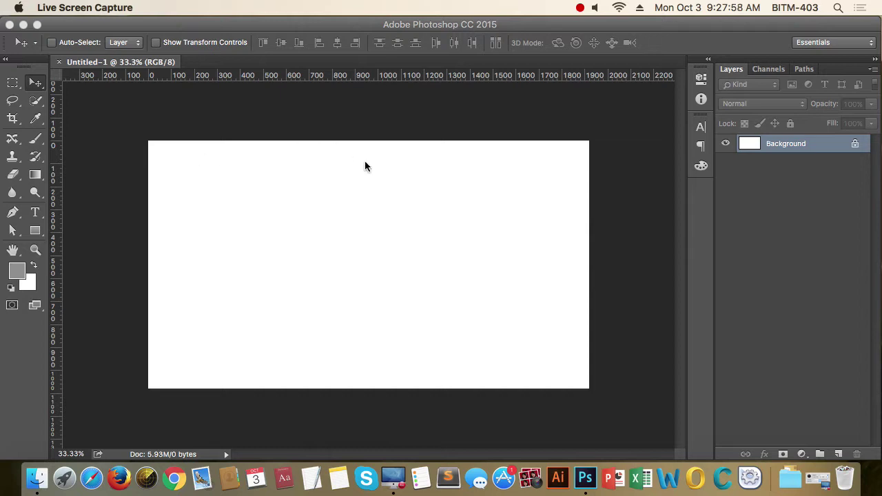
# Step: Draw a grey rectangle shape about 931 px wide and 557 px high on the white canvas
pyautogui.click(36, 230)
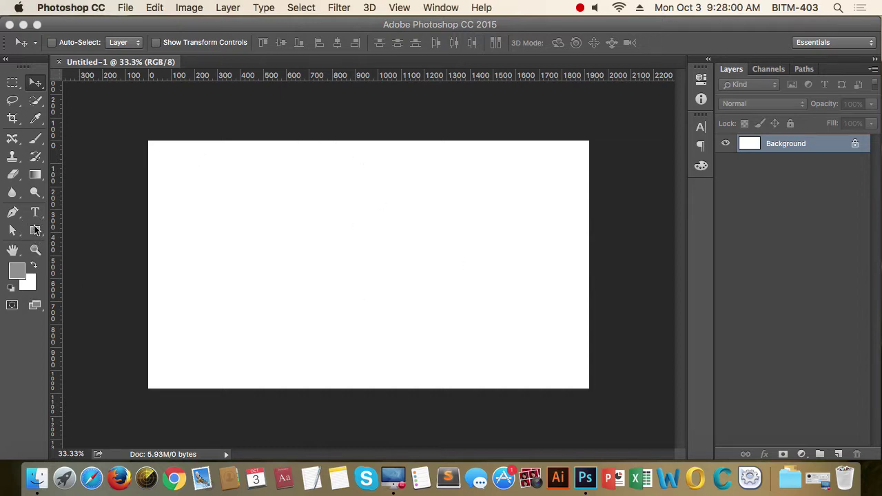
pyautogui.moveTo(239, 186); pyautogui.dragTo(453, 313)
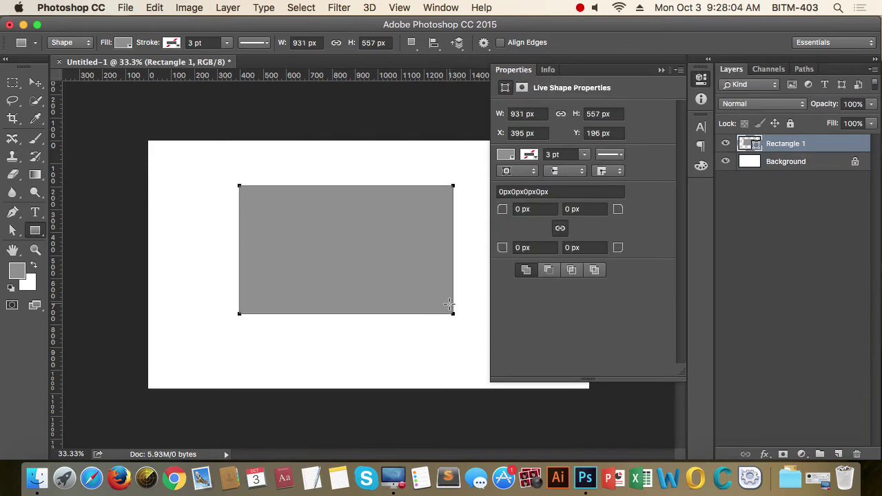
pyautogui.click(660, 69)
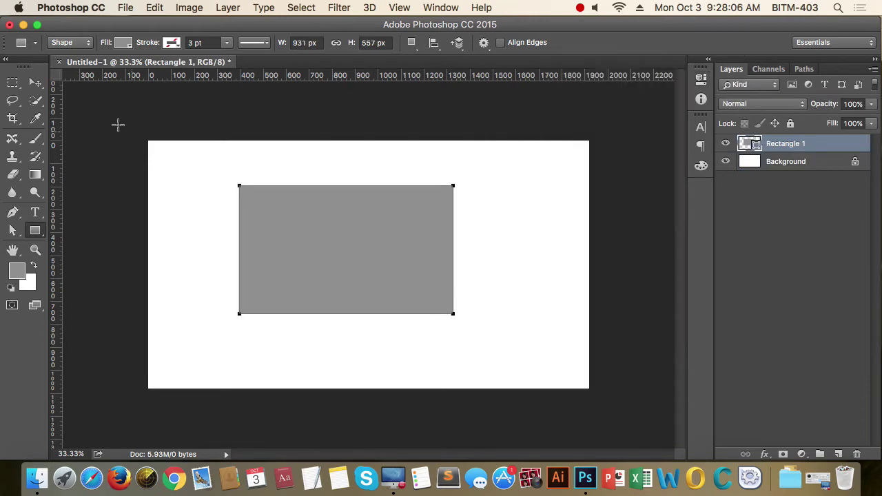
# Step: Move the grey rectangle to the centre of the canvas and toggle its transform controls on and off
pyautogui.click(35, 83)
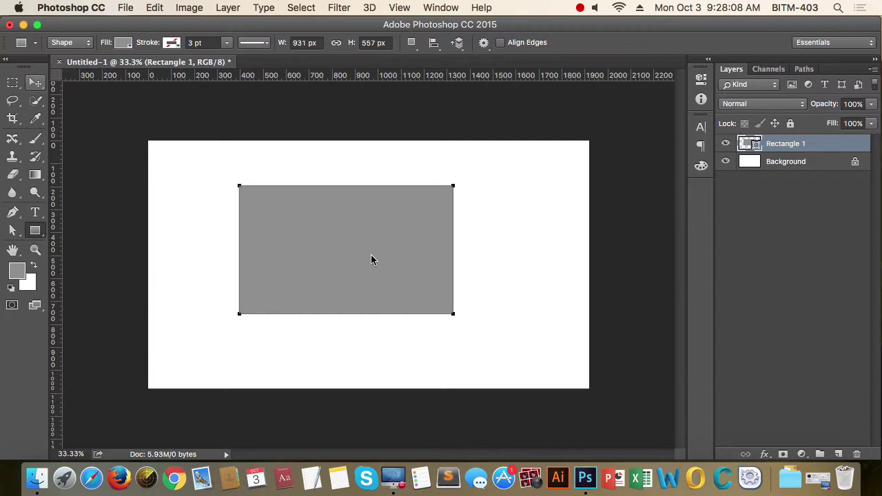
pyautogui.press('v')
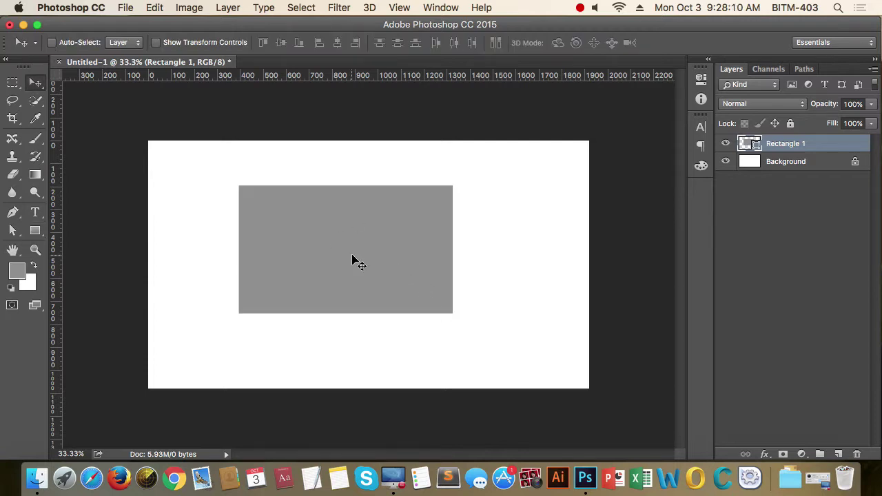
pyautogui.moveTo(366, 249); pyautogui.dragTo(390, 259)
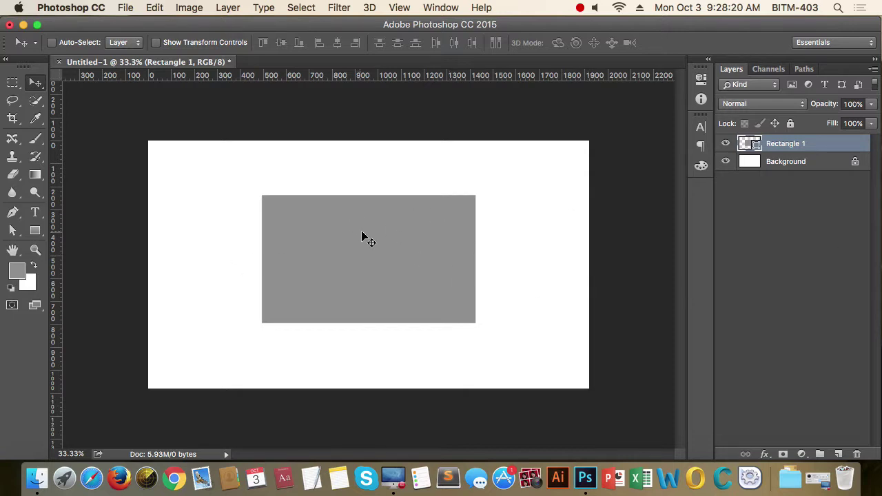
pyautogui.click(157, 42)
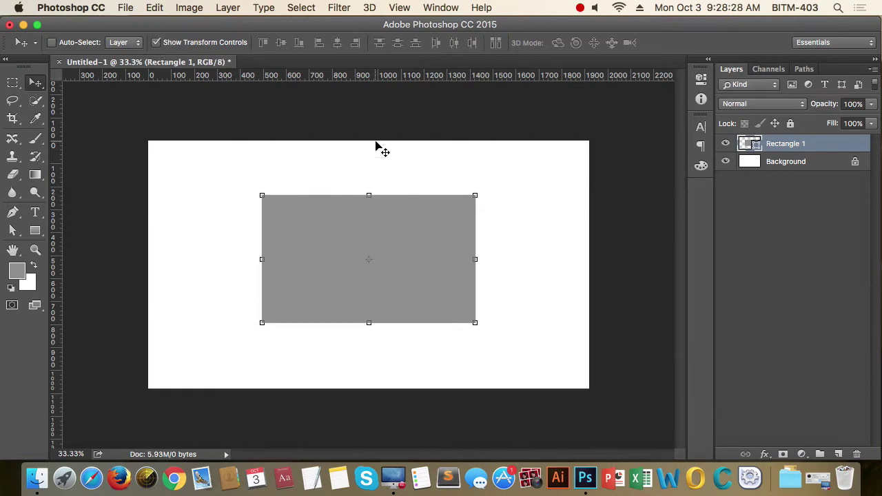
pyautogui.click(156, 43)
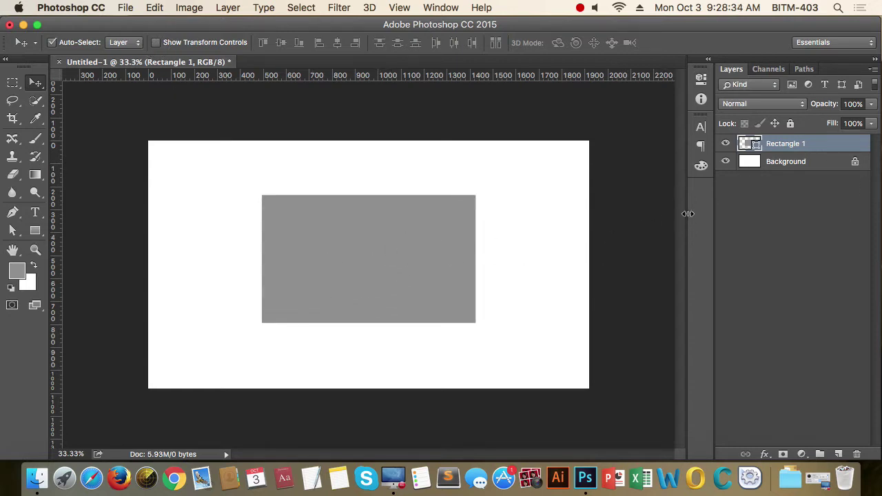
# Step: Scale the rectangle to about 85% with Free Transform and shift it to about X 930, Y 512 px
pyautogui.hotkey('ctrl', 't')
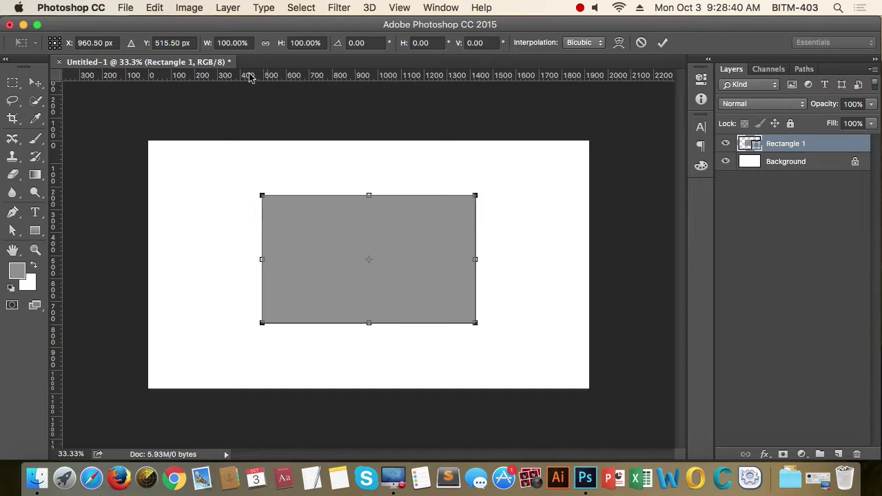
pyautogui.moveTo(476, 195); pyautogui.dragTo(483, 235)
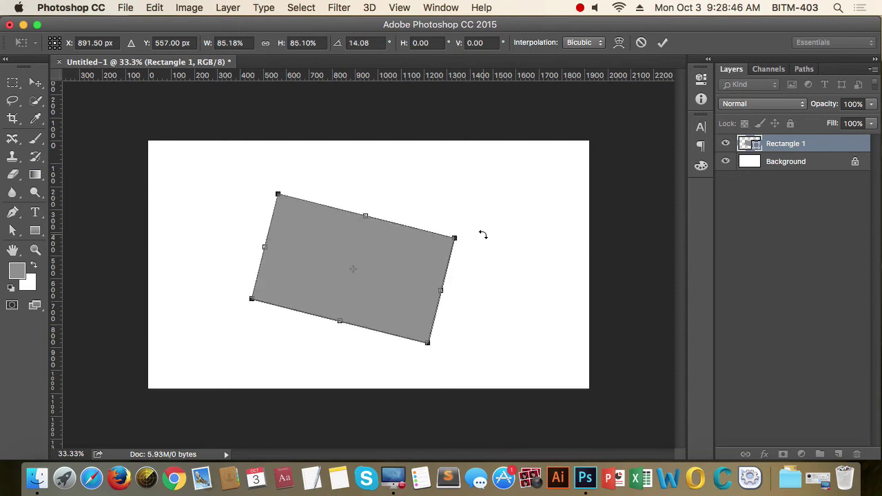
pyautogui.press('super+z')
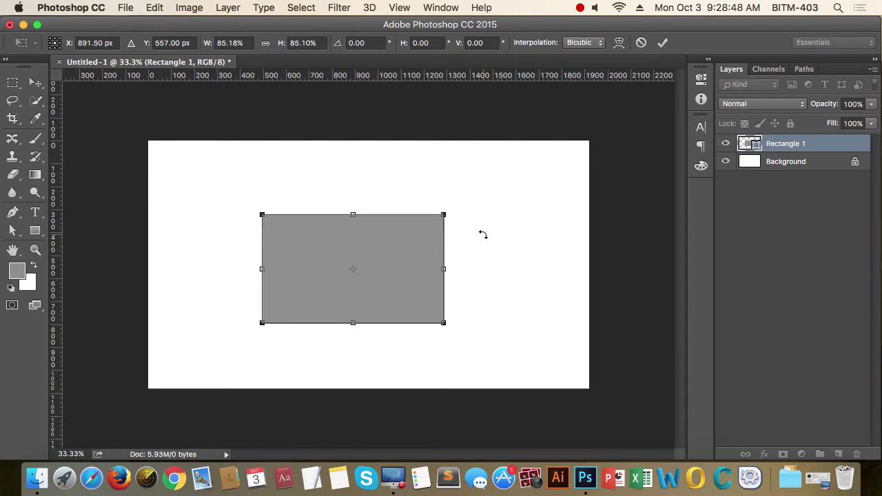
pyautogui.press('Return')
pyautogui.moveTo(342, 274)
pyautogui.mouseDown()
pyautogui.moveTo(356, 250)
pyautogui.moveTo(351, 266)
pyautogui.mouseUp()
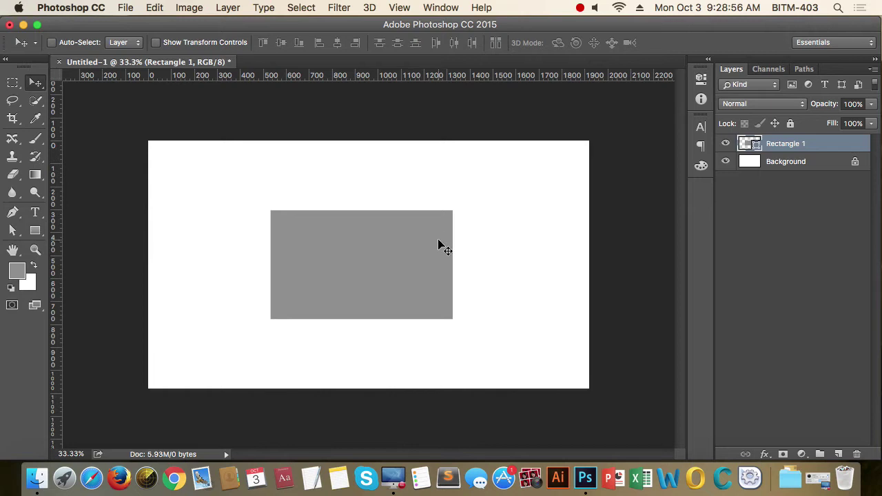
pyautogui.moveTo(419, 262); pyautogui.dragTo(421, 250)
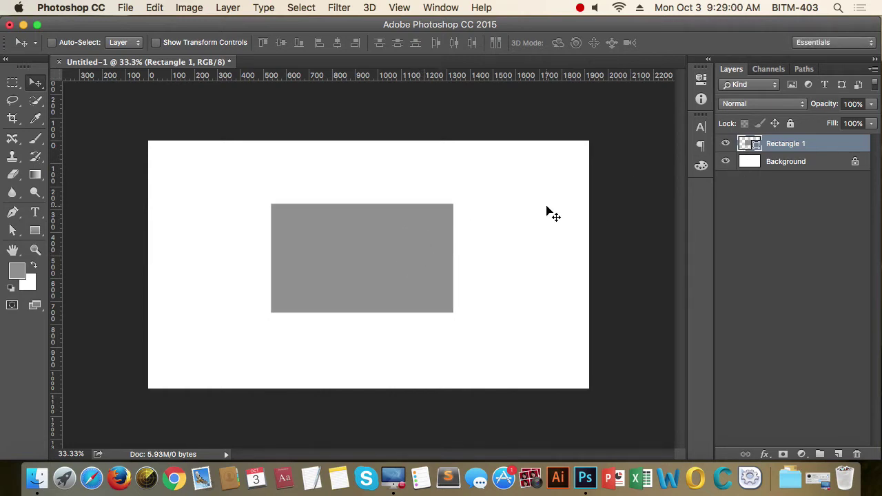
pyautogui.click(154, 8)
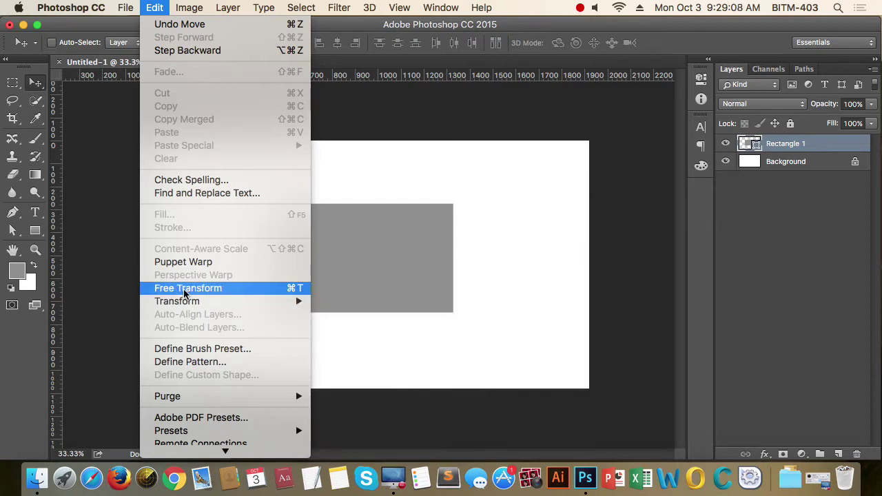
pyautogui.click(293, 288)
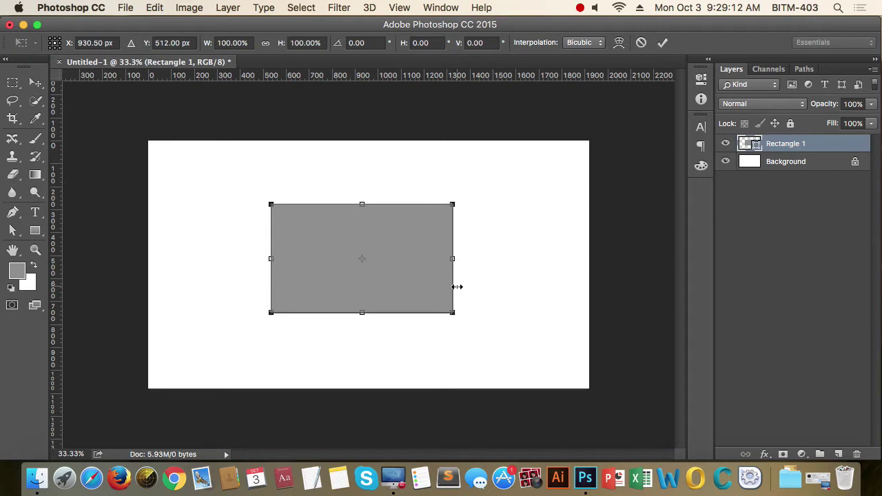
pyautogui.press('Return')
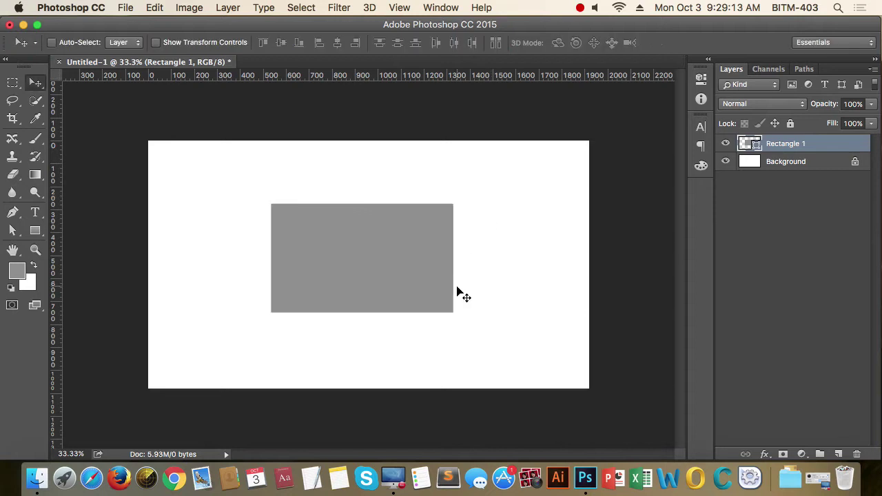
pyautogui.click(155, 8)
pyautogui.moveTo(157, 305)
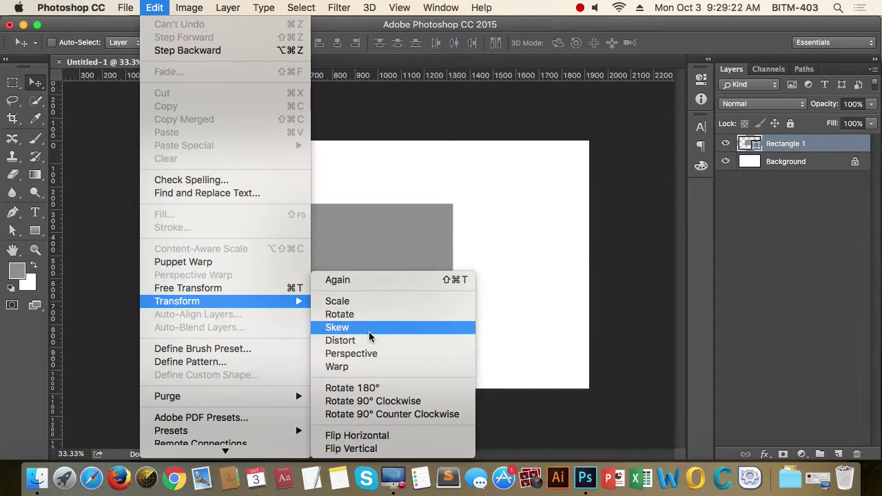
pyautogui.click(544, 301)
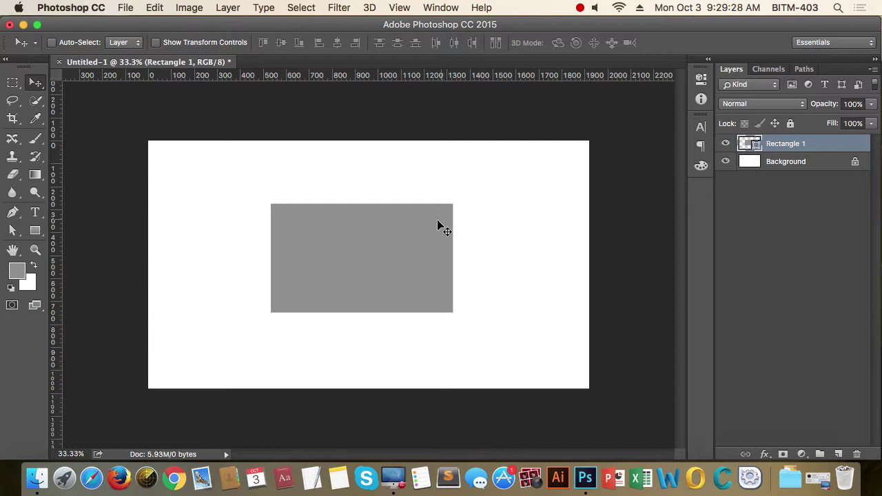
# Step: Move the rectangle slightly up to about X 922, Y 466 px
pyautogui.moveTo(389, 255); pyautogui.dragTo(387, 247)
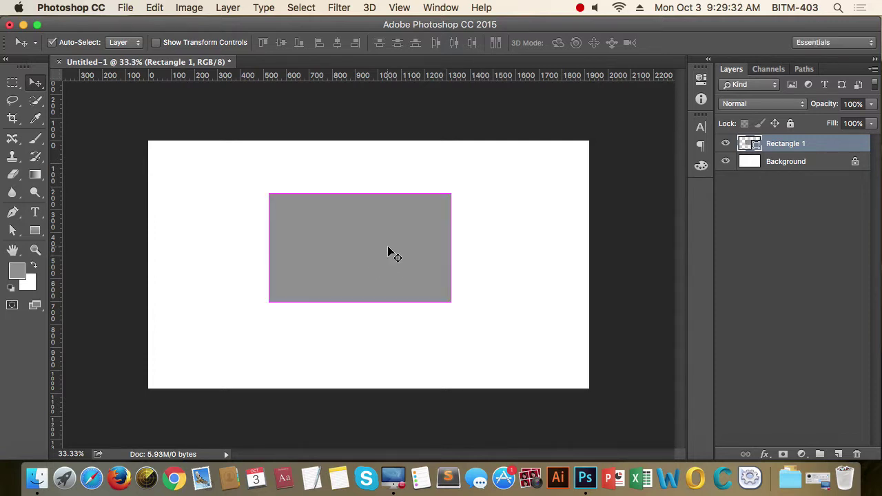
# Step: Try skewing the rectangle horizontally by its upper-right corner and top edge, and undo the applied skew
pyautogui.press('super+t')
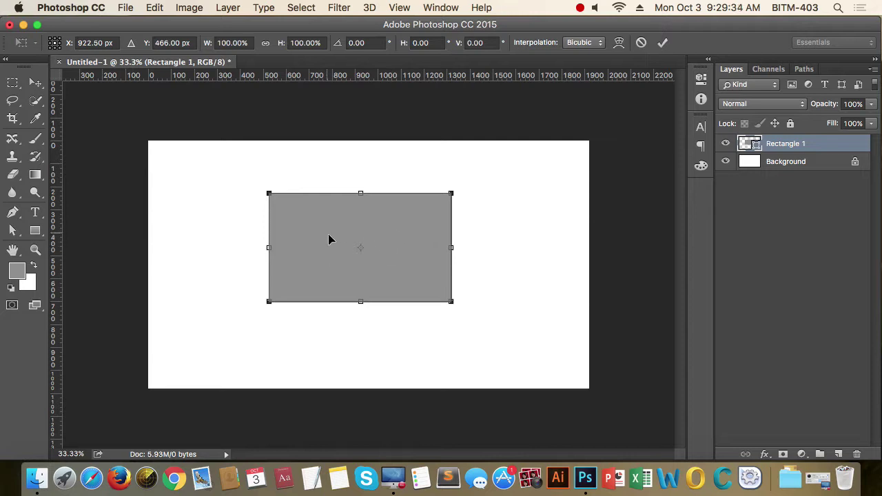
pyautogui.rightClick(380, 230)
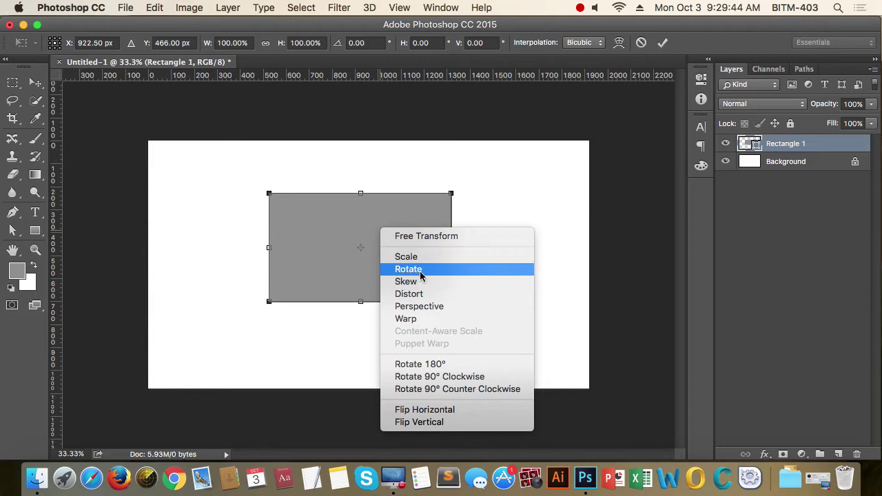
pyautogui.click(456, 194)
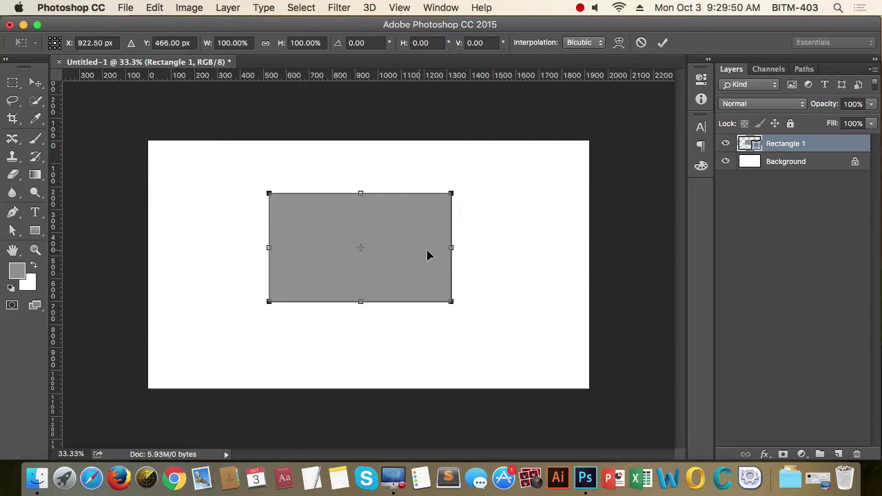
pyautogui.rightClick(392, 219)
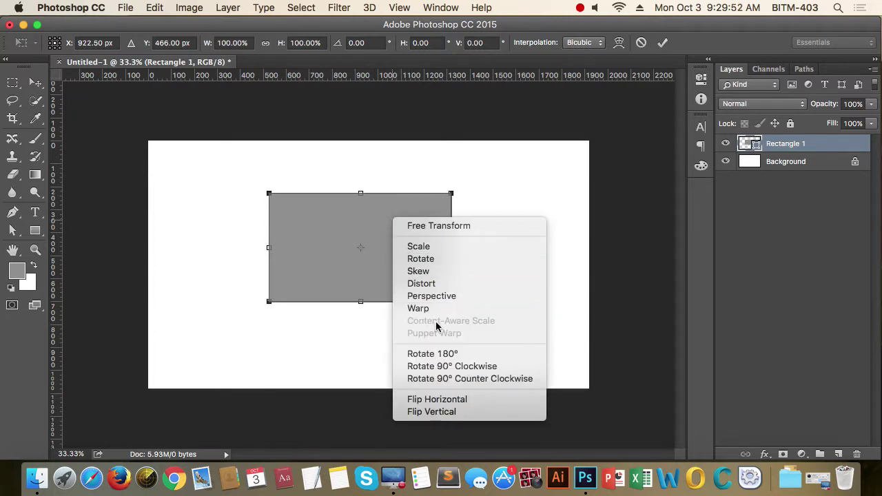
pyautogui.click(439, 271)
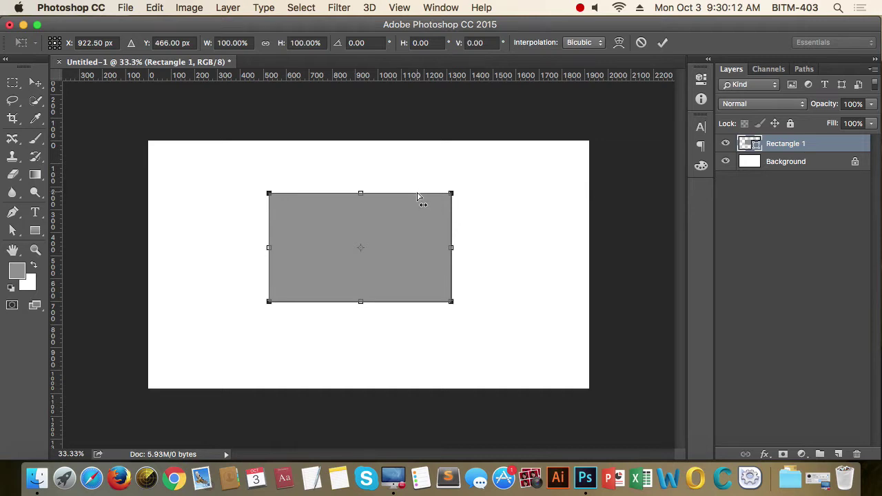
pyautogui.moveTo(452, 193)
pyautogui.mouseDown()
pyautogui.moveTo(367, 195)
pyautogui.moveTo(467, 187)
pyautogui.moveTo(460, 167)
pyautogui.moveTo(359, 151)
pyautogui.moveTo(454, 187)
pyautogui.moveTo(452, 146)
pyautogui.moveTo(448, 201)
pyautogui.moveTo(355, 197)
pyautogui.moveTo(394, 184)
pyautogui.moveTo(319, 177)
pyautogui.moveTo(471, 187)
pyautogui.moveTo(461, 150)
pyautogui.moveTo(460, 195)
pyautogui.moveTo(461, 180)
pyautogui.moveTo(418, 180)
pyautogui.moveTo(382, 158)
pyautogui.moveTo(464, 204)
pyautogui.moveTo(434, 173)
pyautogui.moveTo(461, 207)
pyautogui.moveTo(505, 185)
pyautogui.moveTo(483, 187)
pyautogui.moveTo(453, 150)
pyautogui.moveTo(460, 200)
pyautogui.moveTo(531, 198)
pyautogui.moveTo(494, 181)
pyautogui.moveTo(493, 211)
pyautogui.moveTo(519, 253)
pyautogui.moveTo(532, 252)
pyautogui.moveTo(504, 248)
pyautogui.moveTo(561, 254)
pyautogui.moveTo(460, 262)
pyautogui.moveTo(457, 197)
pyautogui.mouseUp()
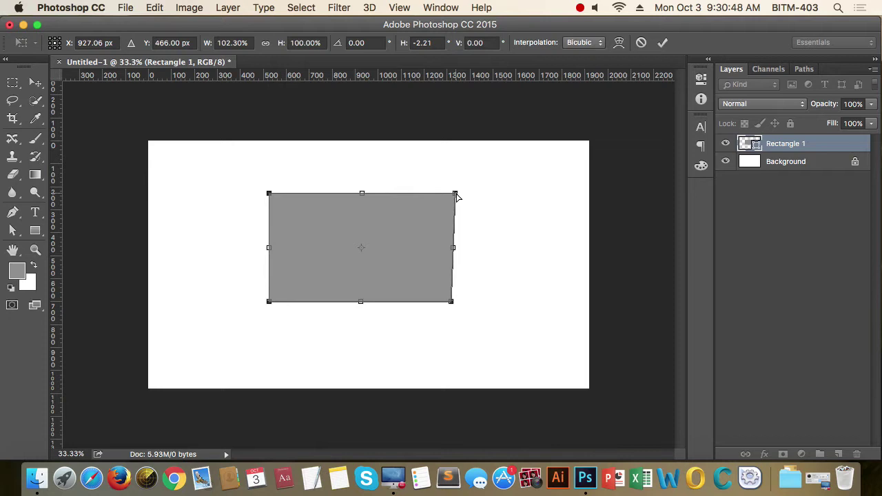
pyautogui.moveTo(457, 197)
pyautogui.mouseDown()
pyautogui.moveTo(315, 190)
pyautogui.moveTo(476, 193)
pyautogui.moveTo(483, 204)
pyautogui.moveTo(451, 196)
pyautogui.mouseUp()
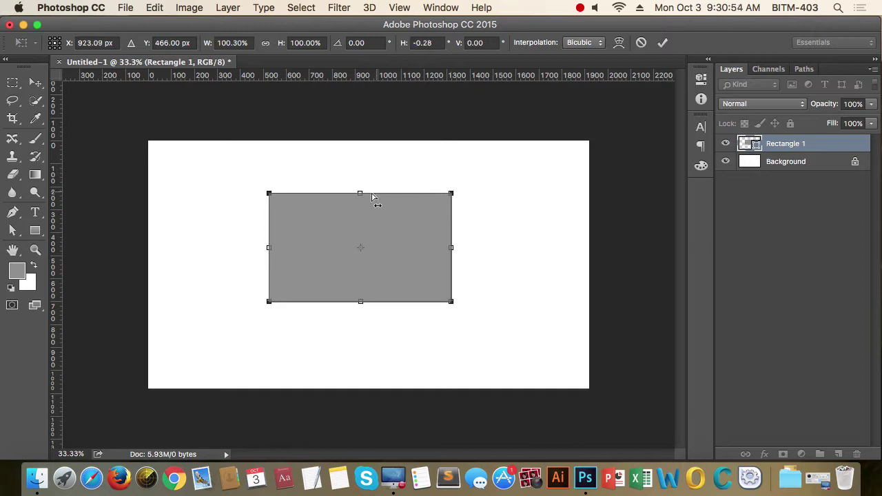
pyautogui.moveTo(360, 196)
pyautogui.mouseDown()
pyautogui.moveTo(429, 192)
pyautogui.moveTo(374, 191)
pyautogui.moveTo(330, 225)
pyautogui.moveTo(323, 272)
pyautogui.moveTo(341, 135)
pyautogui.moveTo(345, 153)
pyautogui.moveTo(473, 189)
pyautogui.moveTo(241, 194)
pyautogui.moveTo(429, 191)
pyautogui.moveTo(359, 193)
pyautogui.mouseUp()
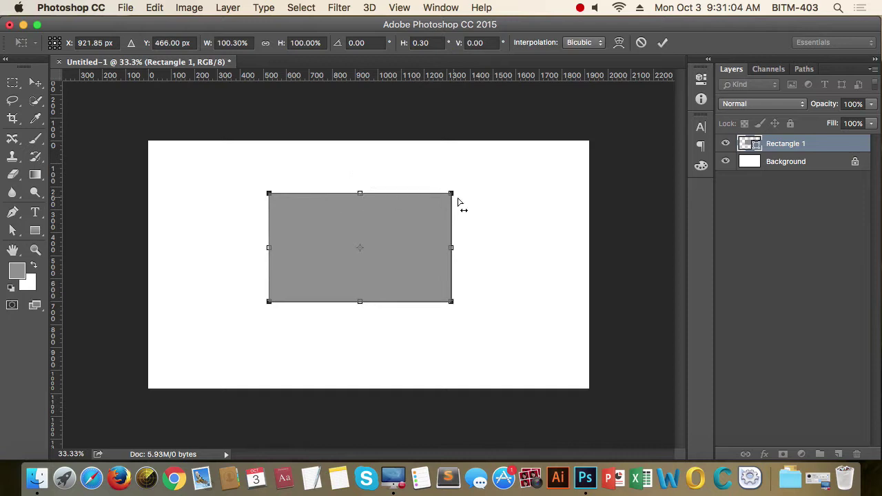
pyautogui.moveTo(452, 199); pyautogui.dragTo(566, 201)
pyautogui.moveTo(364, 198); pyautogui.dragTo(453, 195)
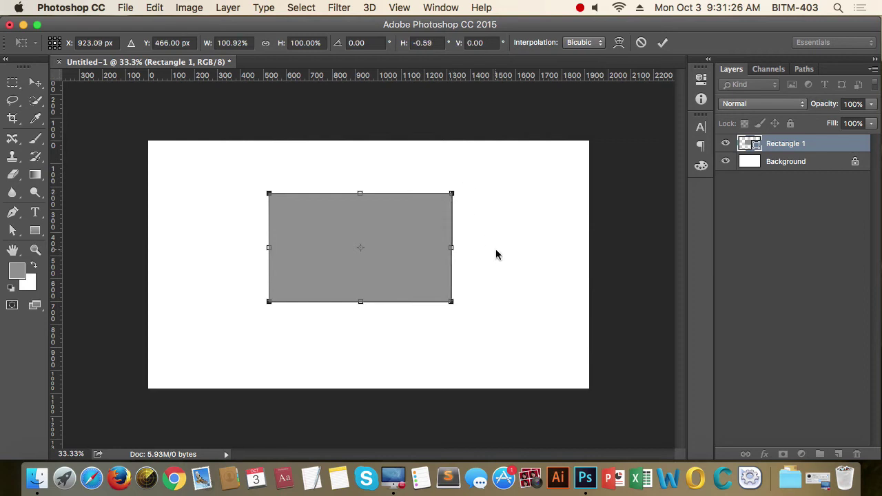
pyautogui.press('Return')
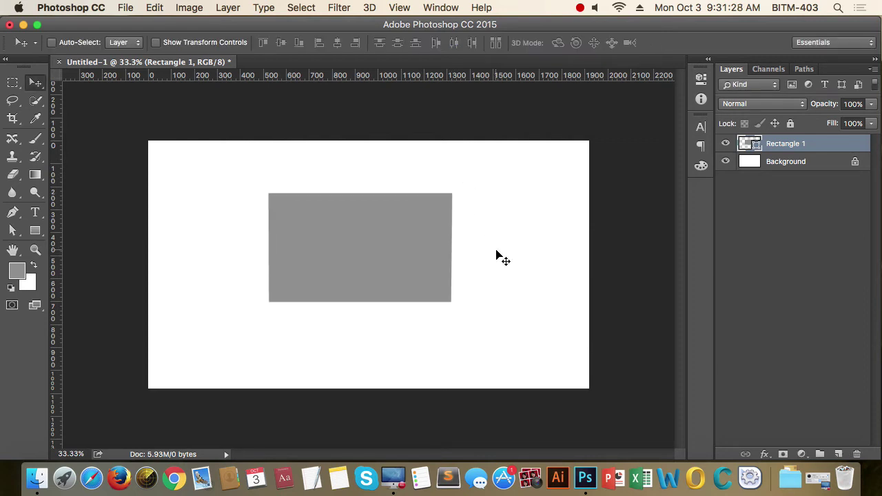
pyautogui.press('super')
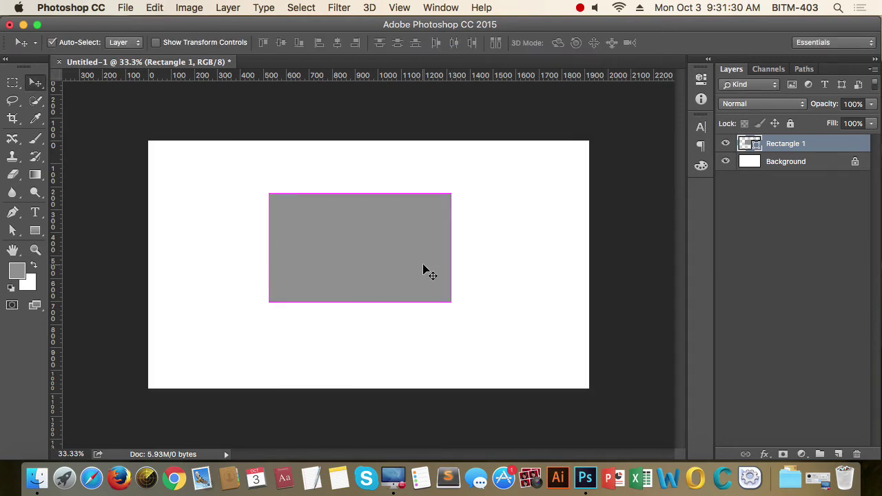
# Step: Try Distort on the rectangle's two upper corners and top edge, undoing each change before closing the transform
pyautogui.press('super+t')
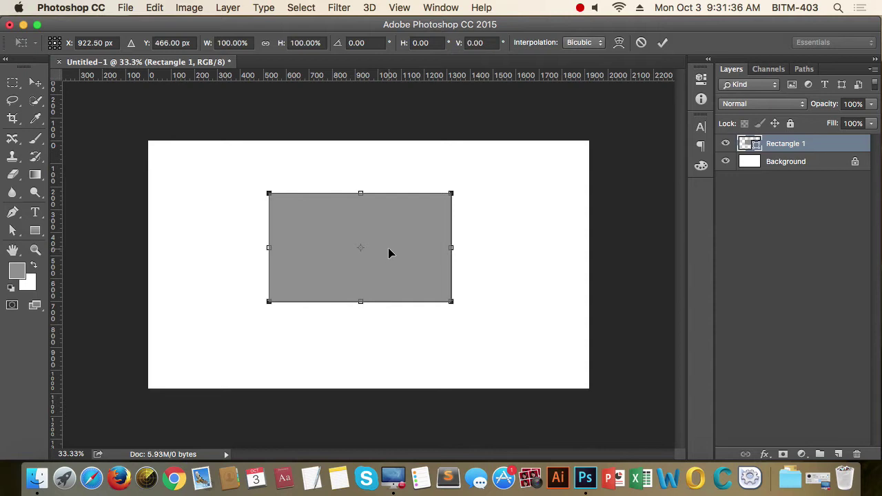
pyautogui.rightClick(415, 241)
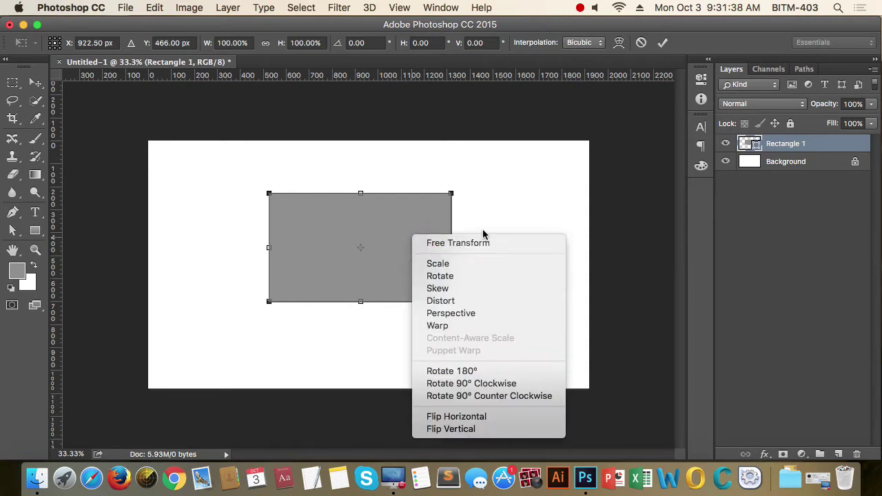
pyautogui.click(450, 303)
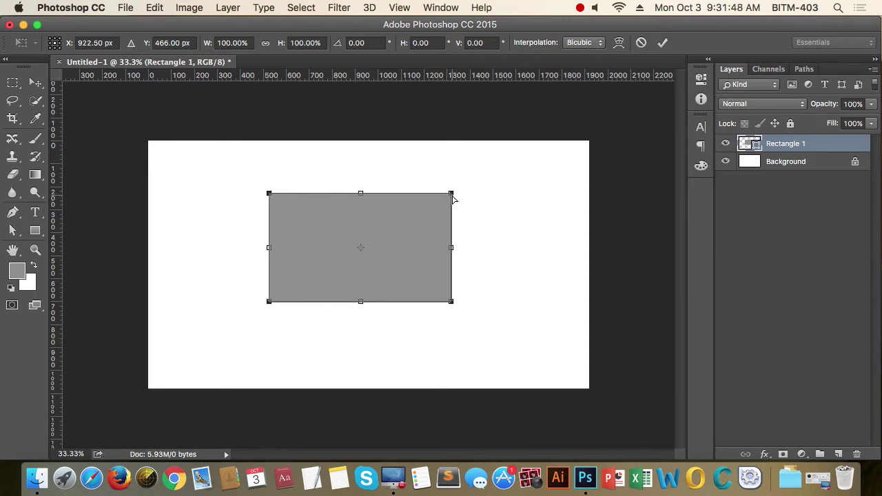
pyautogui.moveTo(453, 199); pyautogui.dragTo(472, 165)
pyautogui.hotkey('ctrl', 'z')
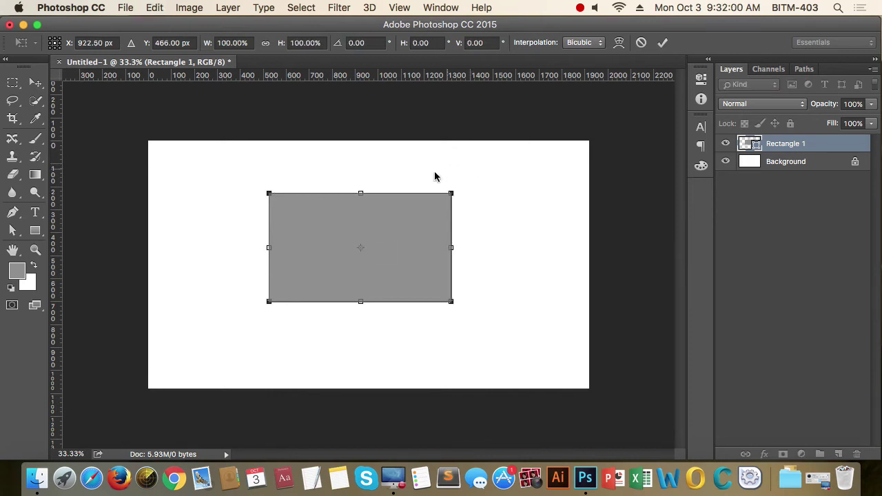
pyautogui.moveTo(362, 197)
pyautogui.mouseDown()
pyautogui.moveTo(420, 195)
pyautogui.moveTo(349, 197)
pyautogui.moveTo(437, 193)
pyautogui.moveTo(299, 193)
pyautogui.moveTo(313, 150)
pyautogui.moveTo(420, 205)
pyautogui.moveTo(390, 248)
pyautogui.moveTo(333, 154)
pyautogui.moveTo(354, 204)
pyautogui.moveTo(364, 171)
pyautogui.moveTo(372, 210)
pyautogui.moveTo(372, 193)
pyautogui.mouseUp()
pyautogui.press('super+z')
pyautogui.moveTo(270, 198); pyautogui.dragTo(255, 176)
pyautogui.press('super+z')
pyautogui.press('Return')
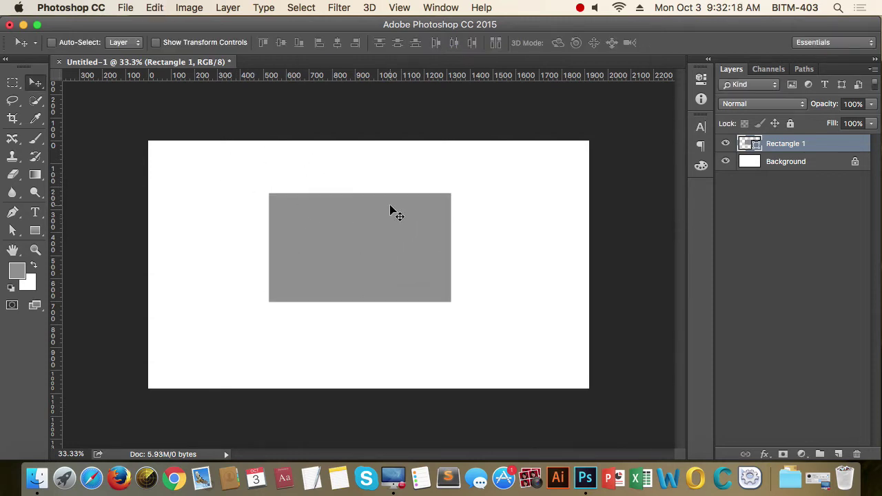
# Step: Try Perspective on the rectangle, shifting its top edge slightly and narrowing its right side, and undo the applied transform
pyautogui.press('super+t')
pyautogui.rightClick(392, 219)
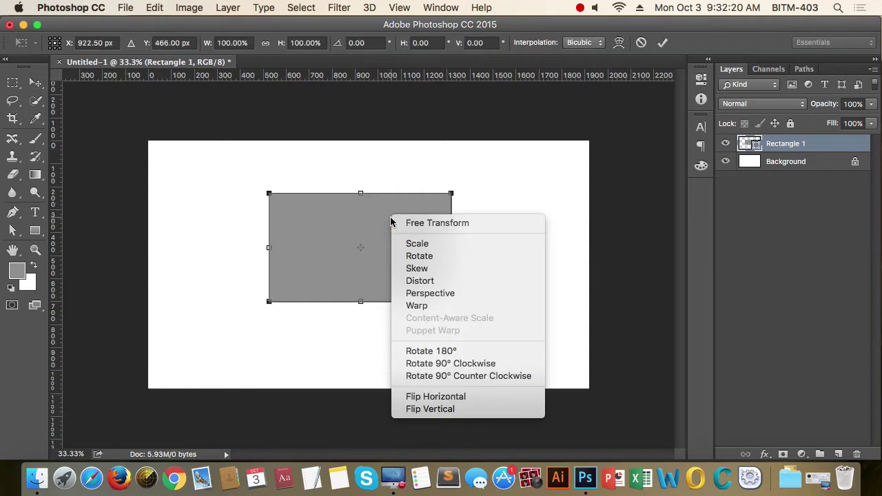
pyautogui.click(433, 295)
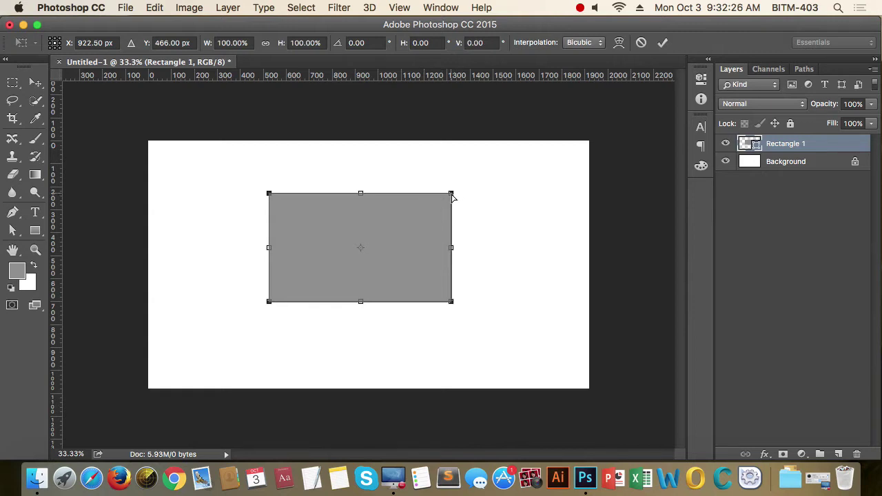
pyautogui.moveTo(451, 194)
pyautogui.mouseDown()
pyautogui.moveTo(404, 199)
pyautogui.moveTo(461, 200)
pyautogui.moveTo(388, 199)
pyautogui.moveTo(452, 196)
pyautogui.mouseUp()
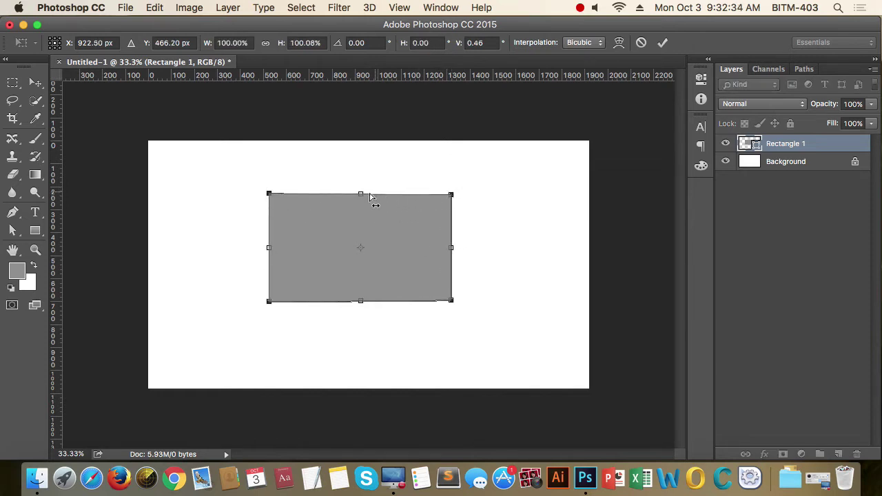
pyautogui.moveTo(360, 195); pyautogui.dragTo(362, 173)
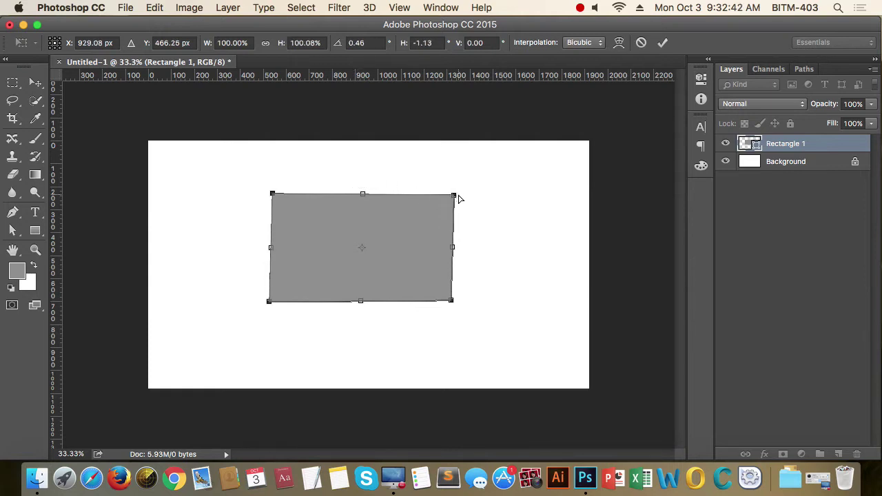
pyautogui.moveTo(455, 304); pyautogui.dragTo(452, 269)
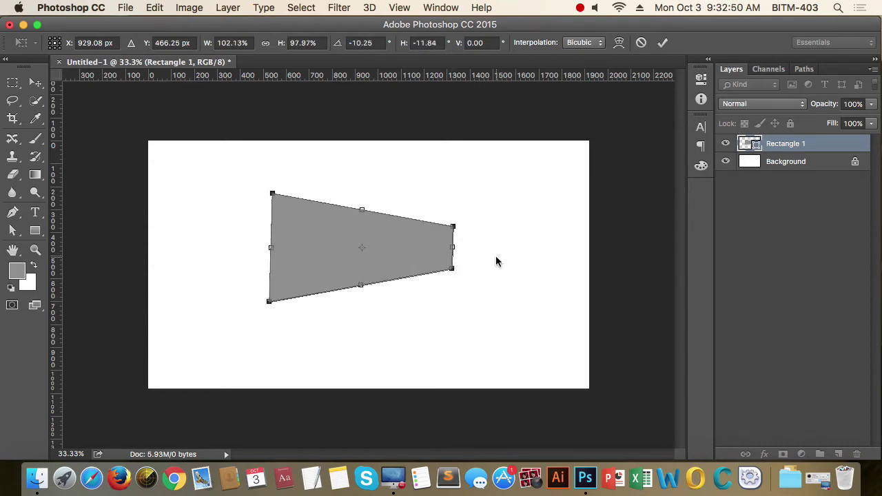
pyautogui.press('Return')
pyautogui.press('super+z')
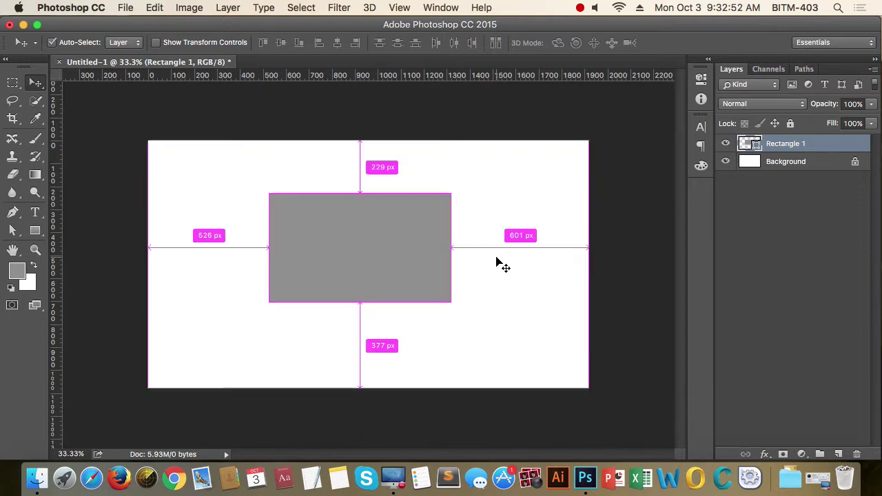
# Step: Try Warp on the rectangle, bending its top edge and left edge into wavy curves
pyautogui.press('super+t')
pyautogui.rightClick(412, 234)
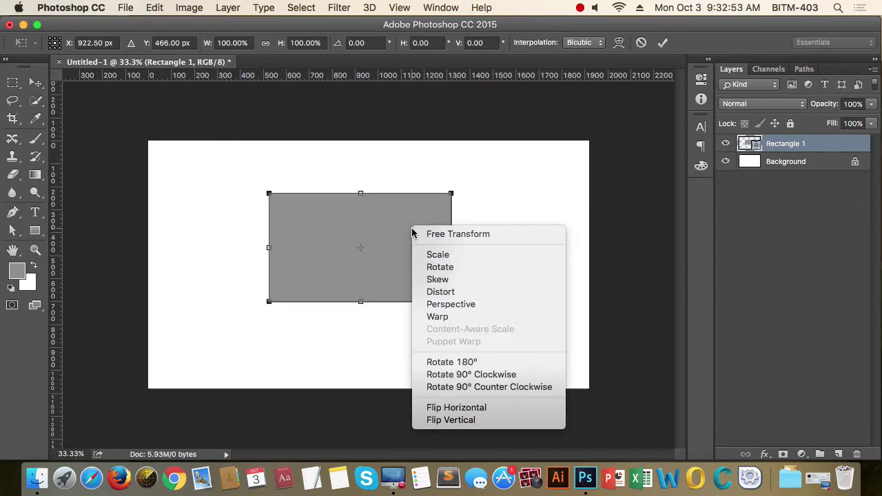
pyautogui.click(441, 317)
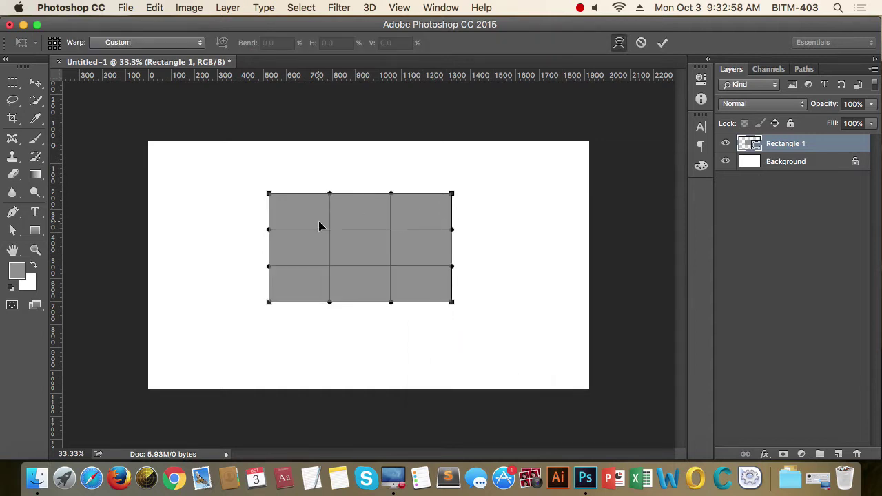
pyautogui.scroll(5, 339, 240)
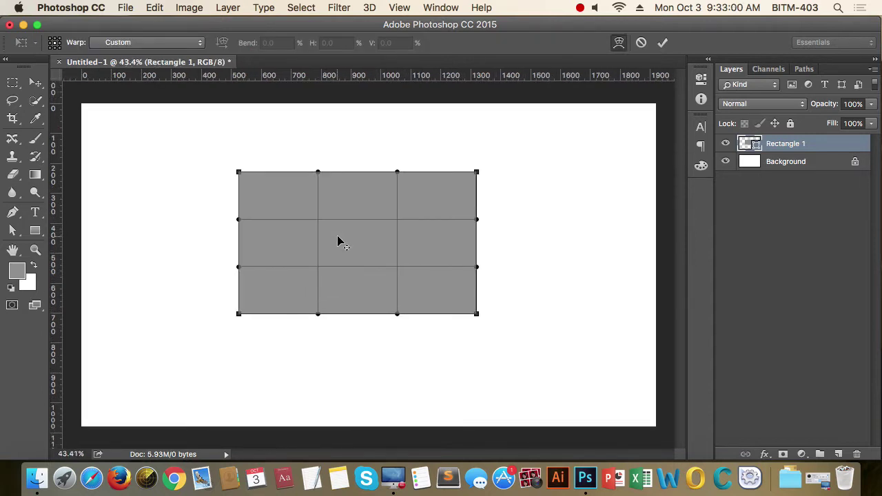
pyautogui.scroll(2, 338, 240)
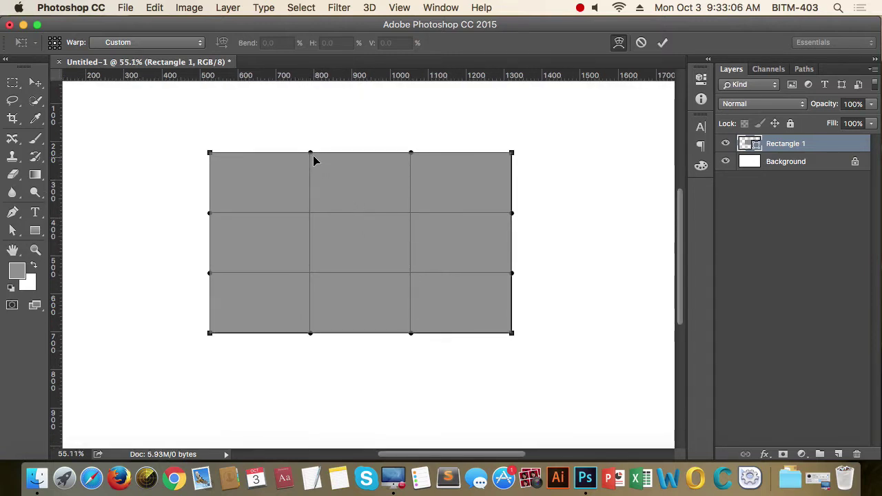
pyautogui.moveTo(310, 152); pyautogui.dragTo(312, 180)
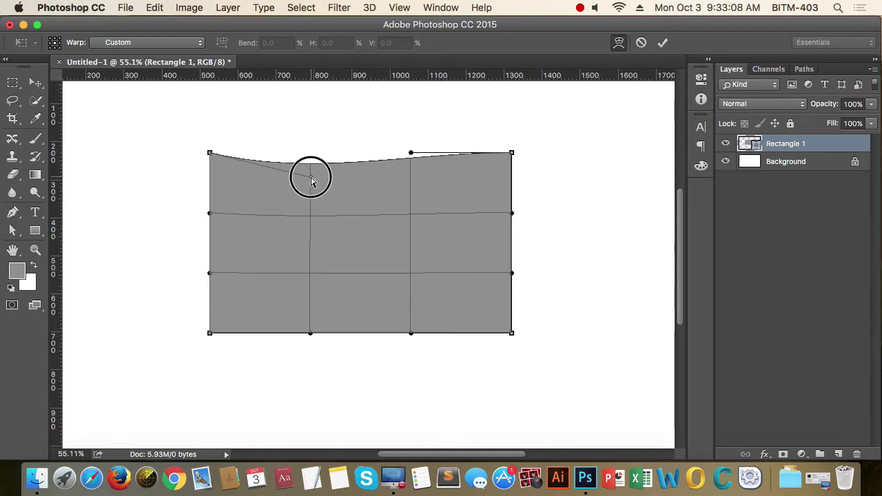
pyautogui.moveTo(413, 154); pyautogui.dragTo(399, 131)
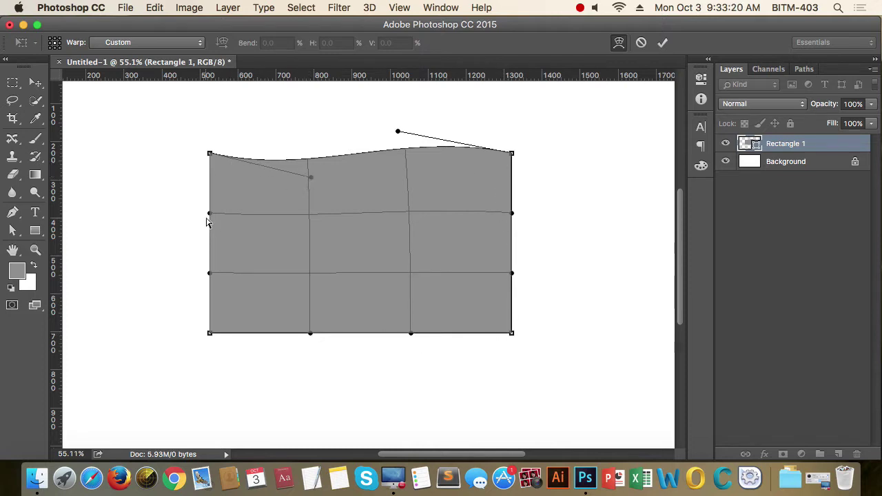
pyautogui.moveTo(210, 213); pyautogui.dragTo(239, 223)
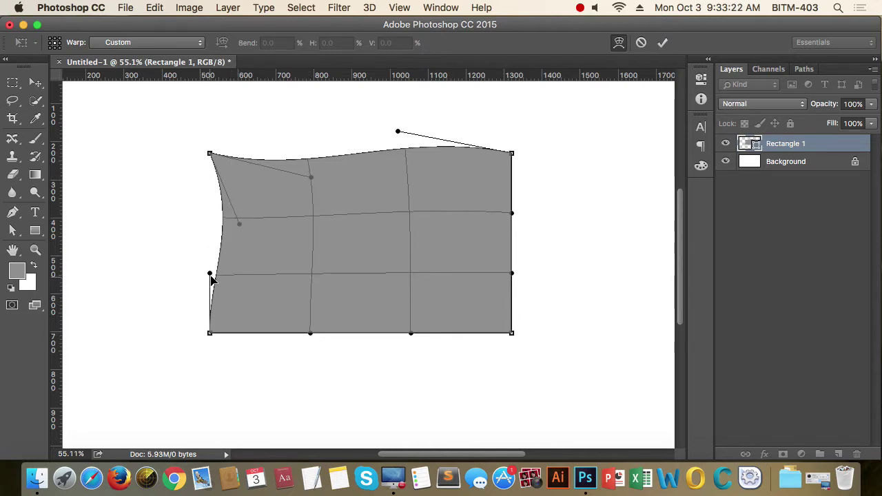
pyautogui.moveTo(210, 274); pyautogui.dragTo(192, 265)
# Step: Bend the rectangle's bottom edge and deepen the top edge's wave, apply the warp, and undo it
pyautogui.moveTo(311, 336); pyautogui.dragTo(333, 381)
pyautogui.moveTo(412, 337); pyautogui.dragTo(396, 299)
pyautogui.moveTo(399, 131); pyautogui.dragTo(366, 98)
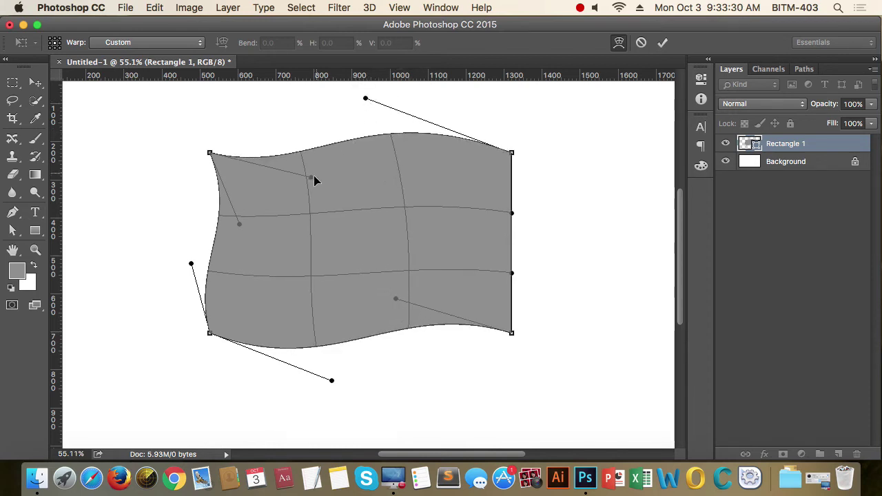
pyautogui.moveTo(311, 177); pyautogui.dragTo(318, 222)
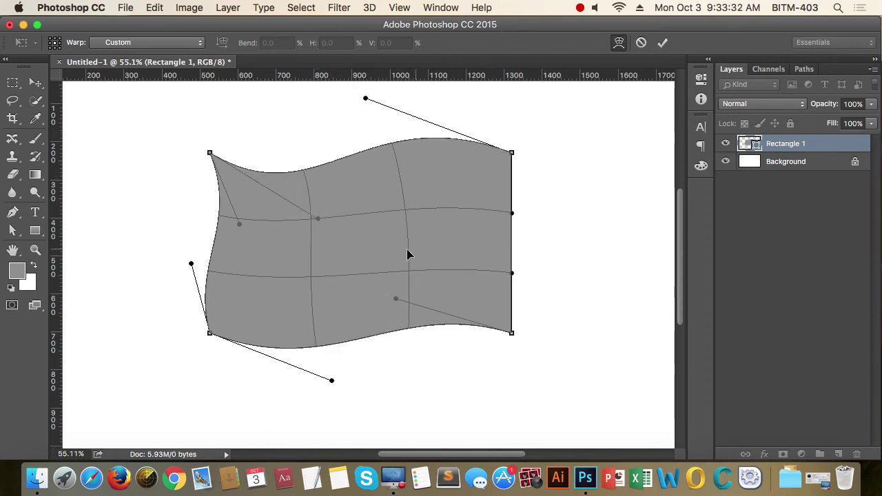
pyautogui.scroll(-3, 358, 251)
pyautogui.scroll(-2, 358, 248)
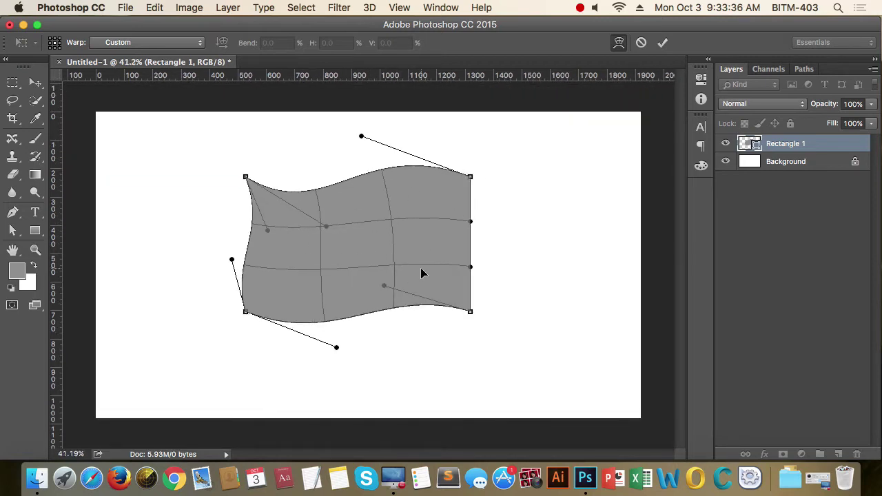
pyautogui.press('Return')
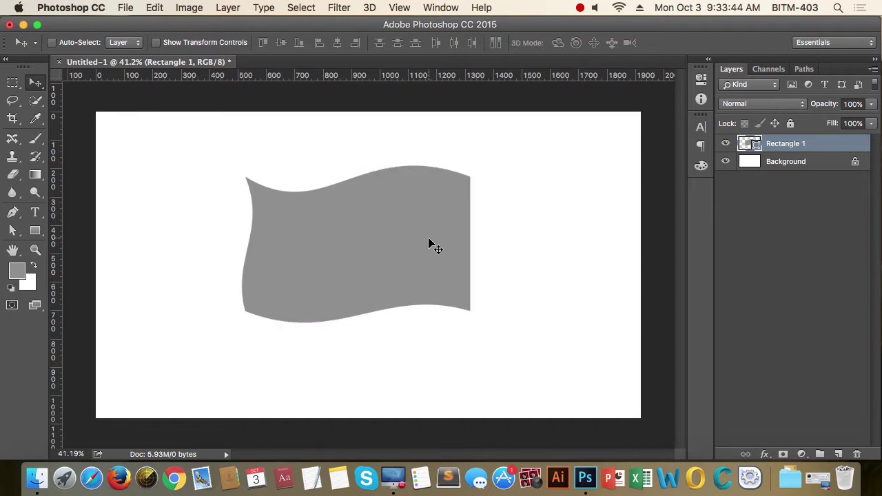
pyautogui.press('super+z')
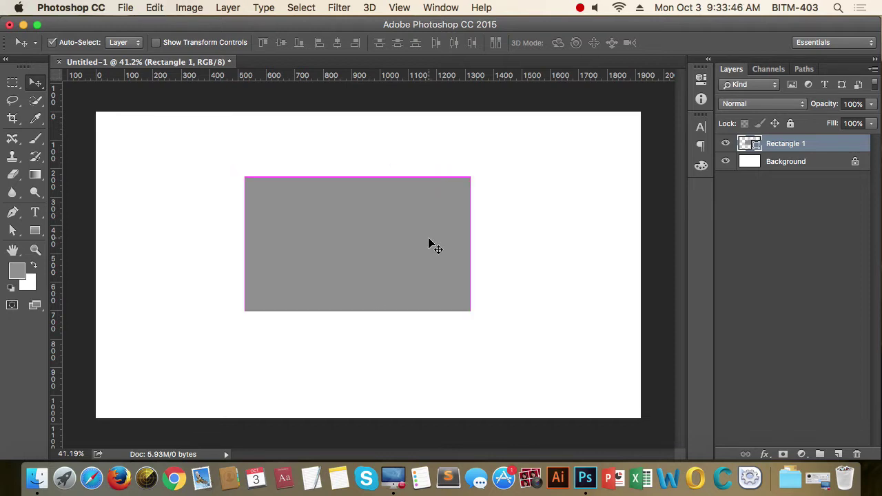
# Step: Flip the grey rectangle horizontally with Free Transform and apply the transform
pyautogui.press('super+t')
pyautogui.rightClick(390, 218)
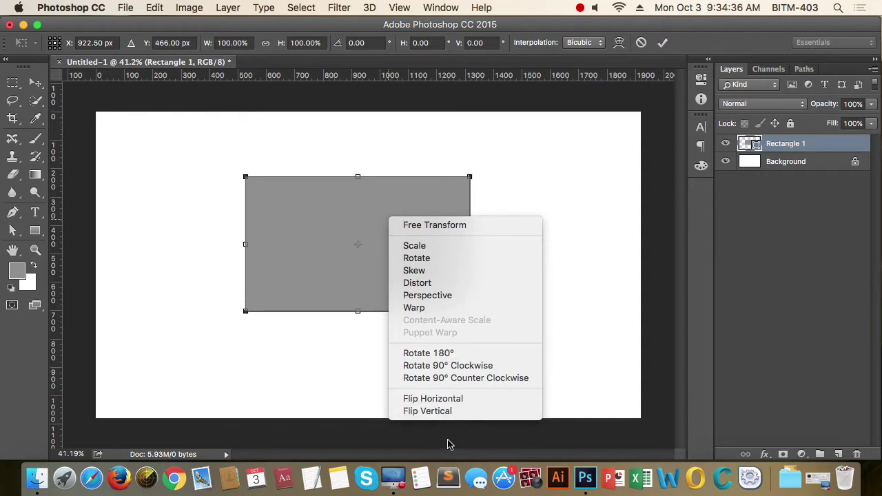
pyautogui.click(459, 399)
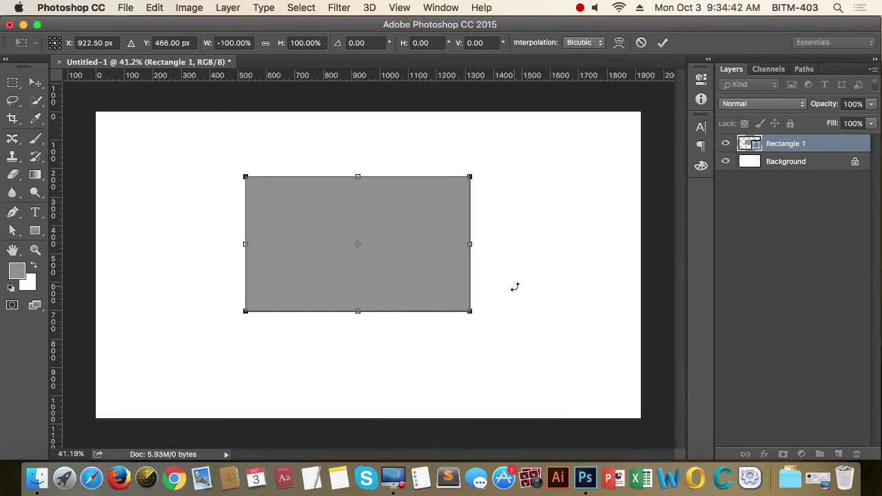
pyautogui.press('Return')
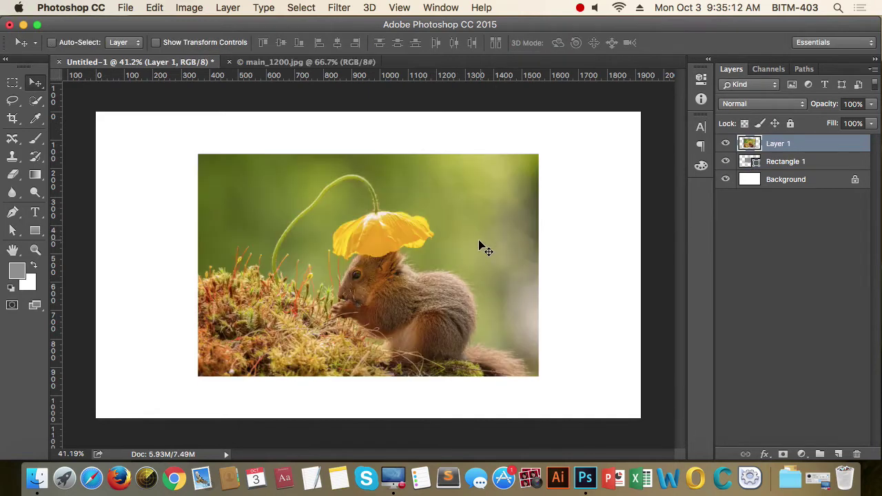
# Step: Try flipping the squirrel photo horizontally and vertically in Free Transform, undoing each flip
pyautogui.press('super+t')
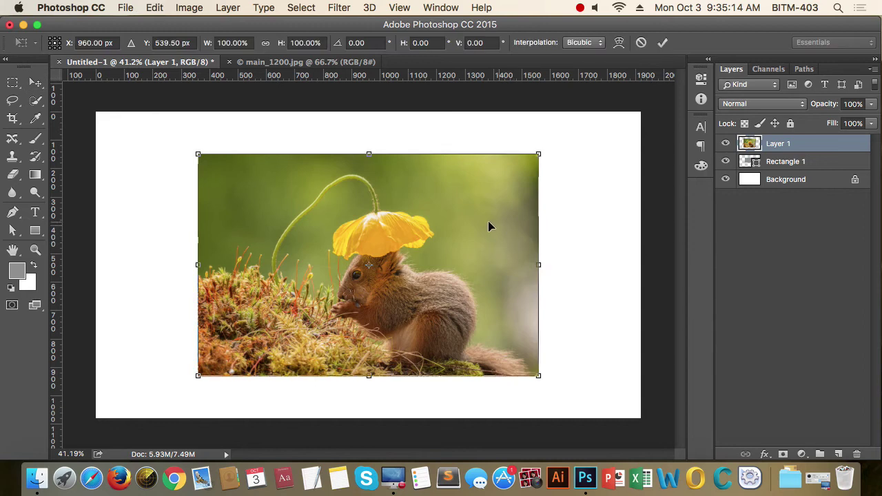
pyautogui.rightClick(464, 197)
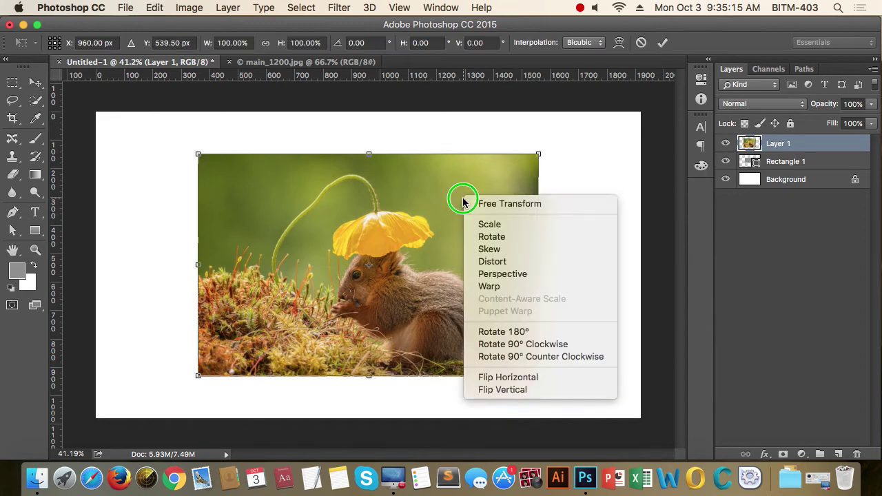
pyautogui.click(512, 378)
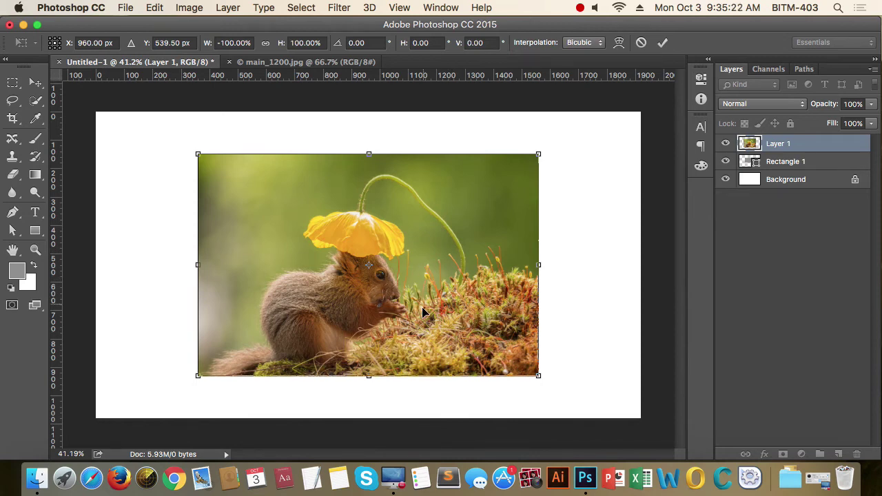
pyautogui.press('super+z')
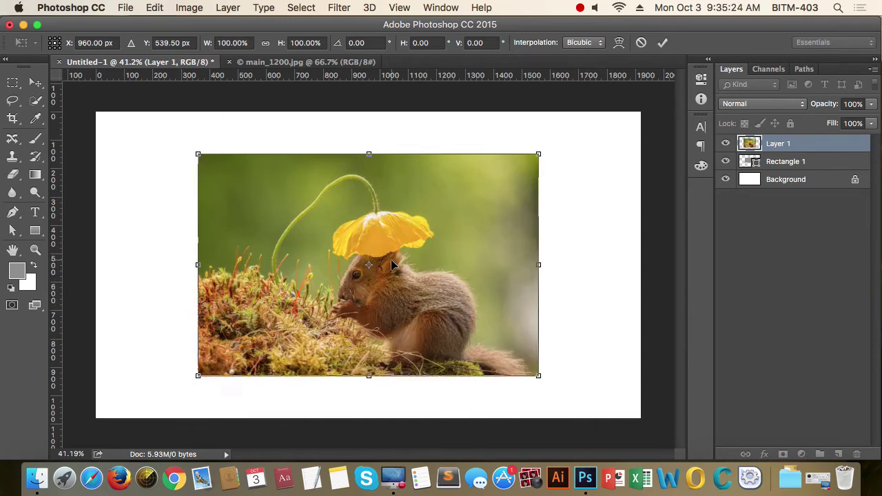
pyautogui.rightClick(412, 234)
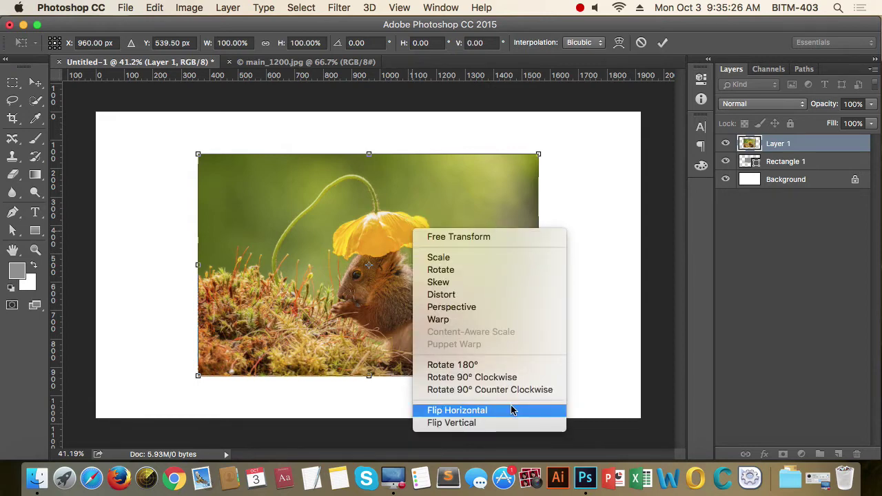
pyautogui.click(482, 424)
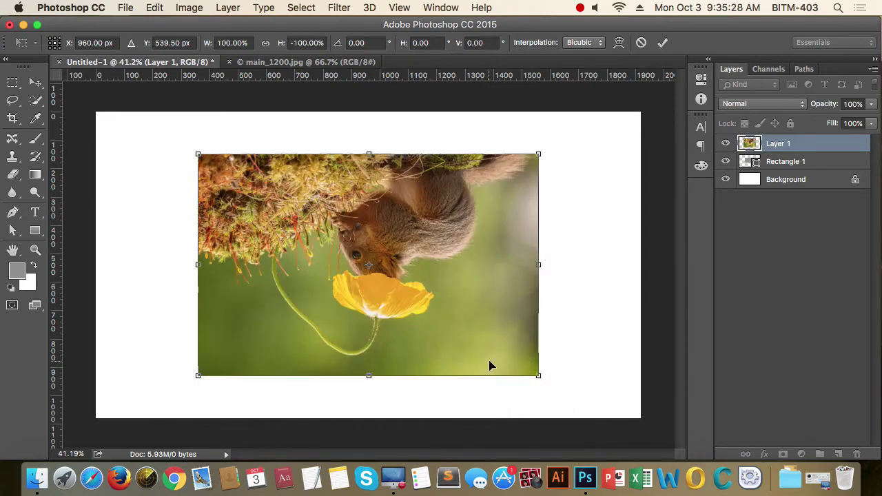
pyautogui.press('super+z')
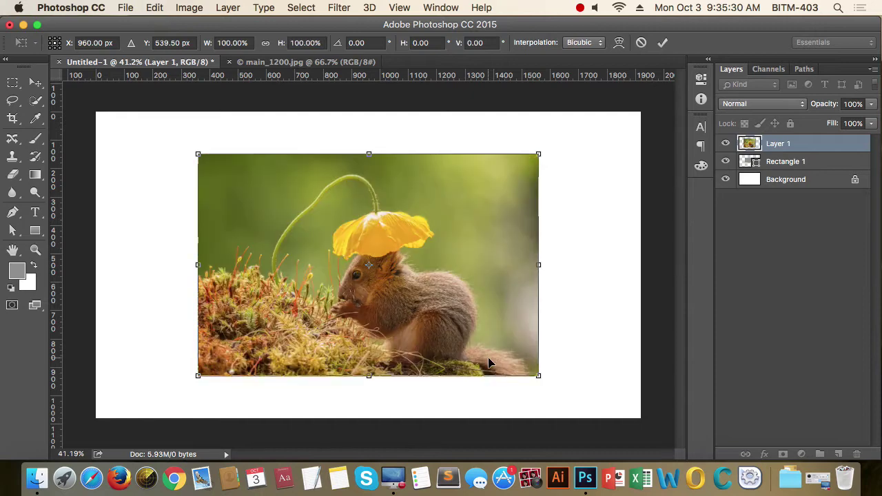
# Step: Try Distort on the squirrel photo by pulling its upper-right corner inward, undo the change, and close the transform
pyautogui.rightClick(419, 244)
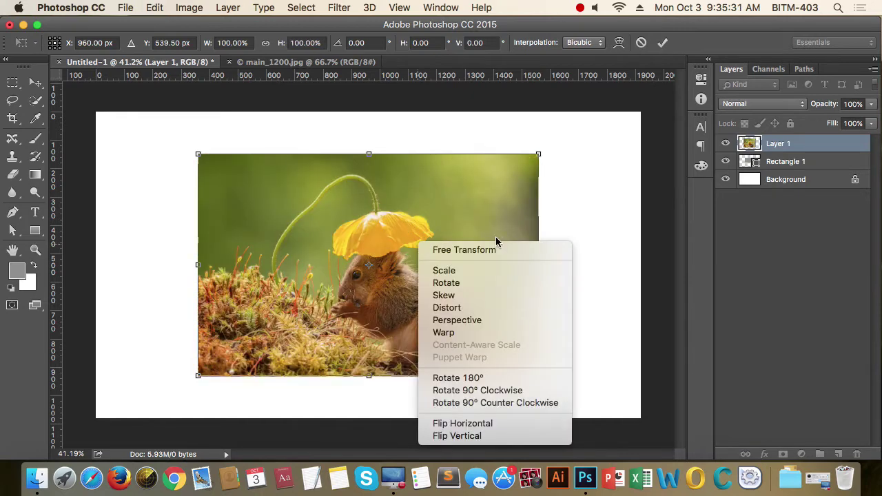
pyautogui.click(460, 308)
pyautogui.moveTo(538, 155); pyautogui.dragTo(412, 166)
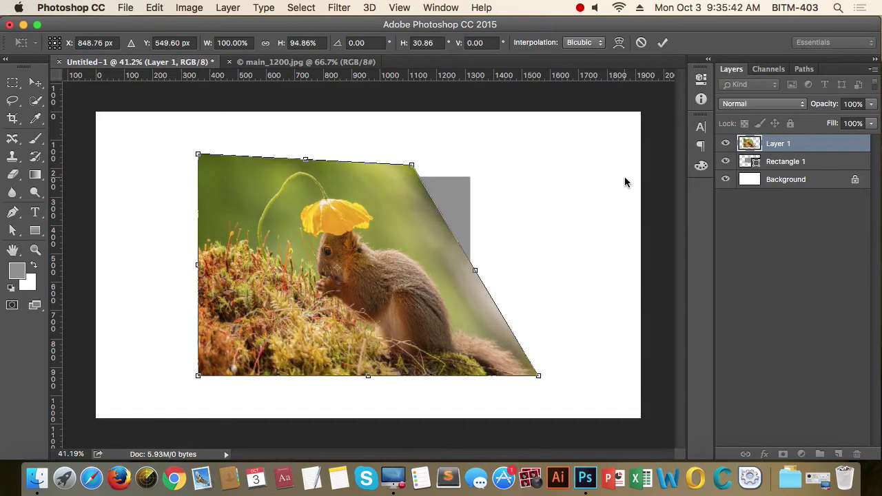
pyautogui.press('super+z')
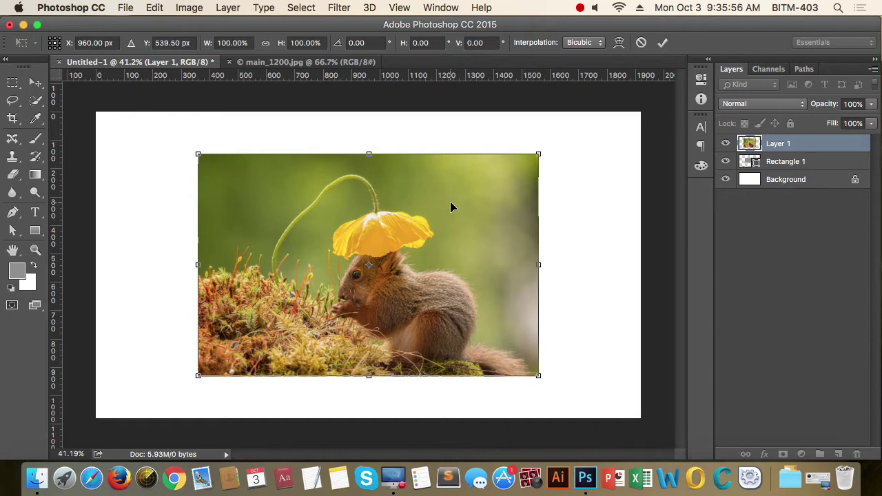
pyautogui.press('Return')
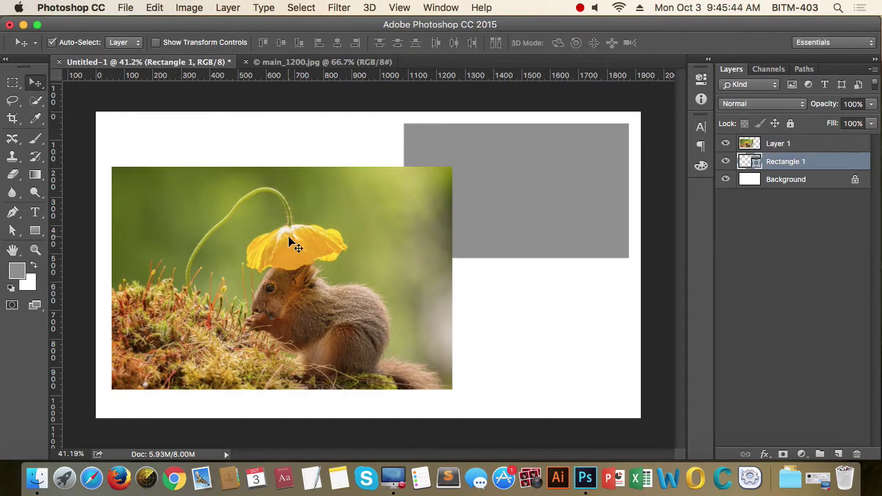
# Step: Duplicate the squirrel photo and the grey rectangle, placing the original photo at the canvas's left edge and the rectangle copy at its lower right
pyautogui.moveTo(257, 235); pyautogui.dragTo(389, 261)
pyautogui.moveTo(455, 157); pyautogui.dragTo(293, 157)
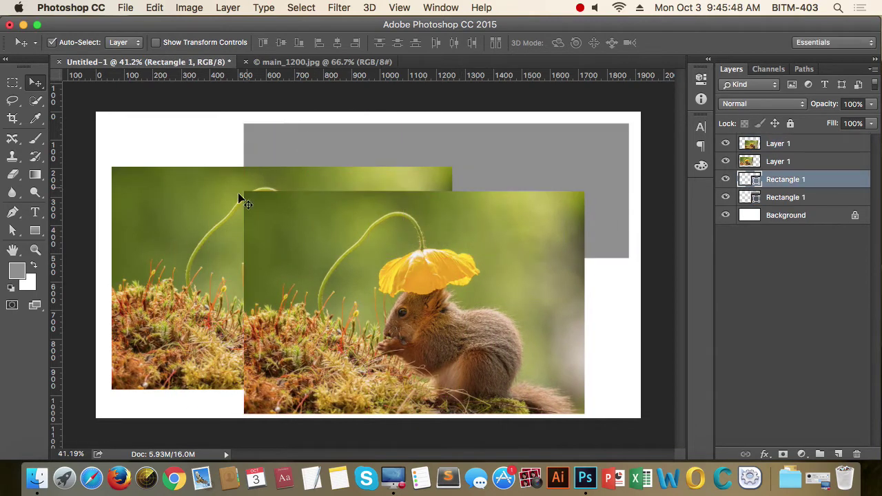
pyautogui.moveTo(174, 197); pyautogui.dragTo(158, 177)
pyautogui.click(348, 152)
pyautogui.moveTo(348, 151); pyautogui.dragTo(460, 279)
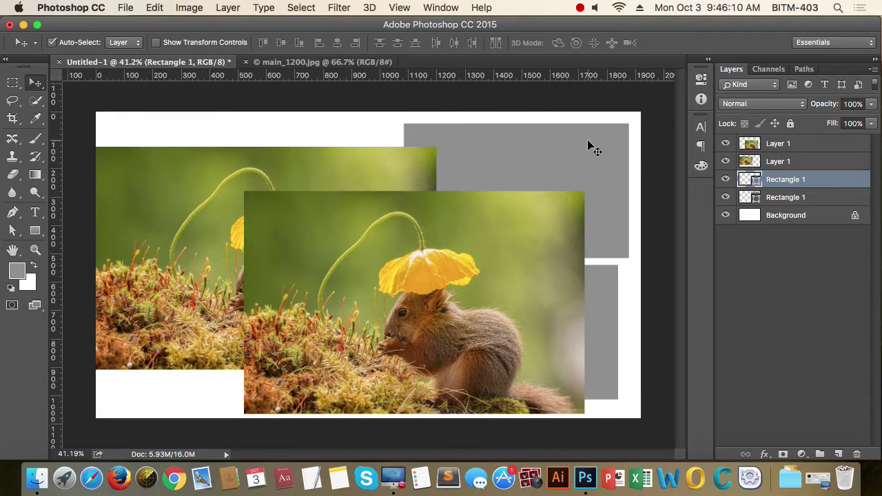
# Step: Open the History panel and reposition it slightly higher beside the panel dock, with its list at the earliest states
pyautogui.click(442, 7)
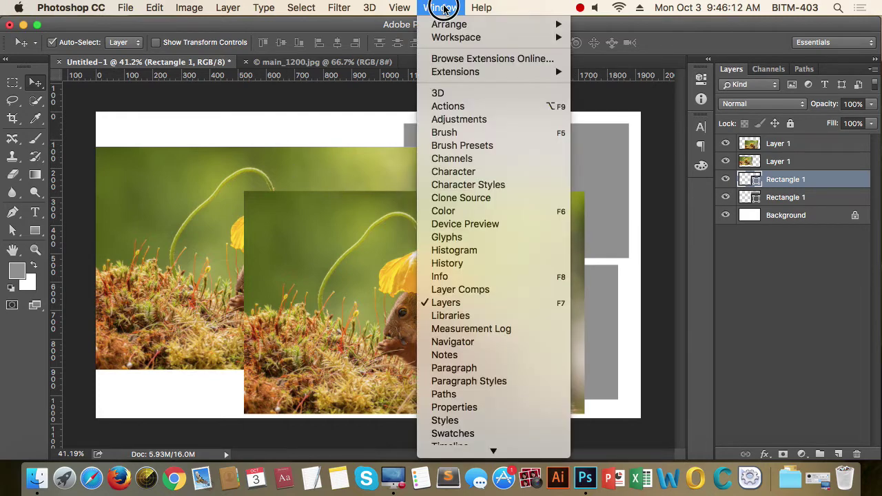
pyautogui.click(460, 265)
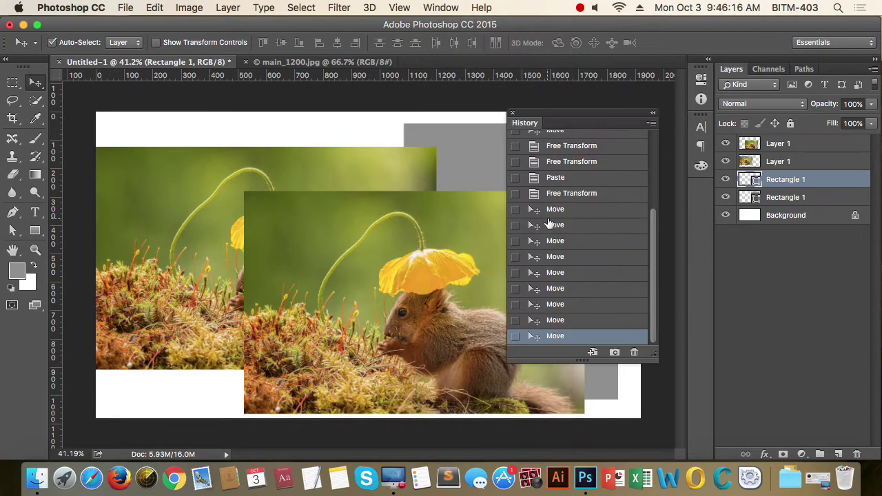
pyautogui.scroll(5, 614, 203)
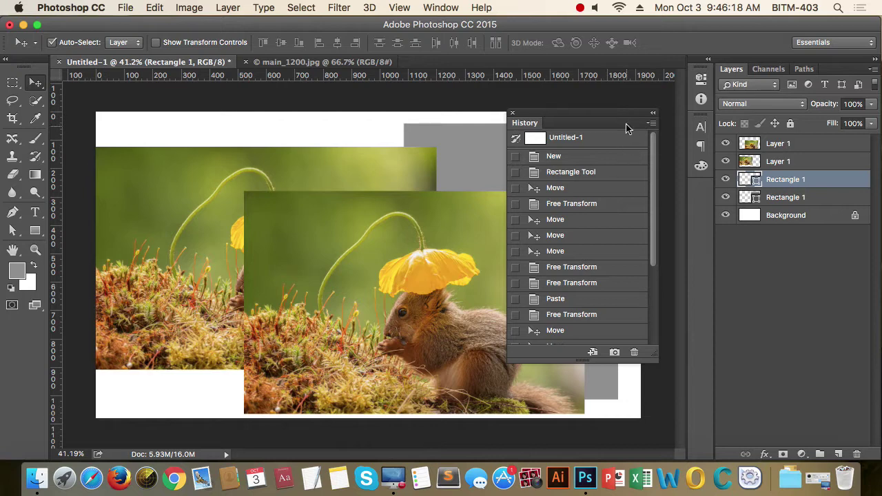
pyautogui.moveTo(624, 118); pyautogui.dragTo(636, 87)
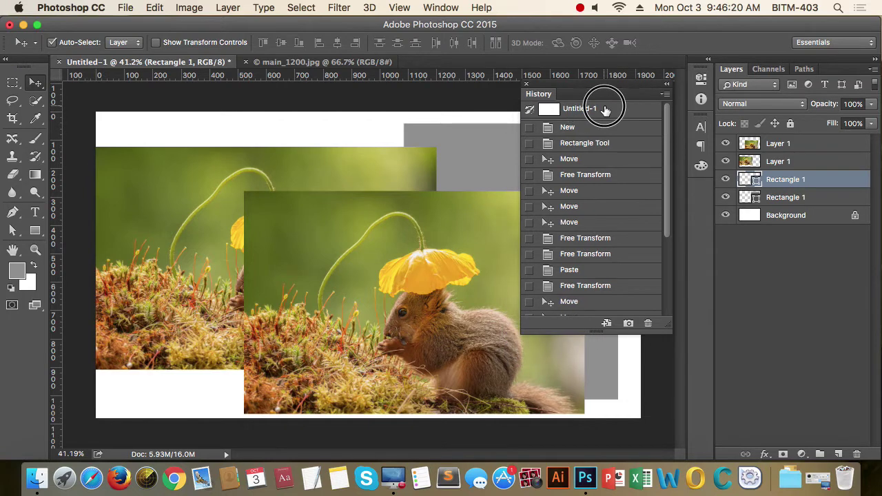
# Step: Revert the document to its Untitled-1 snapshot, and replay the history state by state up to the first Move after the pasted photo's Free Transform
pyautogui.click(605, 110)
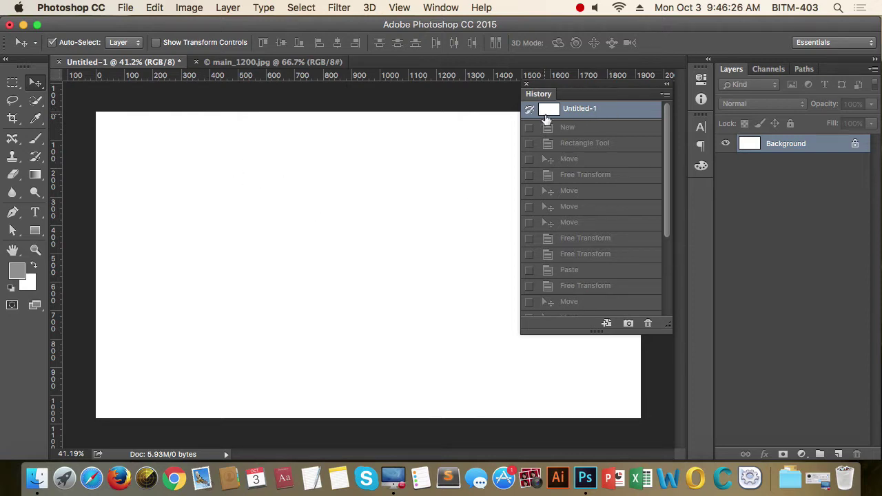
pyautogui.click(583, 131)
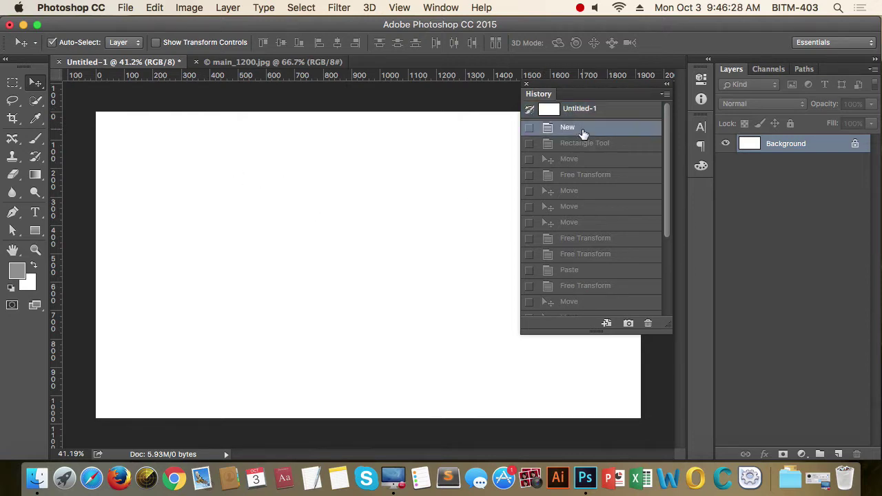
pyautogui.click(590, 146)
pyautogui.click(594, 162)
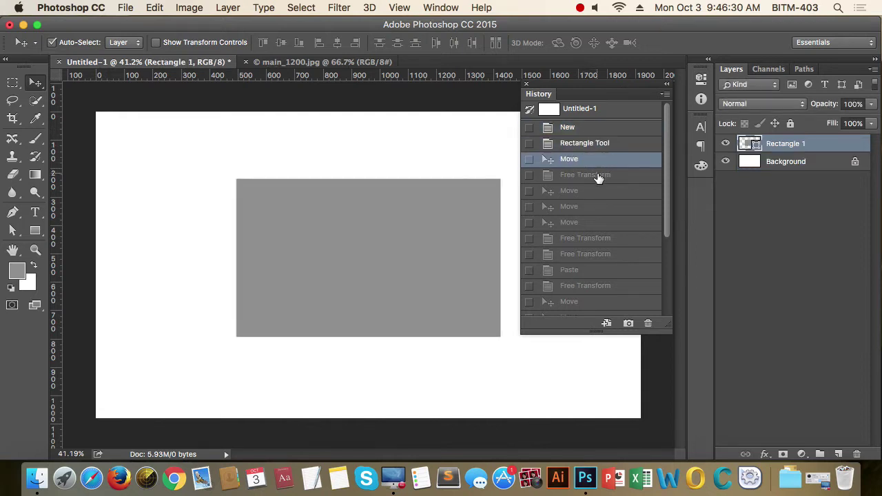
pyautogui.click(595, 176)
pyautogui.click(591, 193)
pyautogui.click(589, 208)
pyautogui.click(590, 223)
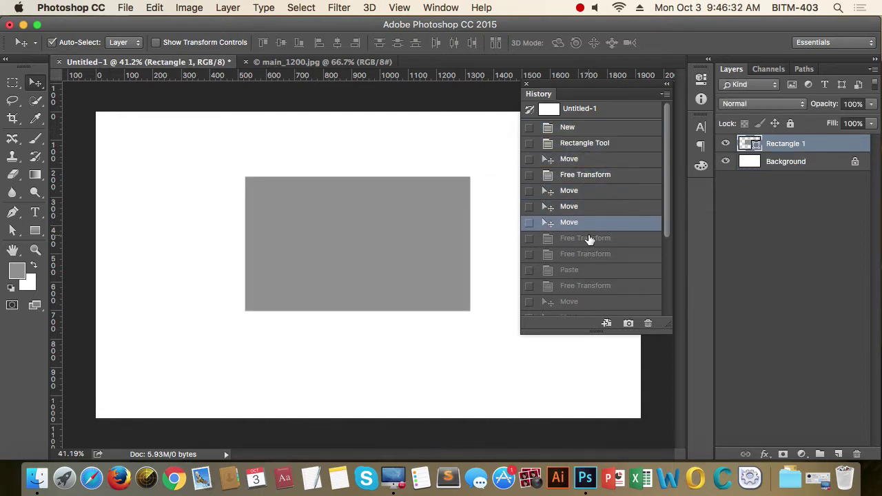
pyautogui.click(588, 239)
pyautogui.click(585, 255)
pyautogui.click(583, 272)
pyautogui.click(586, 286)
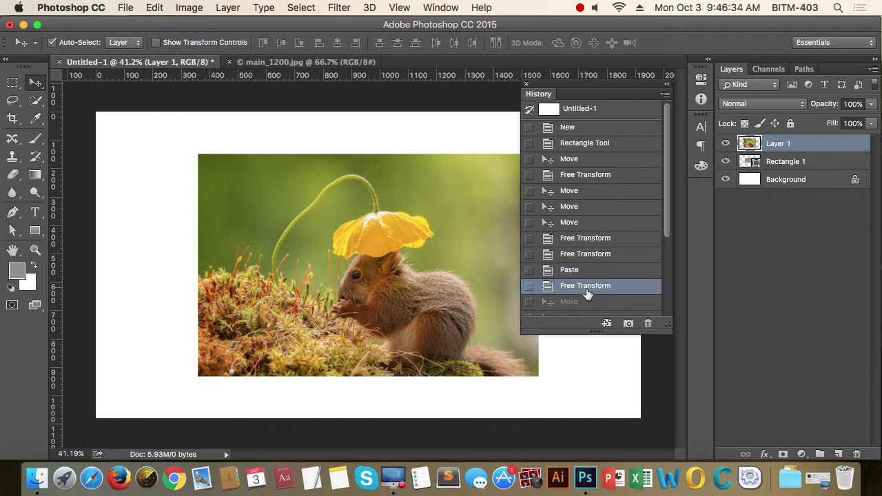
pyautogui.click(586, 301)
# Step: Replay the remaining Move states in the history one by one up to the latest state
pyautogui.scroll(-3, 606, 260)
pyautogui.scroll(-3, 607, 260)
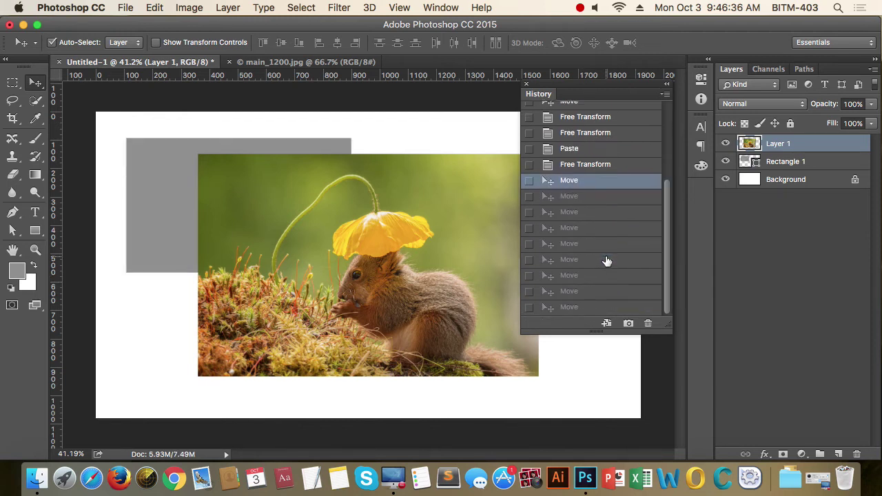
pyautogui.click(591, 196)
pyautogui.click(592, 213)
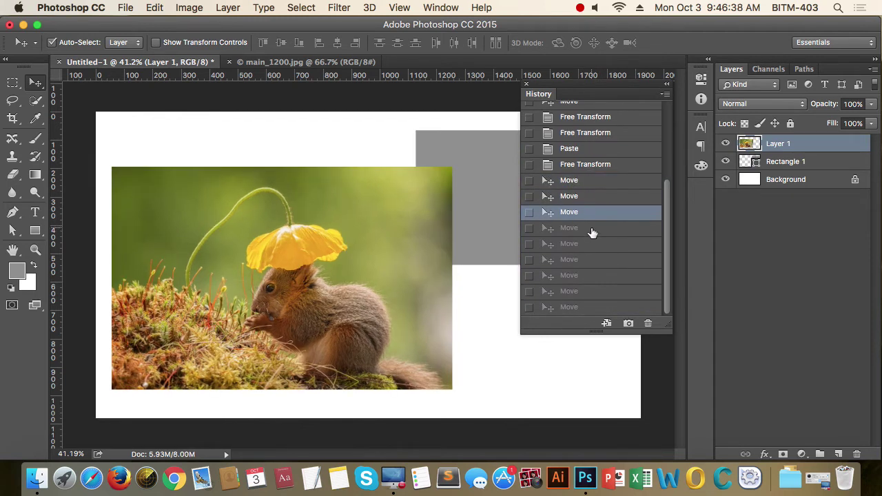
pyautogui.click(591, 232)
pyautogui.click(591, 249)
pyautogui.click(591, 264)
pyautogui.click(590, 276)
pyautogui.click(588, 292)
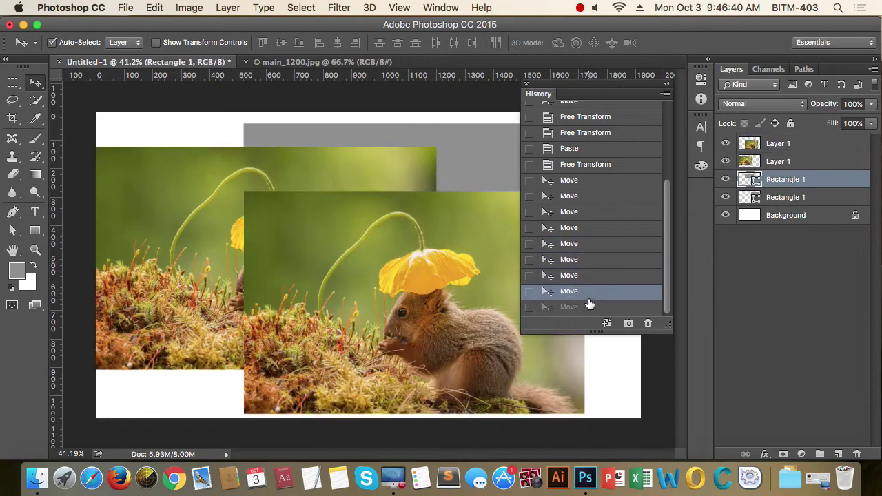
pyautogui.click(589, 307)
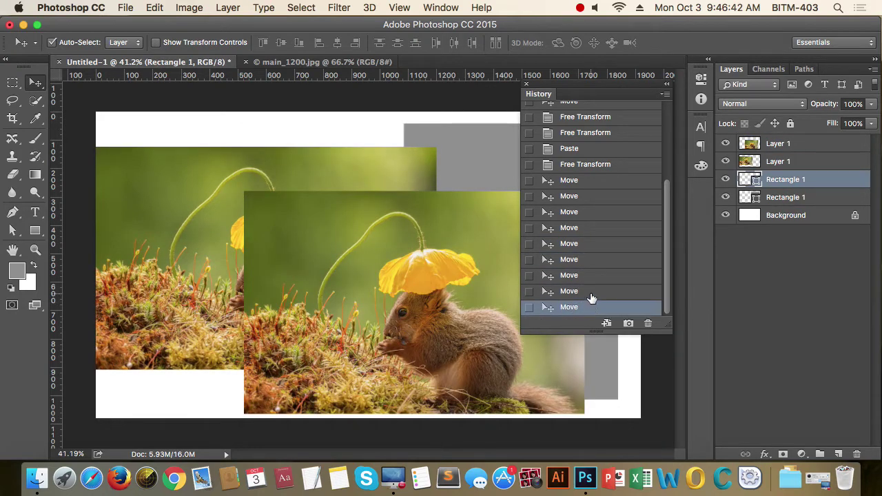
# Step: Step backward through the history from the latest state to the first Move after the last Free Transform
pyautogui.click(592, 293)
pyautogui.click(592, 277)
pyautogui.click(591, 261)
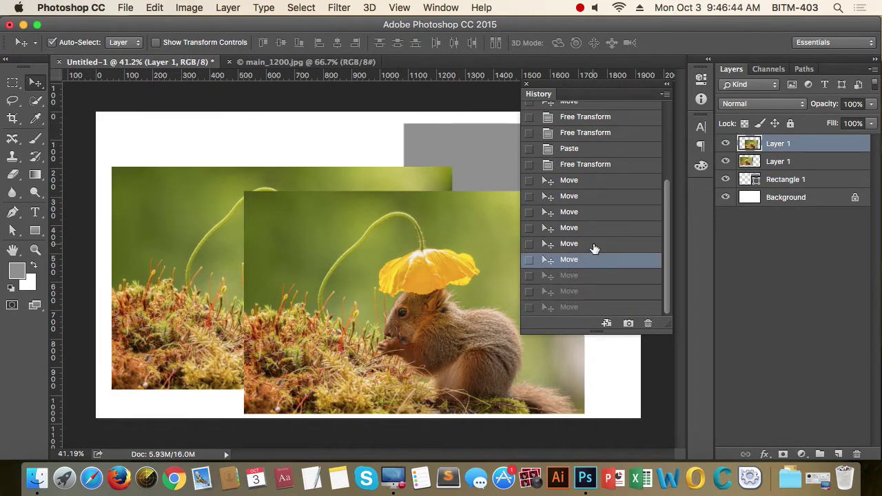
pyautogui.click(593, 239)
pyautogui.click(591, 228)
pyautogui.click(591, 213)
pyautogui.click(590, 197)
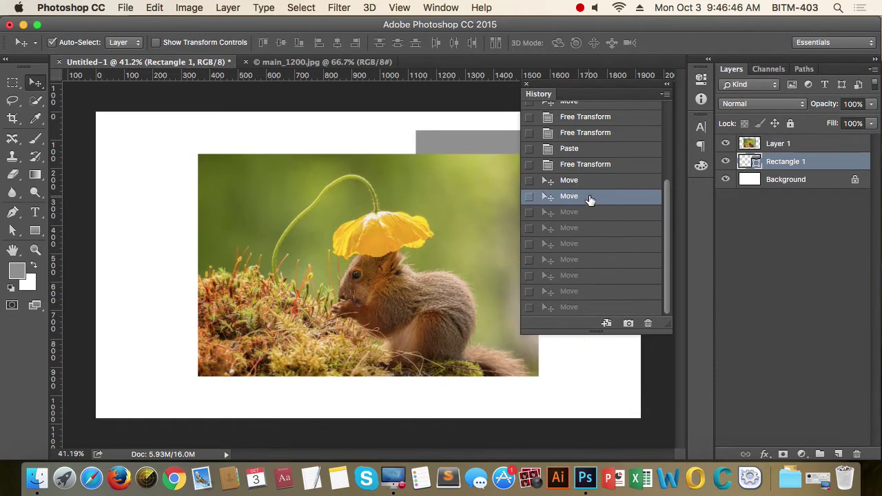
pyautogui.click(591, 182)
# Step: Step forward through the Move states following the last Free Transform until the latest history state is restored
pyautogui.click(591, 197)
pyautogui.click(591, 213)
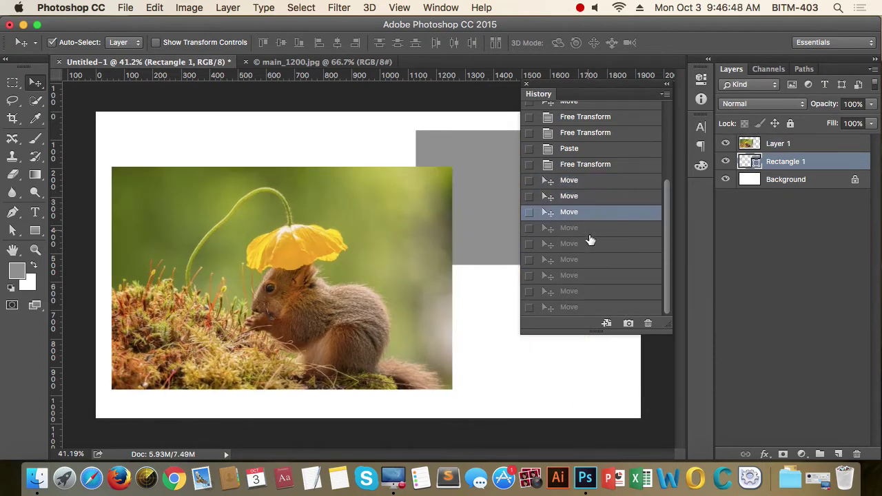
pyautogui.click(593, 229)
pyautogui.click(591, 244)
pyautogui.click(594, 259)
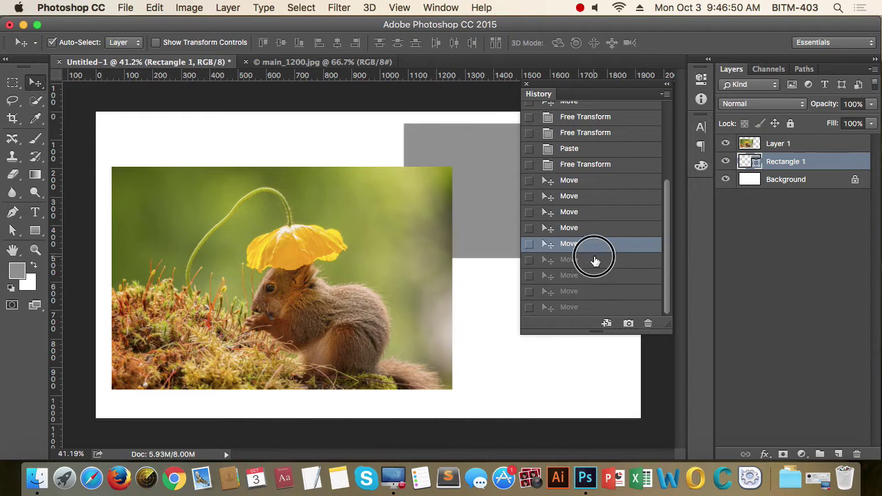
pyautogui.click(596, 275)
pyautogui.click(597, 292)
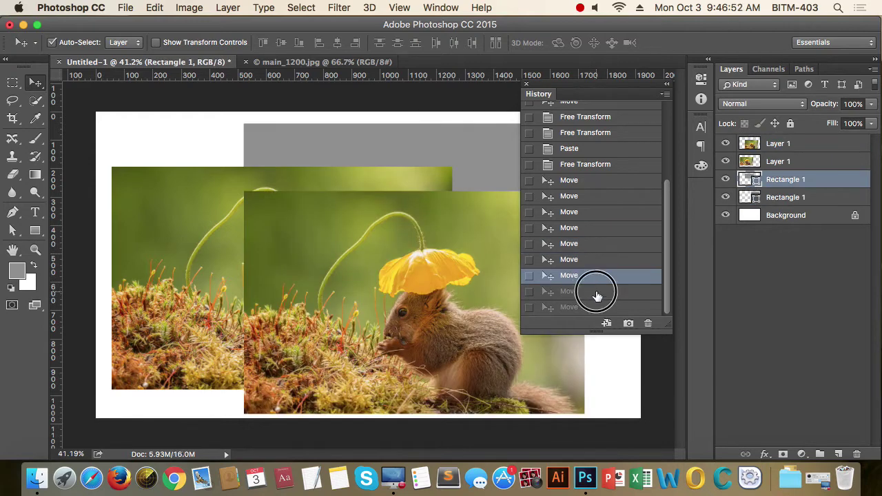
pyautogui.click(597, 311)
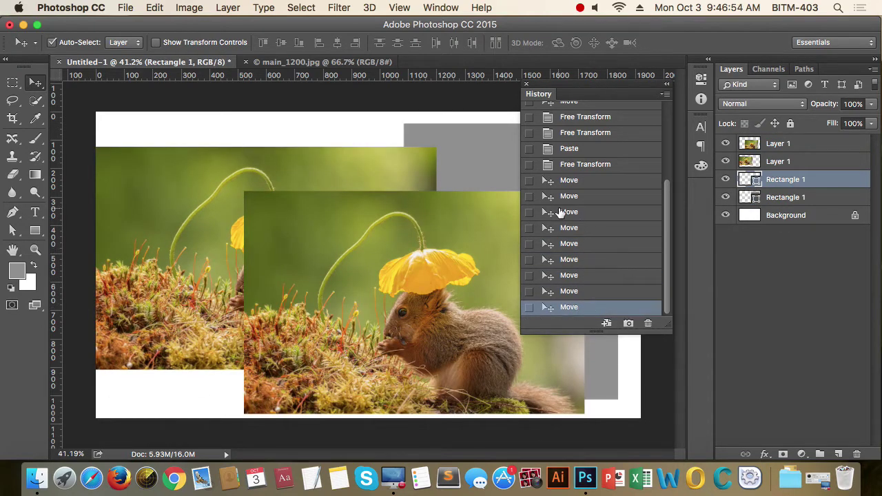
# Step: Jump back to the sixth and second Move states after the last Free Transform, and return directly to the latest state
pyautogui.click(590, 261)
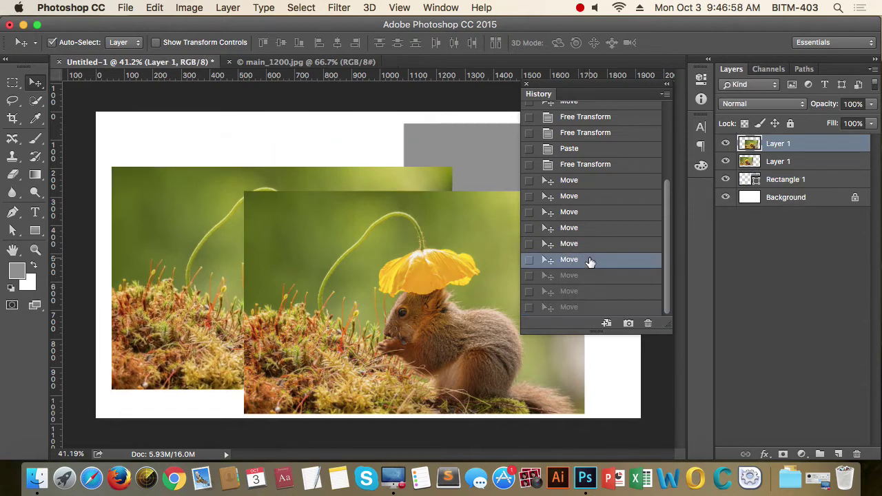
pyautogui.click(596, 199)
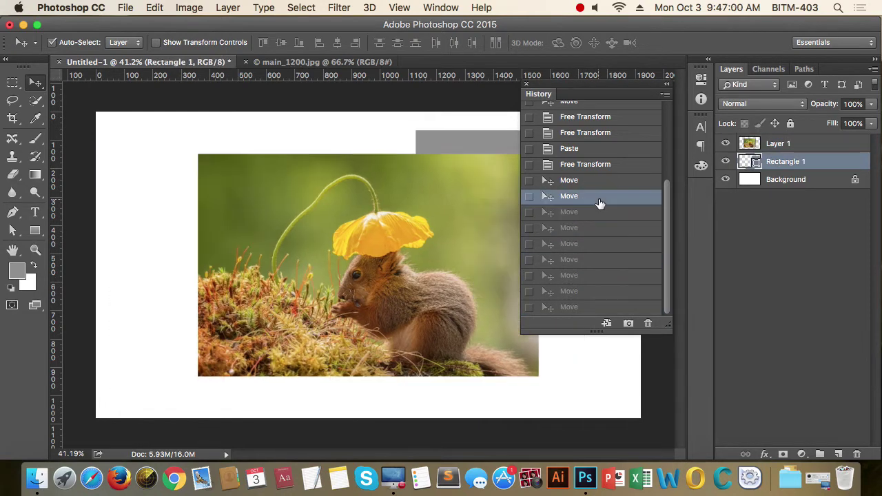
pyautogui.click(592, 308)
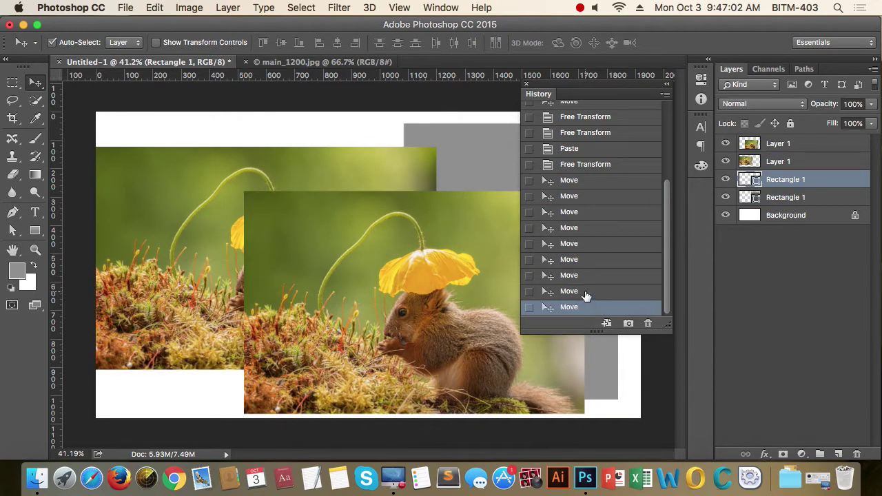
pyautogui.scroll(2, 606, 292)
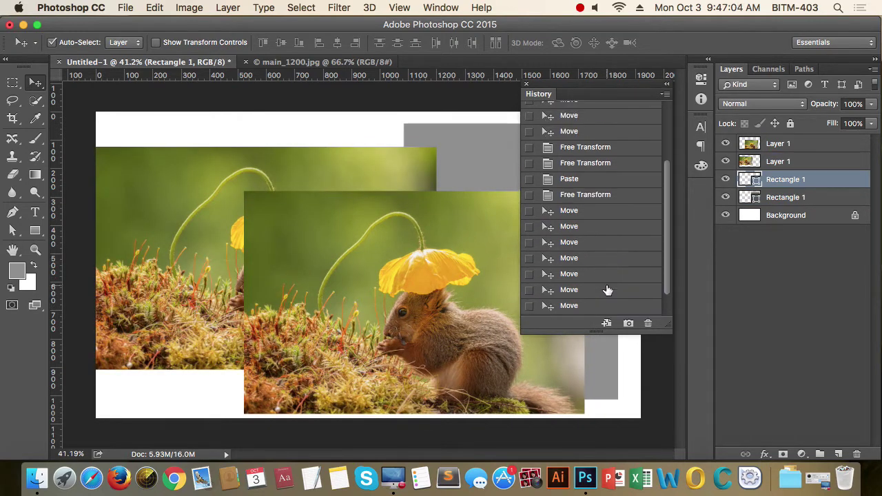
pyautogui.scroll(-2, 606, 292)
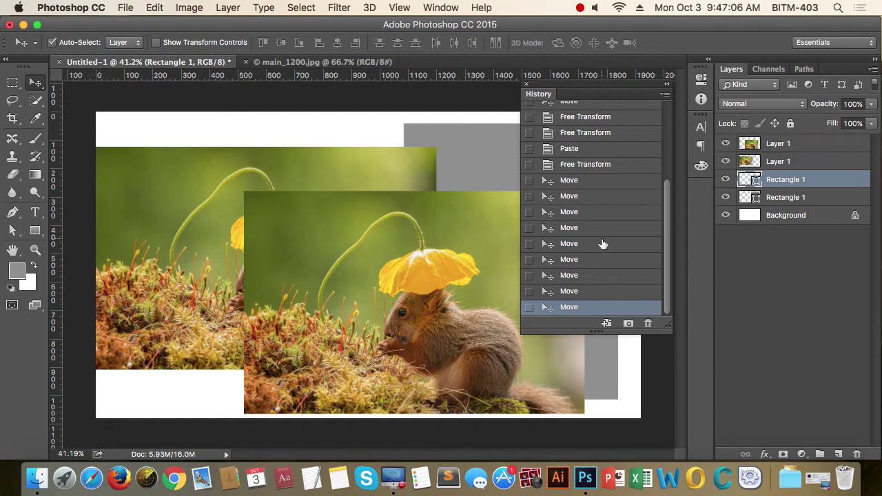
# Step: Go back two Move states in the history one at a time, and step forward again to the latest Move
pyautogui.click(581, 292)
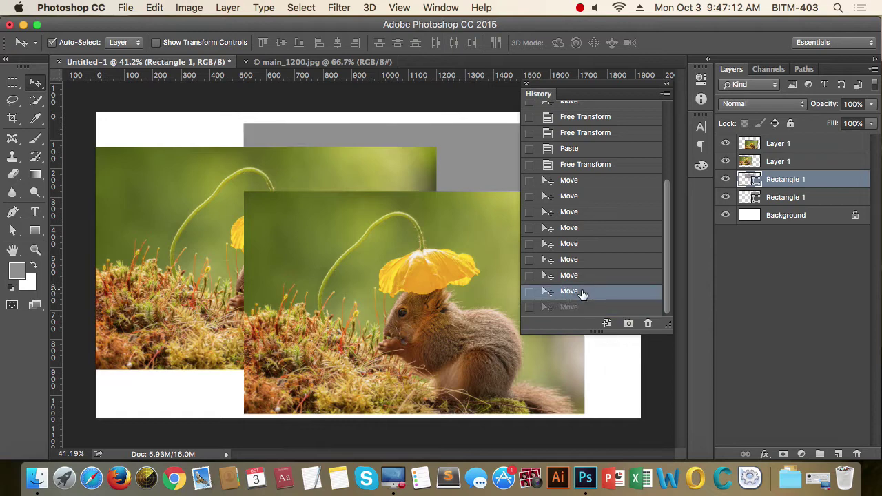
pyautogui.click(598, 276)
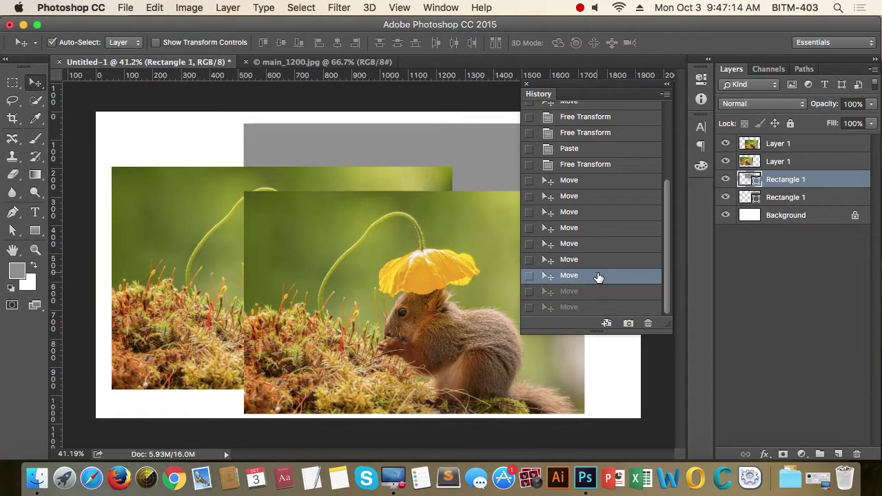
pyautogui.scroll(5, 599, 276)
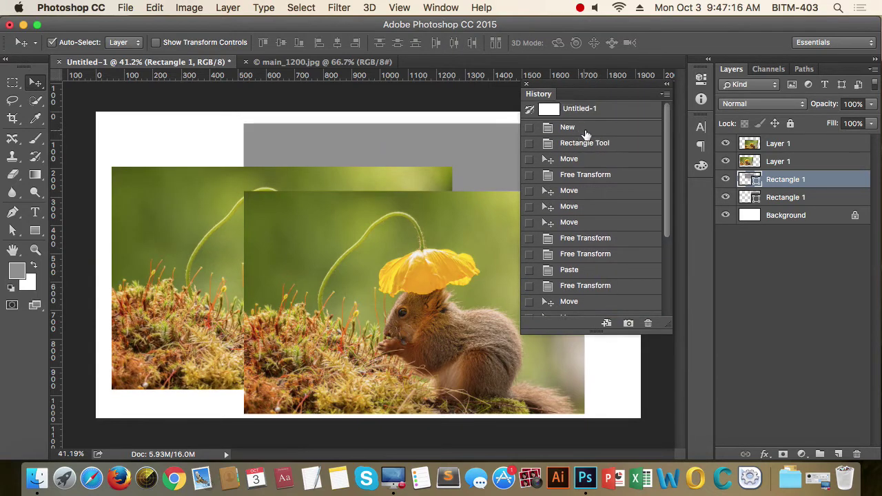
pyautogui.scroll(-5, 629, 238)
pyautogui.click(610, 294)
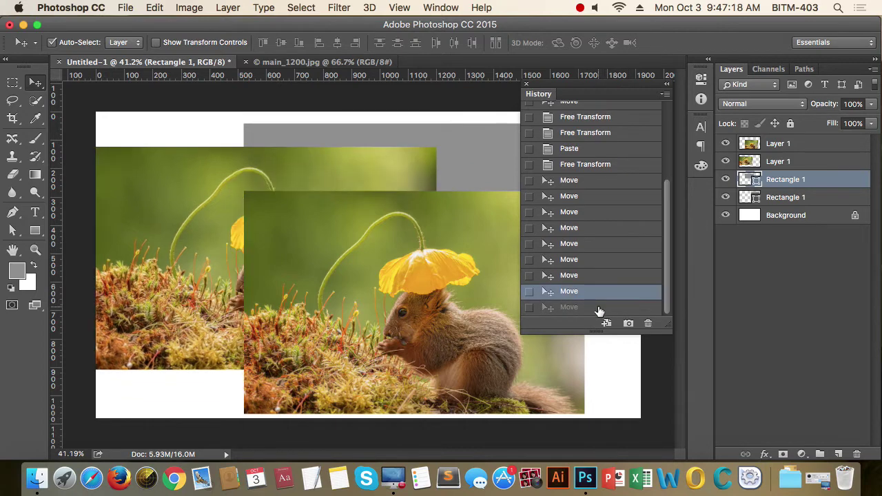
pyautogui.click(599, 308)
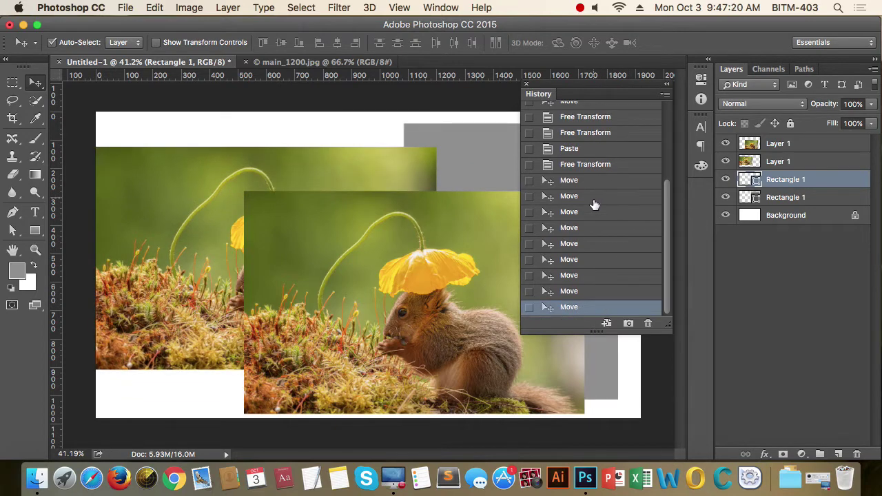
# Step: Step forward through the history one state at a time, from New to the first Move after the last Free Transform
pyautogui.scroll(5, 595, 200)
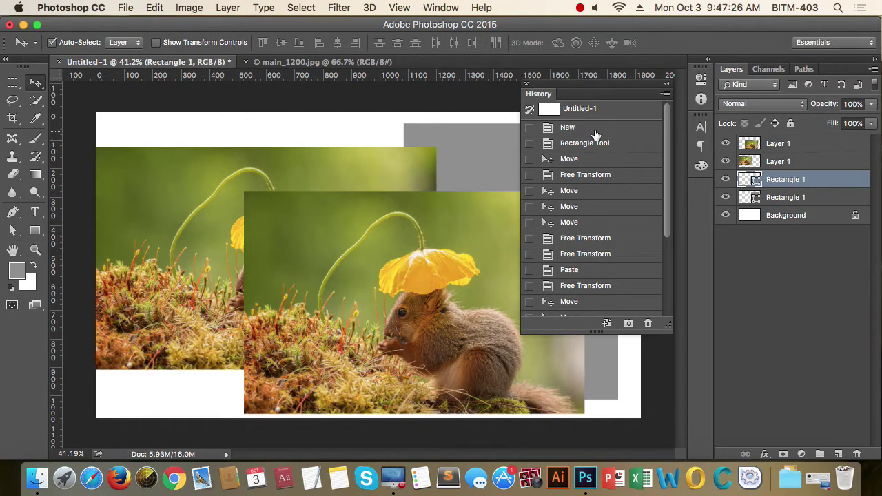
pyautogui.click(596, 130)
pyautogui.click(618, 144)
pyautogui.click(621, 161)
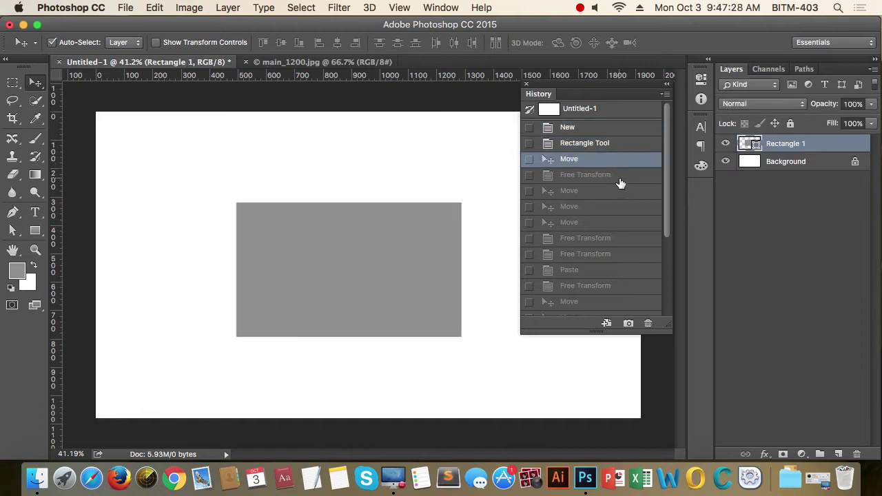
pyautogui.click(621, 177)
pyautogui.click(618, 191)
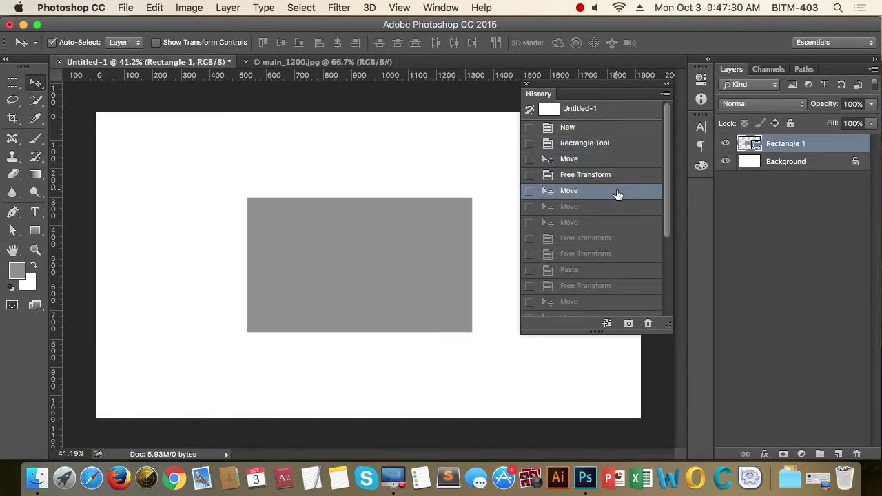
pyautogui.click(617, 209)
pyautogui.click(618, 224)
pyautogui.click(619, 239)
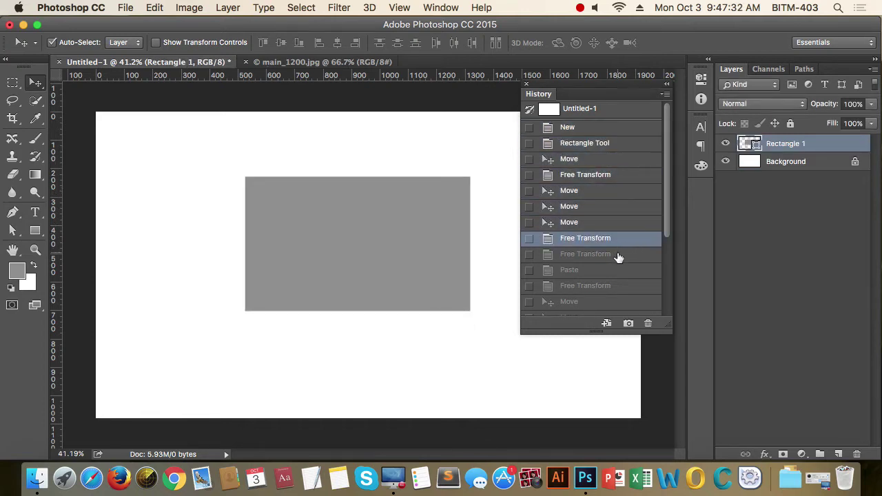
pyautogui.click(617, 255)
pyautogui.click(615, 271)
pyautogui.click(618, 285)
pyautogui.click(616, 301)
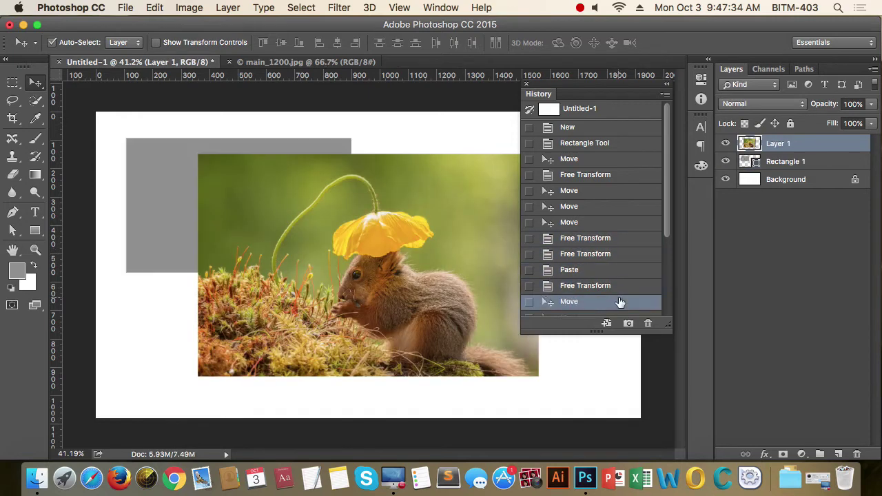
# Step: Continue forward through the remaining Move states one by one, ending at the latest history state
pyautogui.scroll(-5, 585, 276)
pyautogui.click(605, 198)
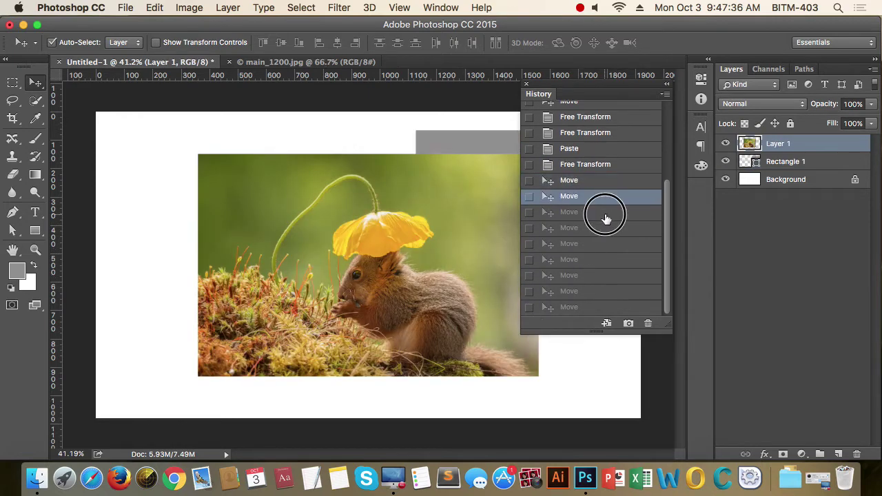
pyautogui.click(605, 214)
pyautogui.click(604, 229)
pyautogui.click(604, 244)
pyautogui.click(603, 261)
pyautogui.click(601, 276)
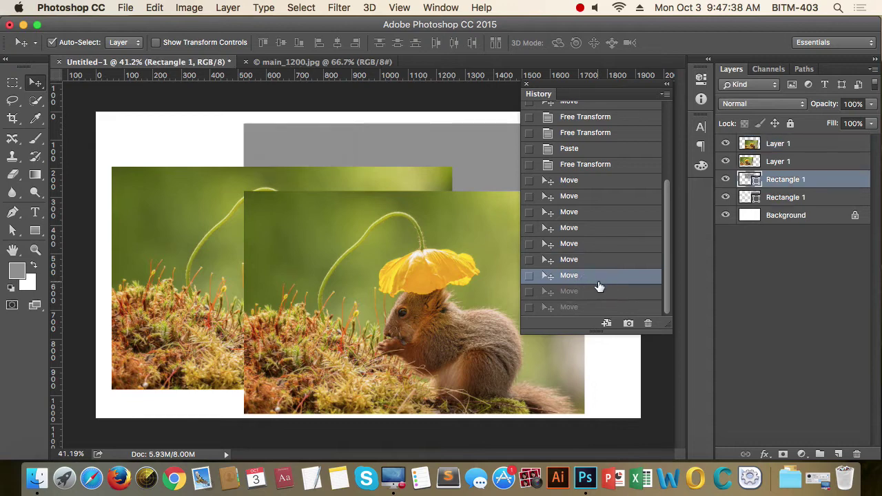
pyautogui.click(600, 292)
pyautogui.click(594, 308)
# Step: Enlarge the History panel to list more states, and jump to the New state and back to the latest Move
pyautogui.scroll(5, 607, 207)
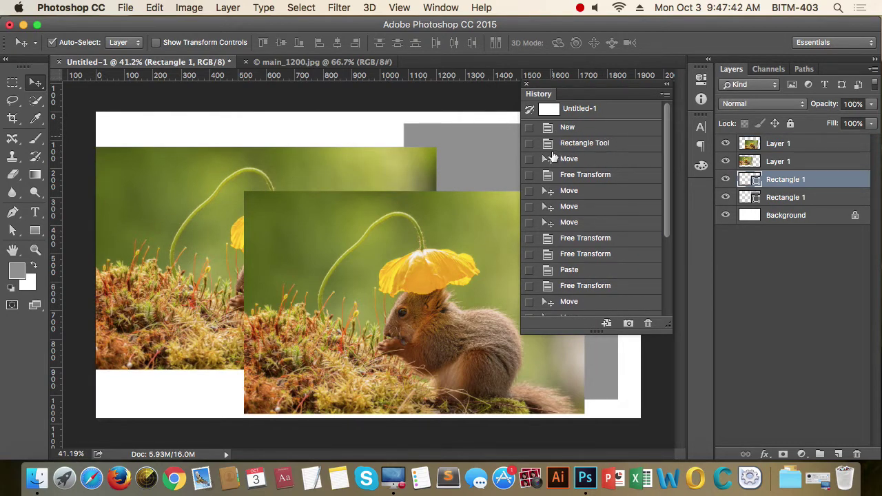
pyautogui.moveTo(582, 333); pyautogui.dragTo(572, 444)
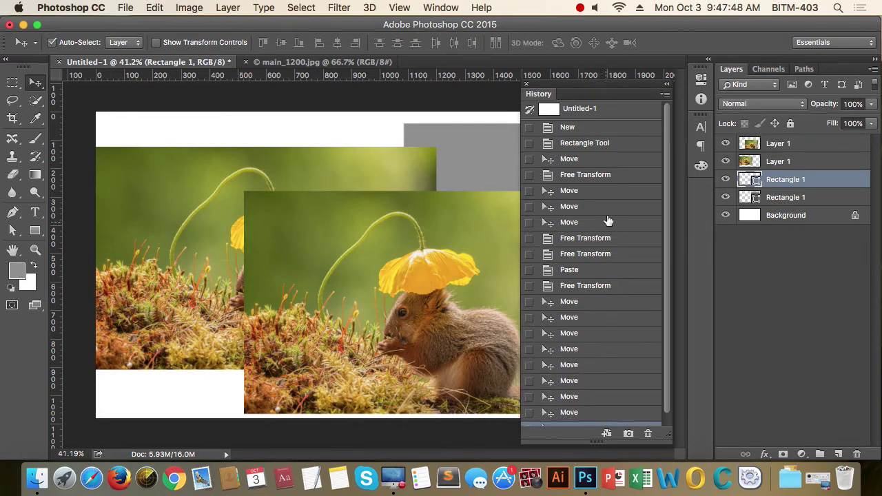
pyautogui.click(597, 129)
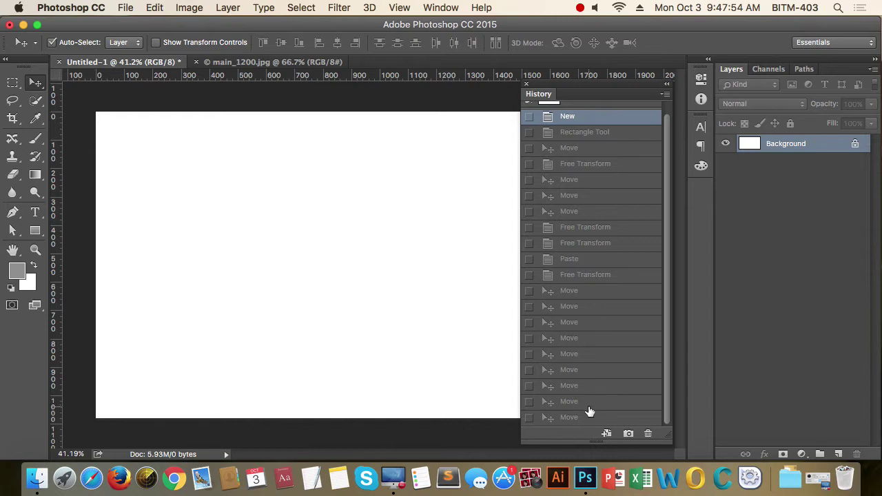
pyautogui.click(590, 422)
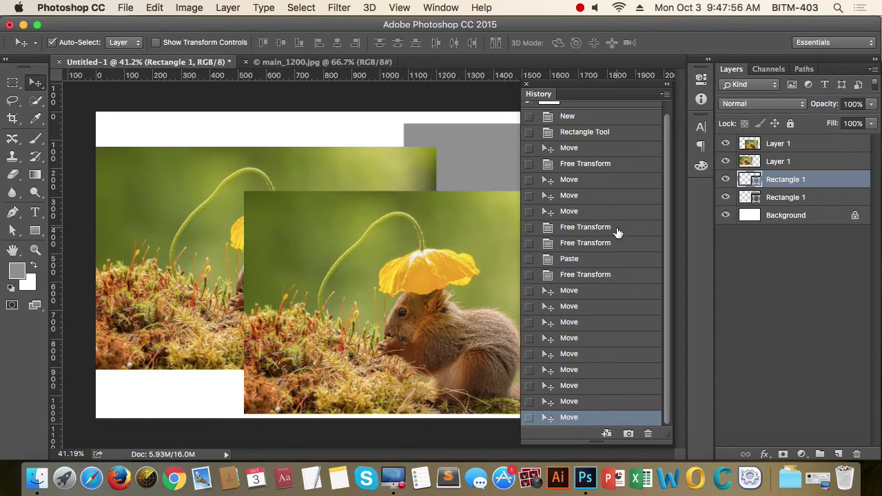
pyautogui.scroll(2, 618, 233)
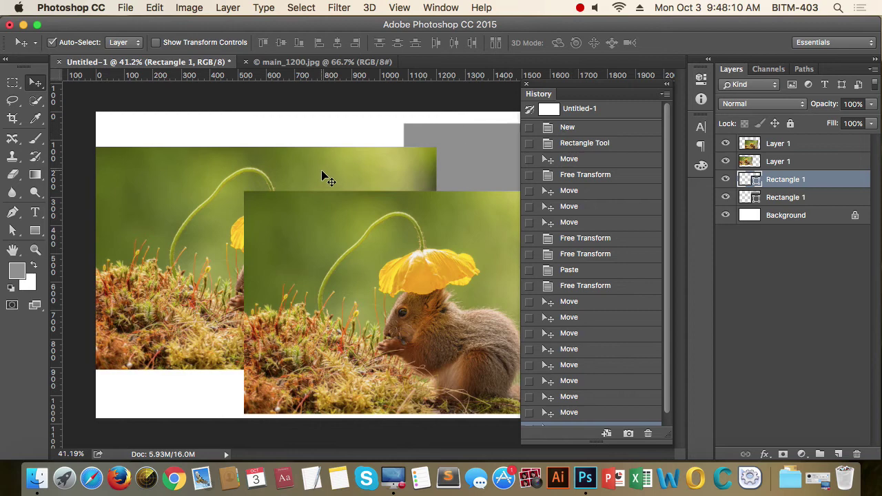
# Step: Set the number of History States to 30 in the Performance preferences and apply the change
pyautogui.press('super+k')
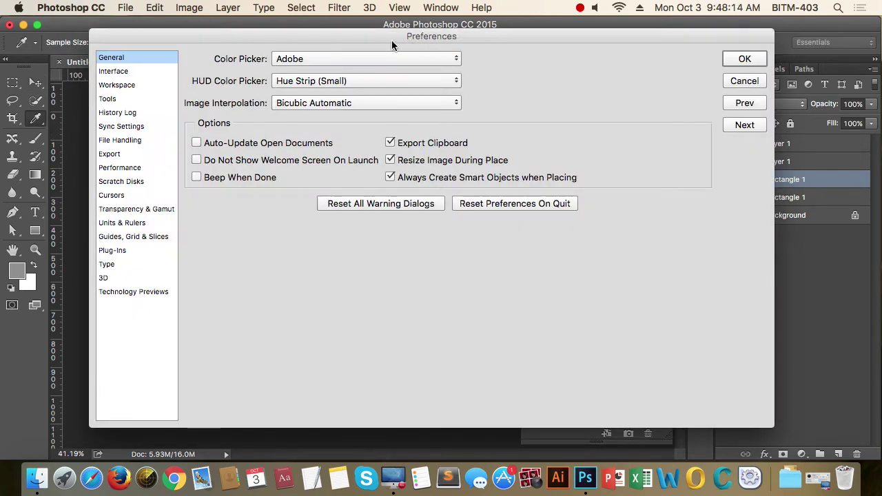
pyautogui.moveTo(385, 37); pyautogui.dragTo(396, 35)
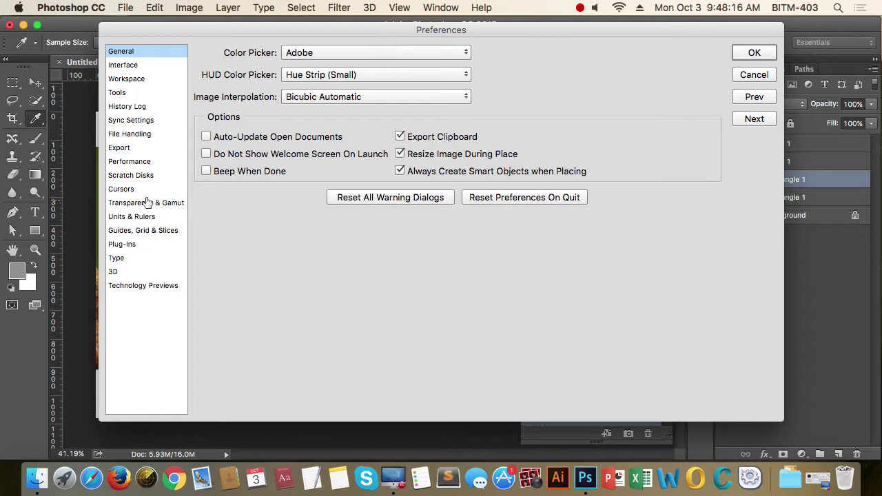
pyautogui.click(140, 163)
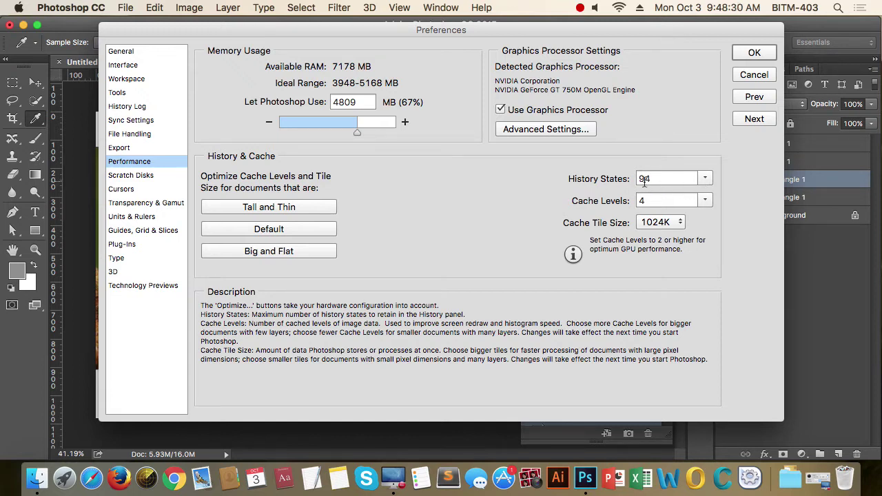
pyautogui.click(705, 181)
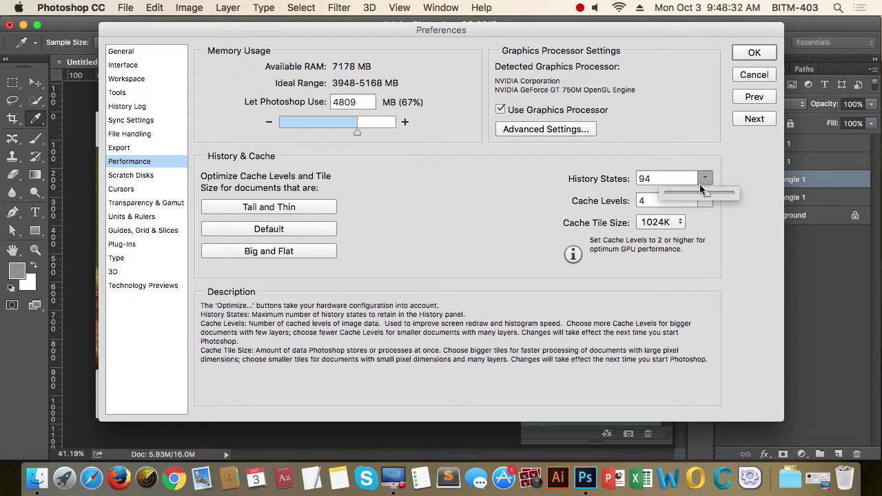
pyautogui.moveTo(708, 198); pyautogui.dragTo(684, 193)
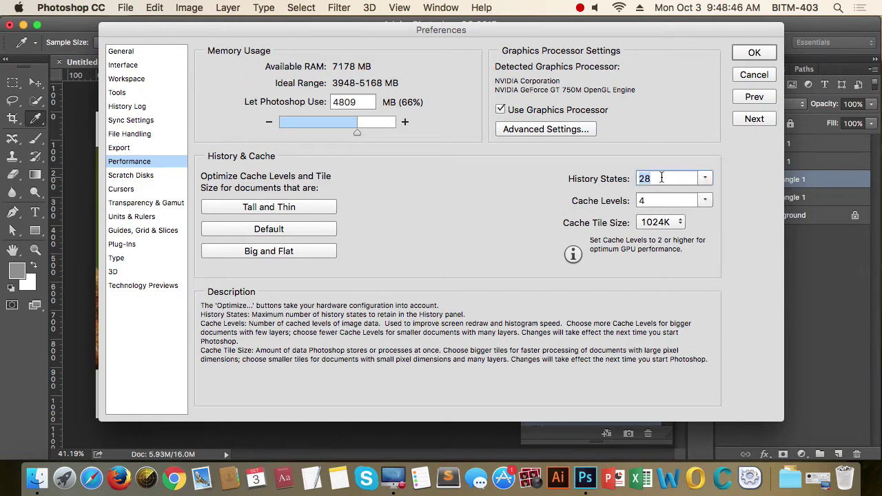
pyautogui.write('30')
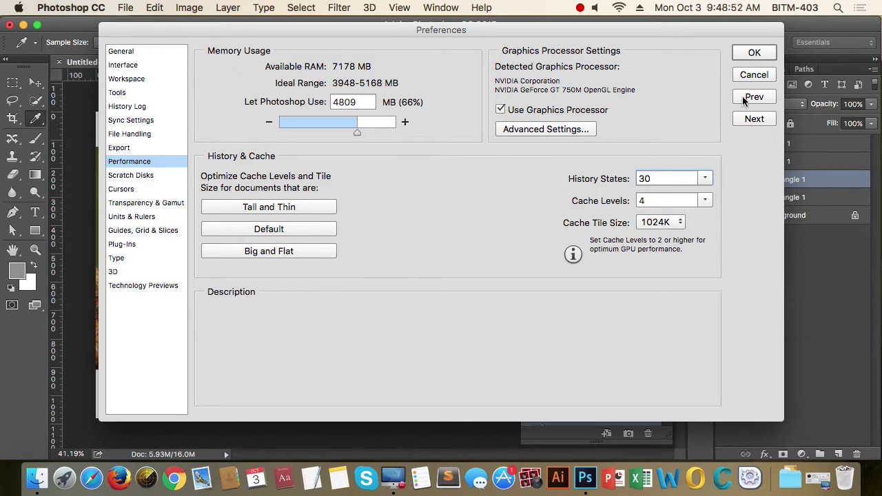
pyautogui.click(751, 54)
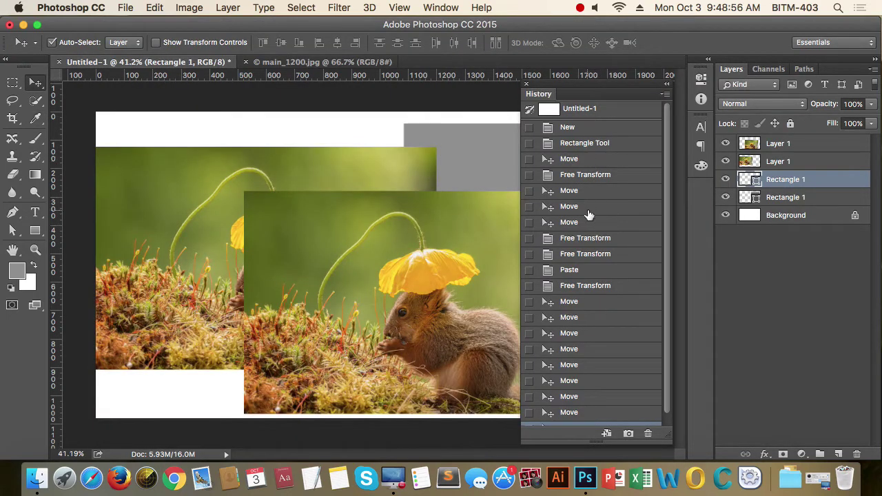
# Step: Collapse the floating History panel to an icon, dock it below the other collapsed panels, and expand it there
pyautogui.scroll(-1, 622, 176)
pyautogui.scroll(1, 623, 243)
pyautogui.click(666, 85)
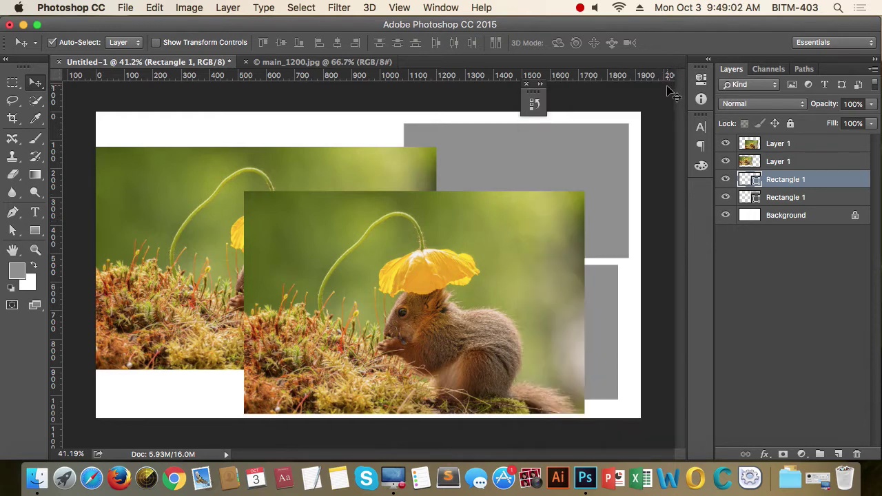
pyautogui.moveTo(536, 97); pyautogui.dragTo(699, 197)
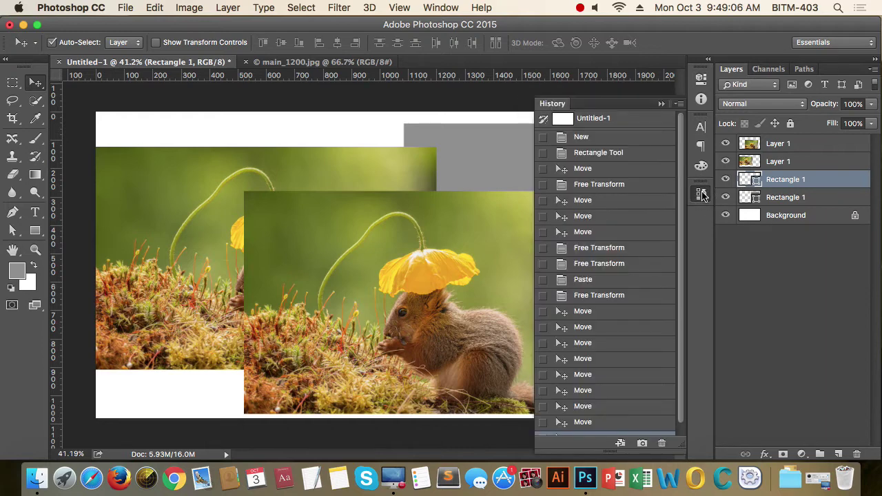
pyautogui.click(701, 194)
pyautogui.scroll(-1, 624, 248)
pyautogui.scroll(1, 620, 255)
pyautogui.scroll(-1, 618, 264)
pyautogui.scroll(1, 619, 204)
pyautogui.scroll(-1, 650, 230)
pyautogui.scroll(1, 640, 329)
# Step: Step backward from the sixth Move after the last Free Transform to the Free Transform two states before Paste
pyautogui.scroll(-1, 604, 234)
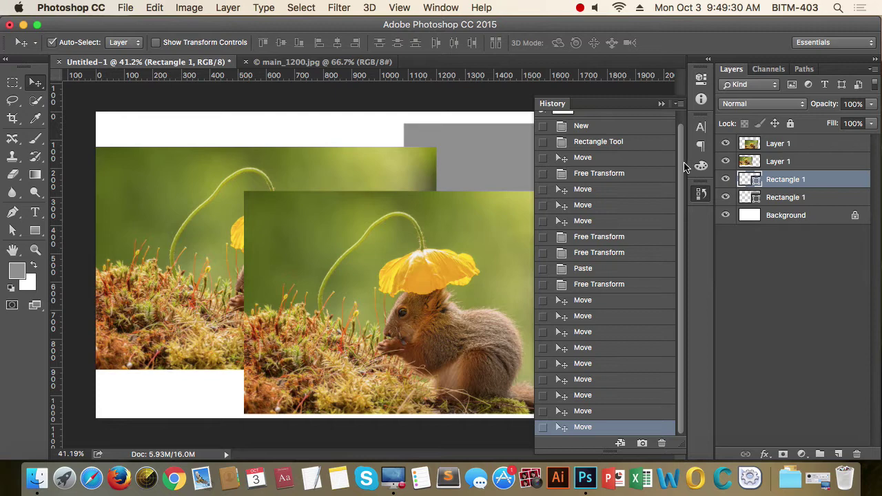
pyautogui.click(592, 380)
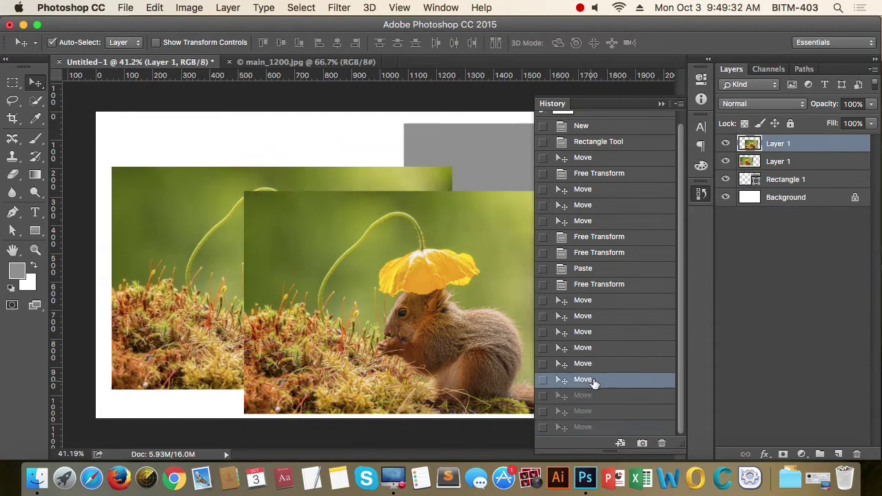
pyautogui.click(603, 363)
pyautogui.click(607, 347)
pyautogui.click(610, 332)
pyautogui.click(613, 316)
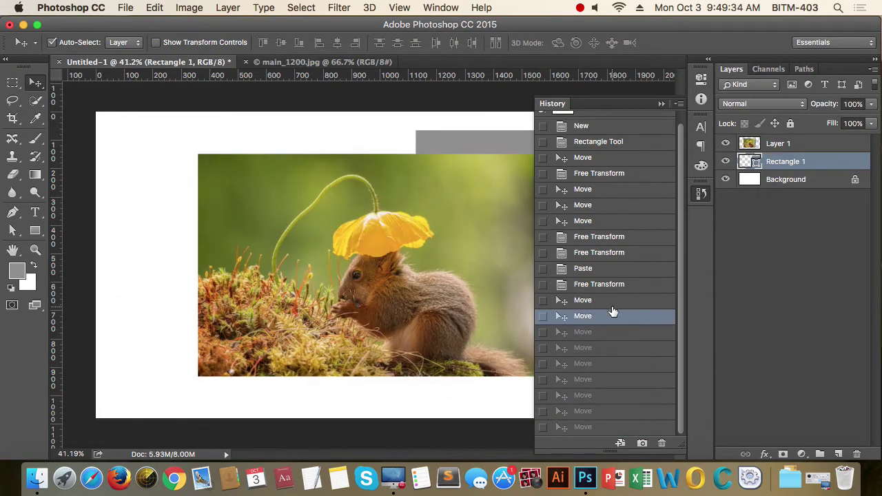
pyautogui.click(620, 300)
pyautogui.click(630, 284)
pyautogui.click(635, 269)
pyautogui.click(644, 252)
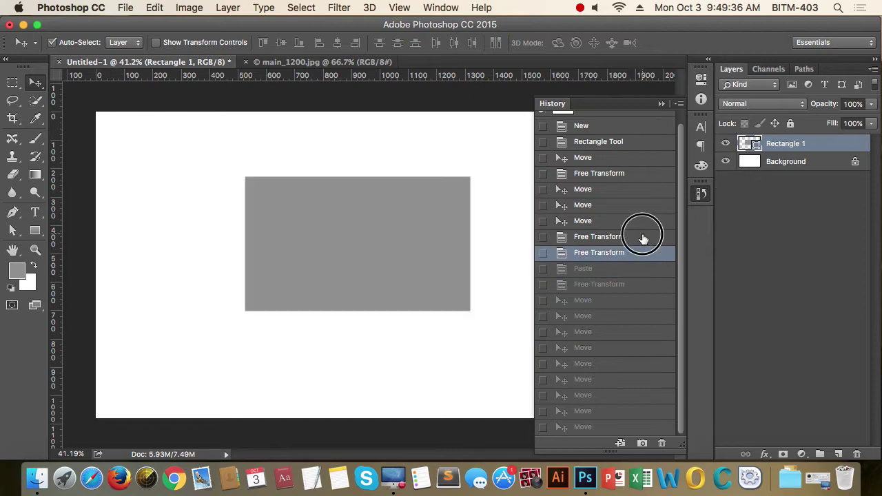
pyautogui.click(642, 237)
# Step: Step forward from the Free Transform before Paste through the following Move states to the latest history state
pyautogui.click(639, 254)
pyautogui.click(638, 269)
pyautogui.click(631, 284)
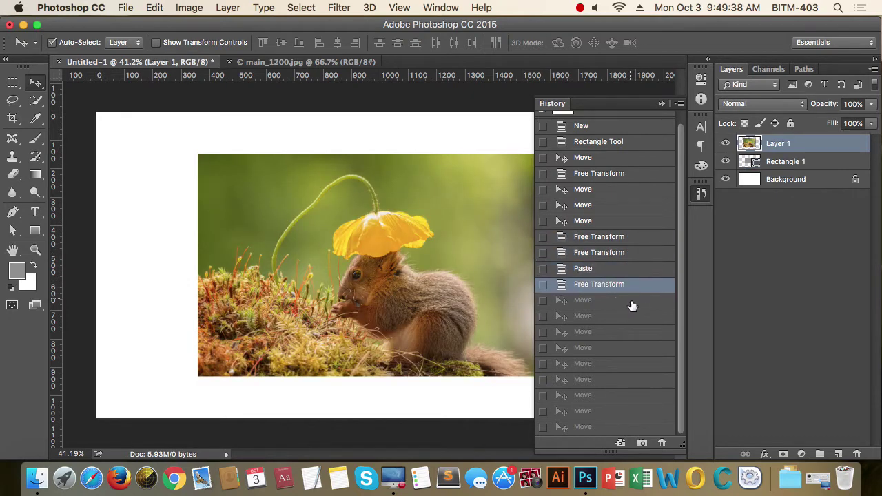
pyautogui.click(632, 303)
pyautogui.click(625, 318)
pyautogui.click(622, 334)
pyautogui.click(619, 350)
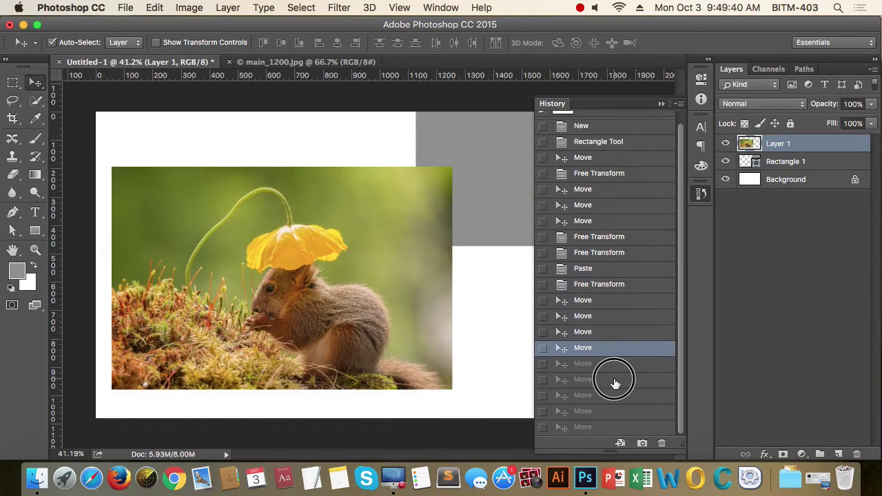
pyautogui.click(615, 381)
pyautogui.click(612, 426)
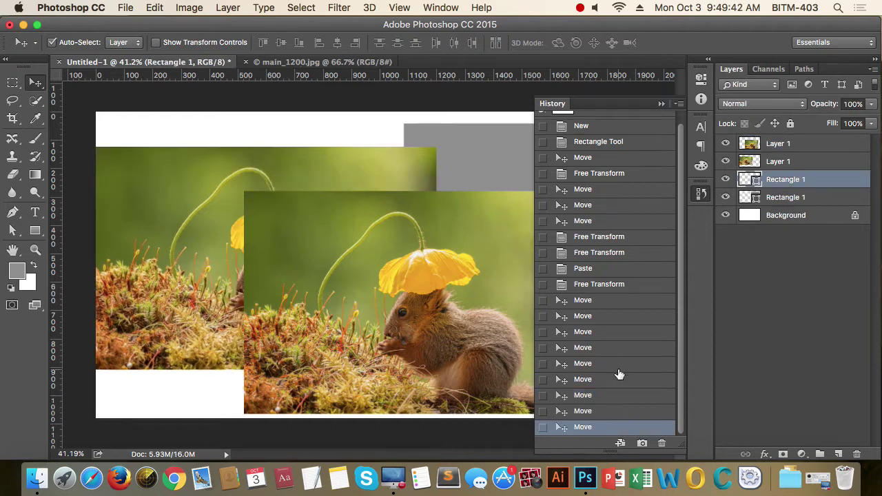
# Step: Select the front photo layer and step backward through the Move states with the History panel collapsed
pyautogui.click(661, 104)
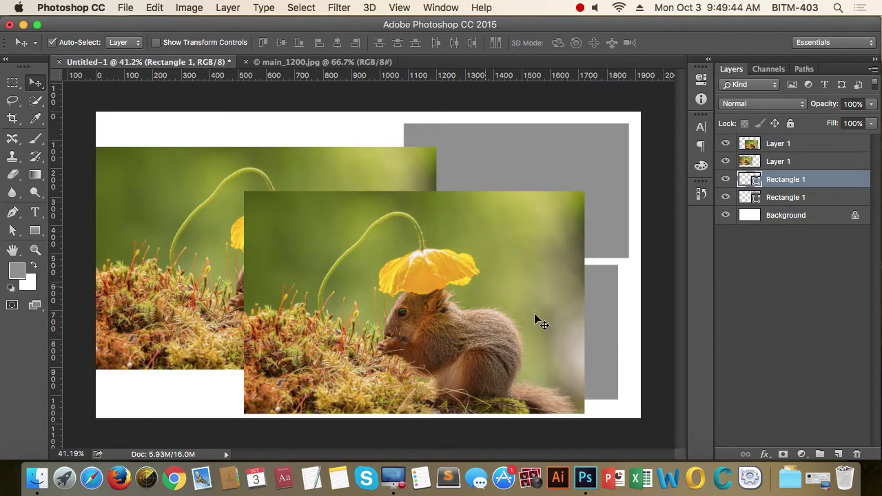
pyautogui.click(502, 288)
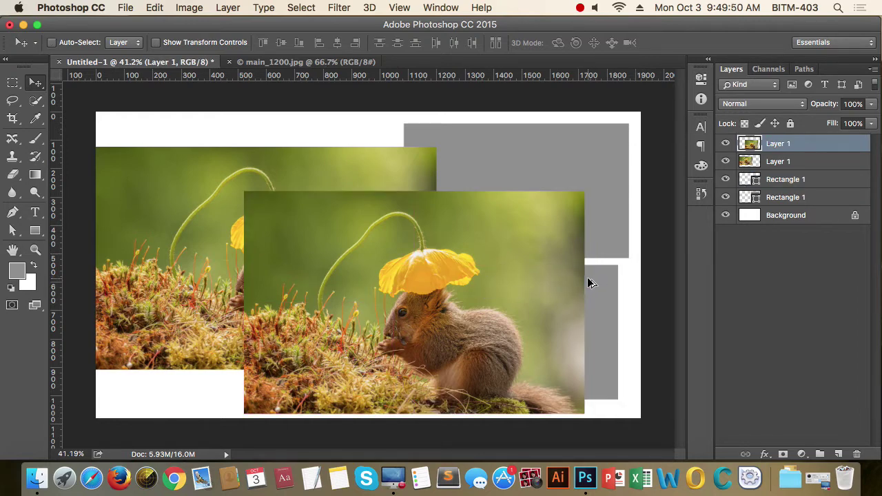
pyautogui.press('super+z')
pyautogui.press('alt+super+z')
pyautogui.press('alt+super+z')
pyautogui.press('alt+super+z')
pyautogui.press('alt+super+z')
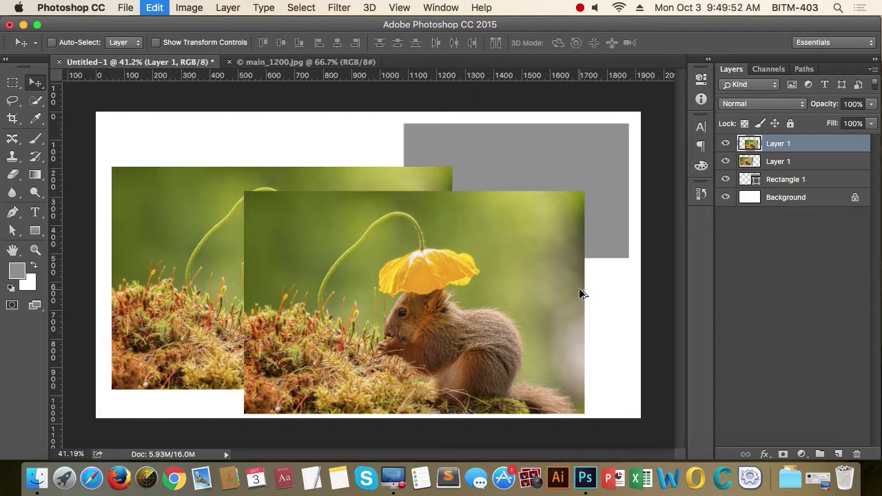
pyautogui.press('alt+super+z')
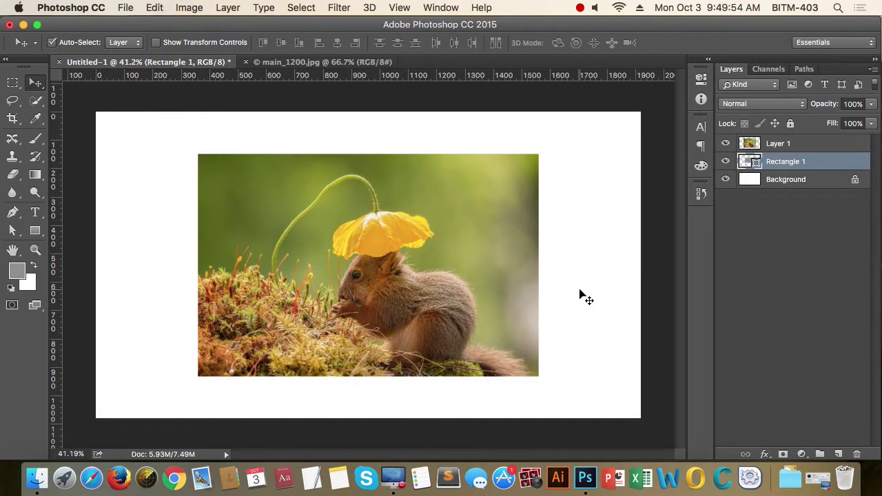
# Step: Expand the History panel and keep stepping backward to the Move state directly after Rectangle Tool
pyautogui.click(702, 195)
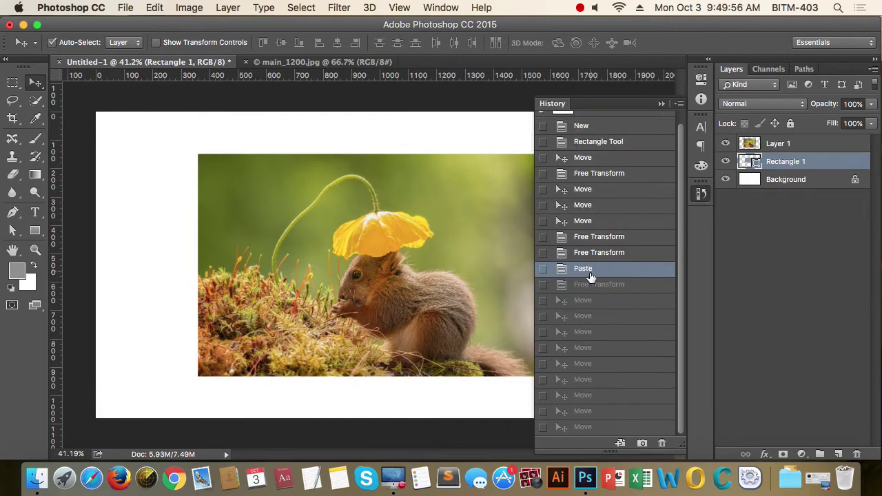
pyautogui.press('alt+super+z')
pyautogui.press('alt+super+z')
pyautogui.press('alt+super+z')
pyautogui.press('alt+super+z')
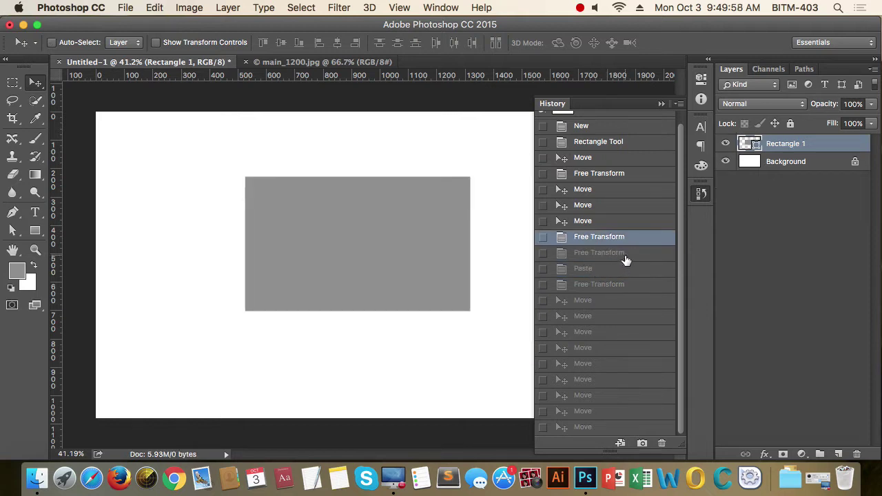
pyautogui.press('alt+super+z')
pyautogui.press('alt+super+z')
pyautogui.press('alt+super+z')
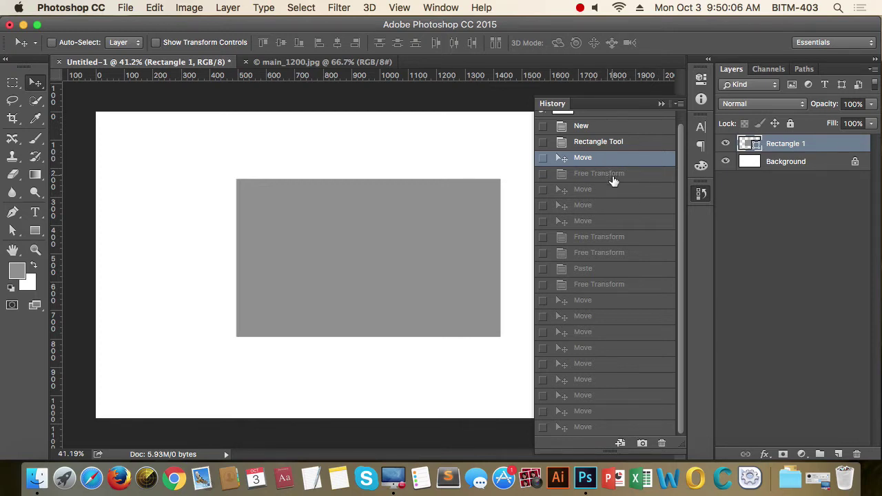
# Step: Step forward from the Move after Rectangle Tool, through Paste and the following Free Transform, into the later Move states
pyautogui.press('super+shift+z')
pyautogui.press('super+shift+z')
pyautogui.press('super+shift+z')
pyautogui.press('super+shift+z')
pyautogui.press('super+shift+z')
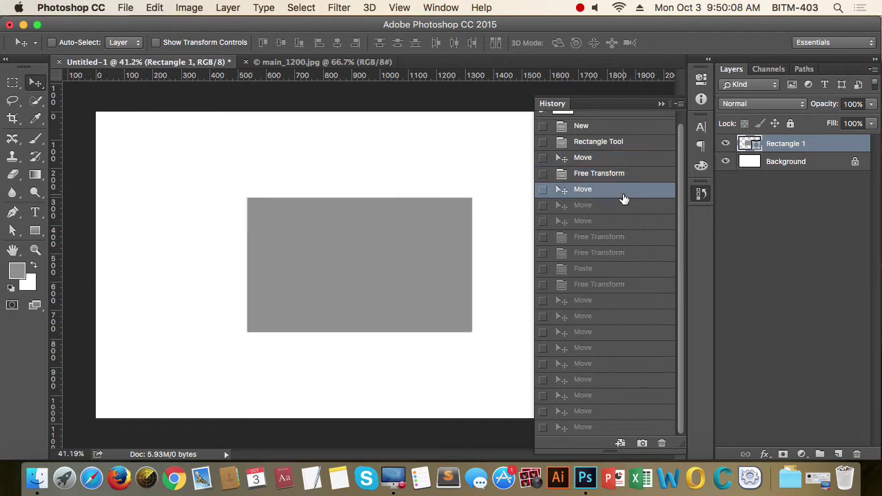
pyautogui.press('super+shift+z')
pyautogui.press('super+shift+z')
pyautogui.press('super+shift+z')
pyautogui.press('super+shift+z')
pyautogui.press('super+shift+z')
pyautogui.press('super+shift+z')
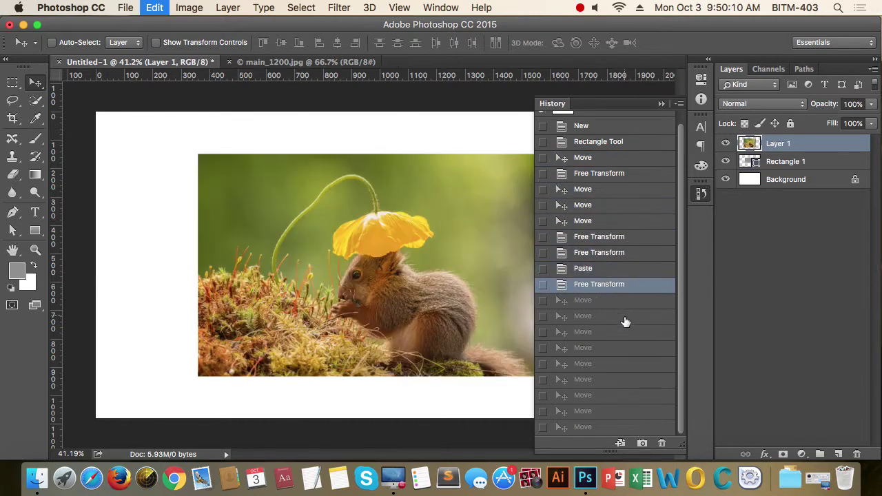
pyautogui.press('super+shift+z')
pyautogui.press('super+shift+z')
pyautogui.press('super+shift+z')
pyautogui.press('super+shift+z')
pyautogui.press('super+shift+z')
pyautogui.press('super+shift+z')
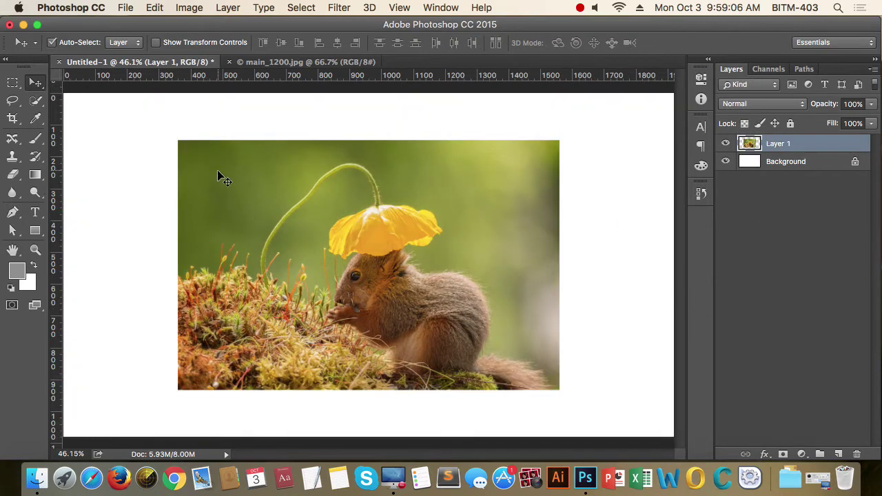
# Step: Draw a rectangular marquee selection around the yellow flower and the squirrel's upper body, and deselect it
pyautogui.click(14, 83)
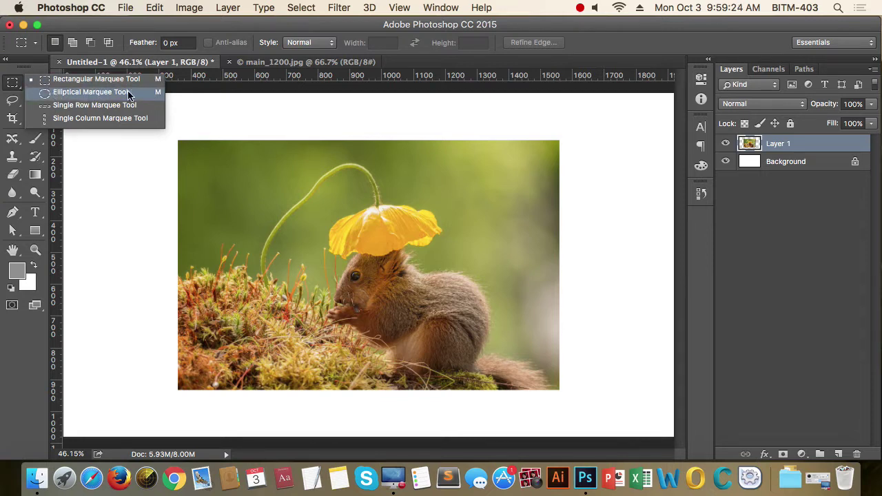
pyautogui.click(15, 86)
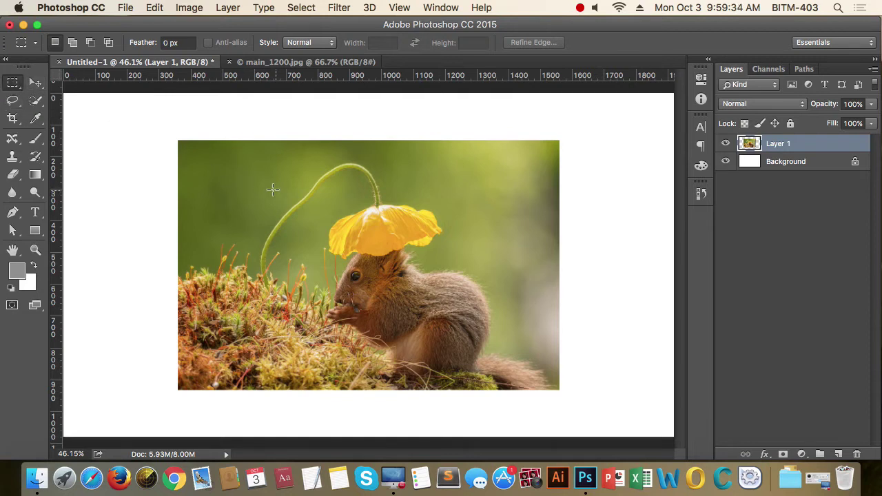
pyautogui.moveTo(241, 172); pyautogui.dragTo(503, 318)
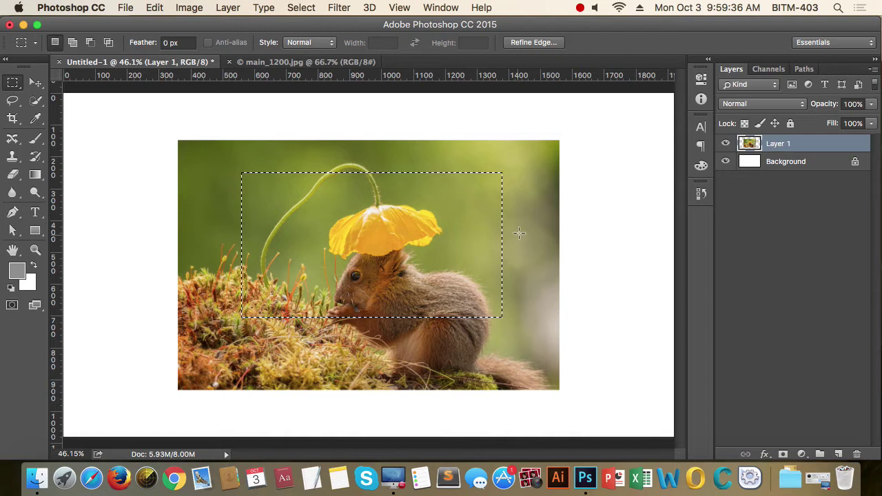
pyautogui.click(328, 152)
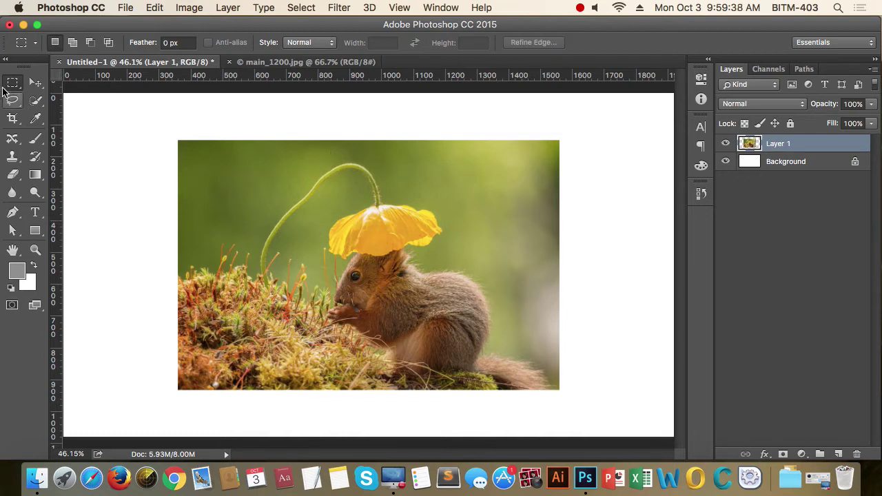
# Step: Draw an elliptical marquee selection around the squirrel and deselect it
pyautogui.click(12, 82)
pyautogui.click(90, 92)
pyautogui.moveTo(288, 209); pyautogui.dragTo(491, 374)
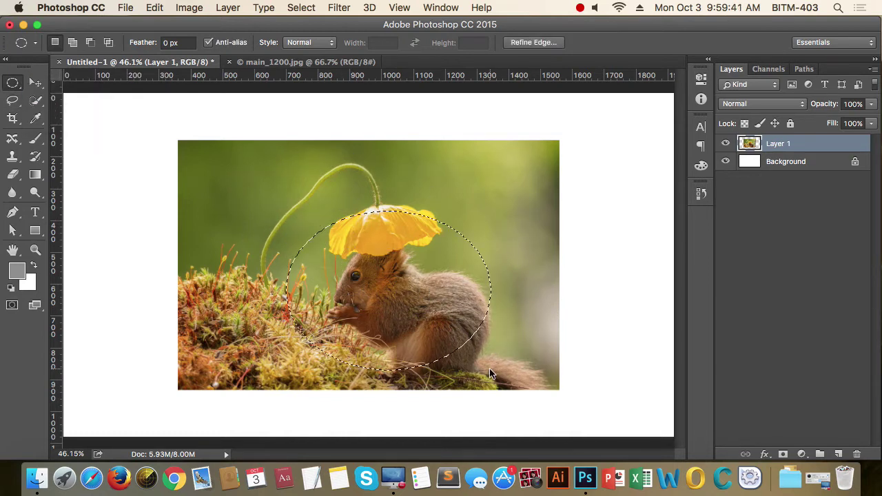
pyautogui.click(477, 197)
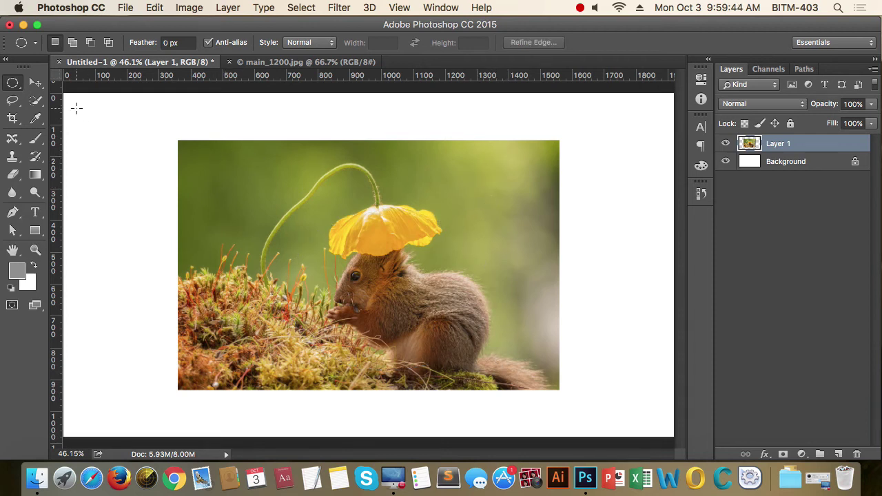
# Step: Return to the Rectangular Marquee tool and draw three trial selections over the flower and squirrel, clearing each one
pyautogui.rightClick(12, 83)
pyautogui.click(69, 80)
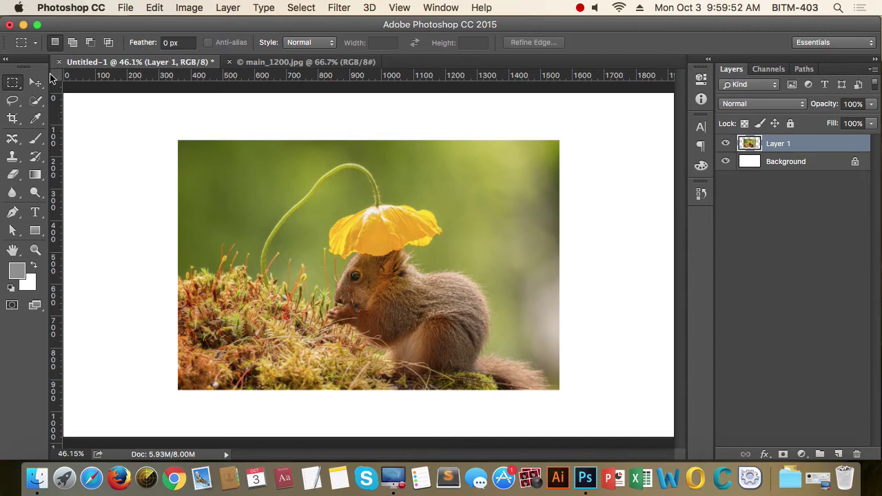
pyautogui.moveTo(224, 183); pyautogui.dragTo(496, 348)
pyautogui.click(530, 230)
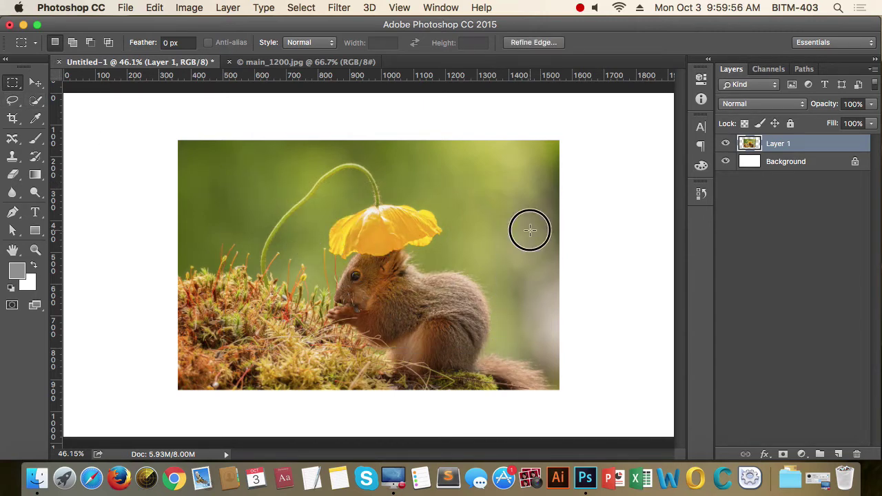
pyautogui.moveTo(208, 174); pyautogui.dragTo(491, 352)
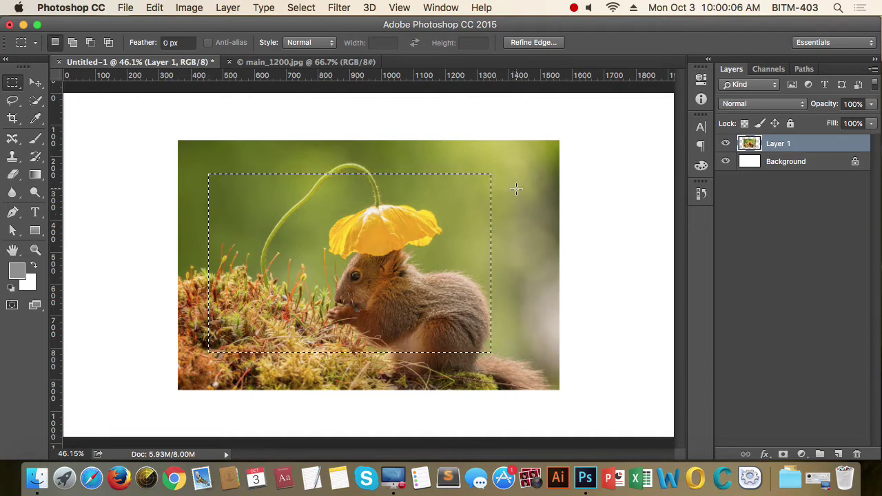
pyautogui.click(204, 168)
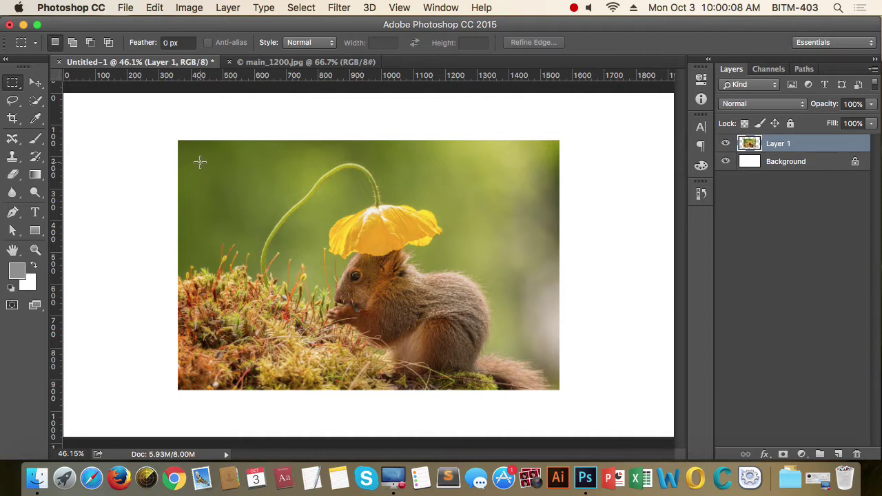
pyautogui.moveTo(390, 283); pyautogui.dragTo(442, 321)
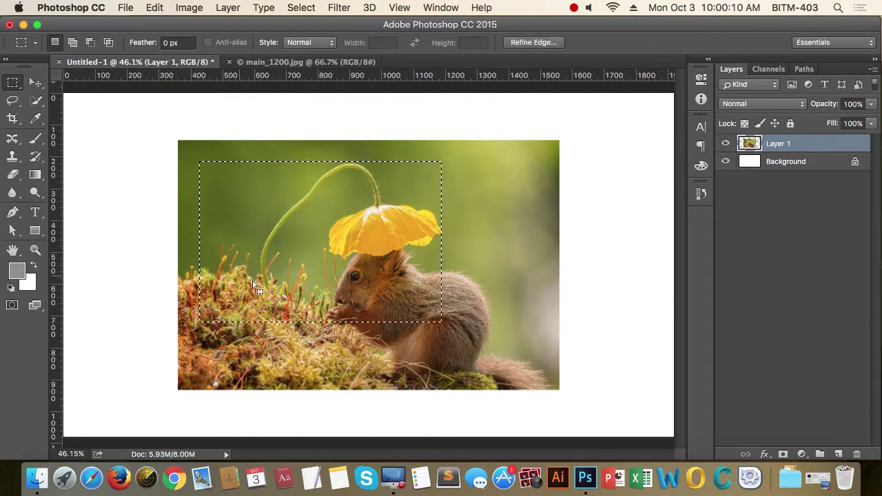
pyautogui.click(503, 201)
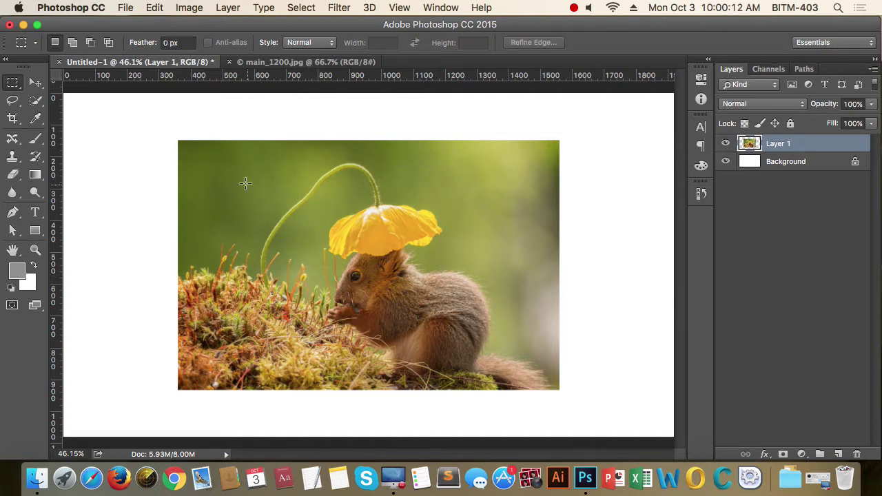
# Step: Select a rectangle over the flower and squirrel's head, and add three overlapping rectangles that extend it on both sides
pyautogui.moveTo(385, 290); pyautogui.dragTo(459, 336)
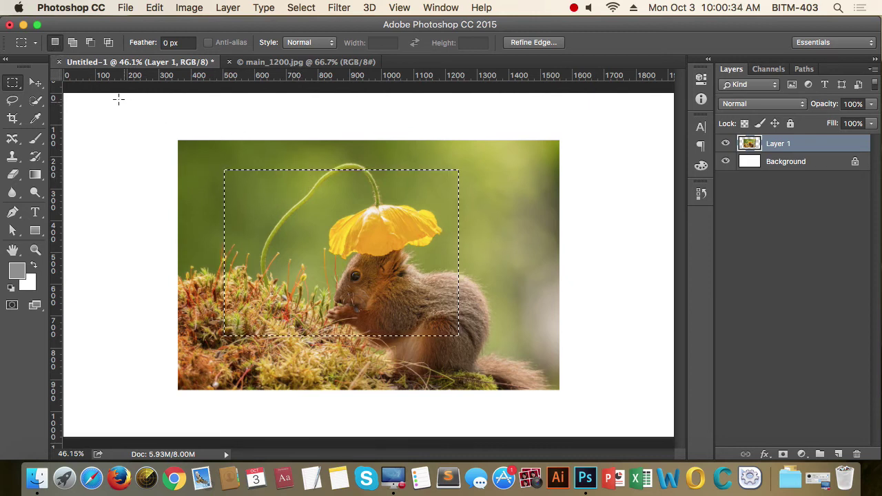
pyautogui.click(73, 44)
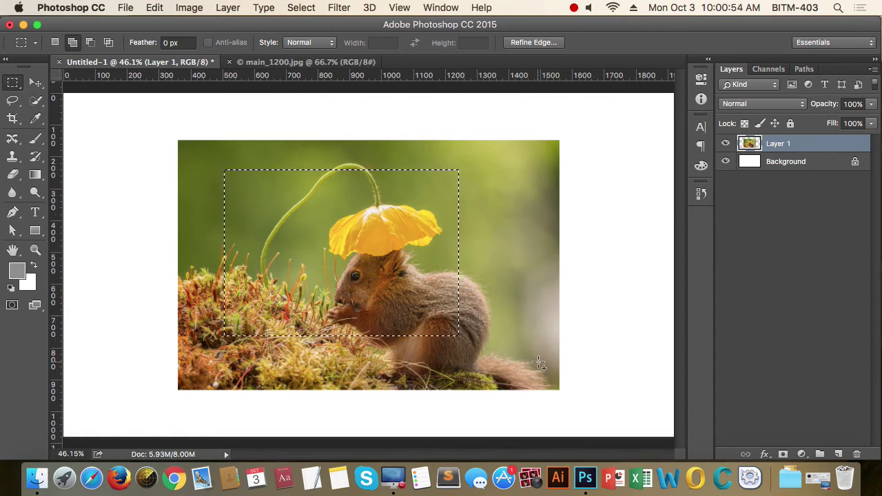
pyautogui.moveTo(538, 362); pyautogui.dragTo(257, 192)
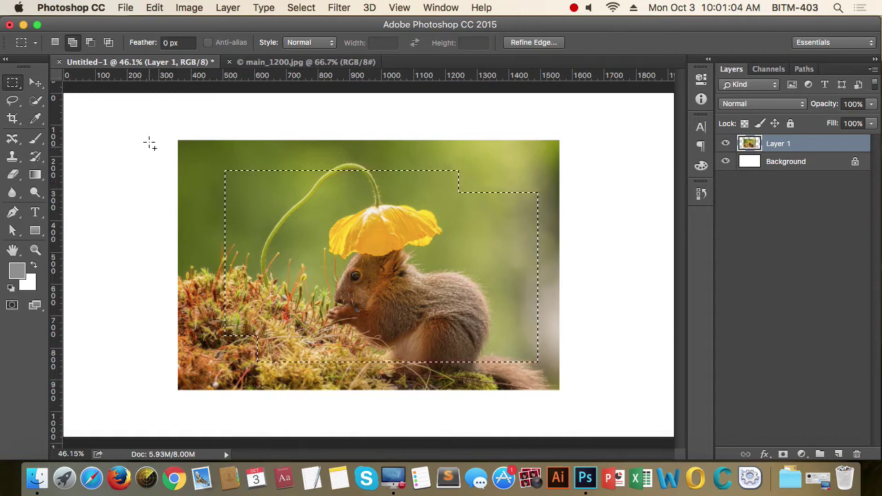
pyautogui.moveTo(142, 119); pyautogui.dragTo(364, 274)
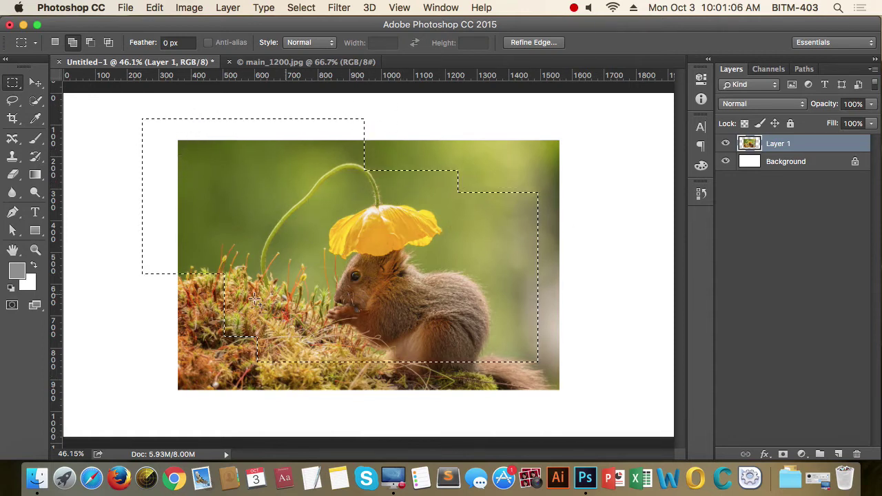
pyautogui.moveTo(116, 350); pyautogui.dragTo(319, 238)
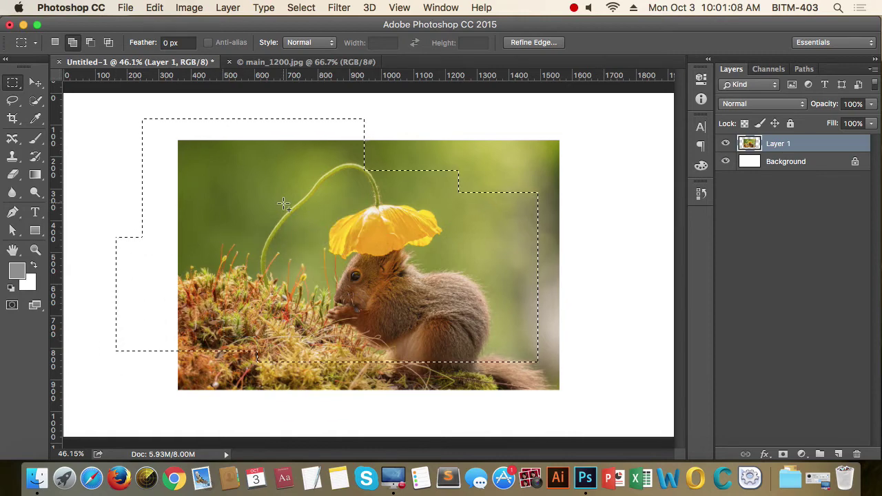
# Step: Subtract rectangles from the selection's right and lower parts, leaving a single rectangle over the photo's upper-left corner
pyautogui.click(90, 42)
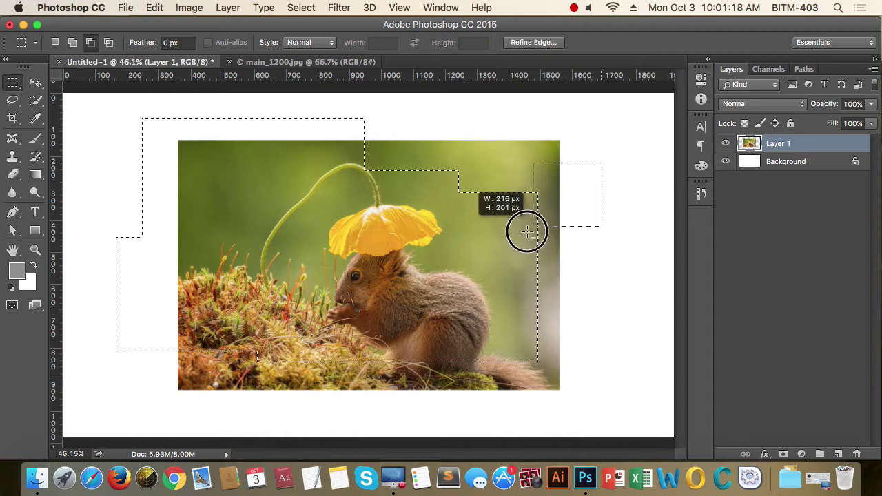
pyautogui.moveTo(527, 233); pyautogui.dragTo(378, 299)
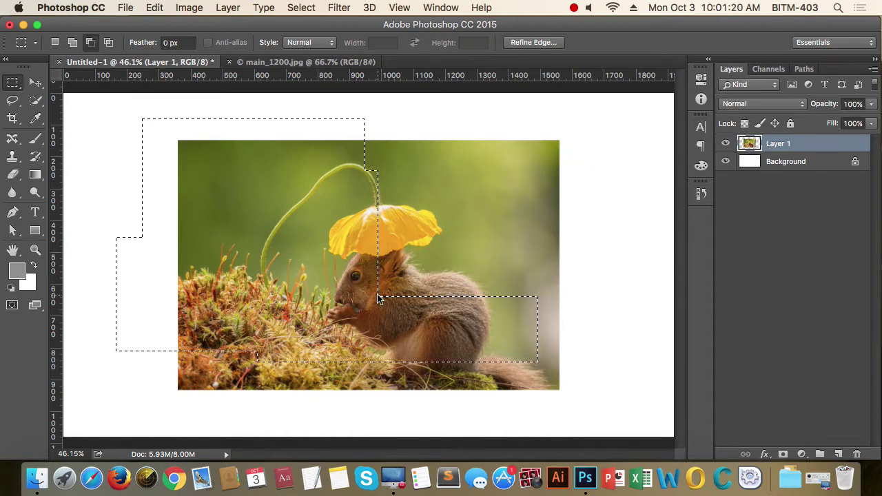
pyautogui.moveTo(577, 397); pyautogui.dragTo(310, 239)
pyautogui.moveTo(84, 198); pyautogui.dragTo(414, 398)
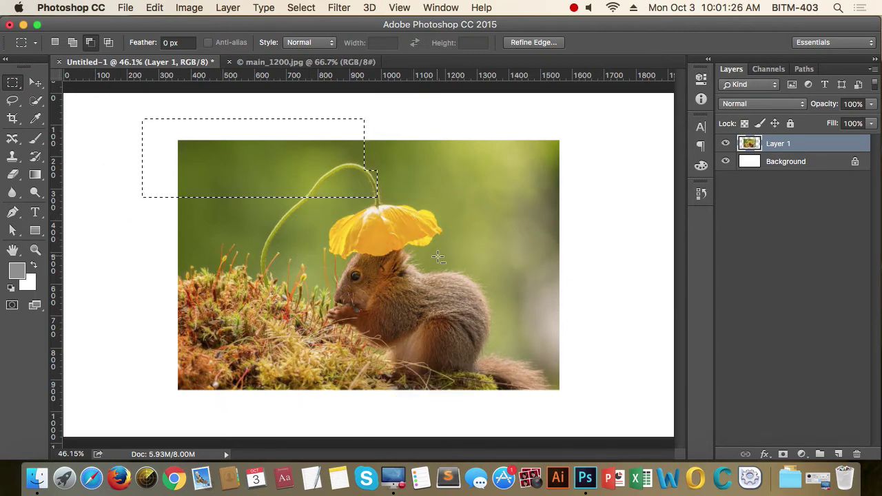
pyautogui.moveTo(438, 257); pyautogui.dragTo(348, 122)
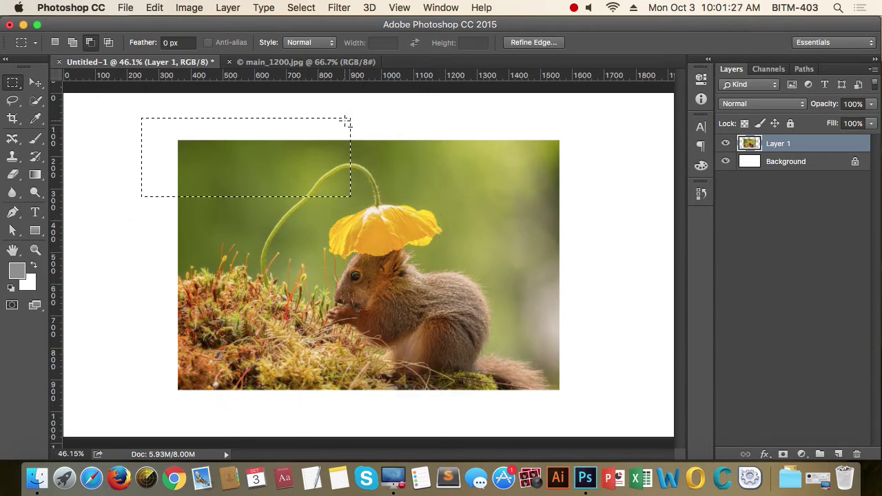
# Step: Intersect the selection with overlapping rectangles to reduce it to a small rectangle inside the photo's upper-left corner
pyautogui.click(108, 43)
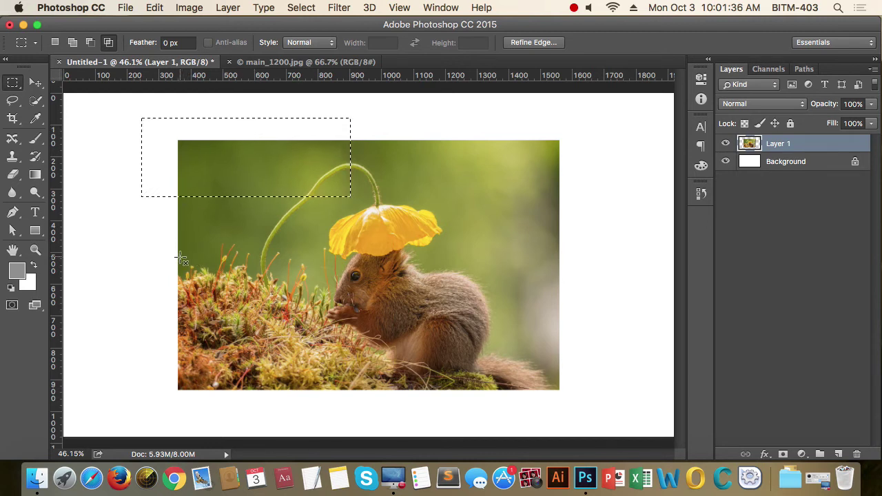
pyautogui.moveTo(181, 259); pyautogui.dragTo(266, 180)
pyautogui.moveTo(302, 148); pyautogui.dragTo(305, 144)
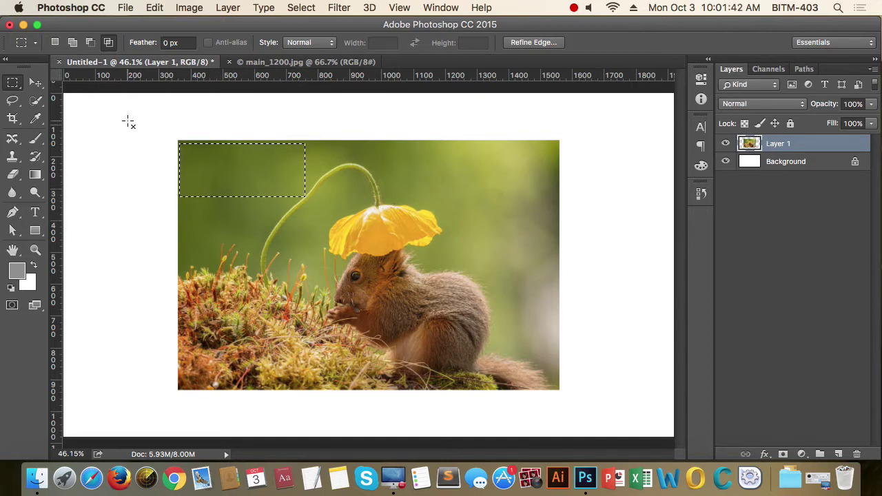
pyautogui.moveTo(179, 236); pyautogui.dragTo(287, 120)
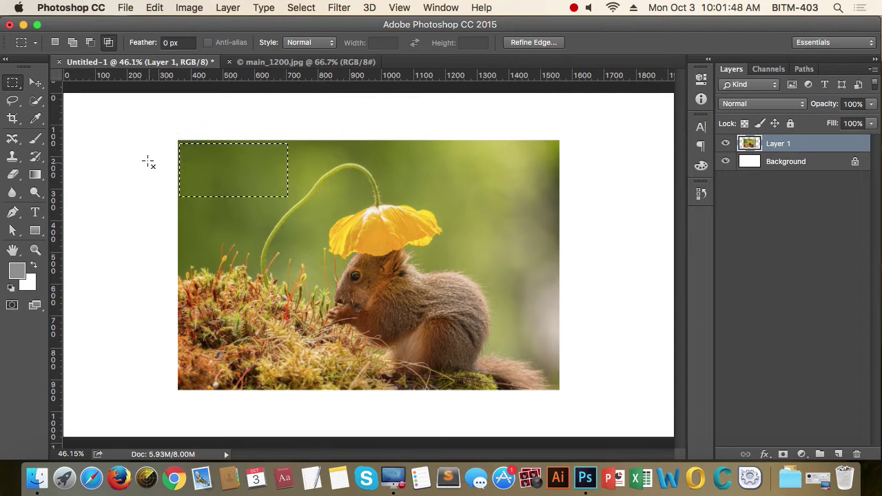
pyautogui.moveTo(113, 119); pyautogui.dragTo(400, 270)
# Step: Clear the selection, restore New Selection mode, and draw and deselect a trial rectangle over the flower and squirrel
pyautogui.click(56, 42)
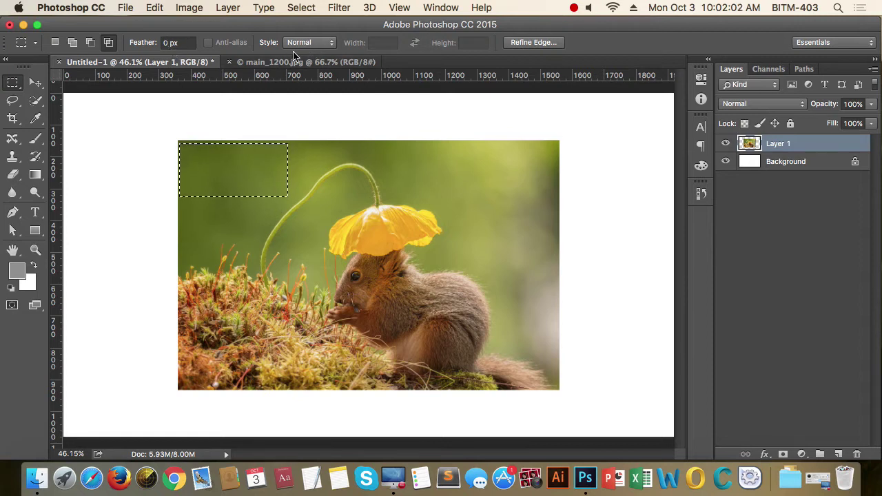
pyautogui.click(325, 150)
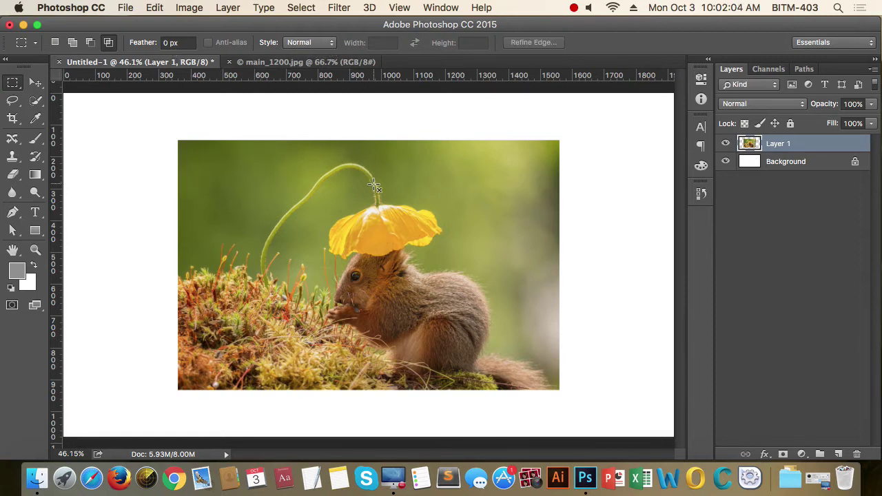
pyautogui.click(56, 44)
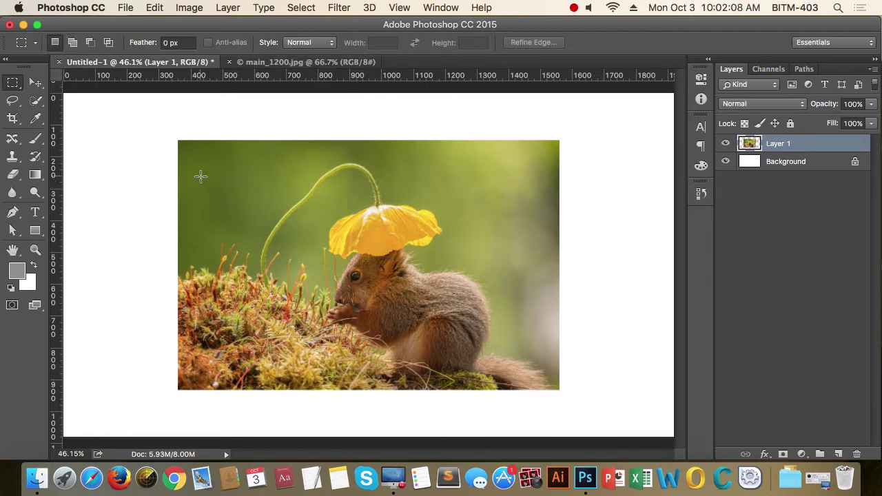
pyautogui.moveTo(198, 168); pyautogui.dragTo(450, 334)
pyautogui.click(488, 272)
# Step: Set the marquee style to Fixed Ratio with width 2 and height 1, and draw and deselect a trial selection across the photo
pyautogui.click(331, 45)
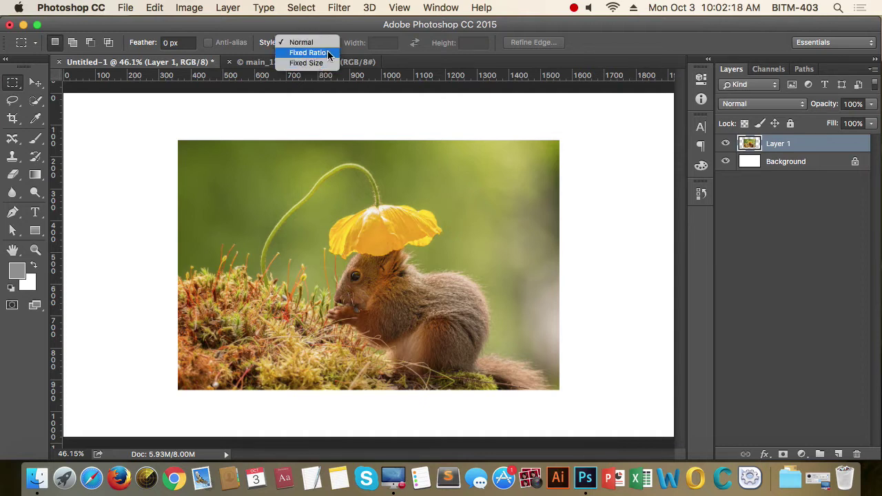
pyautogui.click(310, 53)
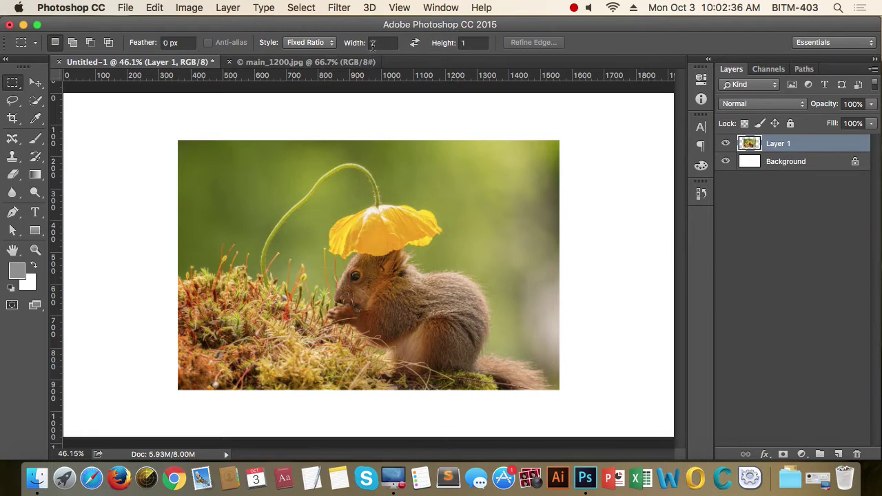
pyautogui.moveTo(218, 164); pyautogui.dragTo(655, 367)
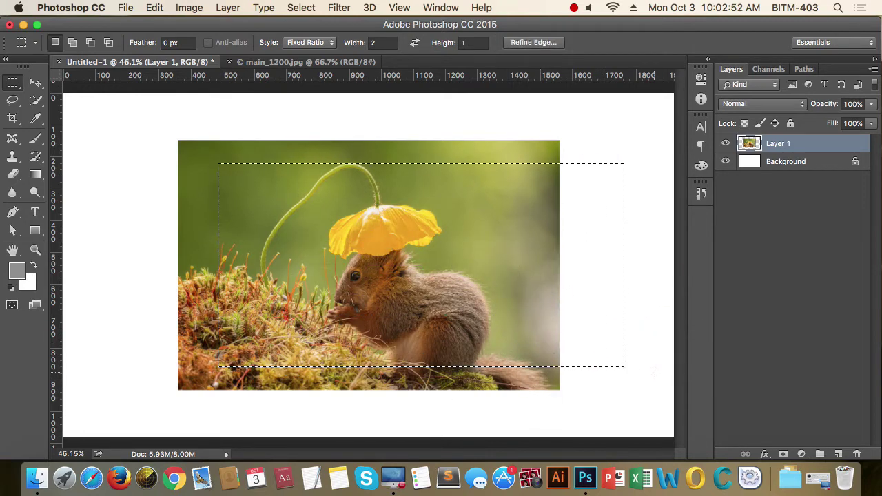
pyautogui.click(487, 159)
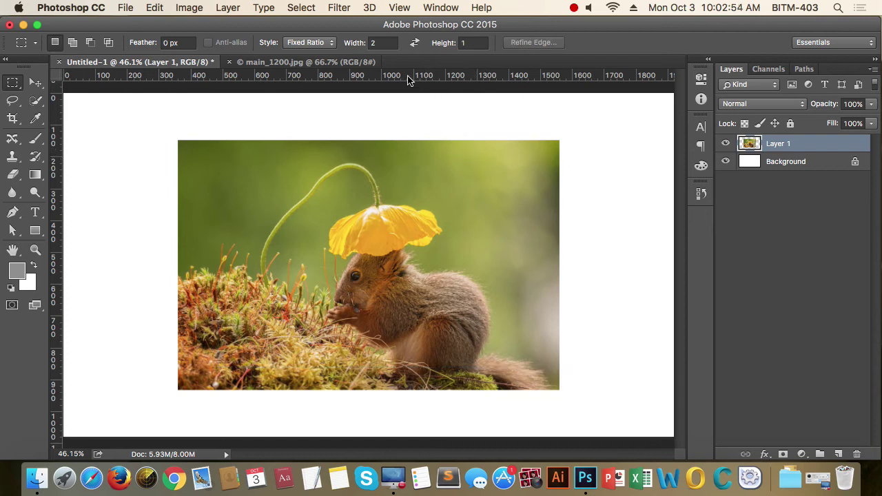
# Step: Set the marquee style to Fixed Size at 96 px by 96 px, place trial selections around the photo, and deselect
pyautogui.click(327, 44)
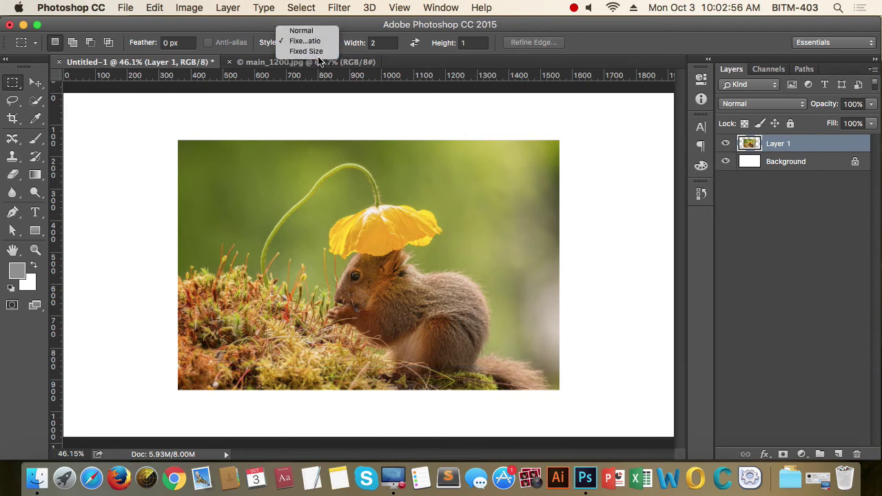
pyautogui.click(314, 51)
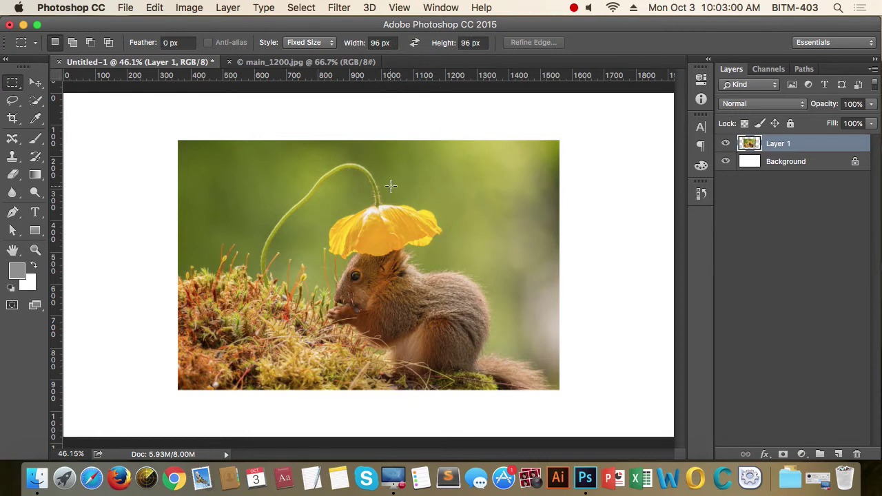
pyautogui.click(599, 171)
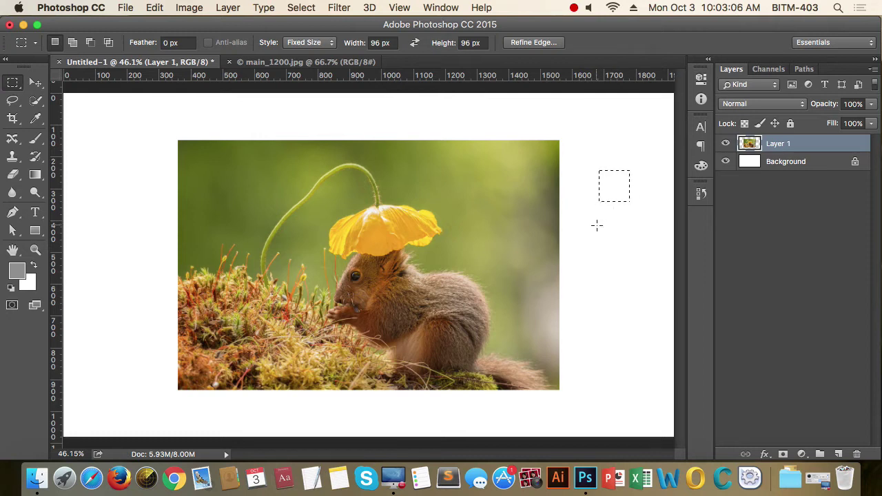
pyautogui.click(597, 225)
pyautogui.moveTo(583, 147); pyautogui.dragTo(425, 122)
pyautogui.click(177, 135)
pyautogui.click(339, 149)
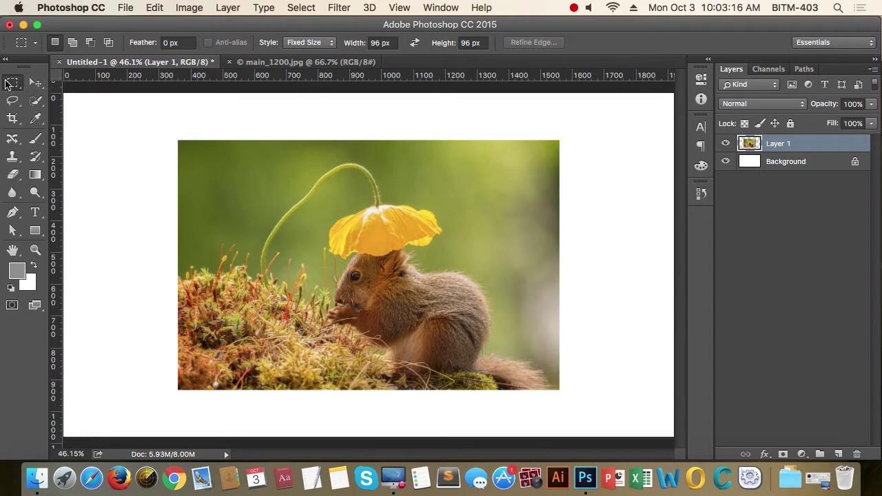
# Step: Set the Rectangular Marquee's selection style back to Normal
pyautogui.click(310, 43)
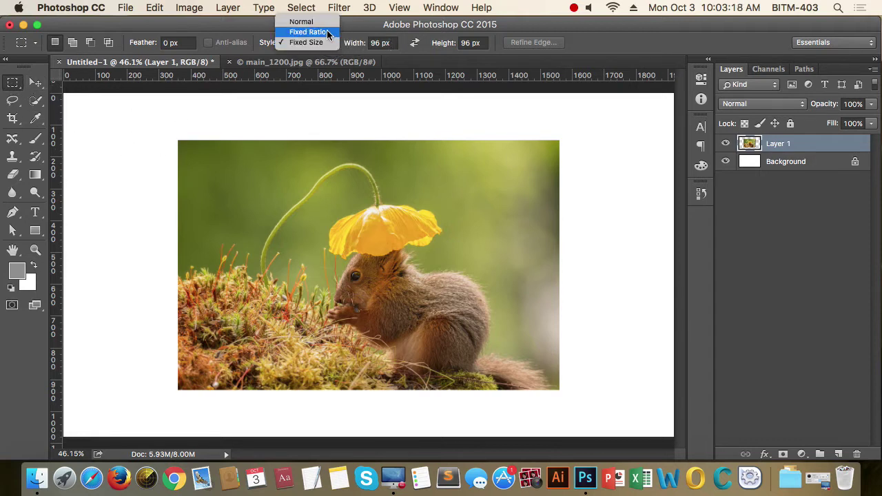
pyautogui.click(301, 19)
pyautogui.click(13, 84)
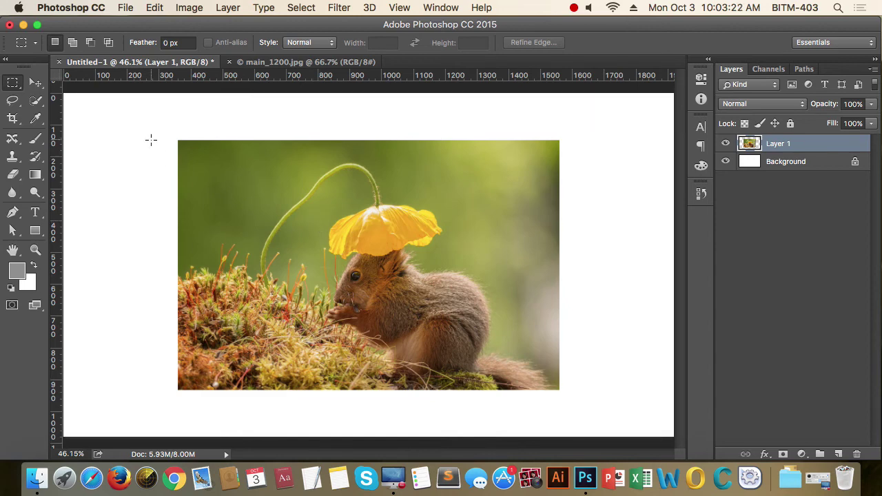
# Step: Draw a rectangular selection over the photo's upper-left part, reposition its outline around the image, and deselect
pyautogui.moveTo(151, 140); pyautogui.dragTo(307, 186)
pyautogui.moveTo(443, 277); pyautogui.dragTo(376, 235)
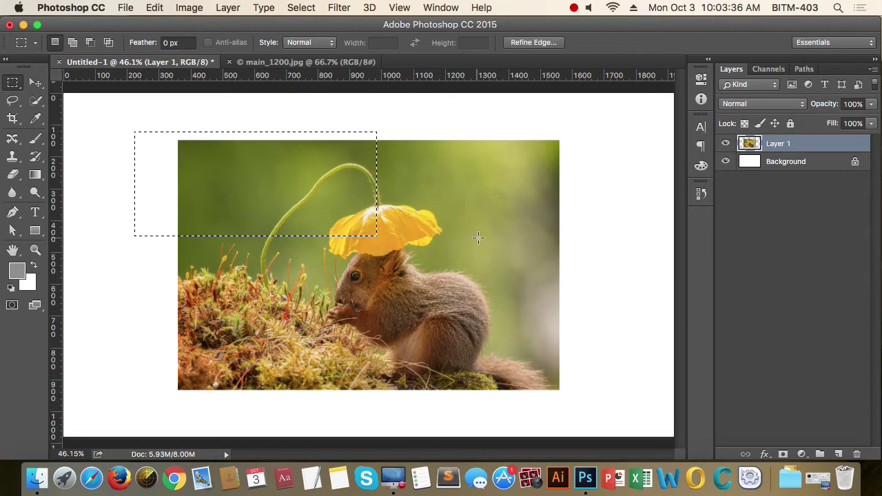
pyautogui.moveTo(161, 153); pyautogui.dragTo(414, 138)
pyautogui.moveTo(531, 163); pyautogui.dragTo(245, 217)
pyautogui.click(13, 84)
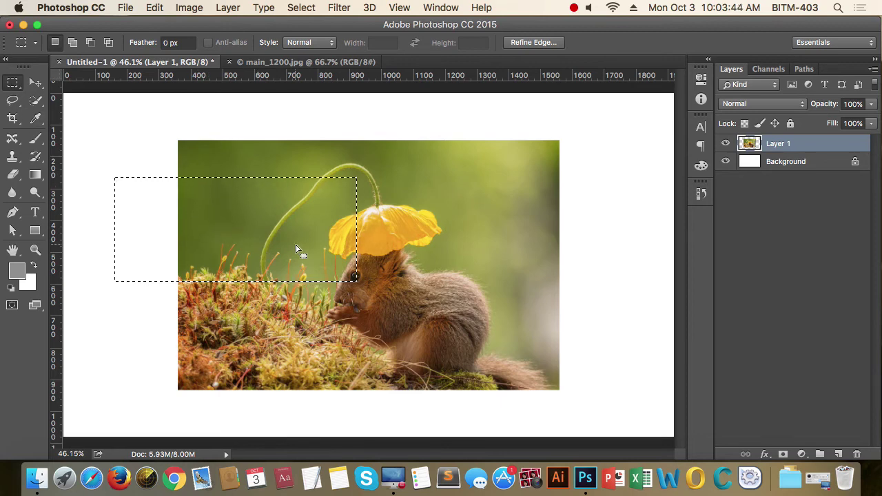
pyautogui.moveTo(187, 233); pyautogui.dragTo(318, 256)
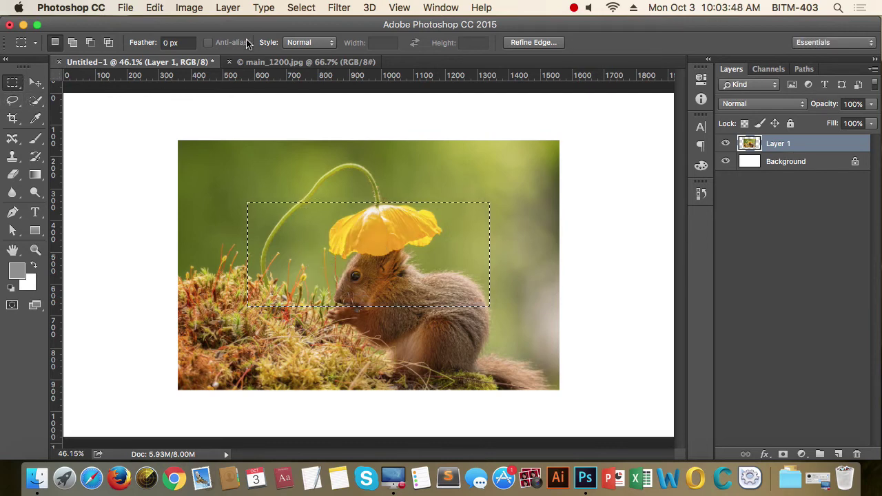
pyautogui.press('super+d')
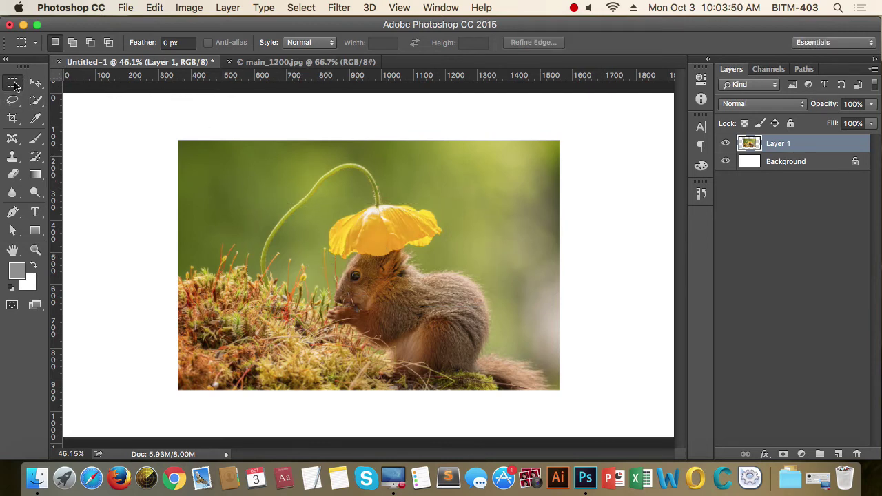
# Step: Draw three trial rectangles of increasing size over the flower and squirrel, deselecting each one
pyautogui.moveTo(197, 163); pyautogui.dragTo(412, 306)
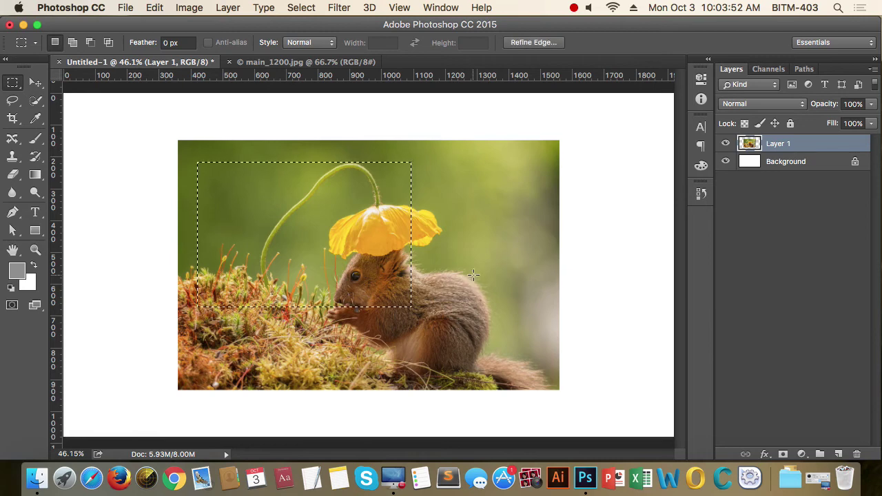
pyautogui.click(479, 264)
pyautogui.moveTo(180, 157); pyautogui.dragTo(461, 344)
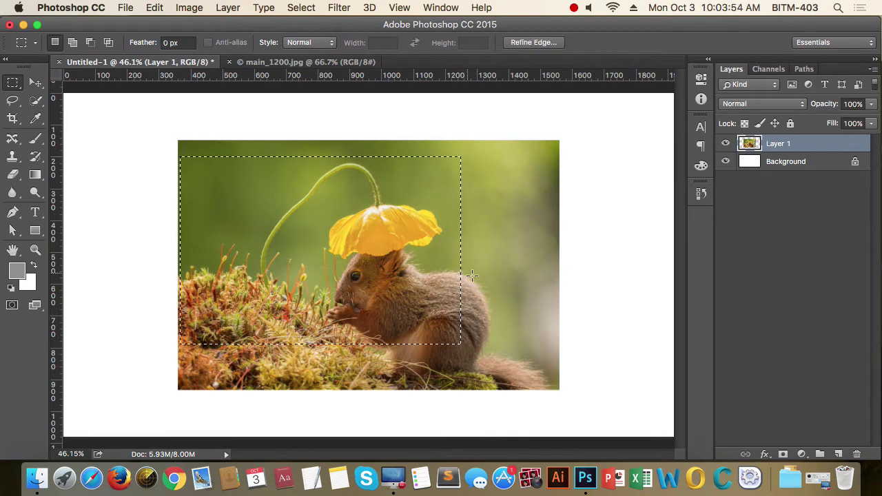
pyautogui.click(501, 280)
pyautogui.moveTo(206, 159); pyautogui.dragTo(511, 362)
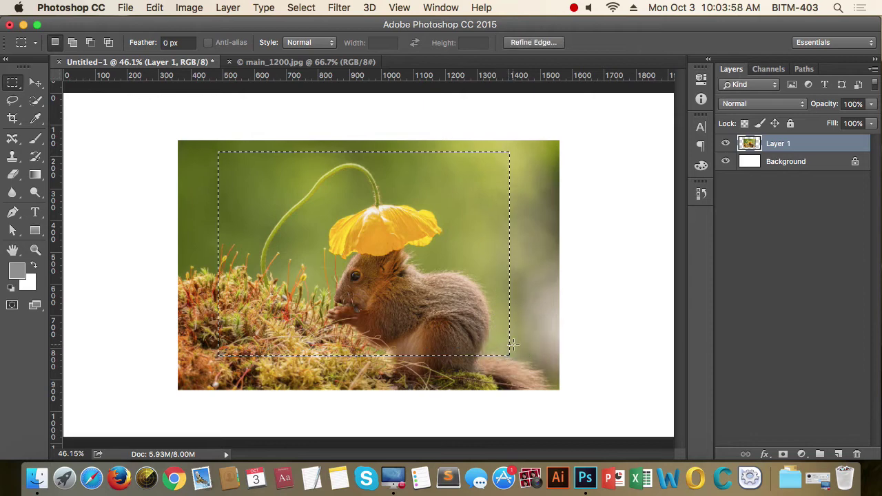
pyautogui.click(537, 304)
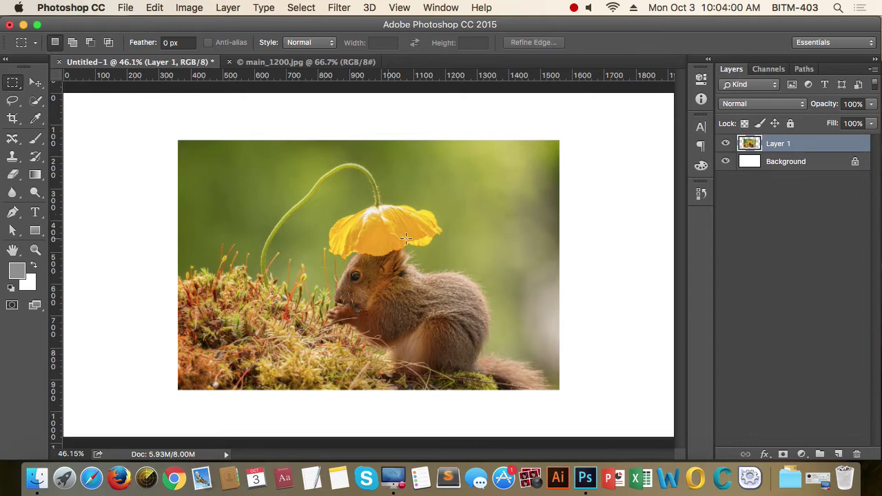
# Step: Select the flower and squirrel with a rectangle, and check which layer holds the photo by hiding and showing Layer 1
pyautogui.click(725, 145)
pyautogui.click(725, 146)
pyautogui.moveTo(237, 191); pyautogui.dragTo(498, 385)
pyautogui.click(374, 169)
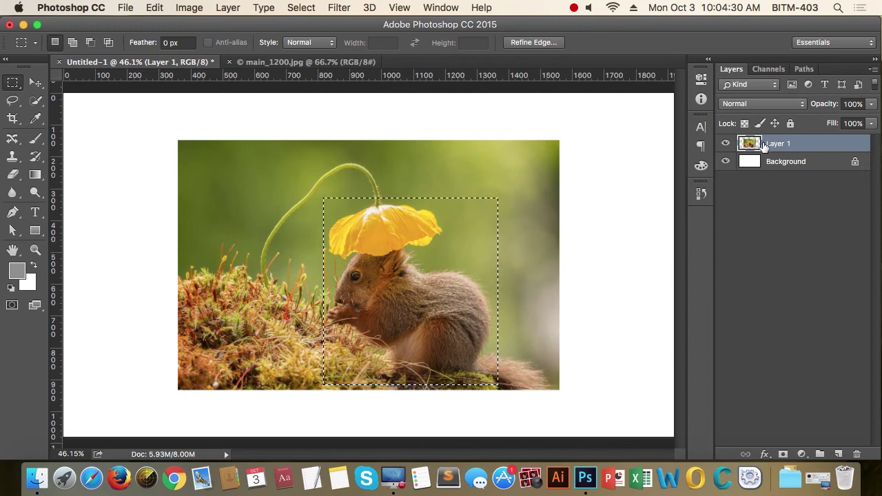
pyautogui.click(725, 143)
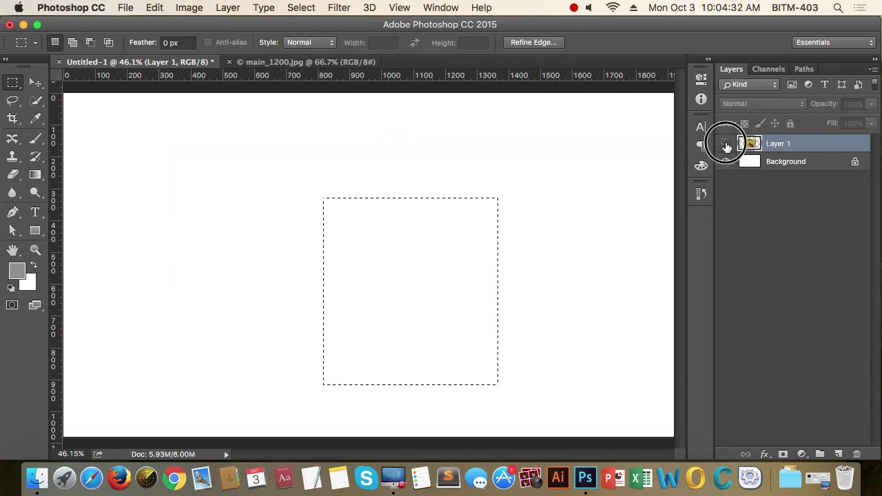
pyautogui.click(725, 143)
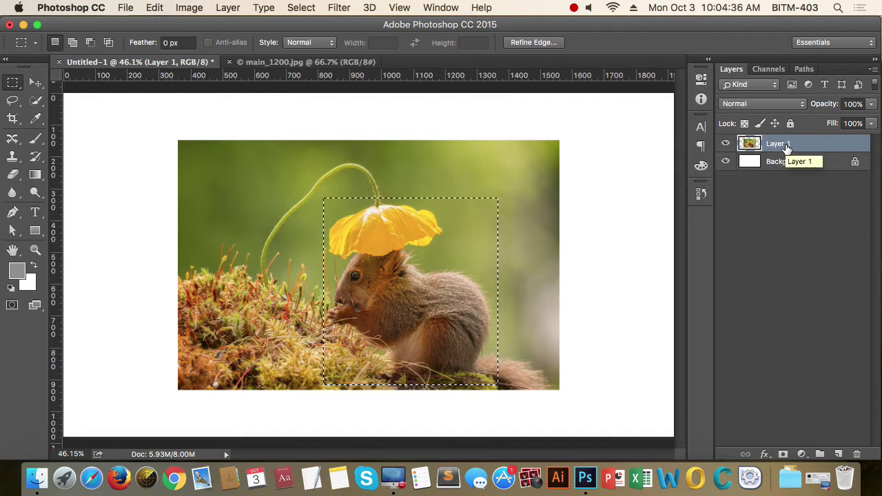
# Step: Copy the selected area onto a new layer, check it with Layer 1 temporarily hidden, and merge it down into Layer 1
pyautogui.press('super+c')
pyautogui.press('super+v')
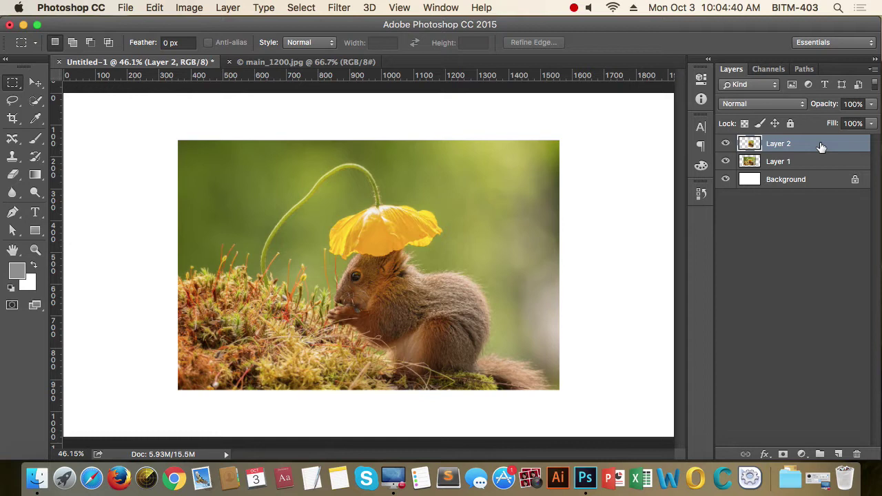
pyautogui.click(726, 162)
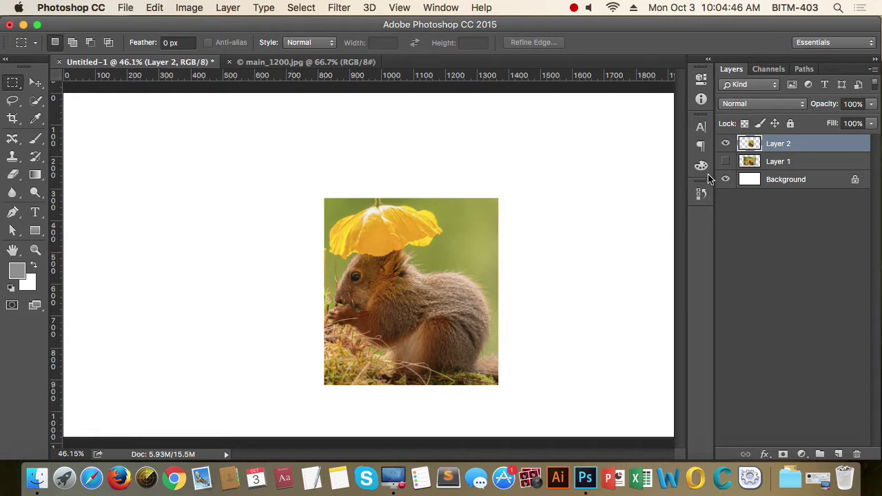
pyautogui.click(726, 162)
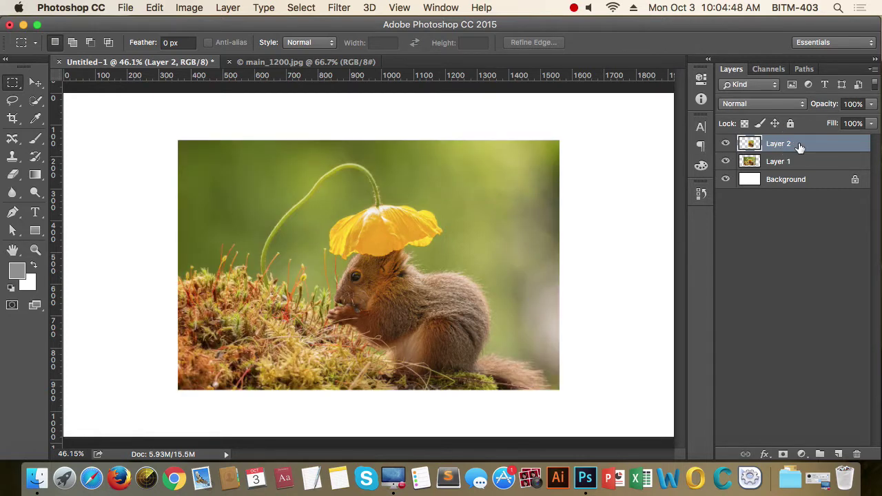
pyautogui.press('super+e')
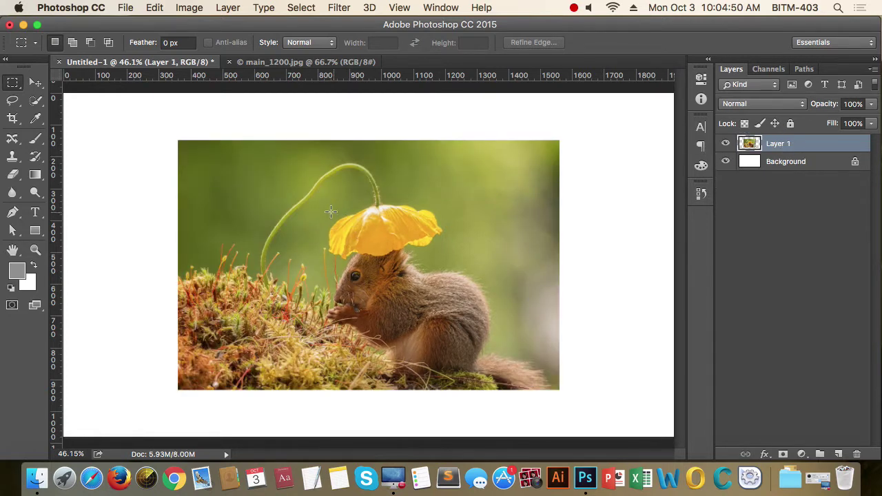
# Step: Select a rectangle around the flower and squirrel, cut and paste it as a new layer, and undo back to the selection
pyautogui.moveTo(319, 204); pyautogui.dragTo(501, 381)
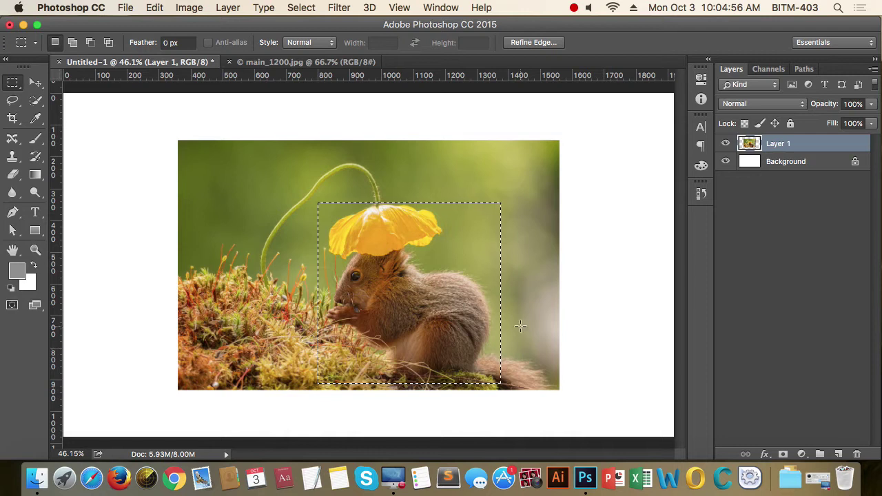
pyautogui.press('super+x')
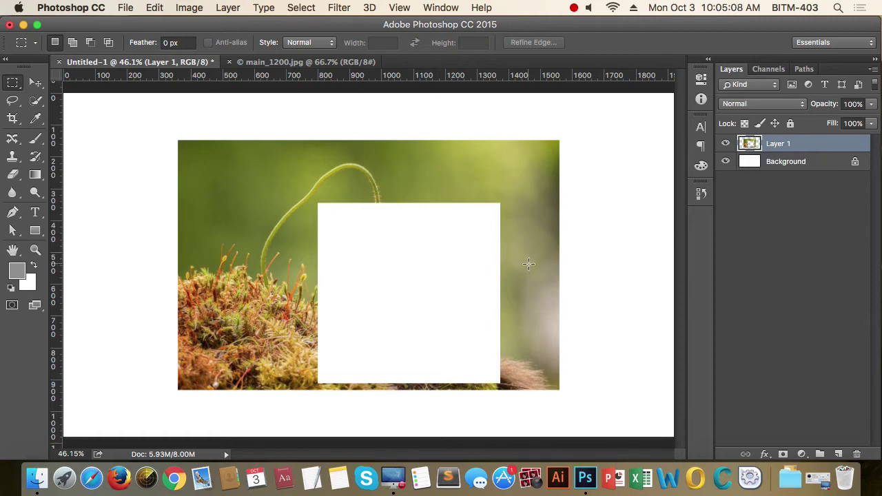
pyautogui.press('super+v')
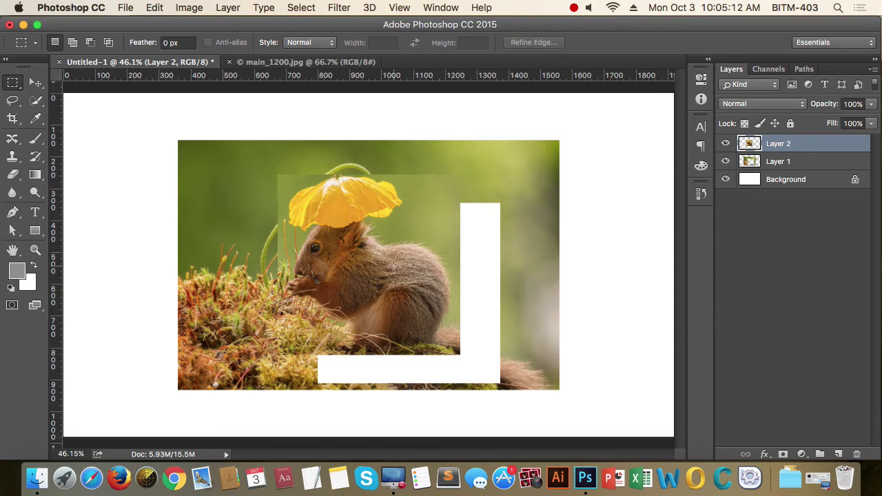
pyautogui.press('super+z')
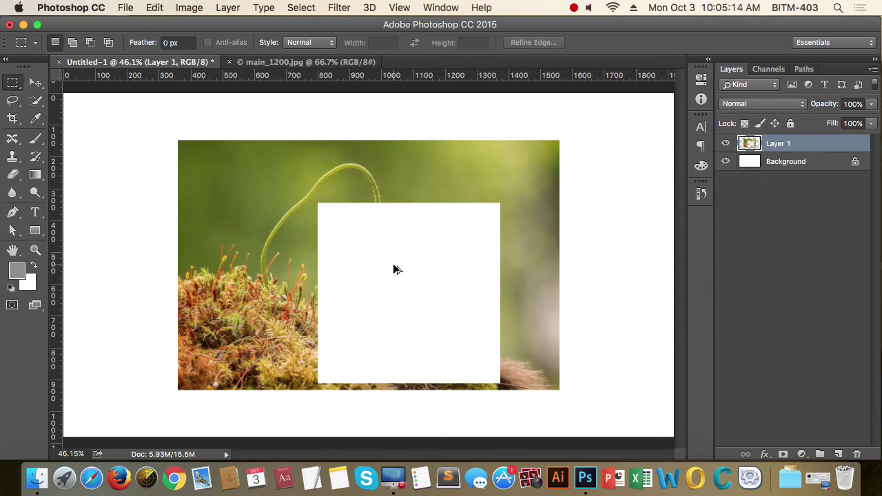
pyautogui.press('alt+super+z')
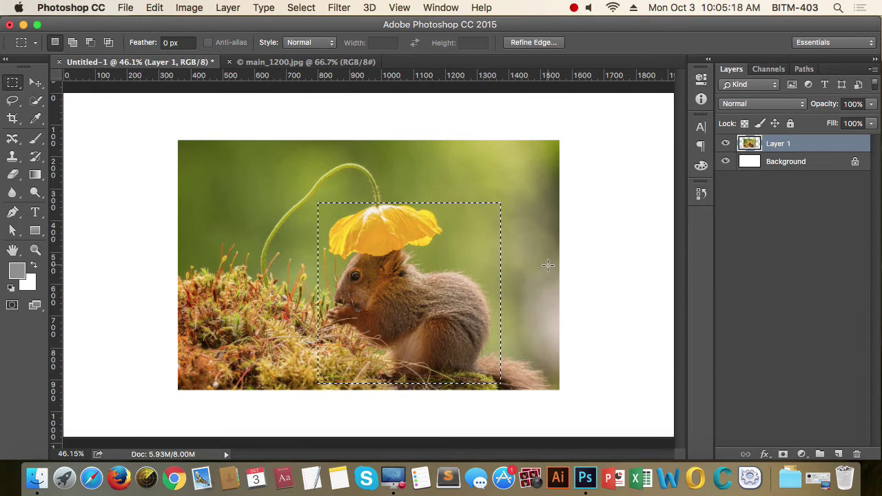
# Step: Delete the selected flower and squirrel area from Layer 1, undo the deletion, and delete the area again
pyautogui.press('Delete')
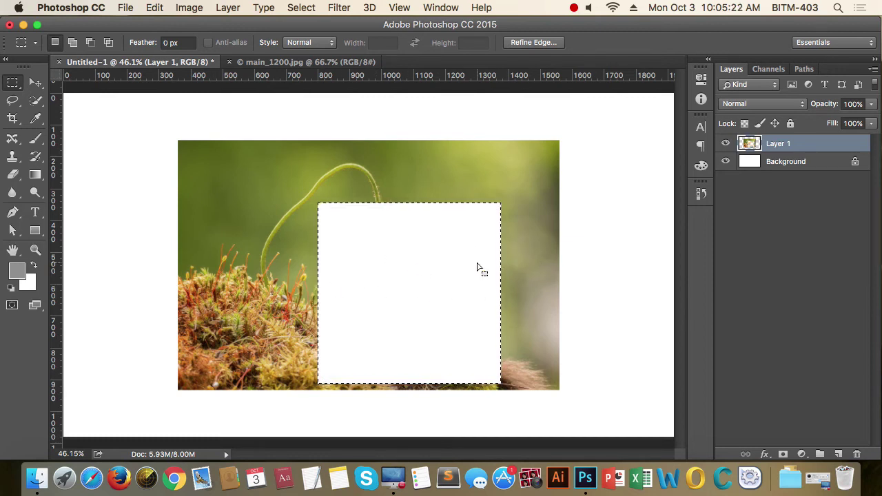
pyautogui.press('super+z')
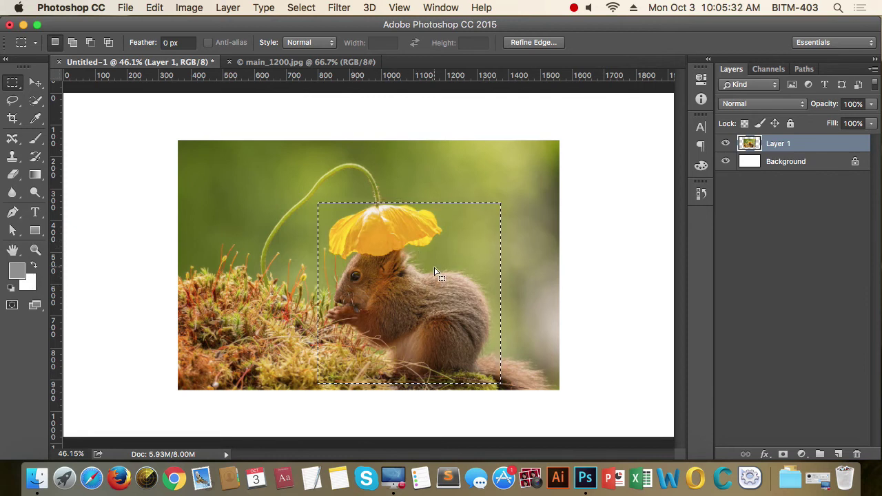
pyautogui.press('Delete')
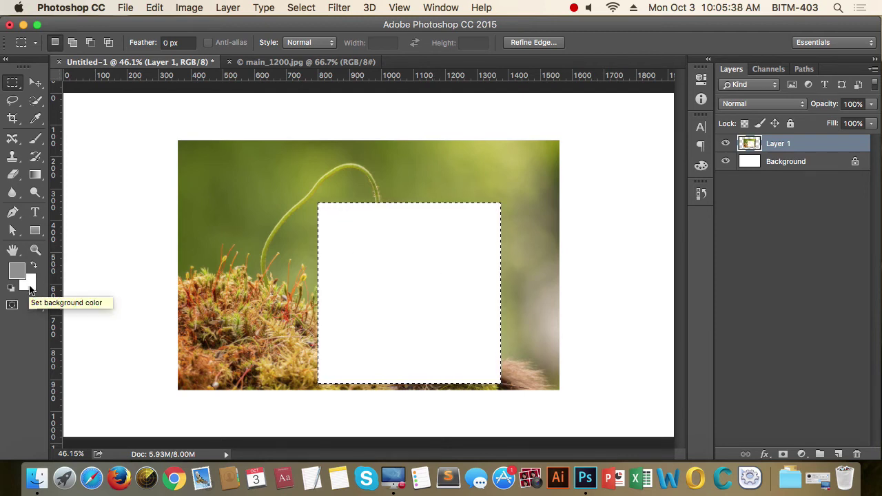
# Step: Fill the selected area with the gray foreground color, replace it with the white background color, and step back to the intact photo
pyautogui.hotkey('alt', 'BackSpace')
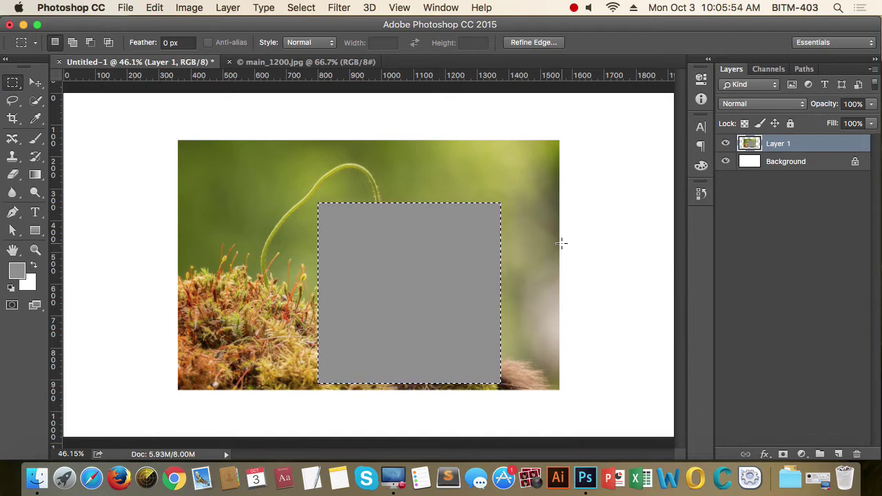
pyautogui.press('BackSpace')
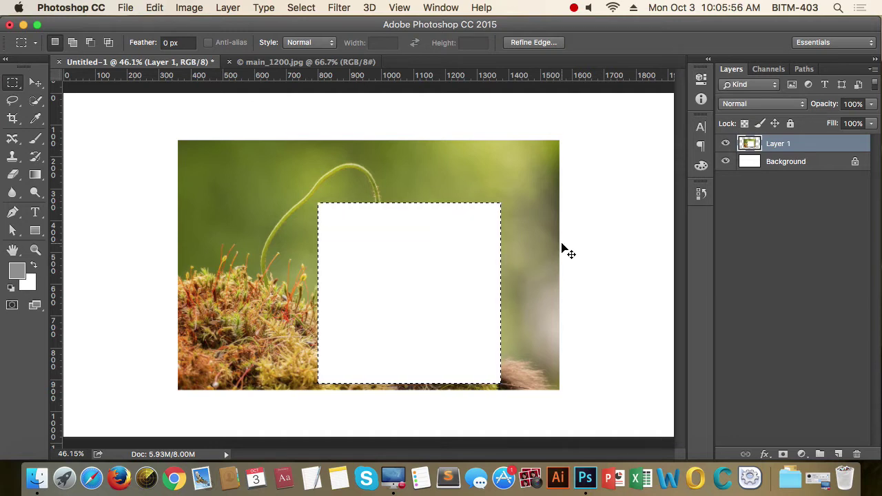
pyautogui.press('super+alt+z')
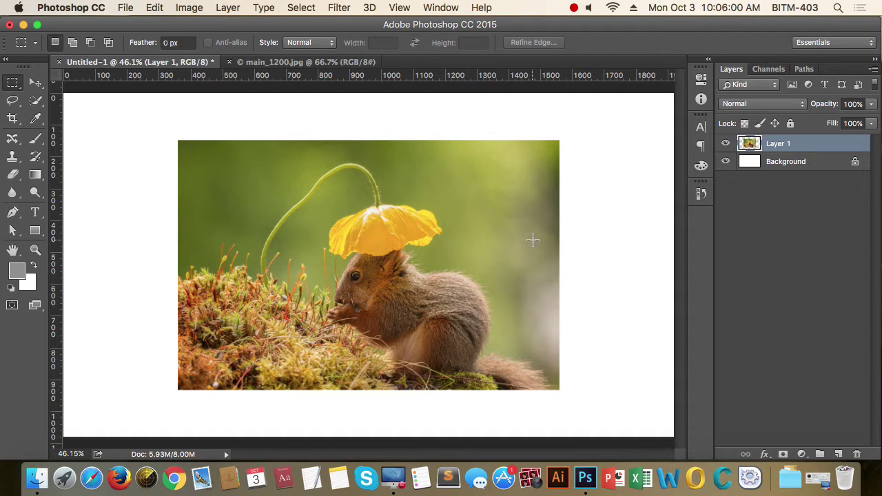
# Step: Switch to the Elliptical Marquee tool and draw a large elliptical selection around the flower and squirrel
pyautogui.click(17, 83)
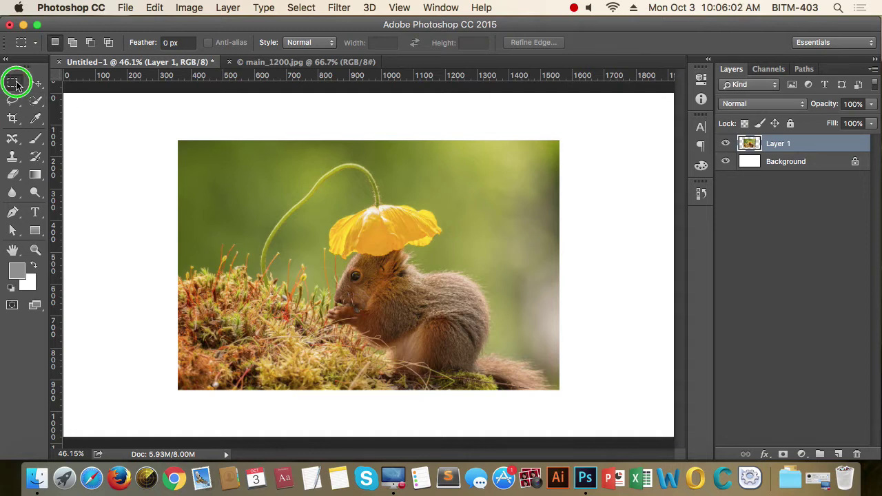
pyautogui.moveTo(17, 84); pyautogui.dragTo(89, 92)
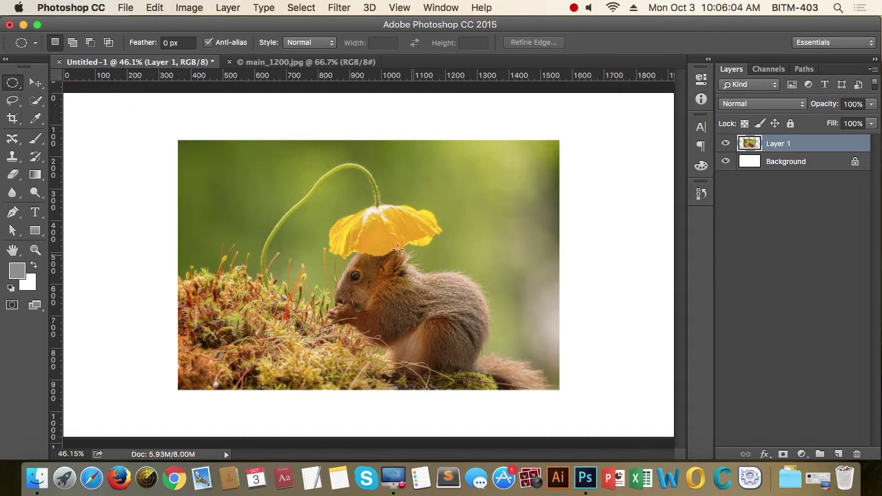
pyautogui.moveTo(304, 178); pyautogui.dragTo(522, 388)
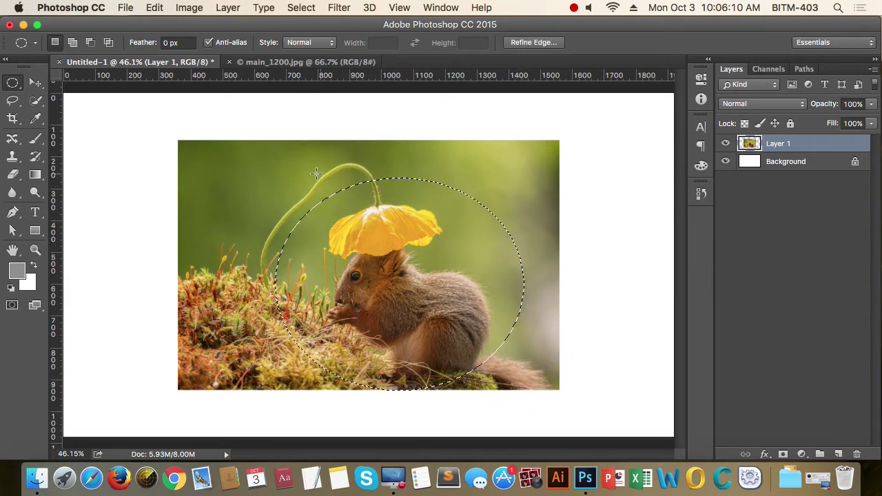
# Step: Draw a smaller elliptical selection around the flower and squirrel, and clear it
pyautogui.moveTo(291, 173); pyautogui.dragTo(487, 376)
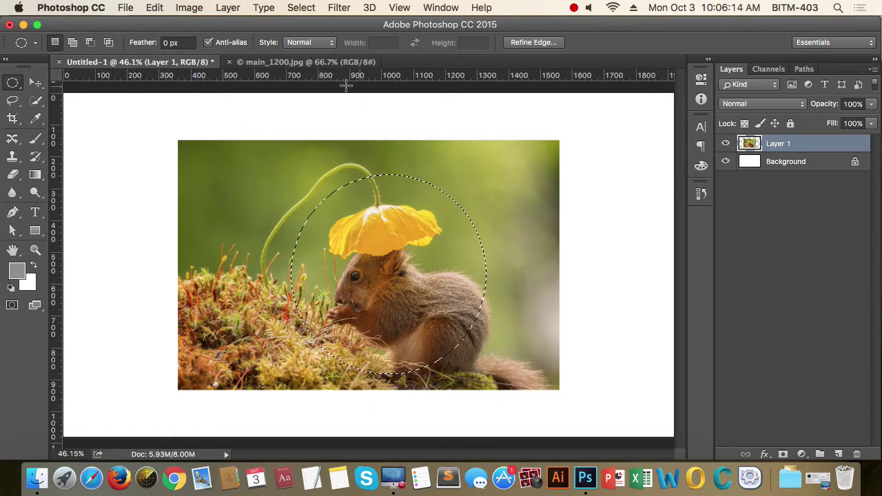
pyautogui.click(251, 238)
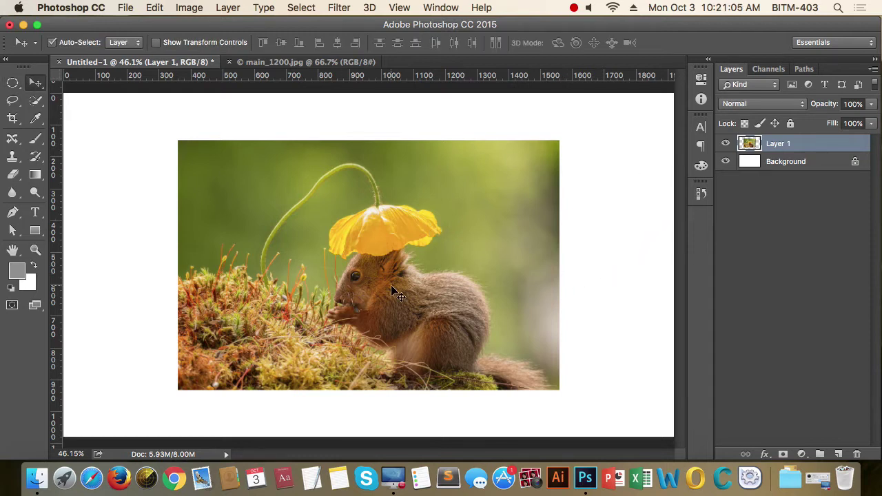
# Step: Switch to the Rectangular Marquee tool and draw a rectangular selection around the flower and the squirrel's head
pyautogui.click(12, 83)
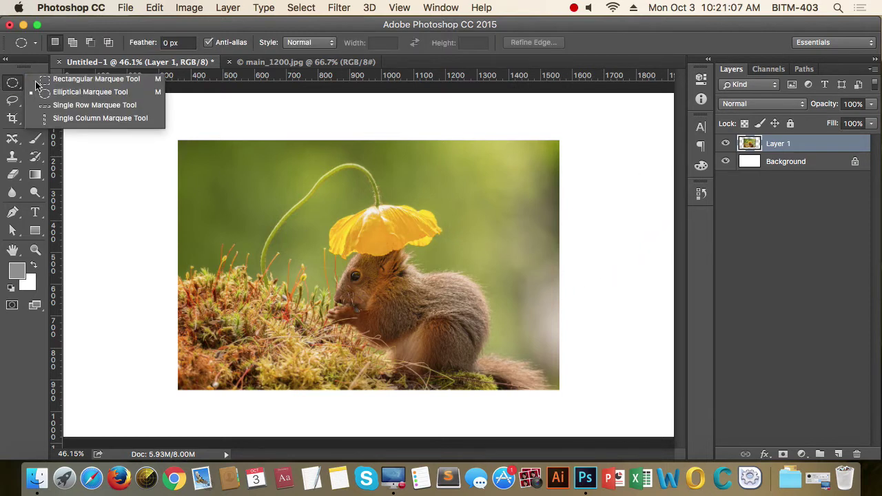
pyautogui.click(79, 83)
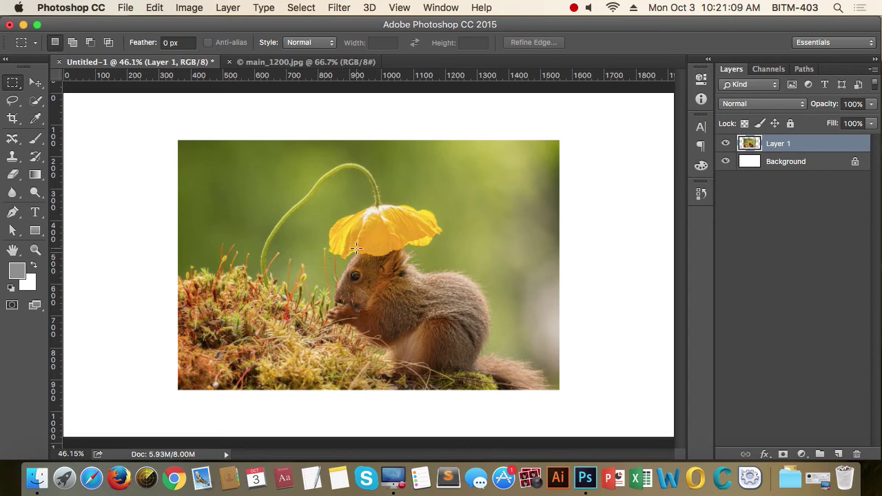
pyautogui.moveTo(226, 183); pyautogui.dragTo(458, 324)
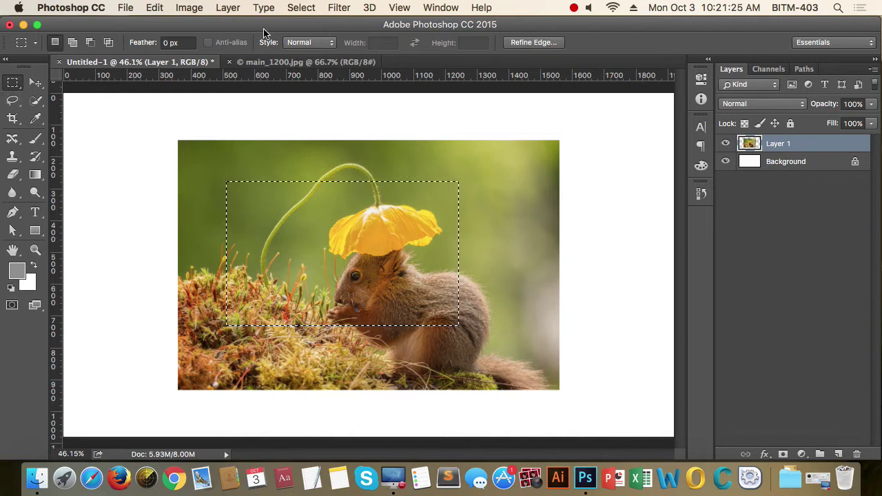
# Step: Turn the rectangular selection into a border selection 20 pixels wide and inspect its edges up close
pyautogui.click(301, 8)
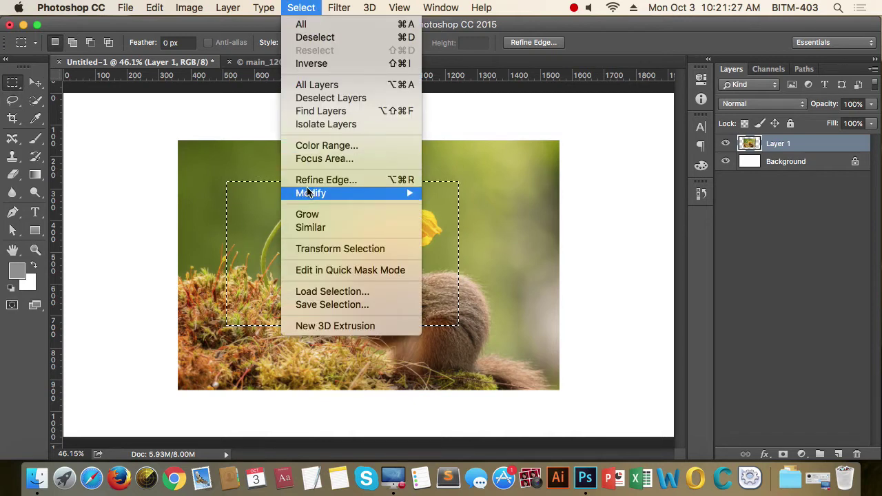
pyautogui.moveTo(324, 198)
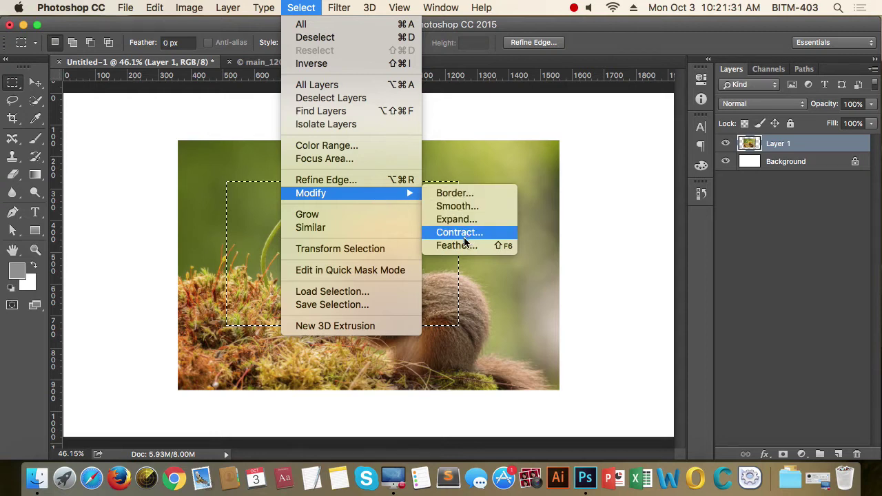
pyautogui.click(474, 196)
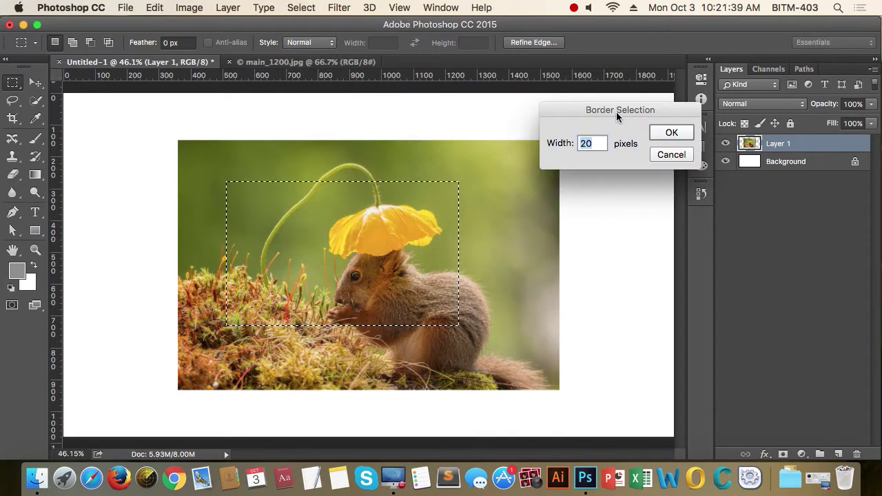
pyautogui.moveTo(614, 116); pyautogui.dragTo(618, 133)
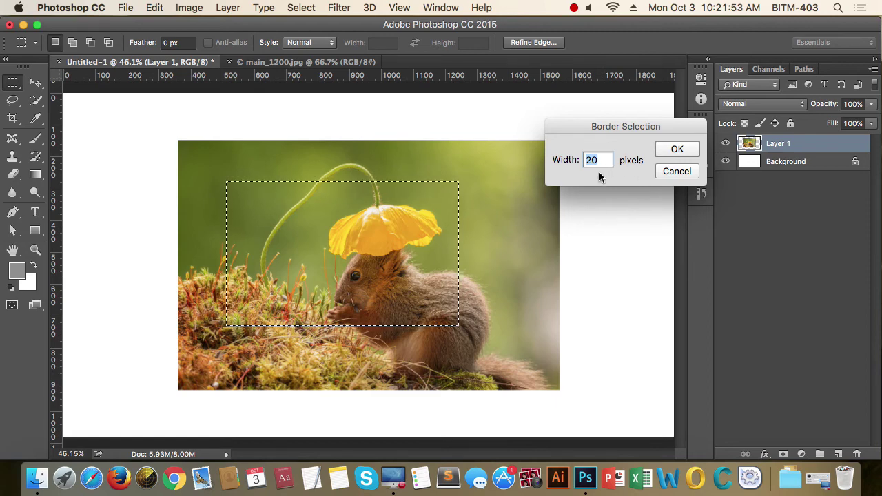
pyautogui.click(676, 151)
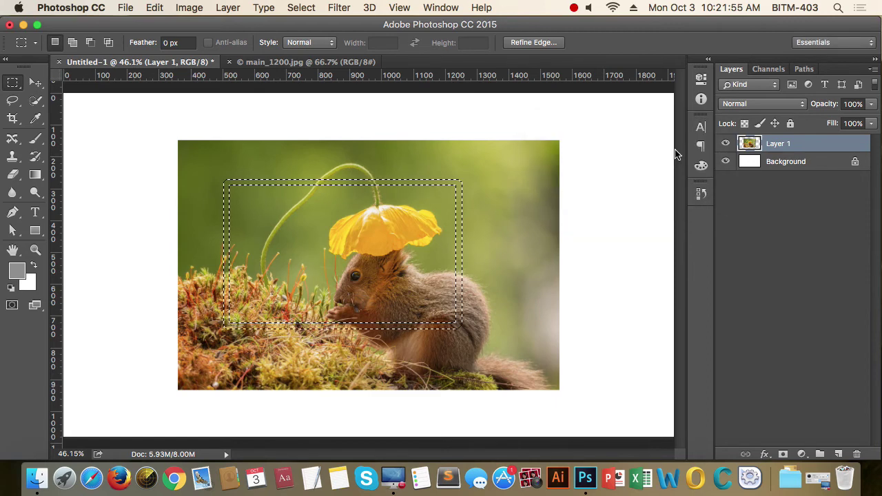
pyautogui.scroll(5, 462, 235)
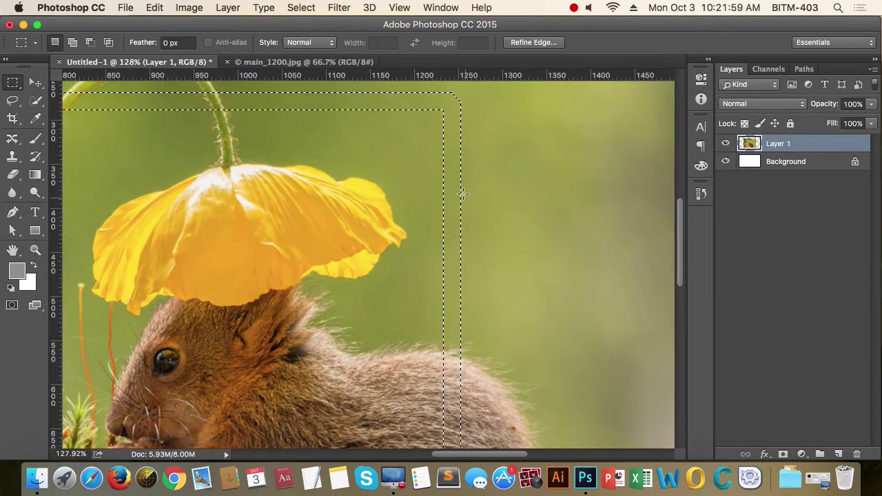
pyautogui.scroll(-3, 568, 219)
pyautogui.scroll(-2, 568, 219)
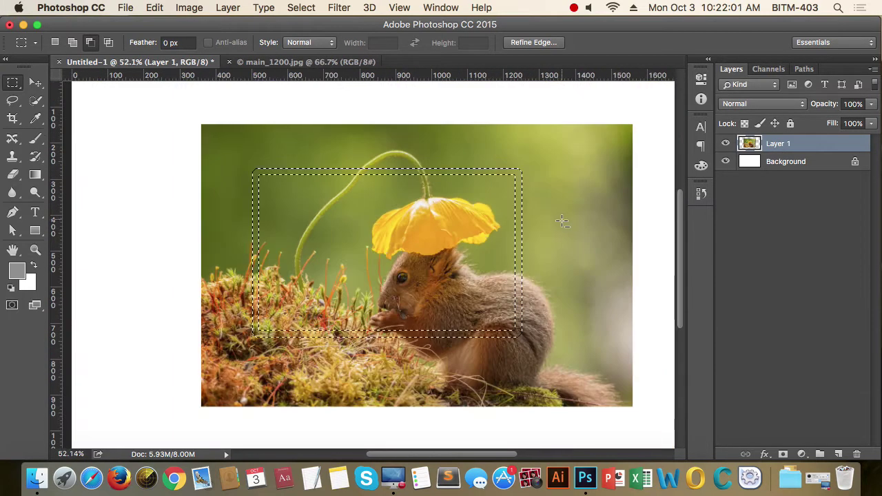
pyautogui.moveTo(536, 264); pyautogui.dragTo(494, 241)
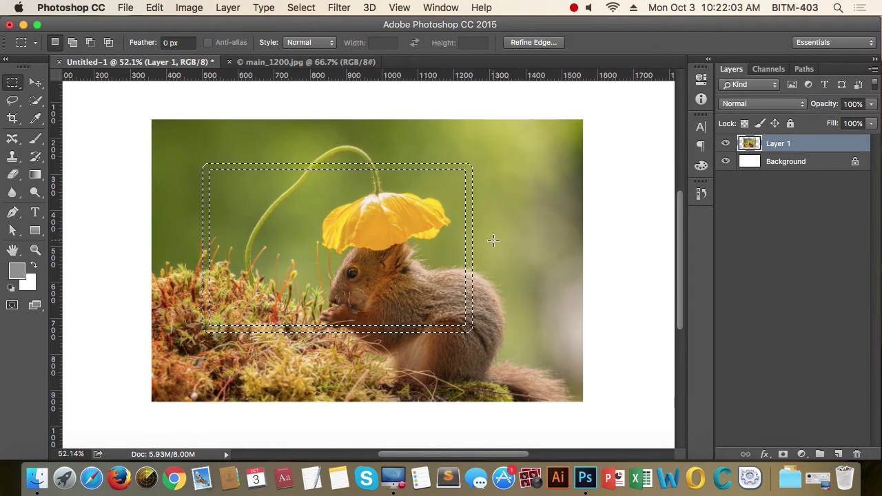
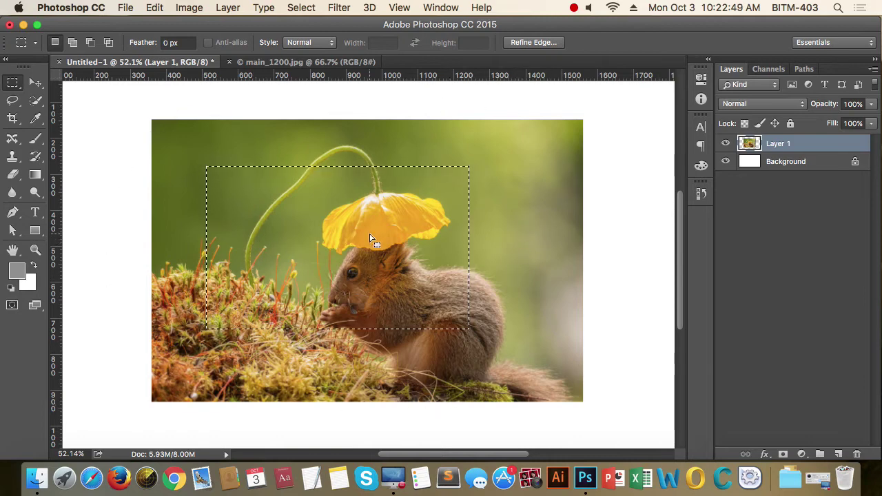
# Step: Turn the restored rectangular selection into a border selection 30 pixels wide
pyautogui.click(301, 8)
pyautogui.moveTo(334, 193)
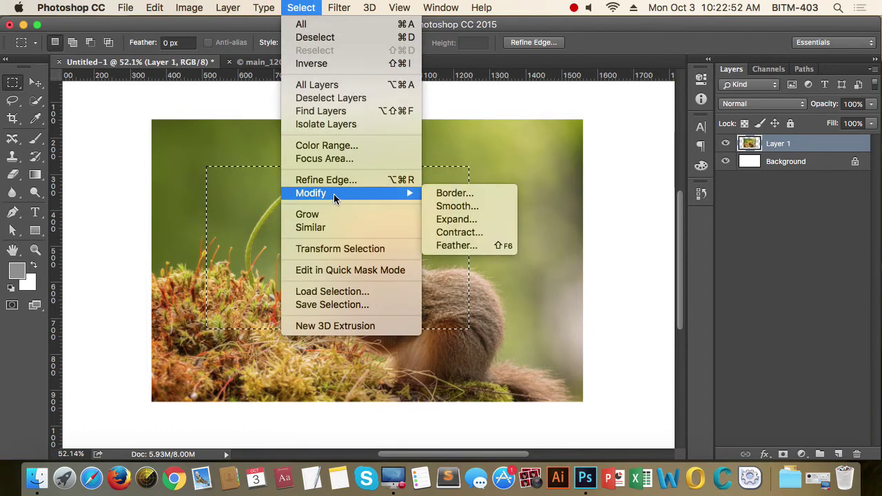
pyautogui.click(450, 193)
pyautogui.write('30')
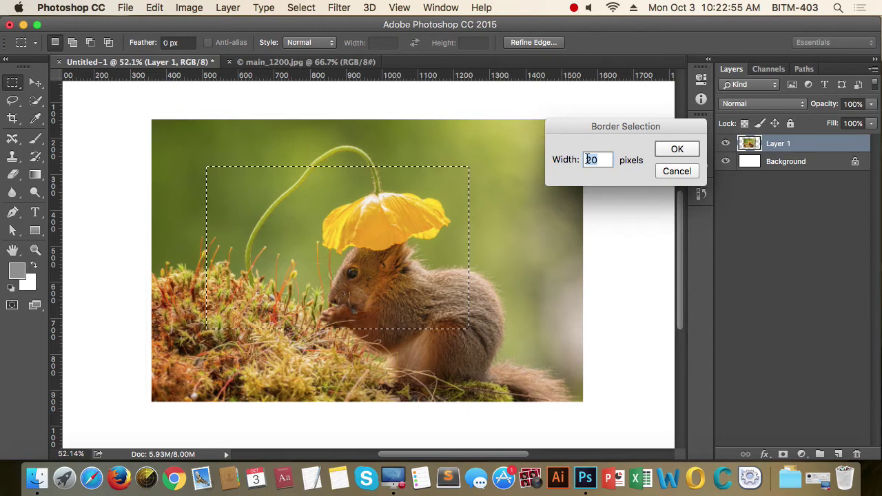
pyautogui.click(693, 153)
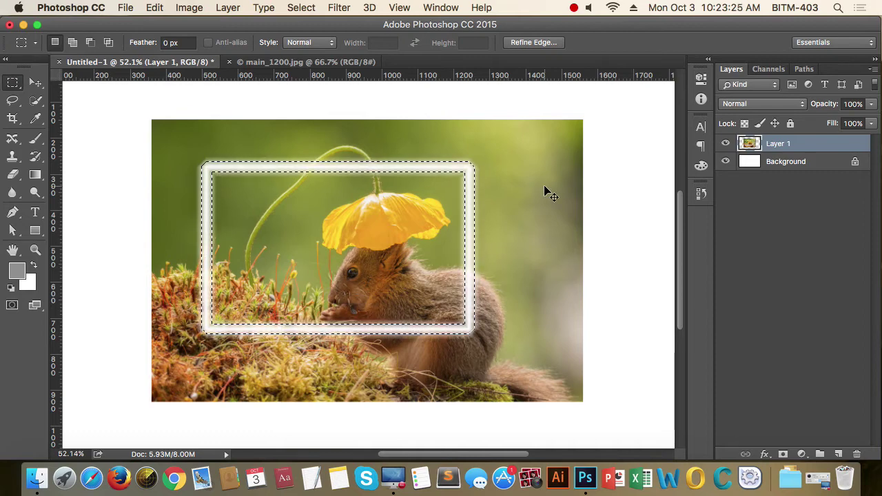
# Step: Delete the border area from Layer 1 and fill it with the gray foreground color, stepping back to the plain rectangular selection
pyautogui.press('Delete')
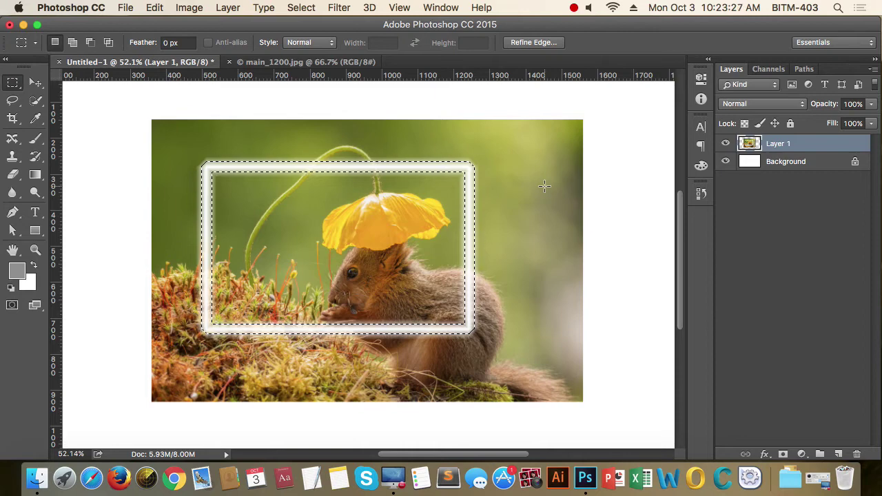
pyautogui.hotkey('alt', 'BackSpace')
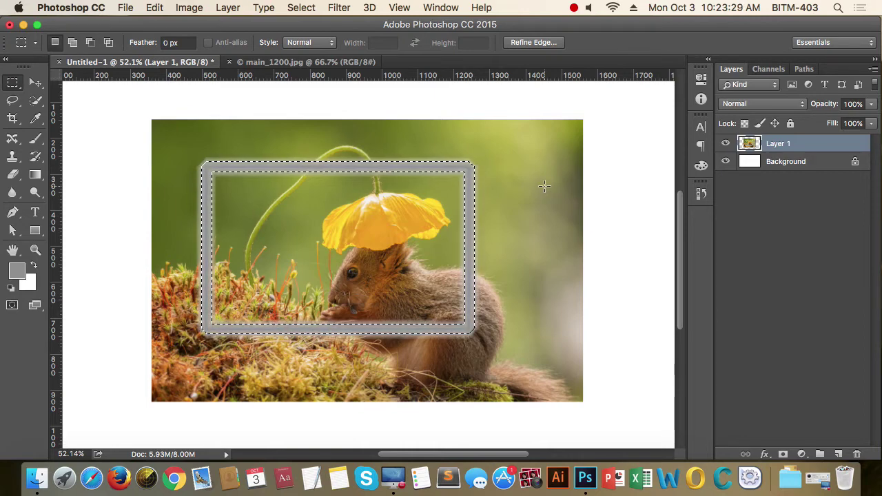
pyautogui.press('super+z')
pyautogui.press('super+alt+z')
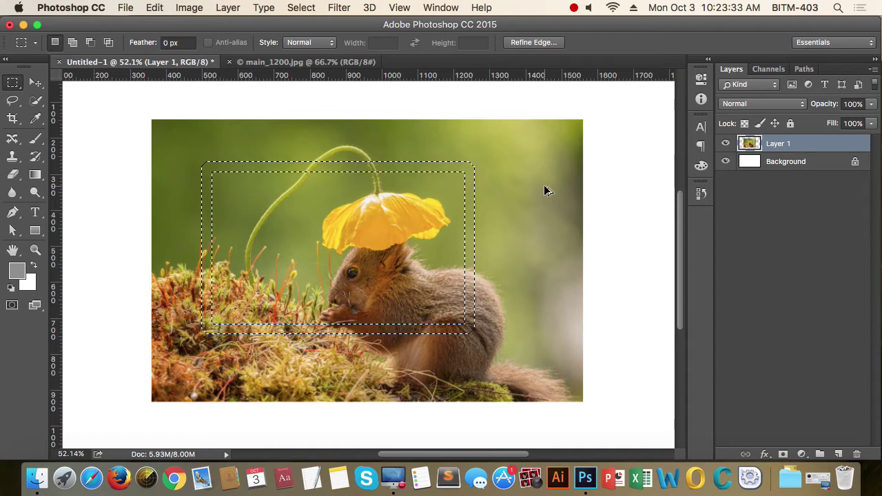
pyautogui.press('super+alt+z')
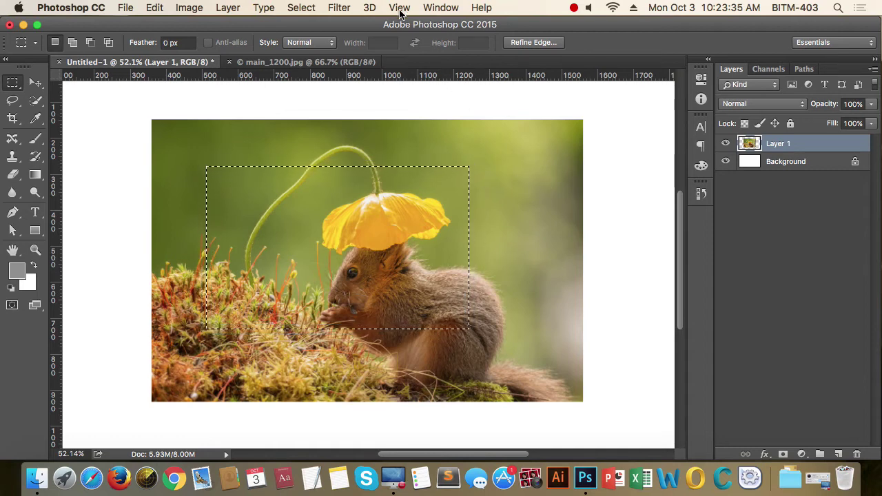
# Step: Smooth the rectangular selection with a sample radius of 15 pixels, inspect the rounded corners, and undo the smoothing
pyautogui.click(304, 8)
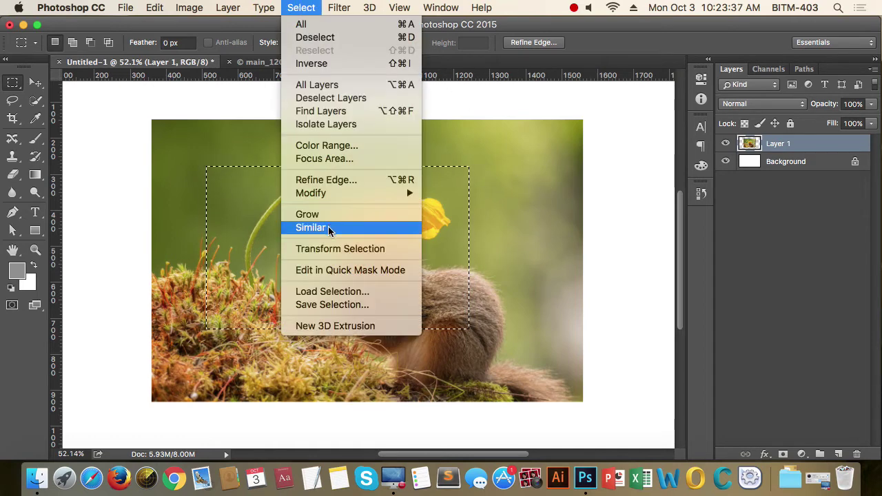
pyautogui.moveTo(330, 200)
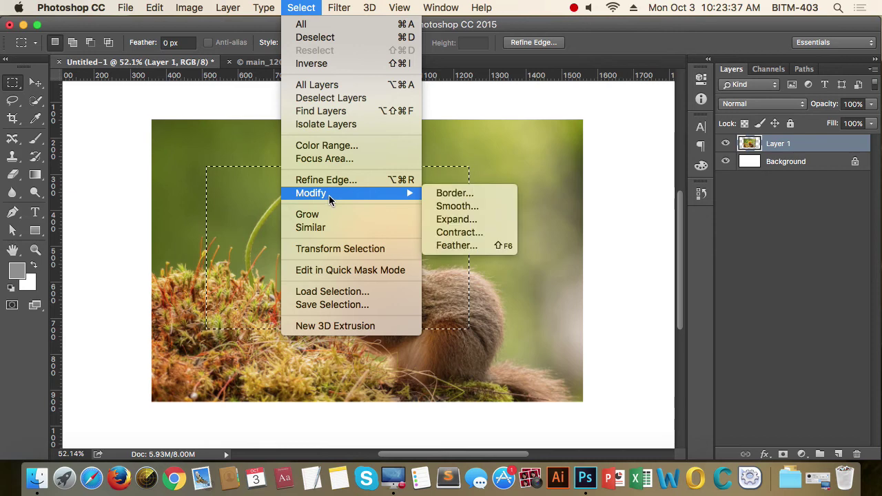
pyautogui.click(467, 207)
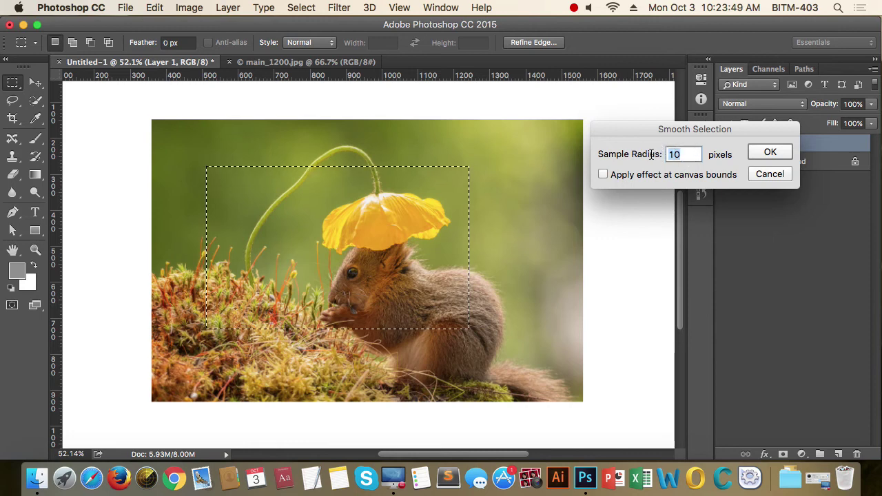
pyautogui.write('15')
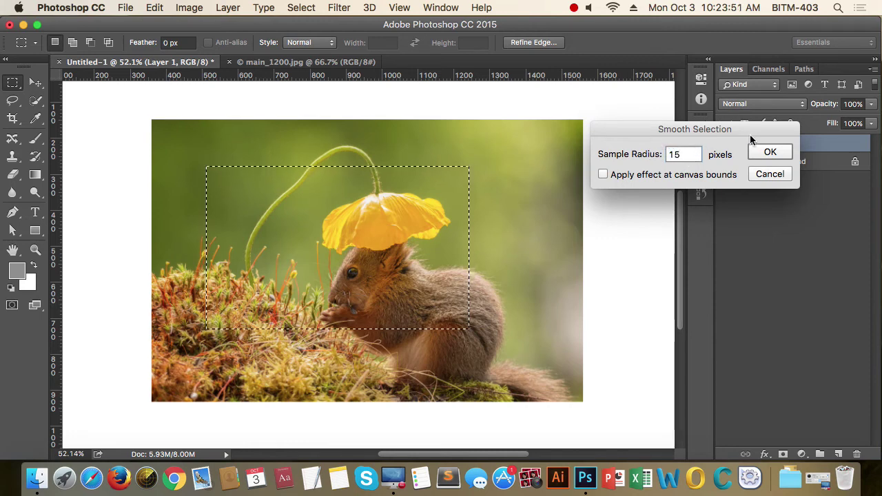
pyautogui.click(770, 151)
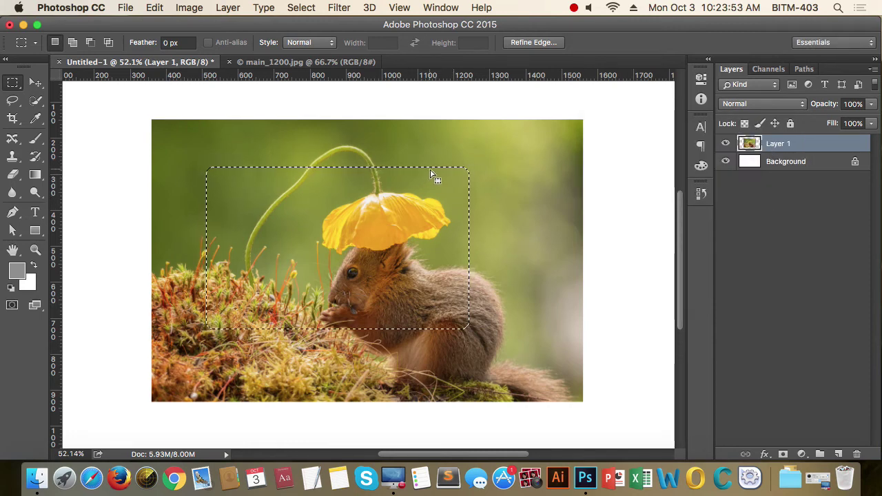
pyautogui.scroll(5, 431, 173)
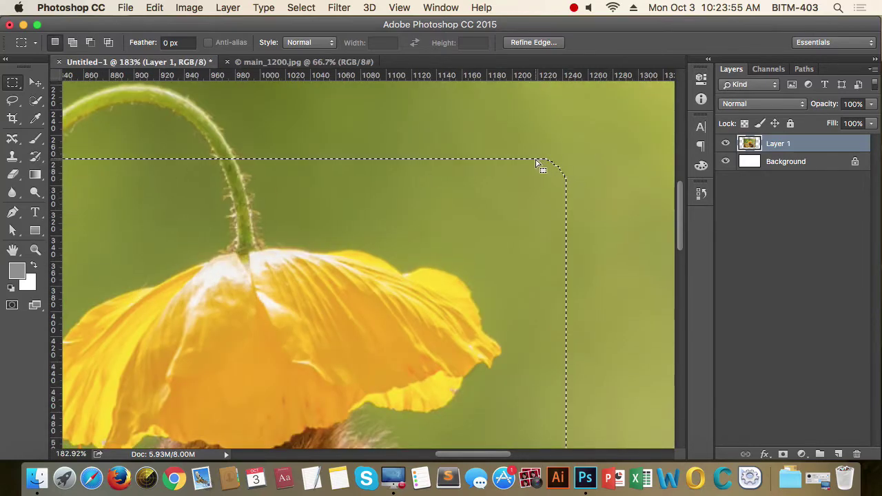
pyautogui.scroll(-4, 449, 198)
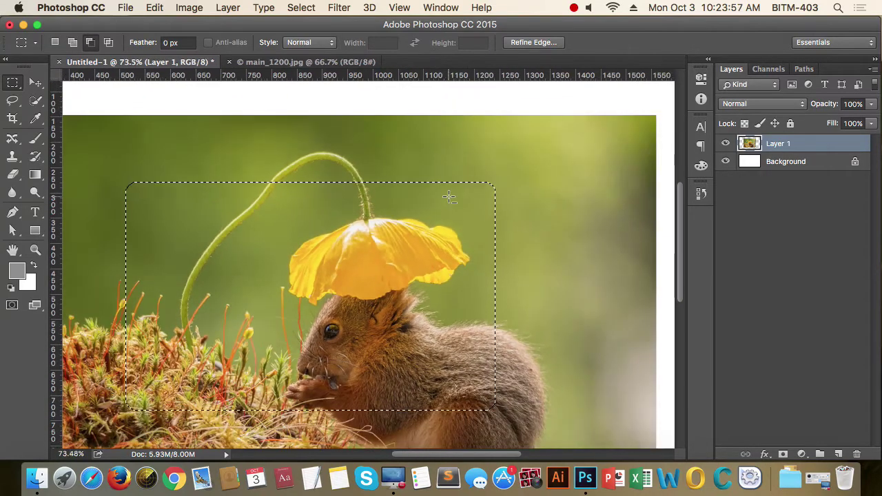
pyautogui.scroll(-2, 449, 198)
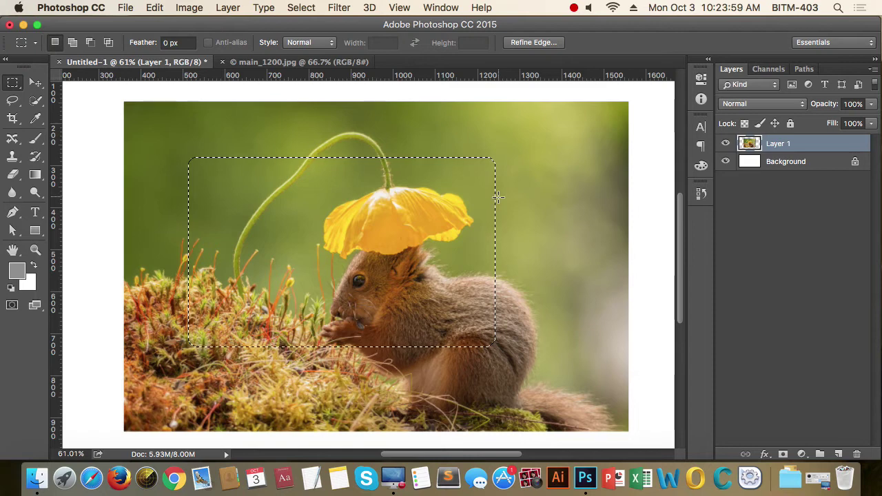
pyautogui.press('super+z')
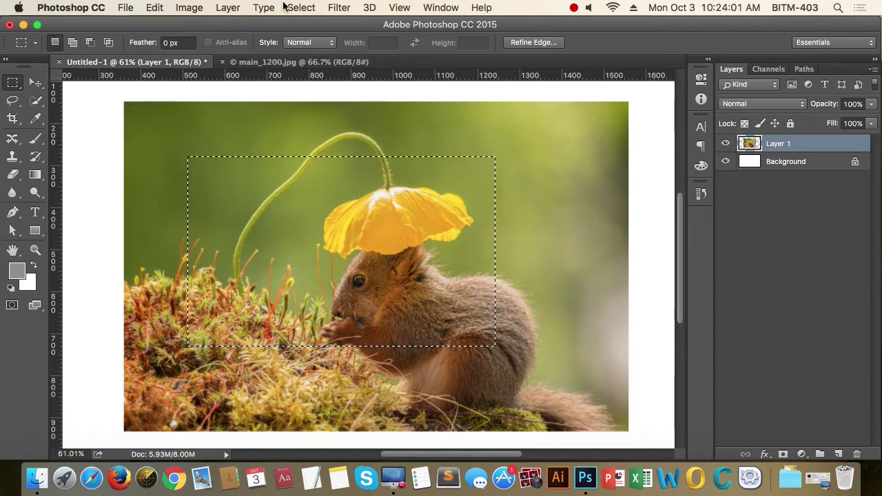
# Step: Expand the rectangular selection by 30 pixels and undo the expansion
pyautogui.click(297, 8)
pyautogui.moveTo(312, 200)
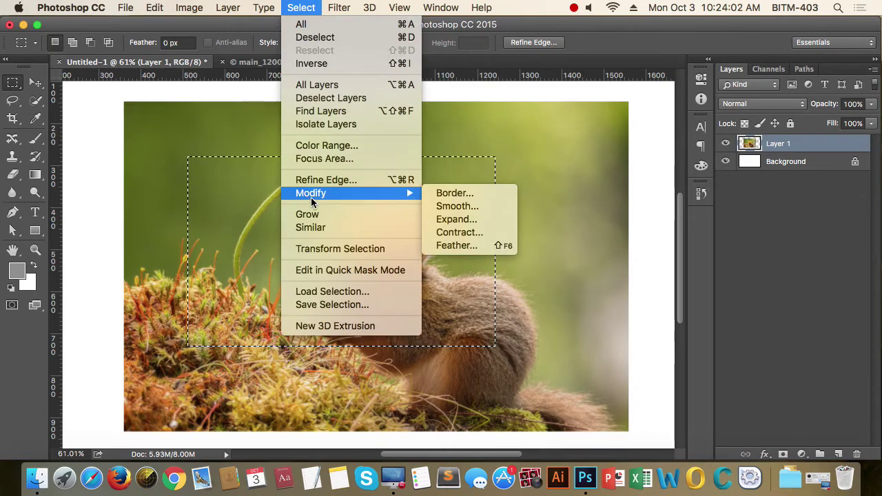
pyautogui.click(469, 220)
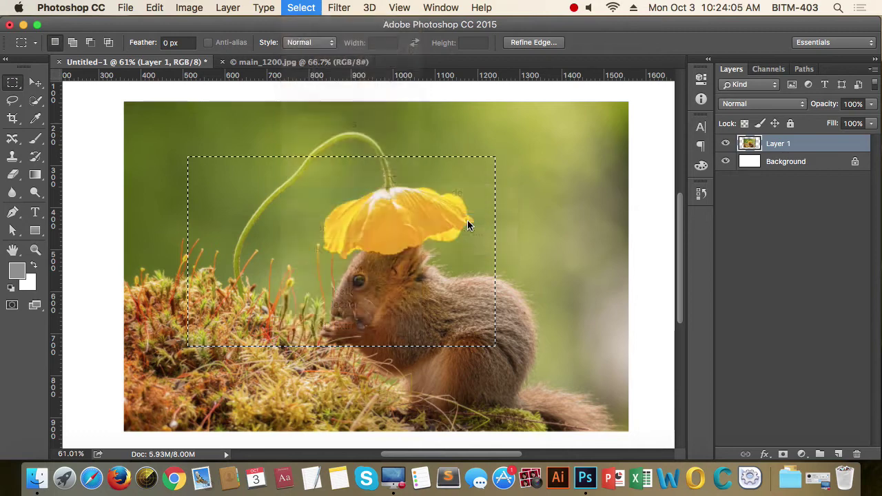
pyautogui.moveTo(701, 126); pyautogui.dragTo(663, 166)
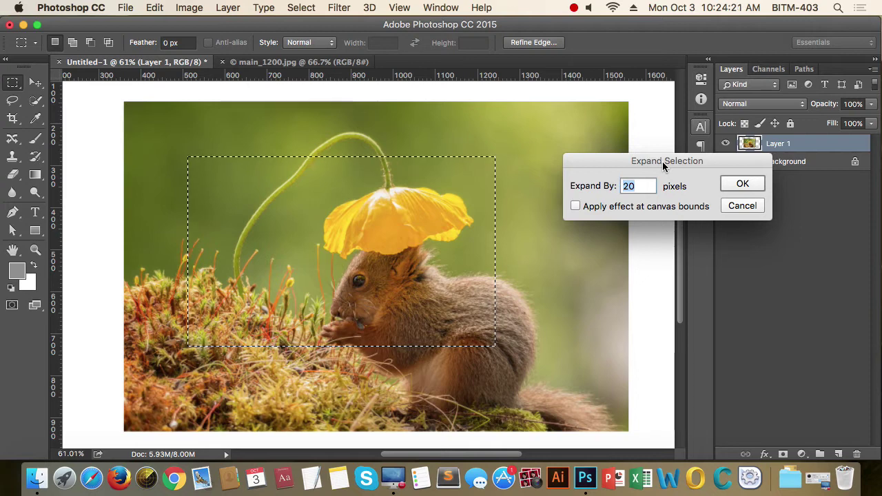
pyautogui.press('Down')
pyautogui.press('Down')
pyautogui.press('Down')
pyautogui.press('Down')
pyautogui.press('Down')
pyautogui.press('Down')
pyautogui.press('Down')
pyautogui.press('Down')
pyautogui.press('Down')
pyautogui.press('Down')
pyautogui.press('Down')
pyautogui.press('Down')
pyautogui.press('Down')
pyautogui.press('Down')
pyautogui.press('Down')
pyautogui.press('Down')
pyautogui.press('Down')
pyautogui.press('Down')
pyautogui.press('Down')
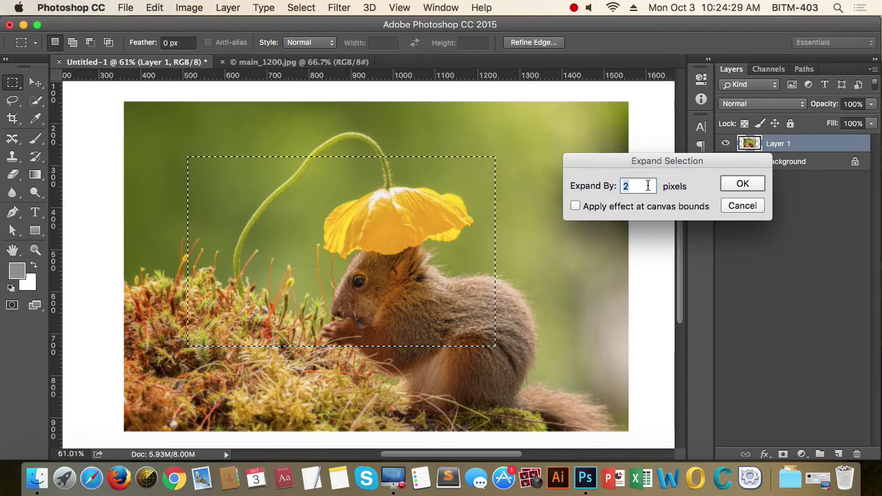
pyautogui.press('Up')
pyautogui.press('Up')
pyautogui.press('Up')
pyautogui.press('Up')
pyautogui.press('Up')
pyautogui.press('Up')
pyautogui.press('Up')
pyautogui.press('Up')
pyautogui.press('Up')
pyautogui.press('Up')
pyautogui.press('Up')
pyautogui.press('Up')
pyautogui.press('Up')
pyautogui.press('Up')
pyautogui.press('Up')
pyautogui.press('Up')
pyautogui.press('Up')
pyautogui.press('Up')
pyautogui.press('Up')
pyautogui.press('Up')
pyautogui.press('Up')
pyautogui.press('Up')
pyautogui.press('Up')
pyautogui.press('Up')
pyautogui.press('Up')
pyautogui.press('Up')
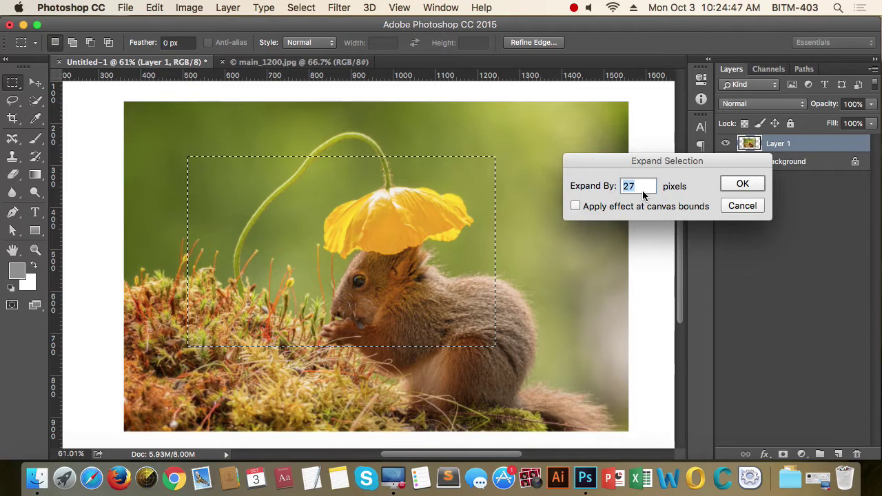
pyautogui.press('Up')
pyautogui.press('Up')
pyautogui.press('Up')
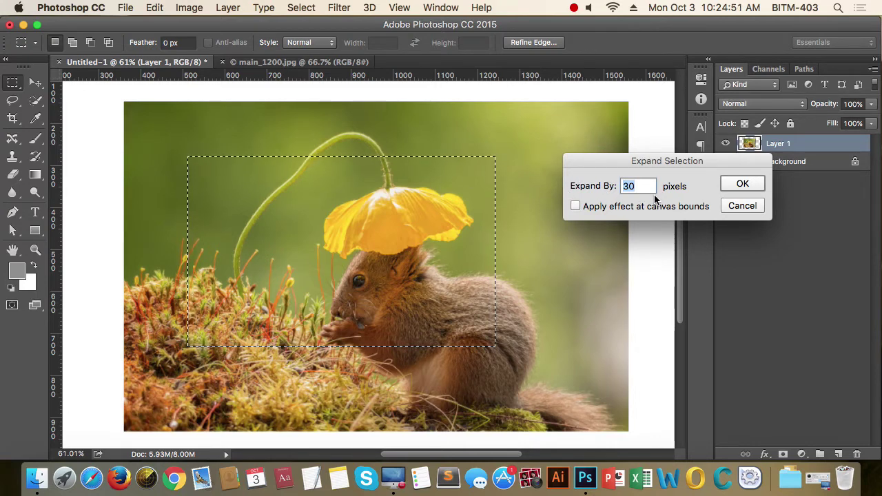
pyautogui.click(751, 183)
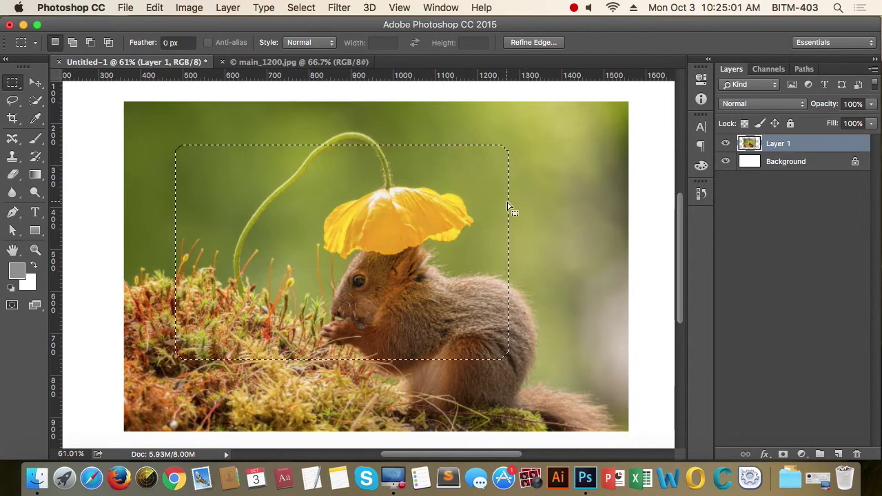
pyautogui.press('super+z')
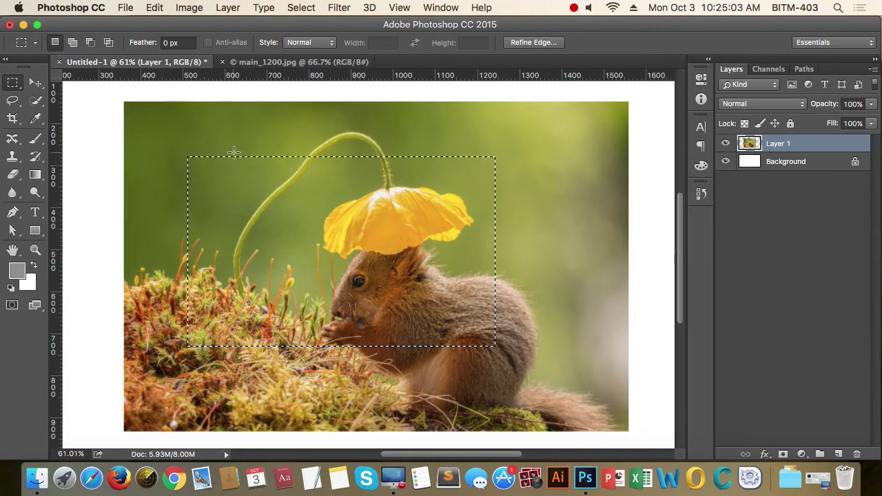
# Step: Bring up the Modify commands for the rectangular selection
pyautogui.click(307, 7)
pyautogui.moveTo(333, 198)
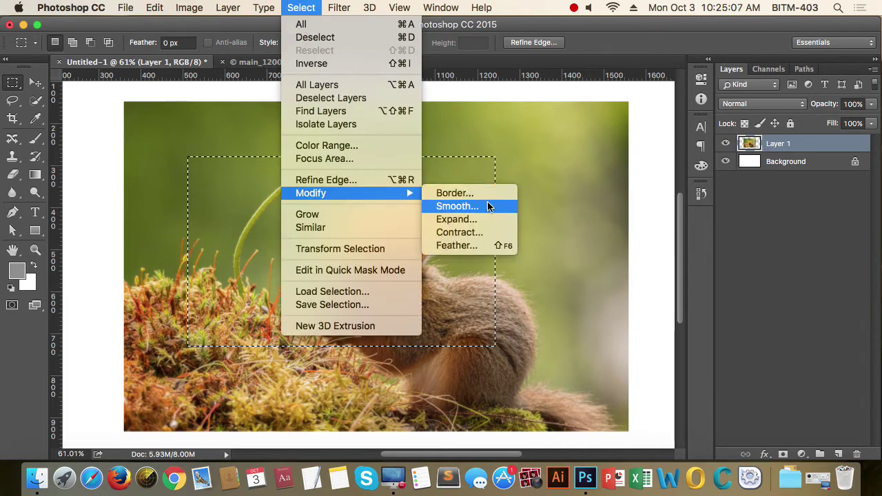
# Step: Contract the rectangular selection on the squirrel photo by 20 pixels
pyautogui.click(481, 233)
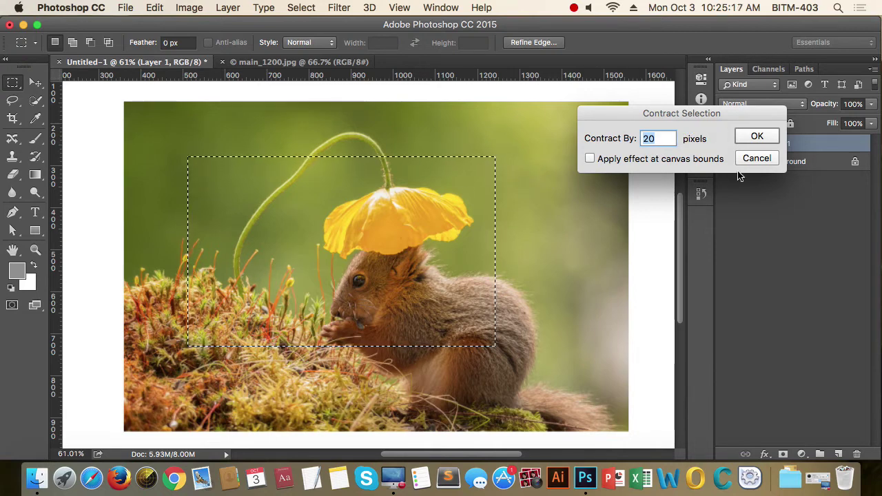
pyautogui.click(764, 138)
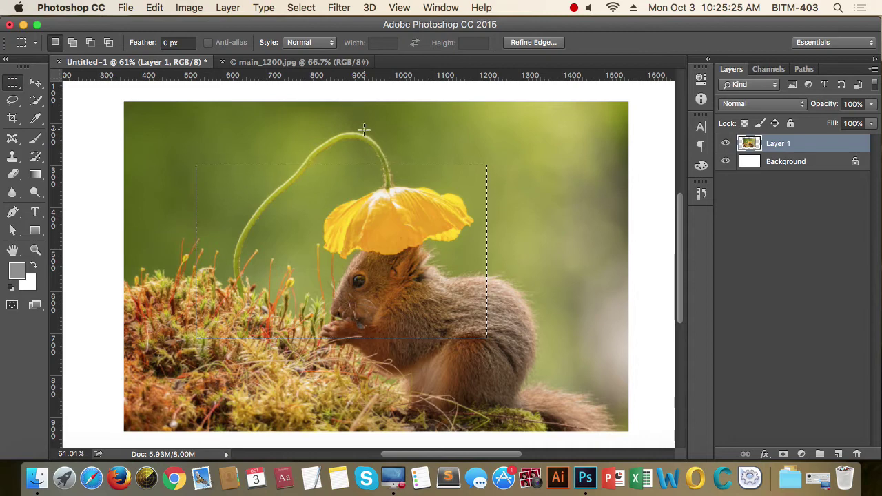
pyautogui.click(307, 8)
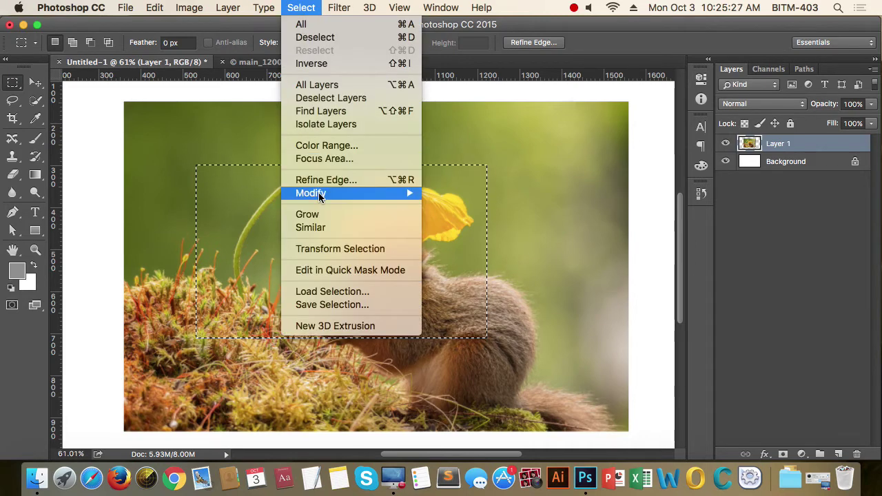
pyautogui.moveTo(315, 193)
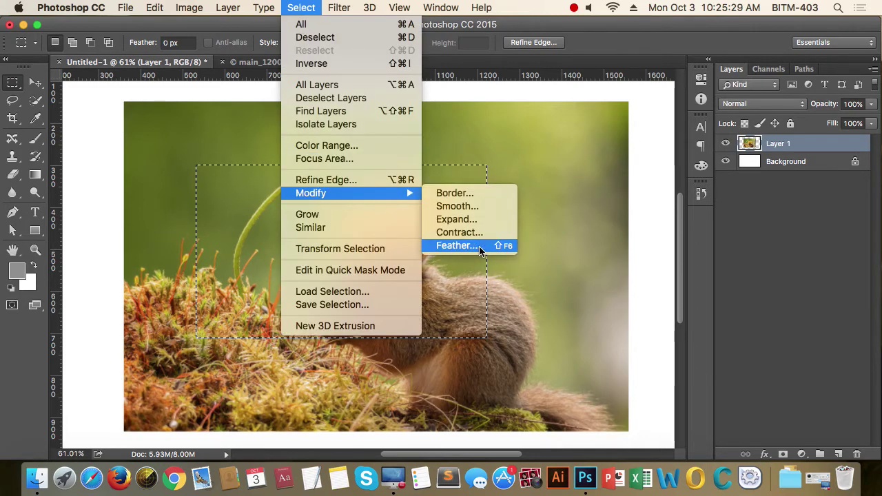
pyautogui.click(565, 234)
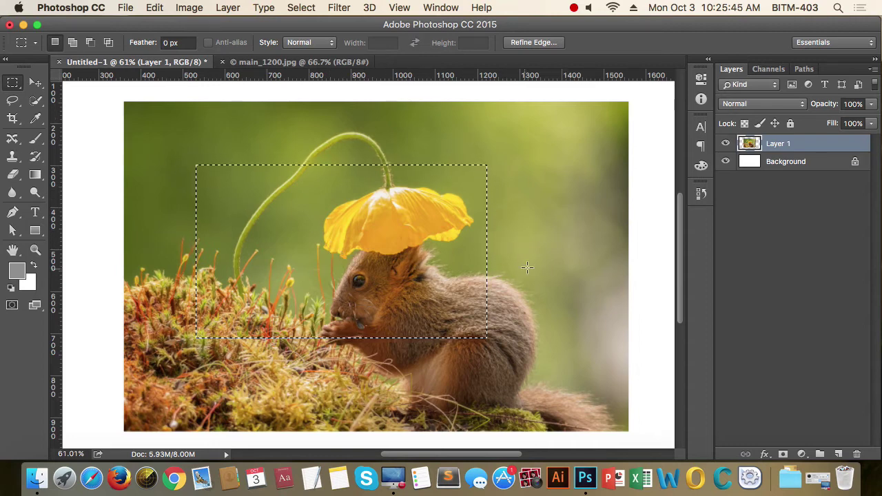
pyautogui.press('shift')
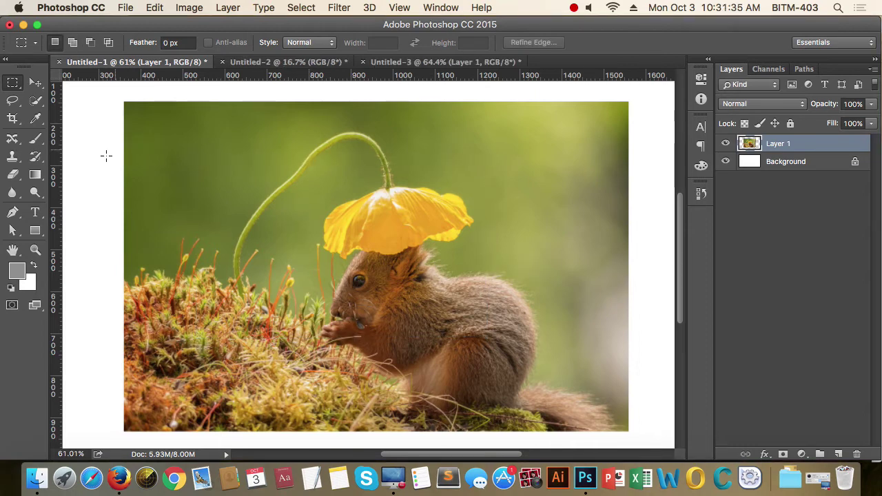
# Step: Draw a freehand Lasso selection around the squirrel and its yellow flower, and deselect it
pyautogui.click(15, 104)
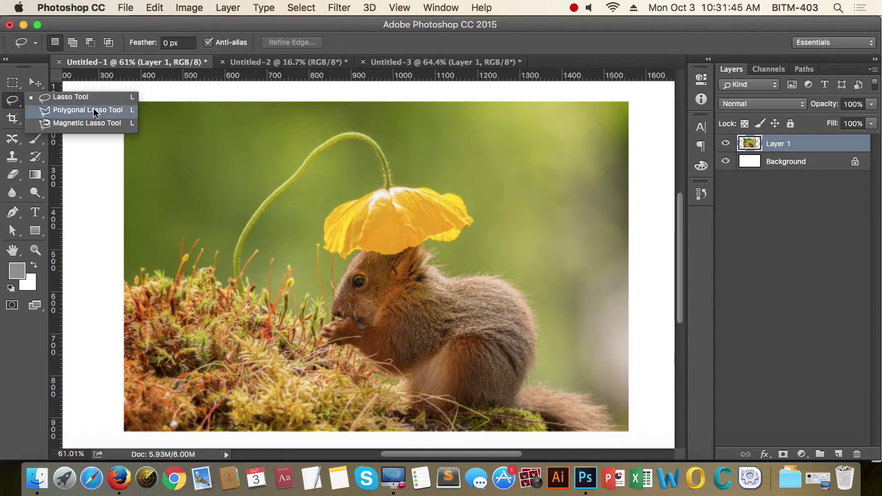
pyautogui.click(35, 101)
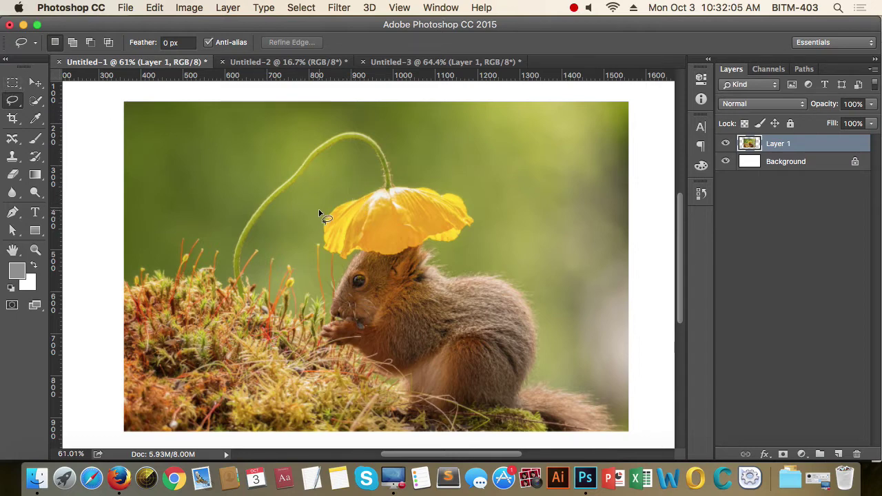
pyautogui.moveTo(319, 228)
pyautogui.mouseDown()
pyautogui.moveTo(294, 250)
pyautogui.moveTo(287, 314)
pyautogui.moveTo(308, 371)
pyautogui.moveTo(344, 397)
pyautogui.moveTo(446, 417)
pyautogui.moveTo(521, 408)
pyautogui.moveTo(553, 376)
pyautogui.moveTo(559, 298)
pyautogui.moveTo(503, 250)
pyautogui.moveTo(483, 200)
pyautogui.moveTo(491, 150)
pyautogui.moveTo(419, 165)
pyautogui.moveTo(372, 163)
pyautogui.moveTo(308, 230)
pyautogui.mouseUp()
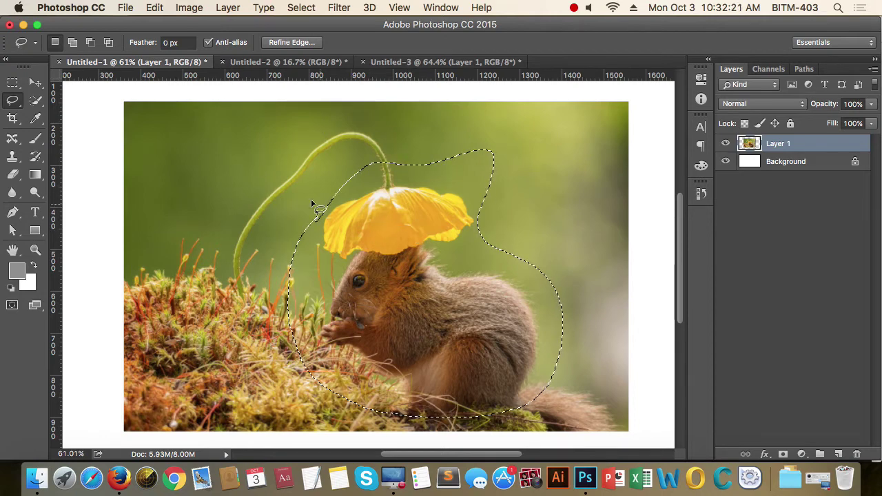
pyautogui.click(280, 195)
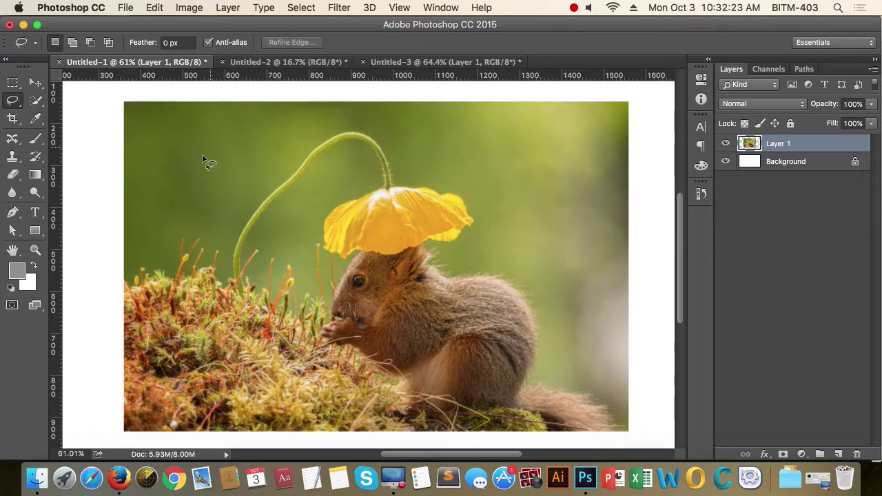
# Step: Try freehand selections around the flower with its curved stem and across the flower and background, and deselect them
pyautogui.moveTo(224, 148)
pyautogui.mouseDown()
pyautogui.moveTo(190, 227)
pyautogui.moveTo(432, 292)
pyautogui.moveTo(440, 126)
pyautogui.moveTo(280, 114)
pyautogui.moveTo(219, 147)
pyautogui.mouseUp()
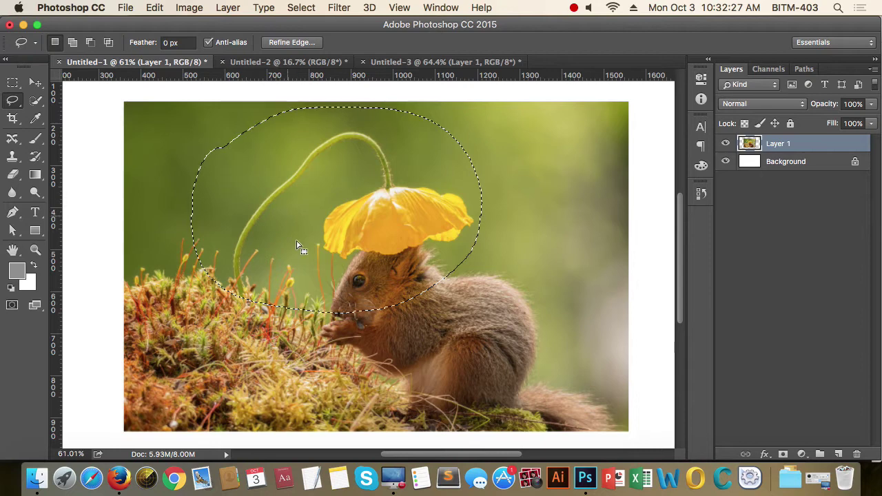
pyautogui.moveTo(561, 231)
pyautogui.mouseDown()
pyautogui.moveTo(321, 306)
pyautogui.moveTo(603, 146)
pyautogui.mouseUp()
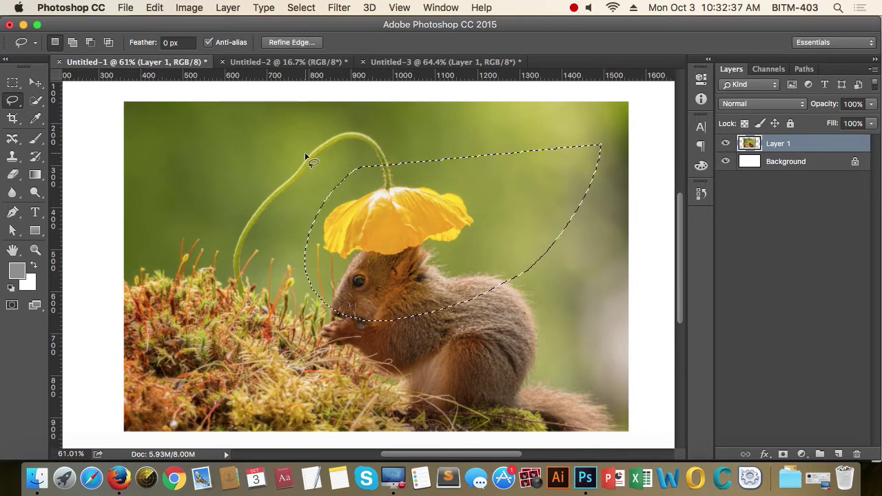
pyautogui.press('super+d')
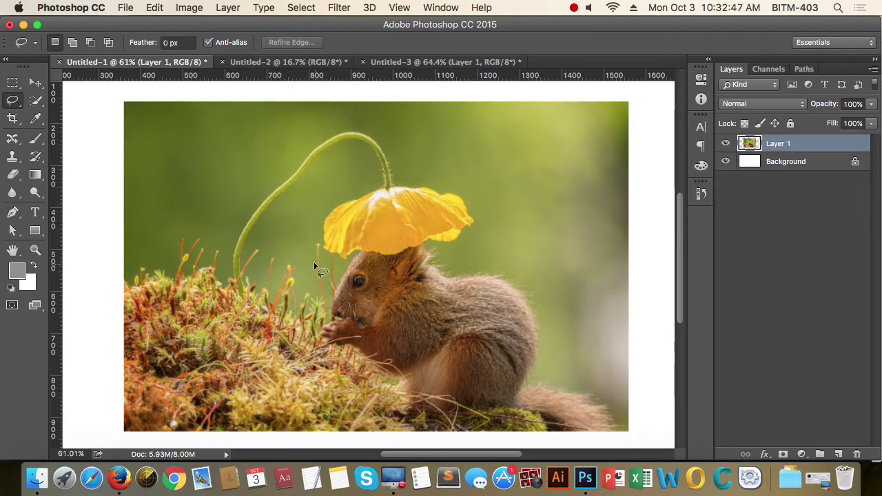
# Step: Outline the squirrel and flower with the Lasso, clear that selection and redraw the freehand outline around both
pyautogui.moveTo(319, 277)
pyautogui.mouseDown()
pyautogui.moveTo(296, 351)
pyautogui.moveTo(377, 414)
pyautogui.moveTo(417, 431)
pyautogui.moveTo(557, 400)
pyautogui.moveTo(567, 320)
pyautogui.moveTo(537, 269)
pyautogui.moveTo(482, 250)
pyautogui.moveTo(489, 198)
pyautogui.moveTo(376, 162)
pyautogui.moveTo(308, 200)
pyautogui.moveTo(304, 262)
pyautogui.moveTo(319, 278)
pyautogui.mouseUp()
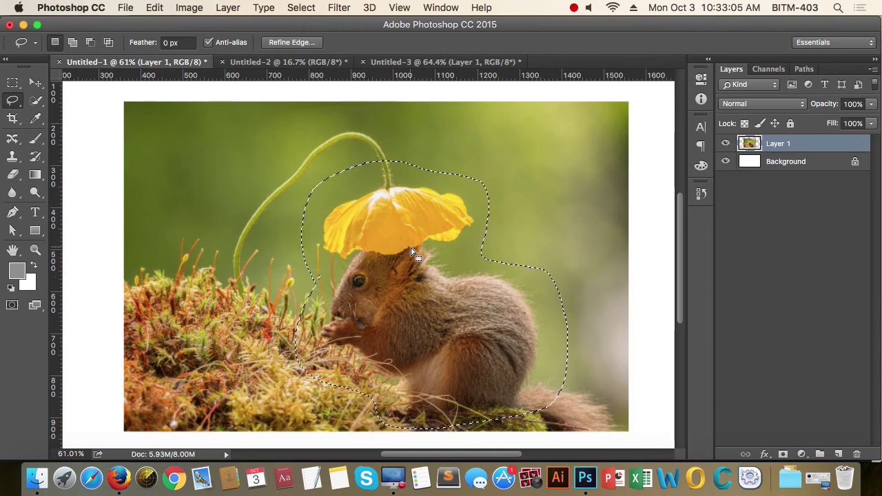
pyautogui.click(295, 168)
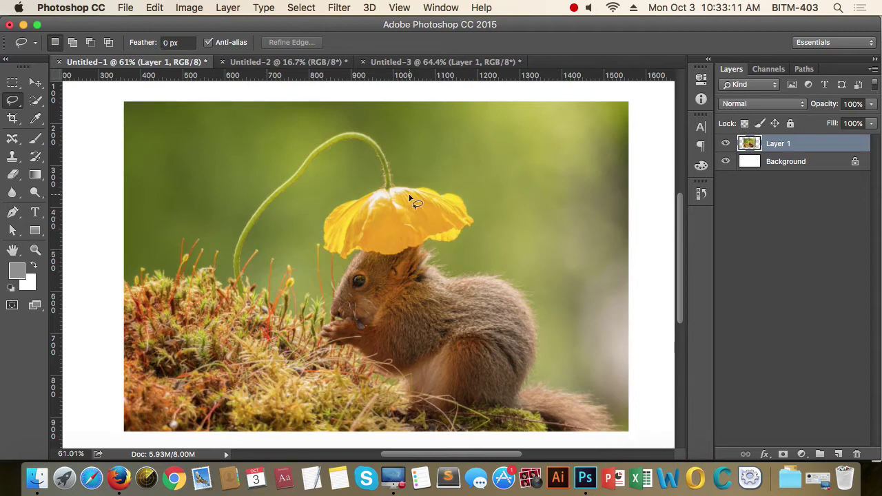
pyautogui.moveTo(330, 184)
pyautogui.mouseDown()
pyautogui.moveTo(290, 285)
pyautogui.moveTo(294, 390)
pyautogui.moveTo(486, 434)
pyautogui.moveTo(553, 390)
pyautogui.moveTo(549, 256)
pyautogui.moveTo(482, 236)
pyautogui.moveTo(488, 183)
pyautogui.moveTo(415, 170)
pyautogui.moveTo(338, 172)
pyautogui.mouseUp()
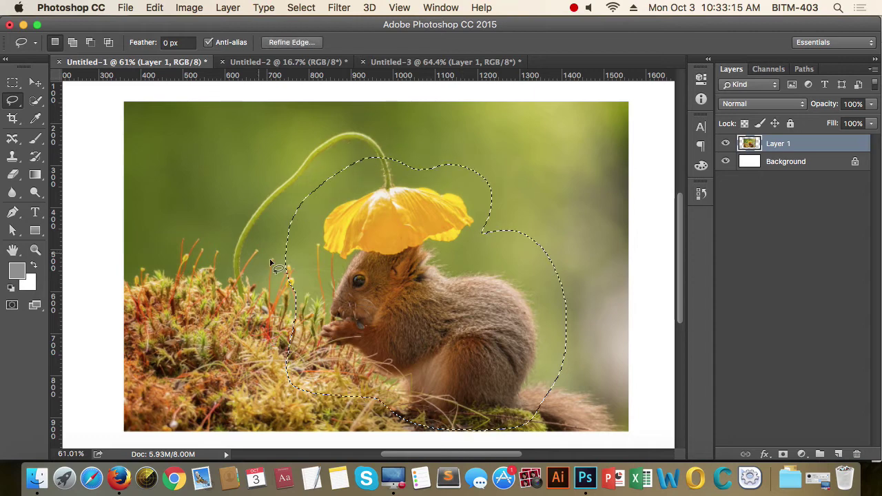
# Step: Select the open fanged mouth in the Untitled-3 document with a freehand Lasso outline just outside the lips
pyautogui.click(414, 62)
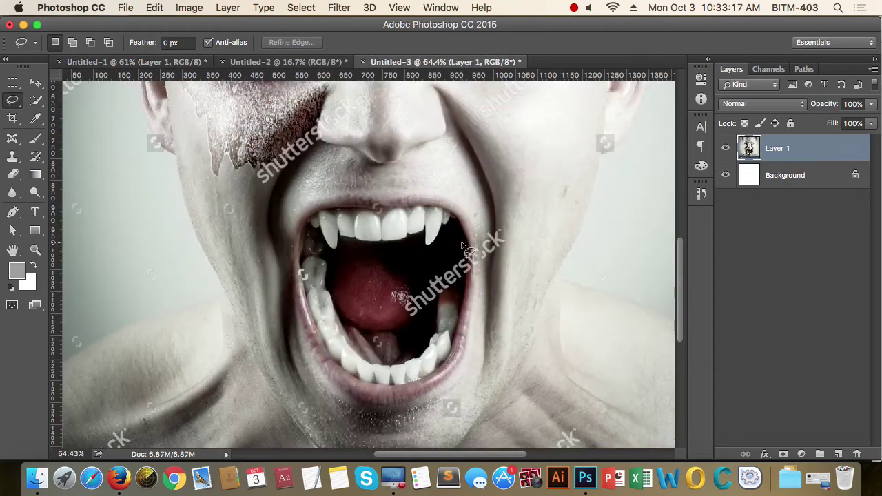
pyautogui.scroll(3, 358, 282)
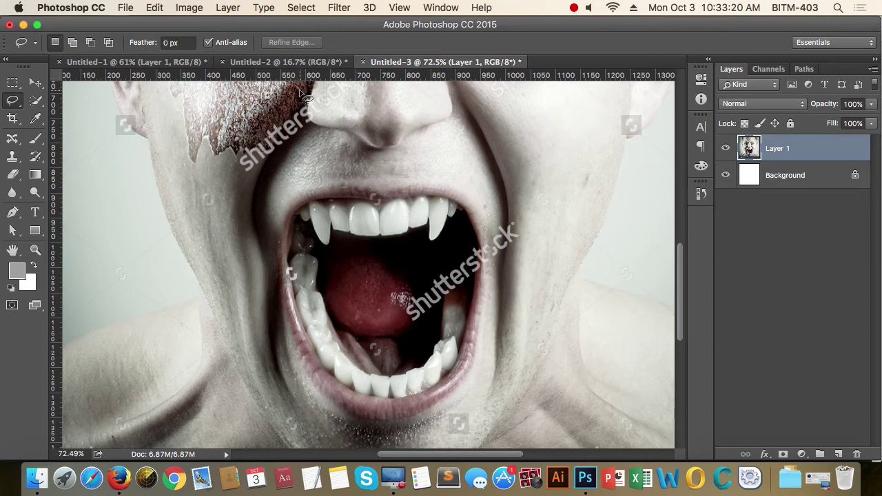
pyautogui.click(295, 63)
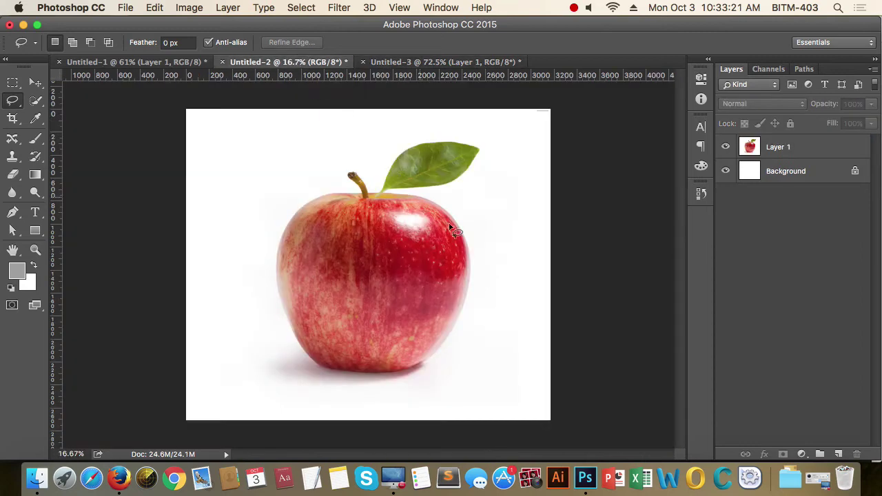
pyautogui.click(406, 61)
pyautogui.scroll(3, 390, 265)
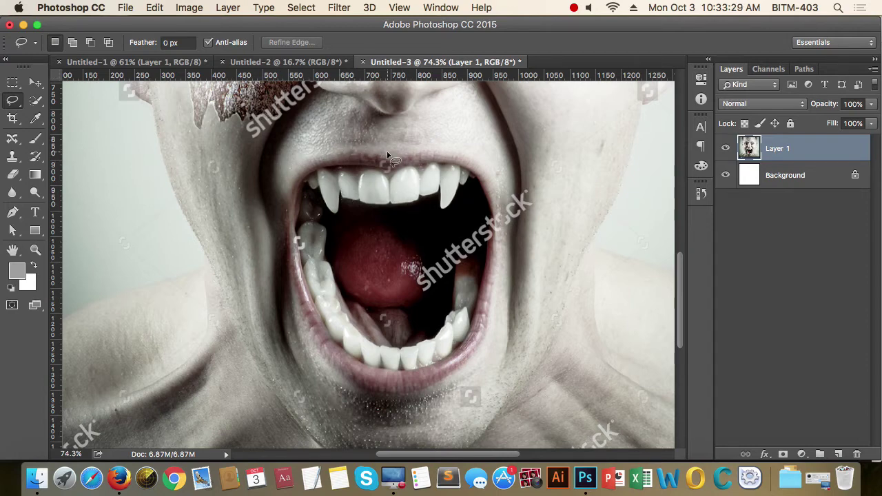
pyautogui.moveTo(394, 146)
pyautogui.mouseDown()
pyautogui.moveTo(457, 142)
pyautogui.moveTo(501, 173)
pyautogui.moveTo(516, 228)
pyautogui.moveTo(511, 246)
pyautogui.moveTo(536, 158)
pyautogui.mouseUp()
pyautogui.click(535, 158)
pyautogui.moveTo(389, 146)
pyautogui.mouseDown()
pyautogui.moveTo(449, 138)
pyautogui.moveTo(489, 164)
pyautogui.moveTo(508, 244)
pyautogui.moveTo(482, 360)
pyautogui.moveTo(437, 386)
pyautogui.moveTo(382, 392)
pyautogui.moveTo(342, 384)
pyautogui.moveTo(301, 330)
pyautogui.moveTo(282, 266)
pyautogui.moveTo(278, 203)
pyautogui.moveTo(289, 167)
pyautogui.moveTo(331, 142)
pyautogui.moveTo(403, 144)
pyautogui.mouseUp()
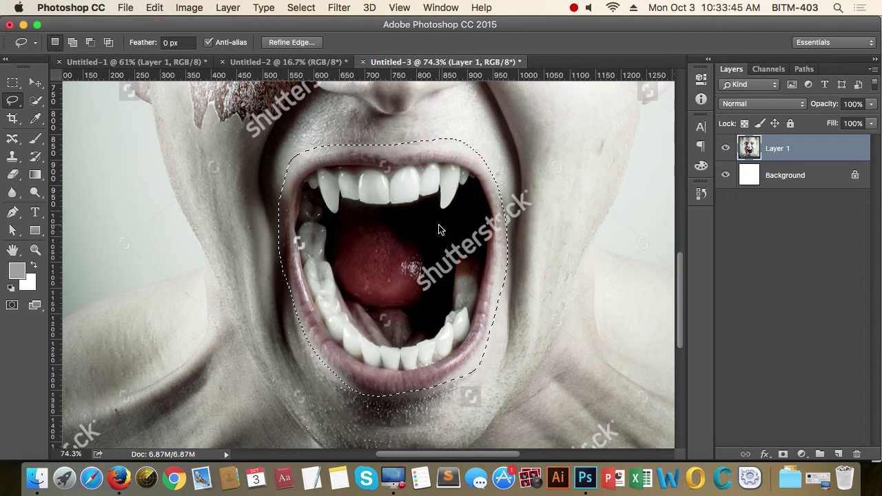
# Step: Paste a copy of the selected mouth onto the apple in the Untitled-2 document
pyautogui.click(286, 62)
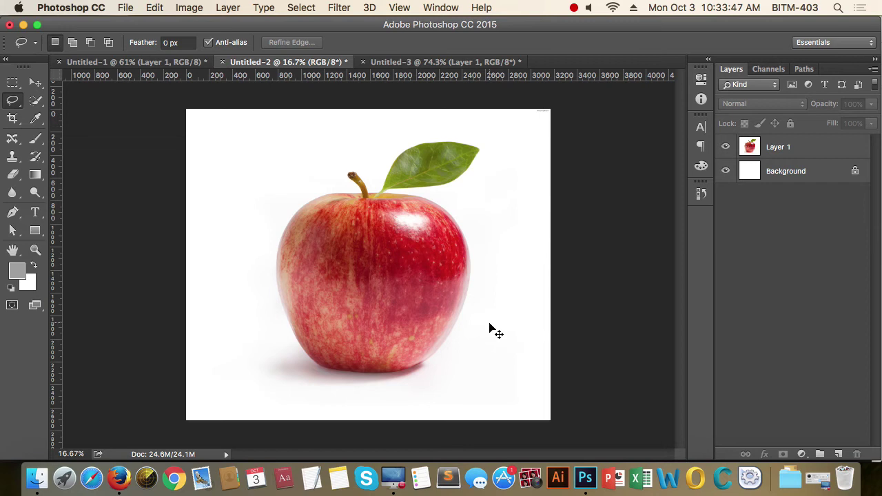
pyautogui.press('cmd+v')
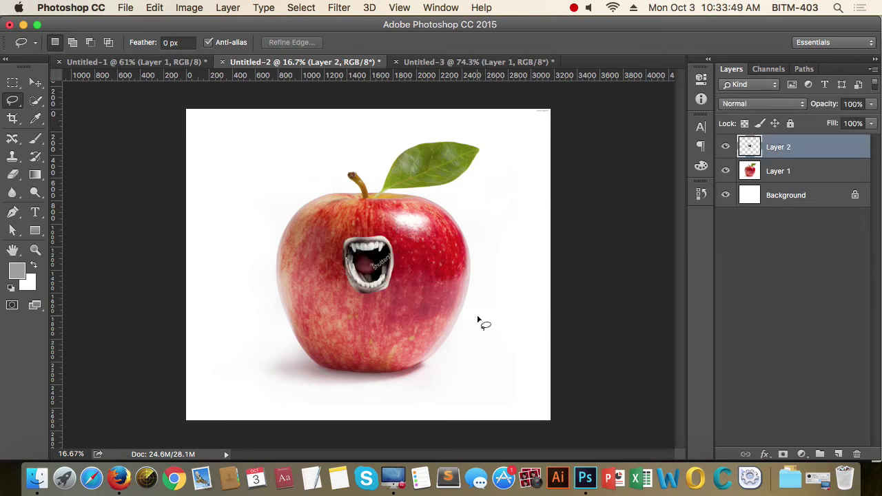
# Step: Enlarge the pasted mouth proportionally with Free Transform and position it in the middle of the apple
pyautogui.scroll(5, 367, 266)
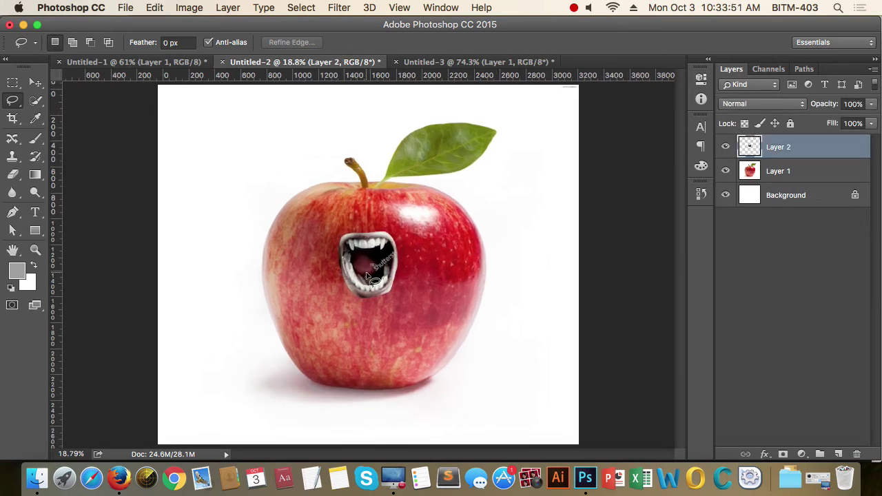
pyautogui.scroll(2, 398, 234)
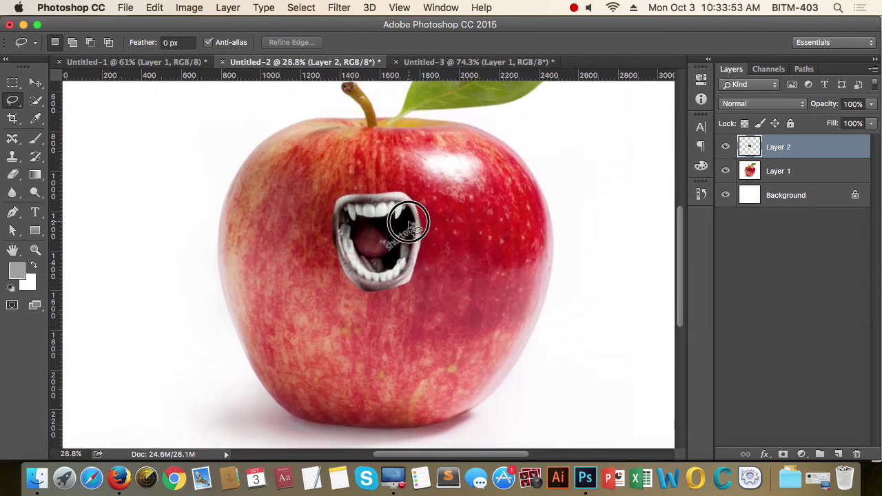
pyautogui.click(36, 84)
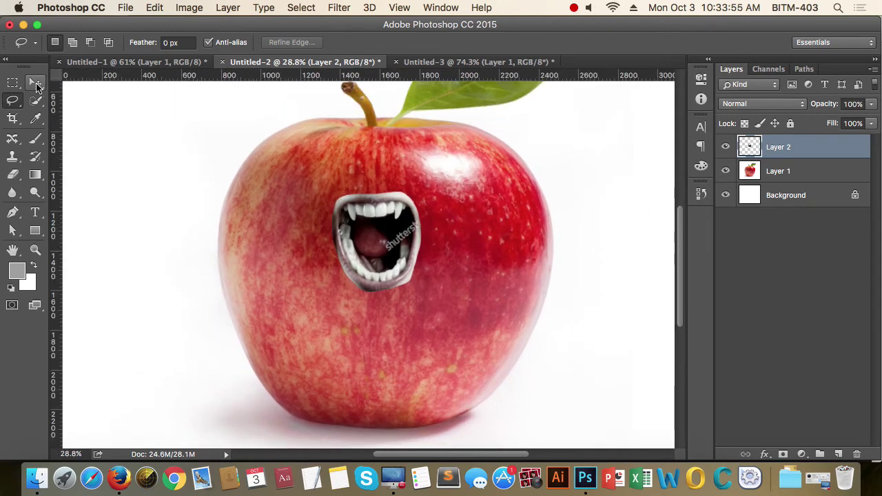
pyautogui.hotkey('ctrl', 't')
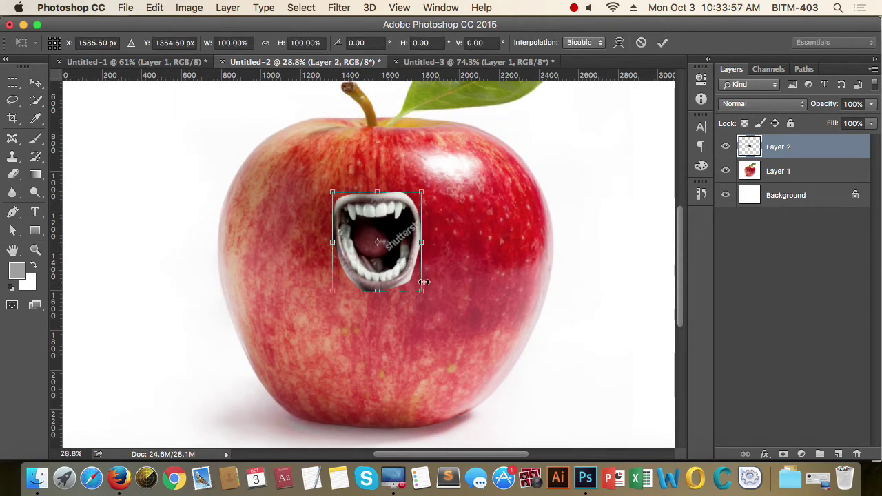
pyautogui.moveTo(424, 295); pyautogui.dragTo(469, 343)
pyautogui.moveTo(439, 248); pyautogui.dragTo(449, 282)
pyautogui.press('Return')
pyautogui.moveTo(454, 289); pyautogui.dragTo(412, 281)
# Step: Examine the edges and fit of the pasted mouth on the apple, both close up and across the whole image
pyautogui.scroll(1, 391, 287)
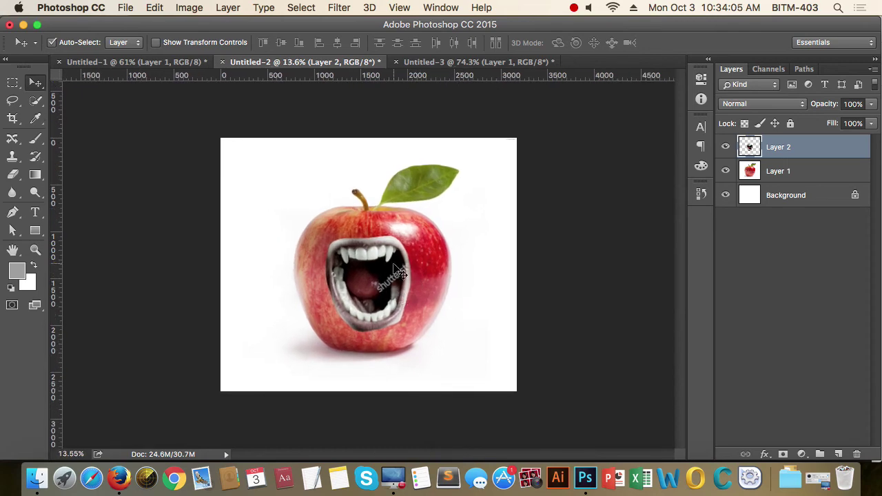
pyautogui.scroll(3, 391, 254)
pyautogui.scroll(5, 391, 254)
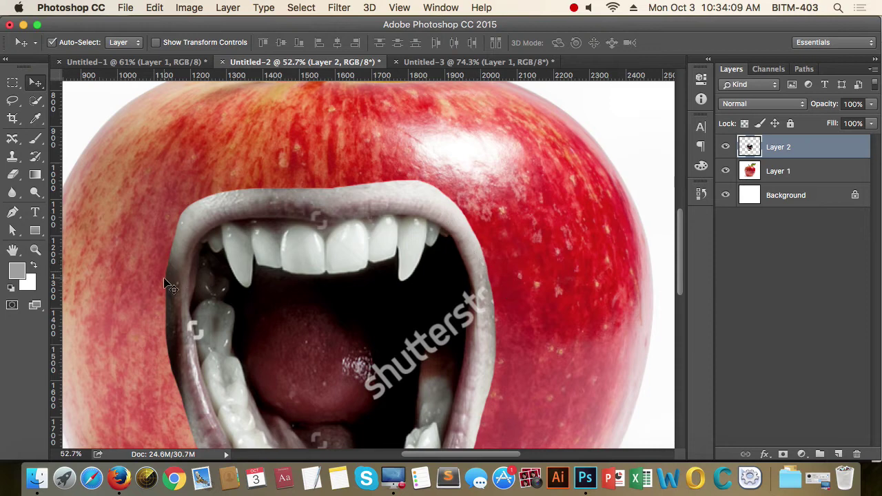
pyautogui.scroll(-5, 419, 269)
pyautogui.scroll(-1, 417, 263)
pyautogui.scroll(3, 417, 263)
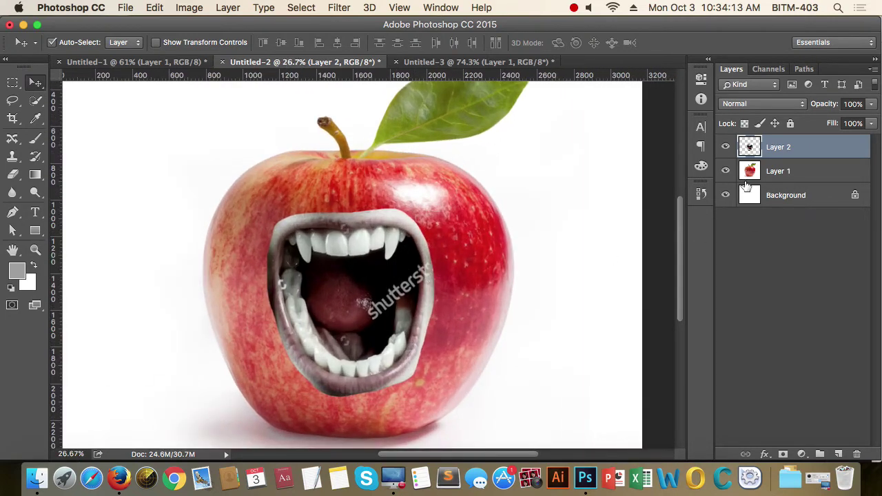
pyautogui.scroll(-1, 418, 216)
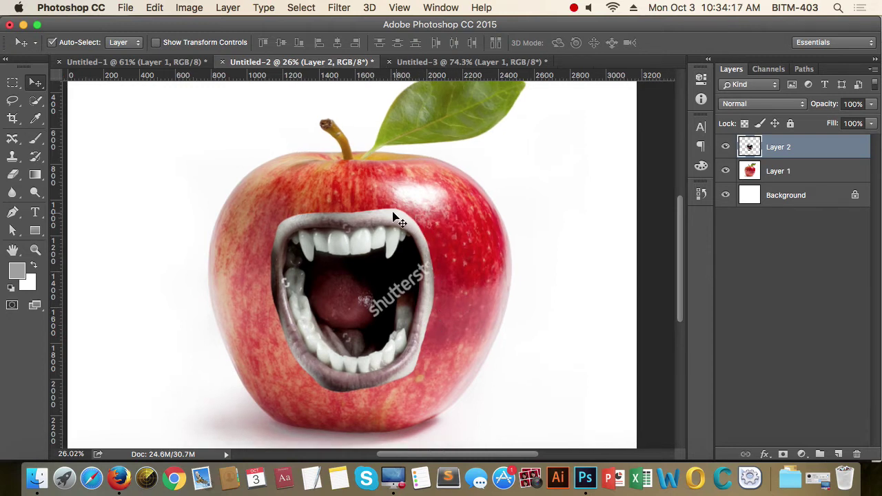
pyautogui.scroll(-2, 418, 275)
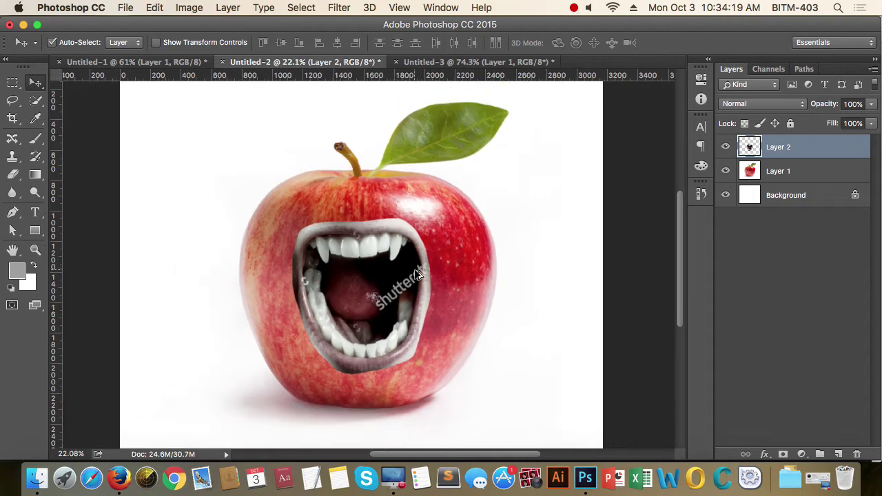
pyautogui.scroll(-2, 418, 275)
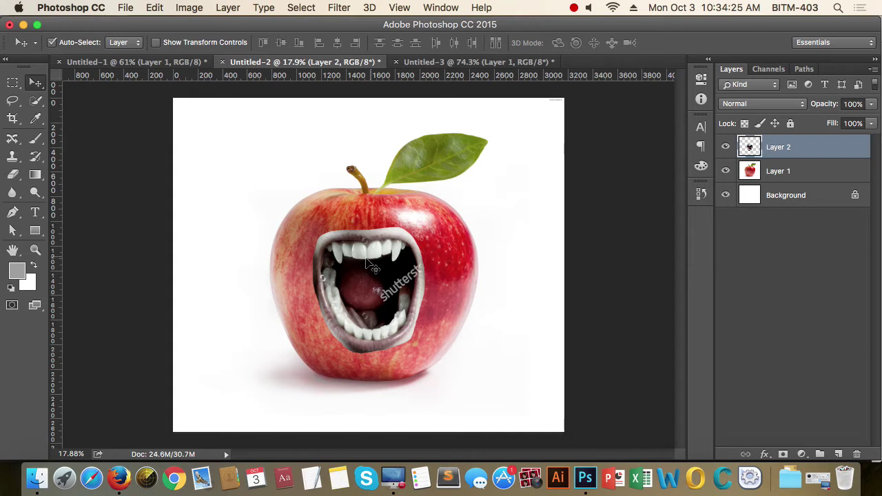
pyautogui.scroll(2, 378, 283)
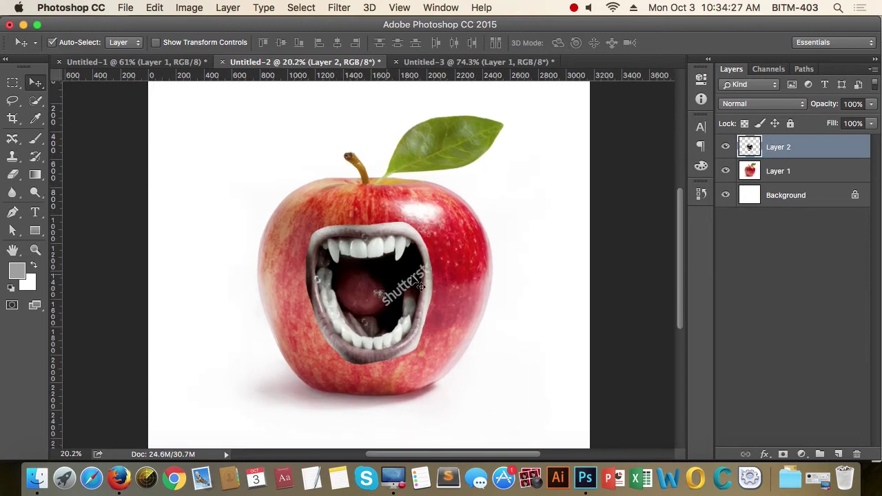
pyautogui.scroll(-3, 407, 262)
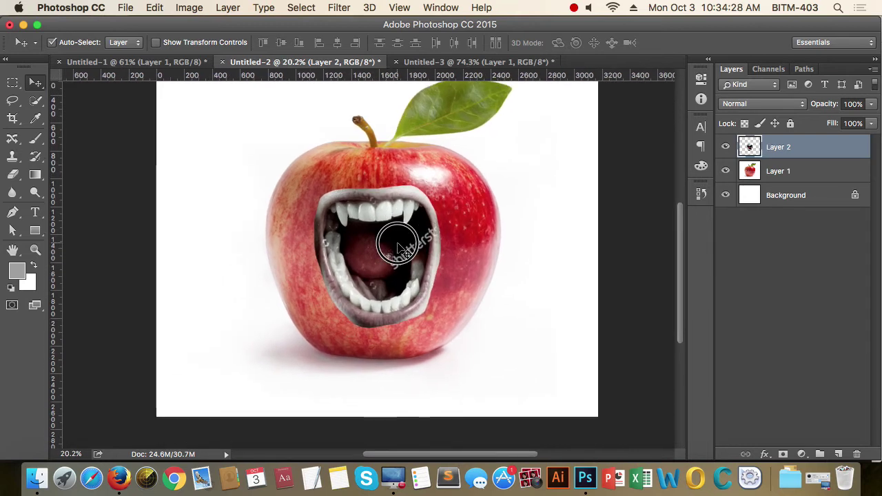
# Step: Load the outline of the mouth on Layer 2 as a selection and activate the Rectangular Marquee tool
pyautogui.keyDown('super'); pyautogui.click(750, 148); pyautogui.keyUp('super')
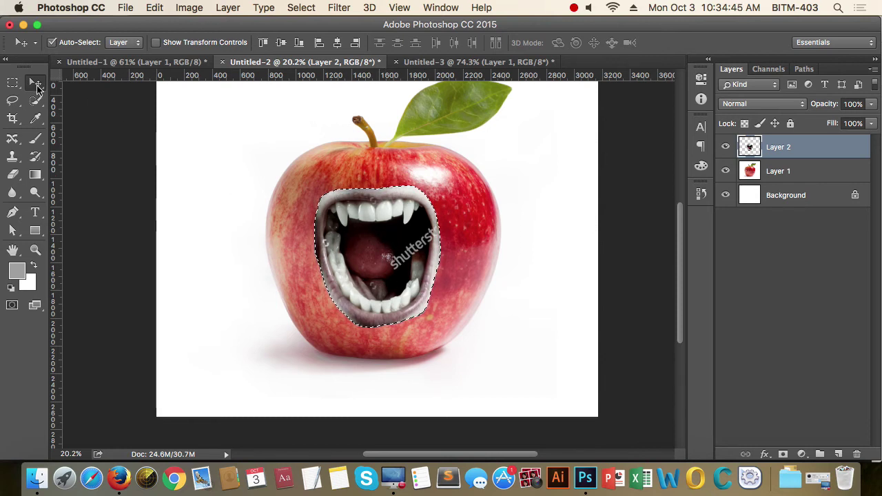
pyautogui.click(12, 83)
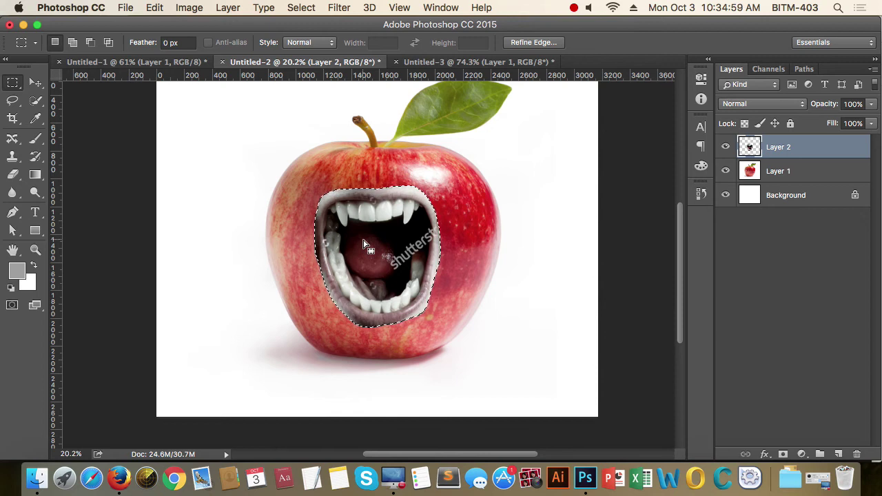
pyautogui.scroll(2, 366, 245)
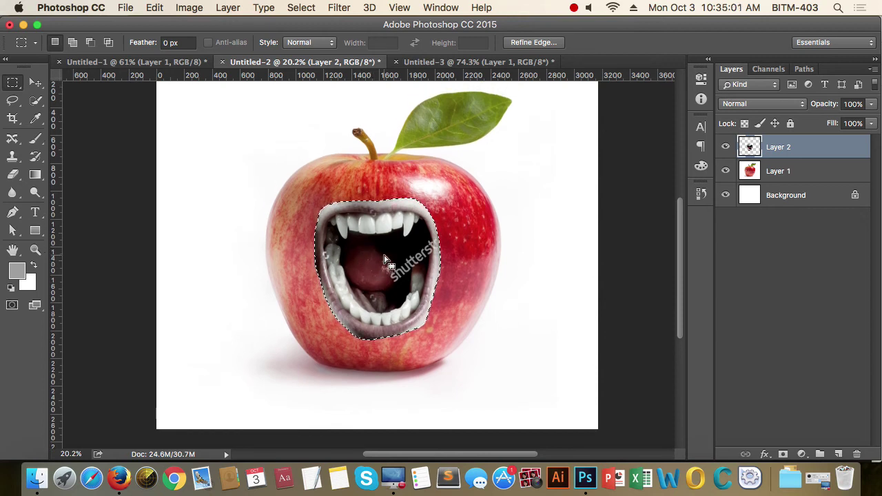
# Step: Invert the selection so that it covers the whole canvas except the mouth
pyautogui.click(302, 7)
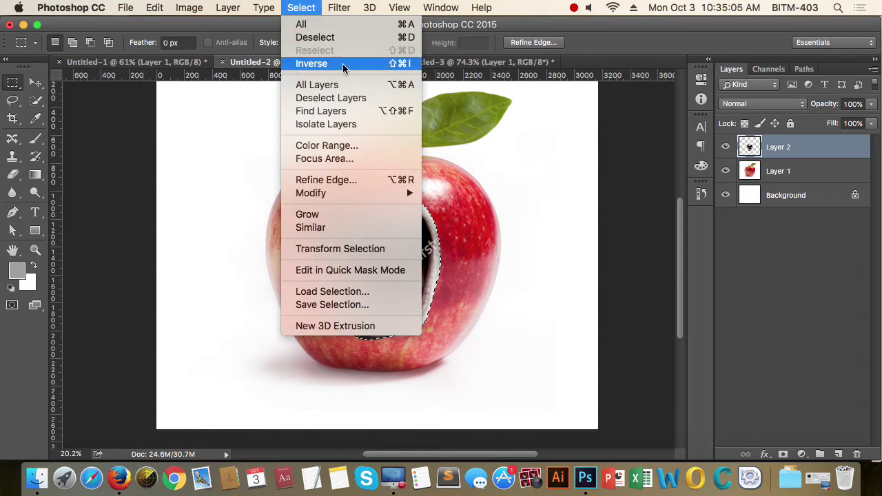
pyautogui.click(401, 64)
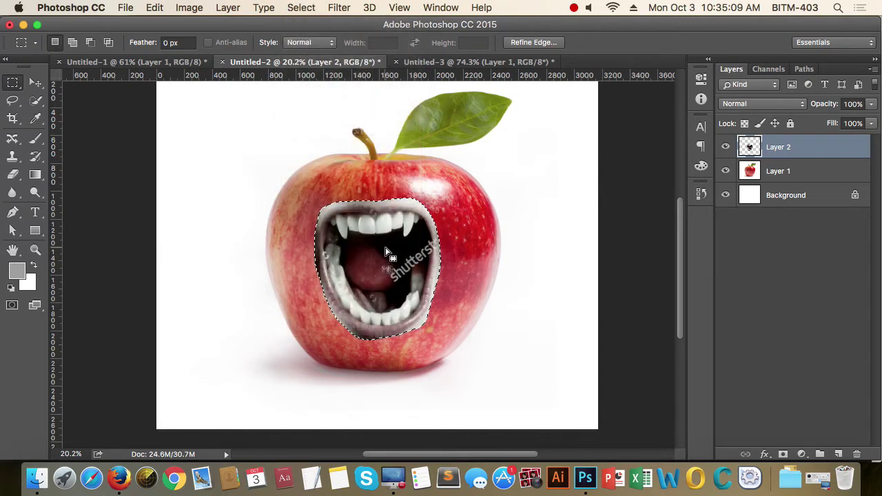
pyautogui.rightClick(376, 244)
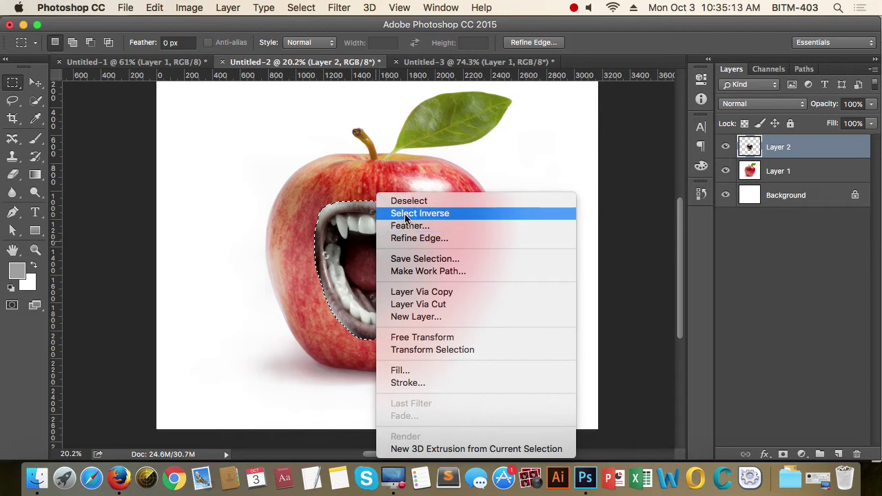
pyautogui.click(439, 215)
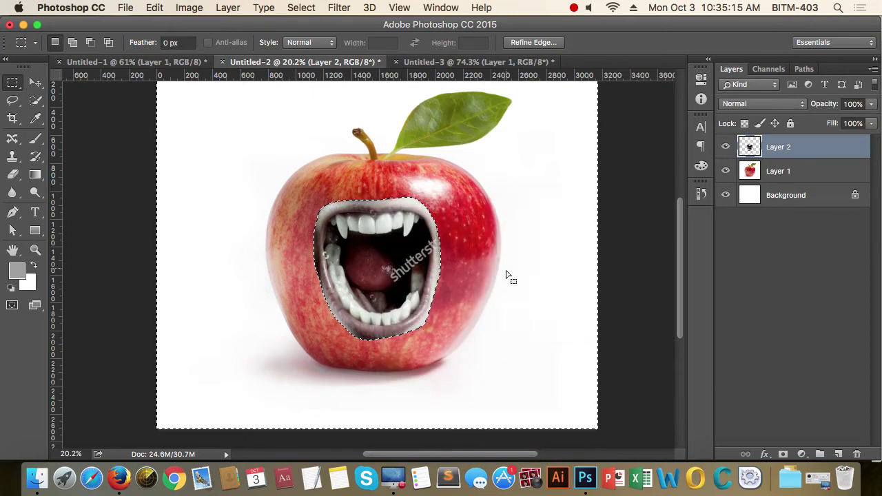
pyautogui.scroll(2, 507, 275)
pyautogui.scroll(3, 507, 276)
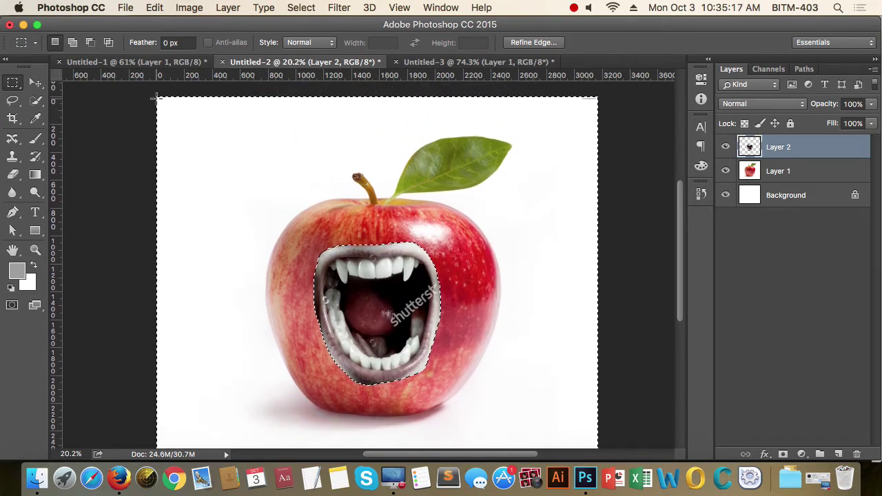
pyautogui.scroll(-4, 591, 220)
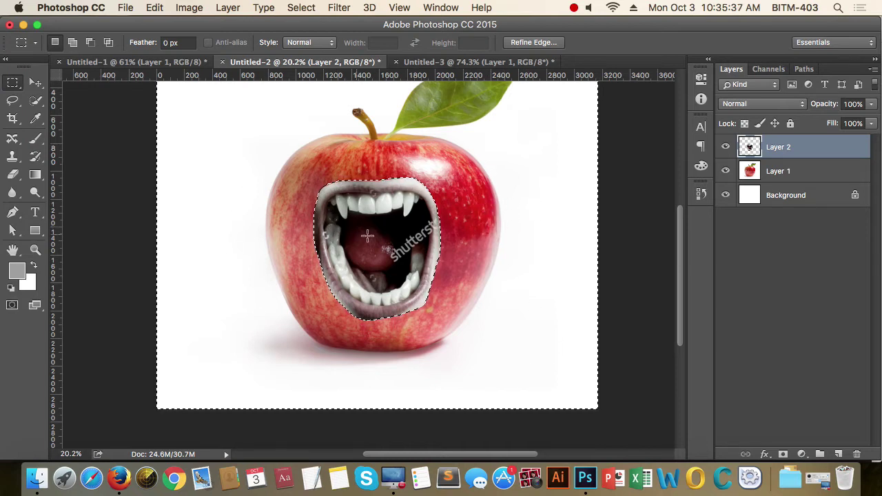
# Step: Feather the inverted selection around the mouth with a radius of 5 pixels
pyautogui.click(301, 8)
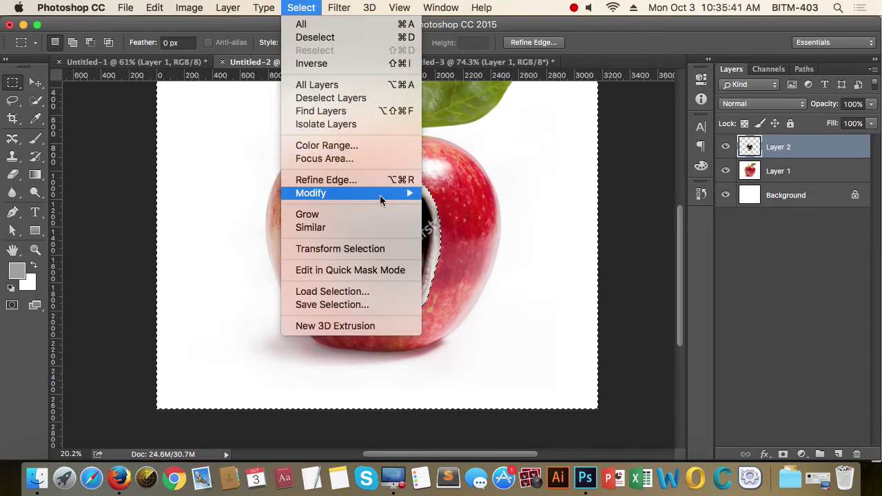
pyautogui.moveTo(396, 197)
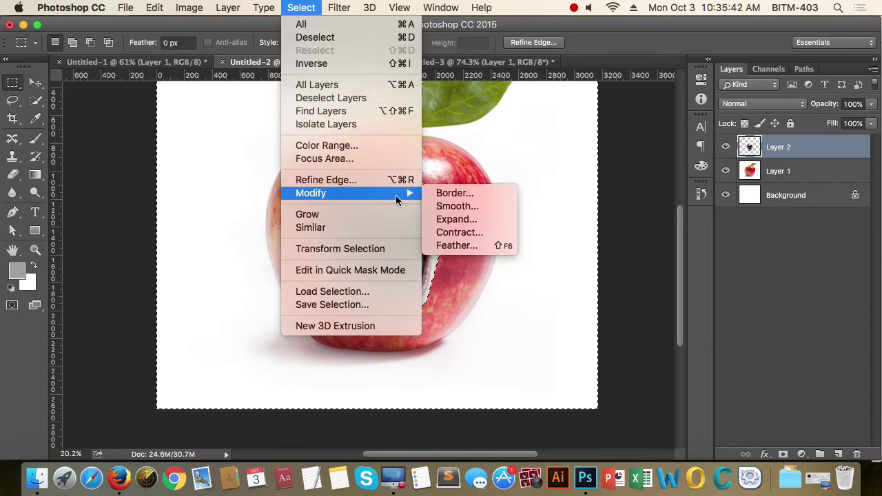
pyautogui.click(477, 248)
pyautogui.moveTo(670, 198); pyautogui.dragTo(610, 121)
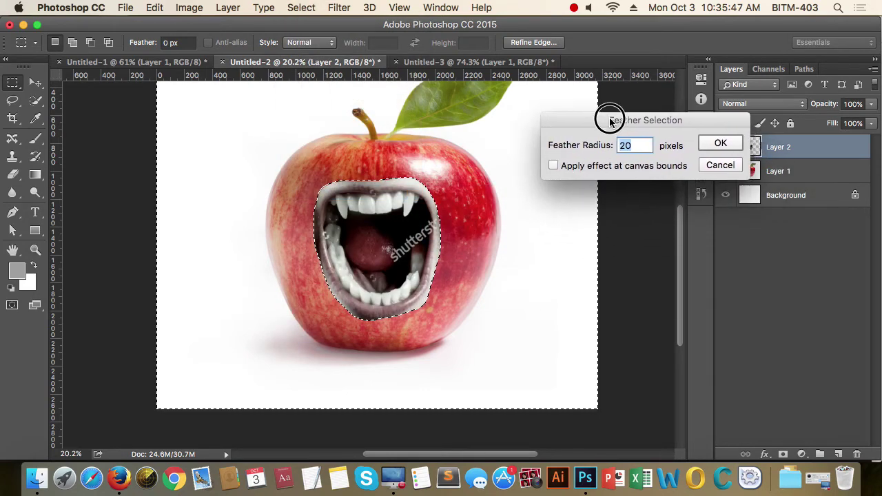
pyautogui.click(586, 141)
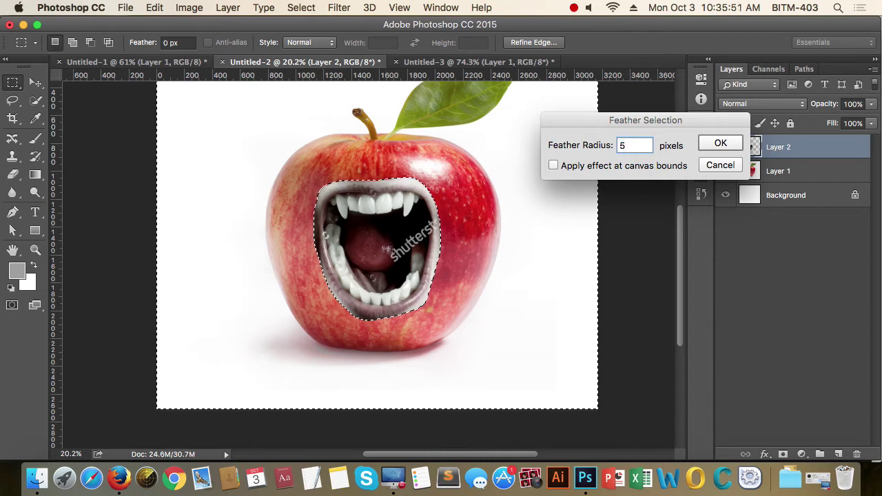
pyautogui.click(718, 146)
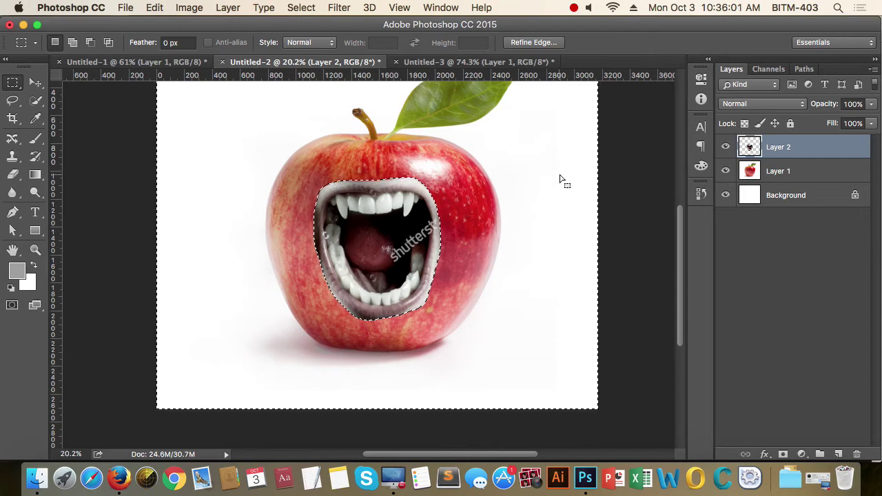
# Step: Trim the mouth's outer edge with the feathered selection and examine the softened lips close up
pyautogui.scroll(5, 423, 255)
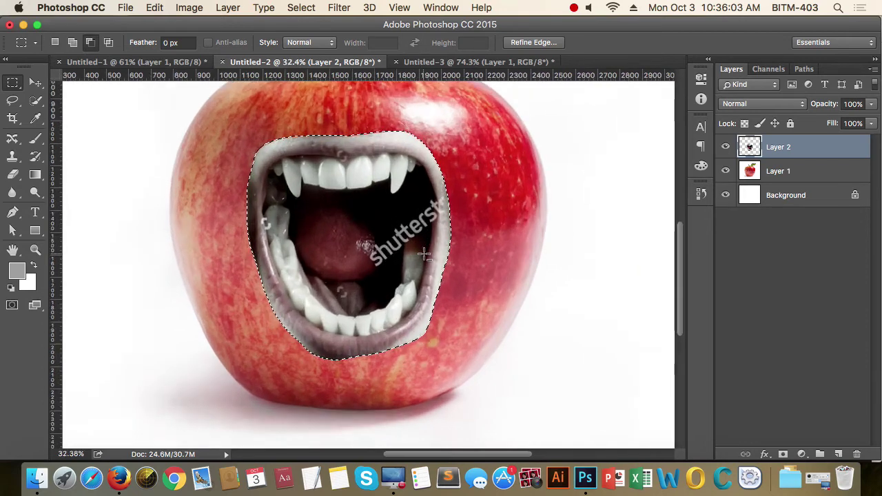
pyautogui.scroll(1, 424, 255)
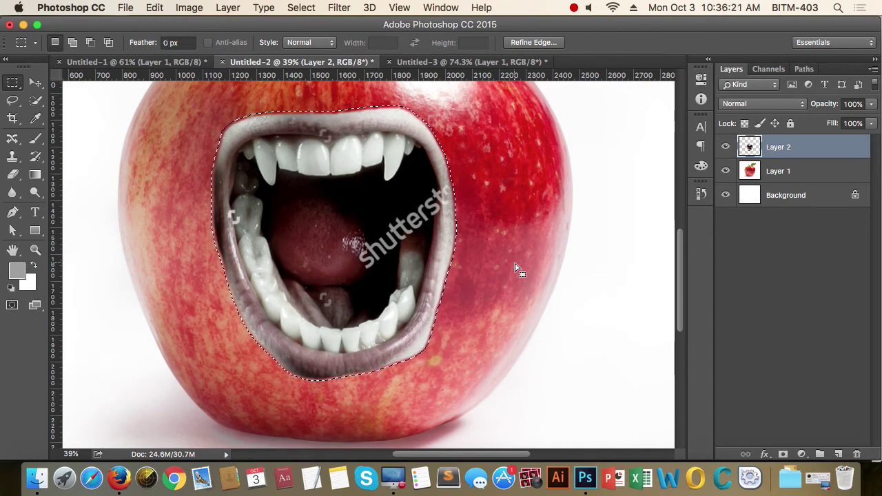
pyautogui.keyDown('super'); pyautogui.click(465, 232); pyautogui.keyUp('super')
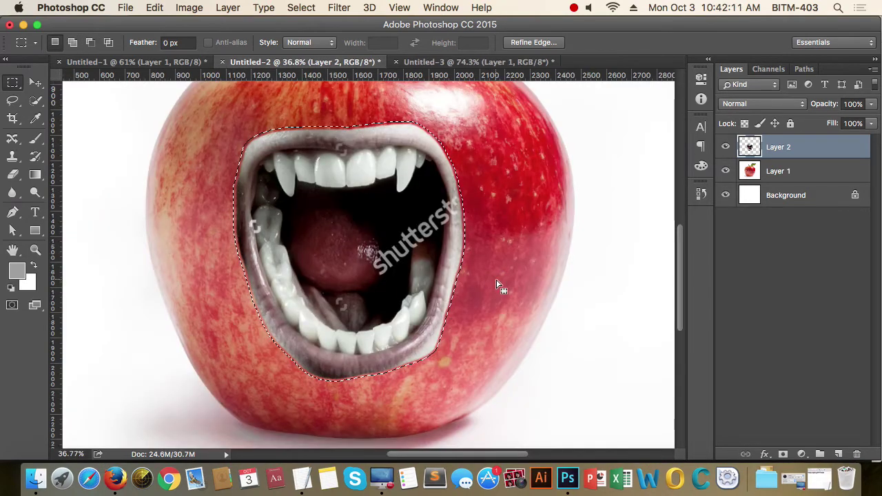
pyautogui.scroll(5, 465, 234)
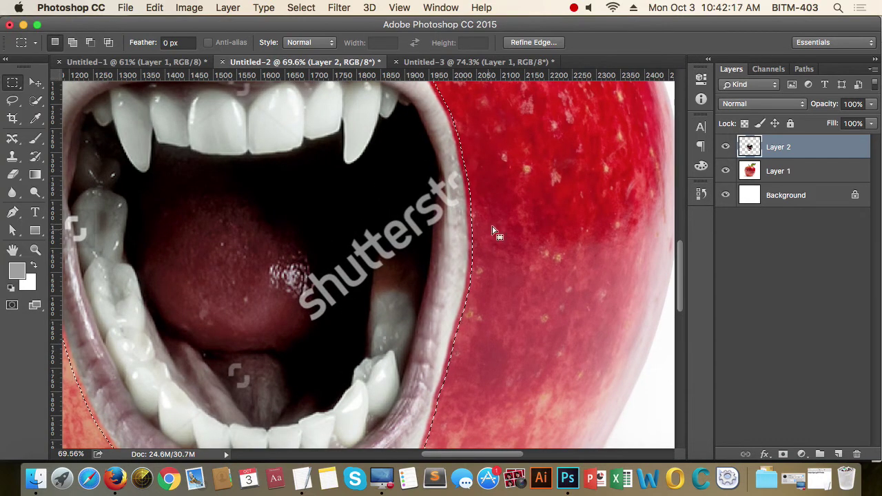
pyautogui.scroll(-5, 491, 260)
pyautogui.scroll(1, 491, 259)
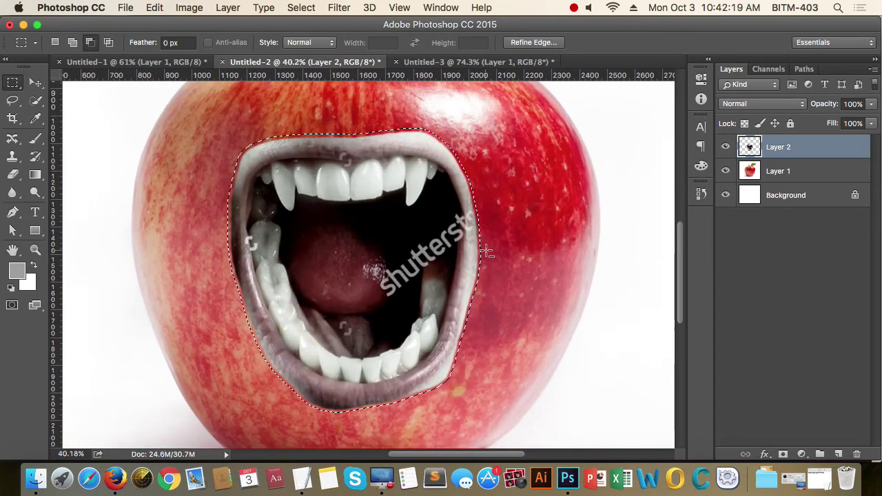
# Step: Undo the edge trimming and the 5-pixel feather, back to the unfeathered inverted selection
pyautogui.press('super+c')
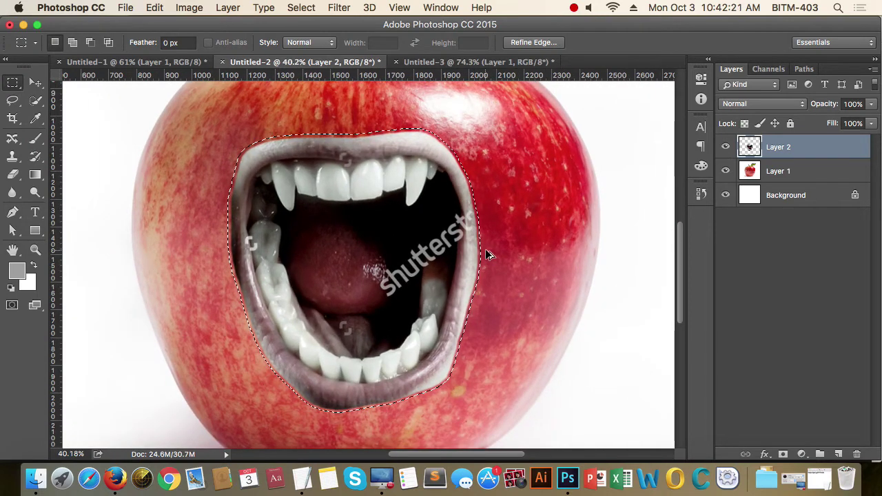
pyautogui.press('super+v')
pyautogui.press('super+v')
pyautogui.press('super+v')
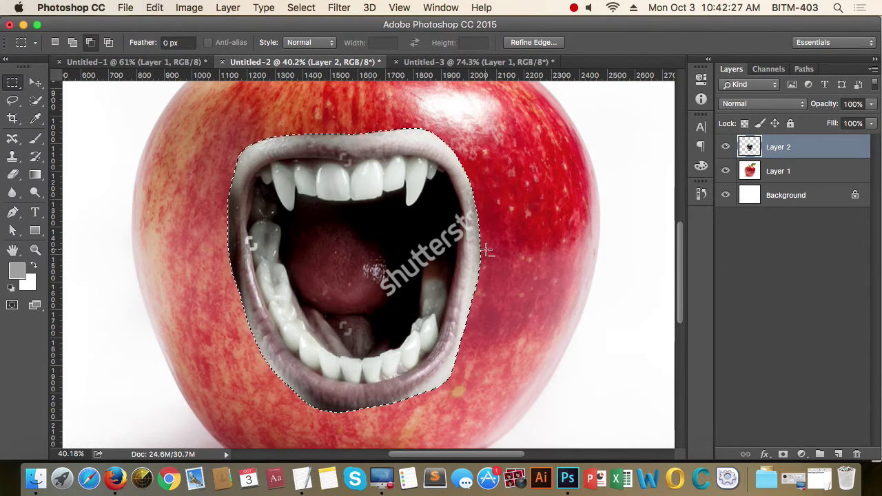
# Step: Feather the inverted selection around the mouth with a radius of 10 pixels
pyautogui.scroll(-5, 486, 254)
pyautogui.scroll(3, 528, 253)
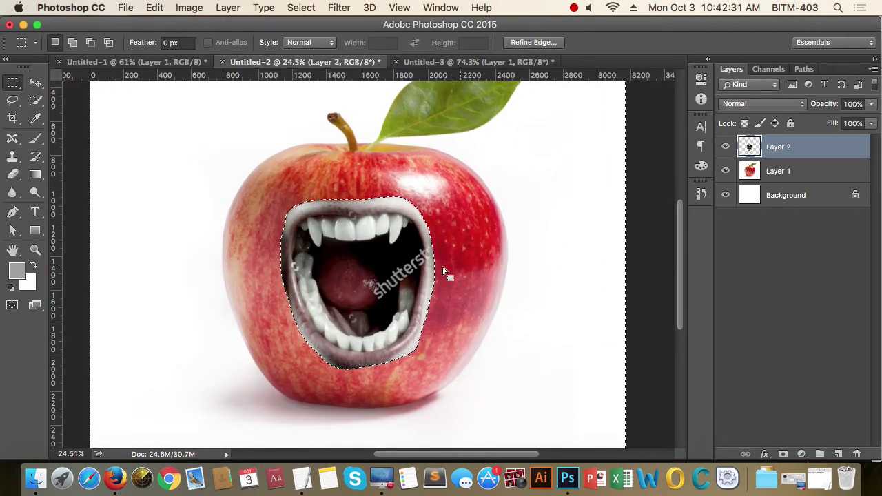
pyautogui.click(308, 7)
pyautogui.moveTo(331, 194)
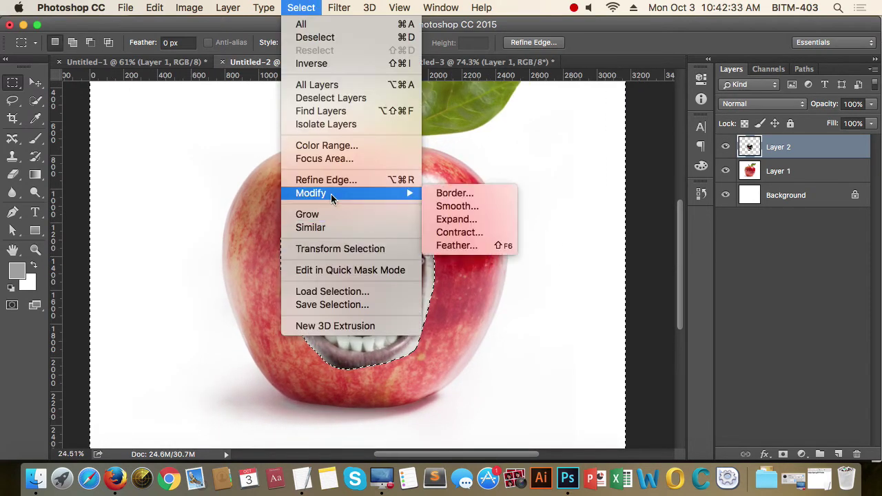
pyautogui.click(456, 246)
pyautogui.write('10')
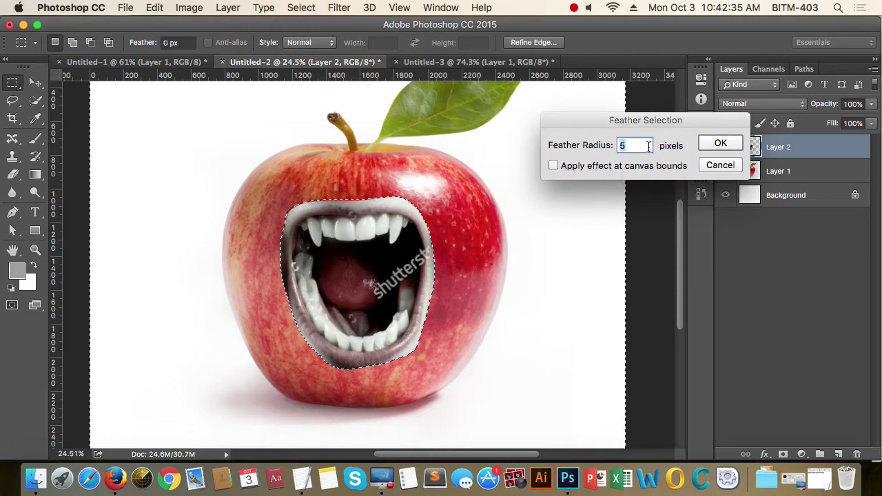
pyautogui.press('Return')
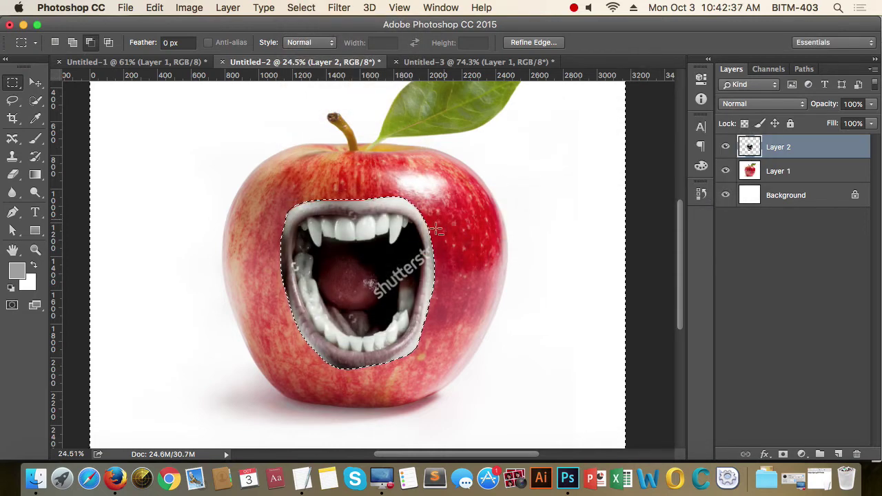
# Step: Delete the feathered outer edge of the mouth on Layer 2 and clear the selection
pyautogui.scroll(5, 462, 320)
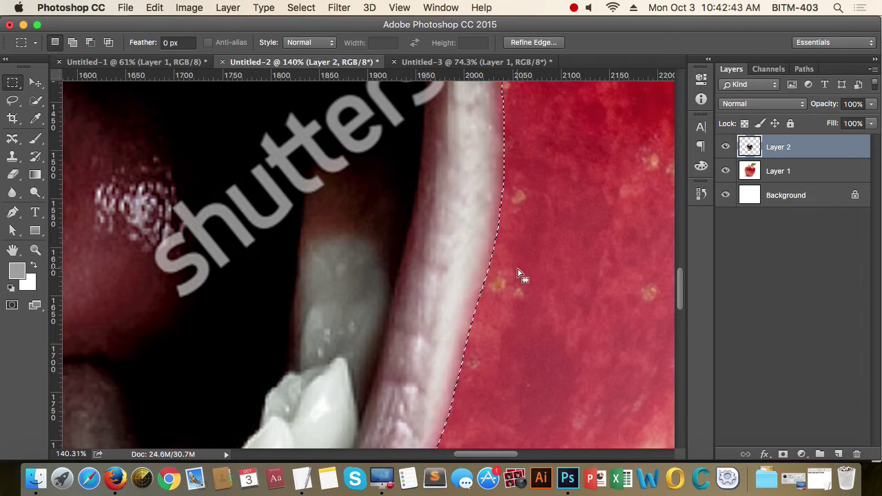
pyautogui.keyDown('alt'); pyautogui.scroll(-10, 520, 271); pyautogui.keyUp('alt')
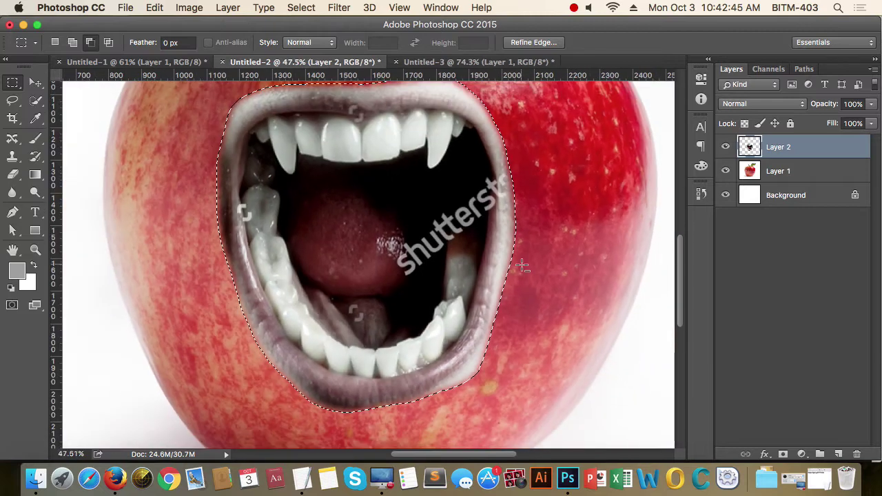
pyautogui.scroll(2, 531, 241)
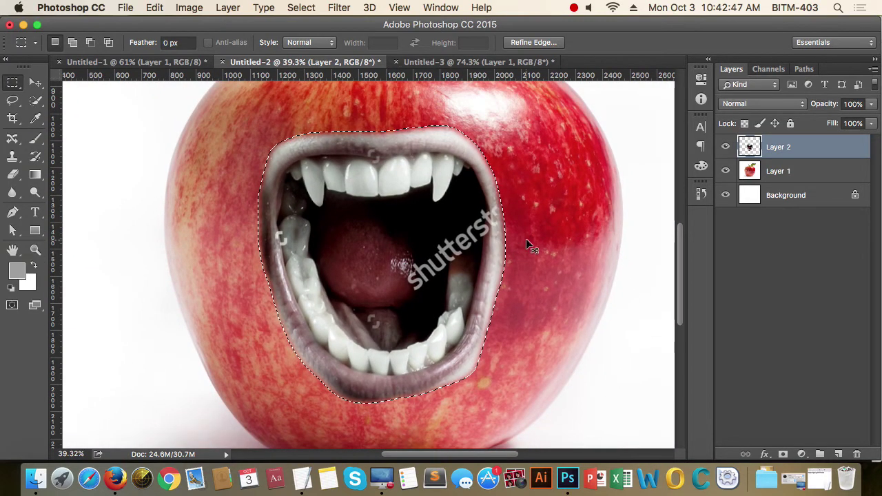
pyautogui.press('super+d')
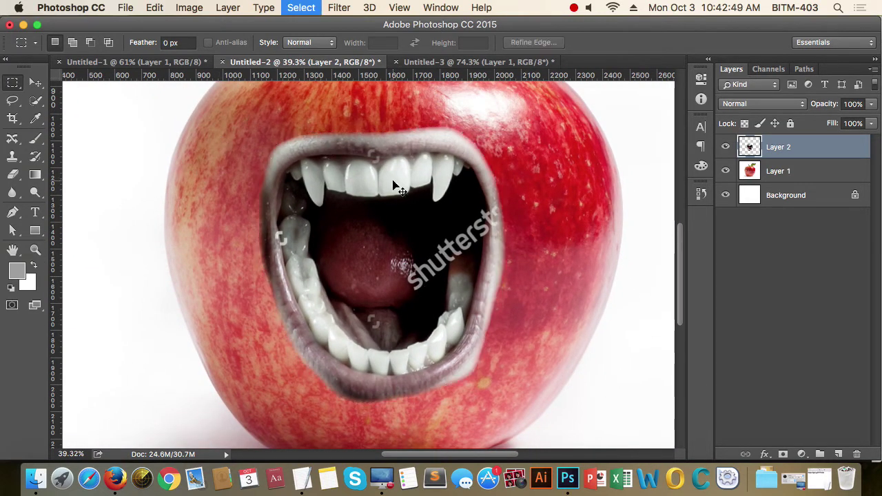
# Step: Examine how the feathered lips blend into the apple, both close up and across the whole image
pyautogui.keyDown('alt'); pyautogui.scroll(-3, 462, 248); pyautogui.keyUp('alt')
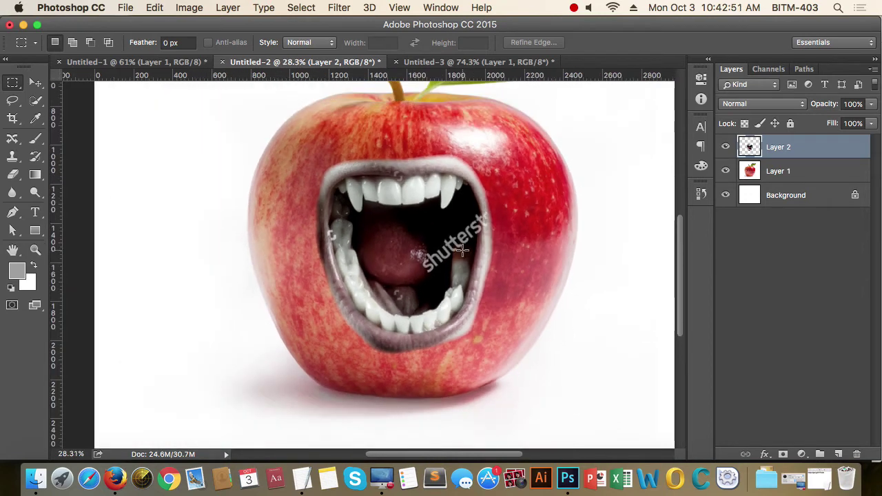
pyautogui.keyDown('alt'); pyautogui.scroll(10, 506, 295); pyautogui.keyUp('alt')
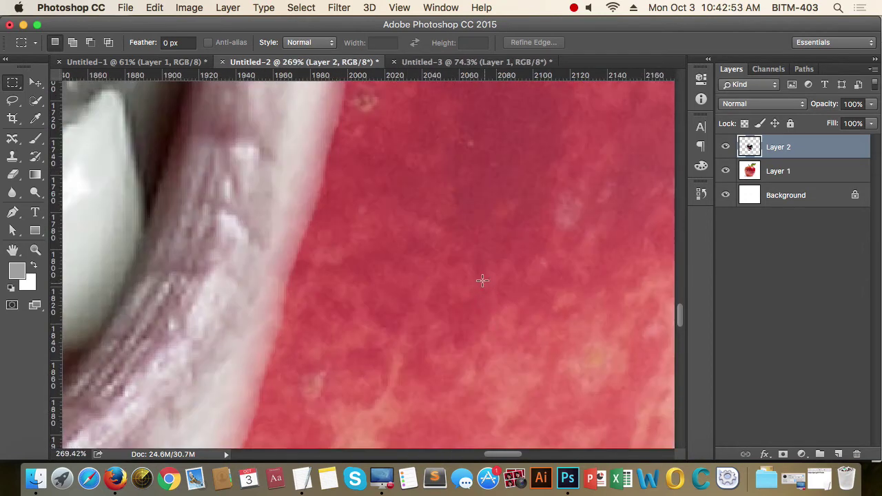
pyautogui.keyDown('alt'); pyautogui.scroll(-6, 319, 238); pyautogui.keyUp('alt')
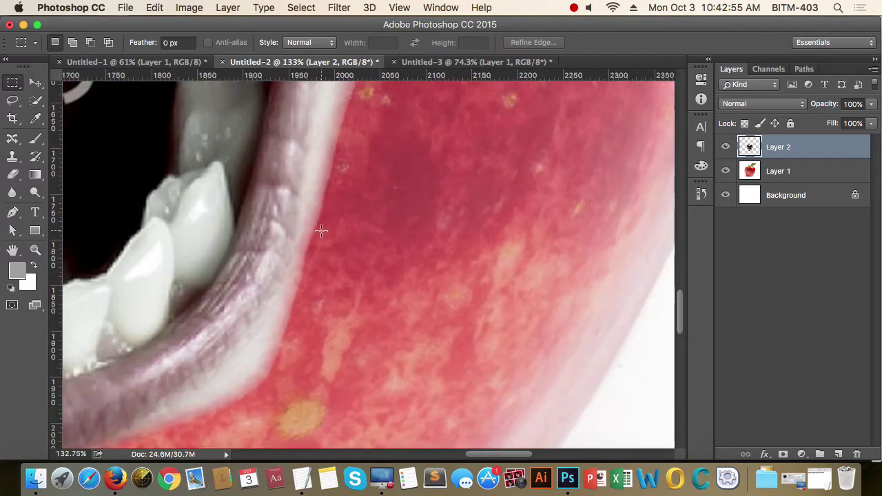
pyautogui.hscroll(-5, 555, 317)
pyautogui.keyDown('alt'); pyautogui.scroll(-5, 488, 284); pyautogui.keyUp('alt')
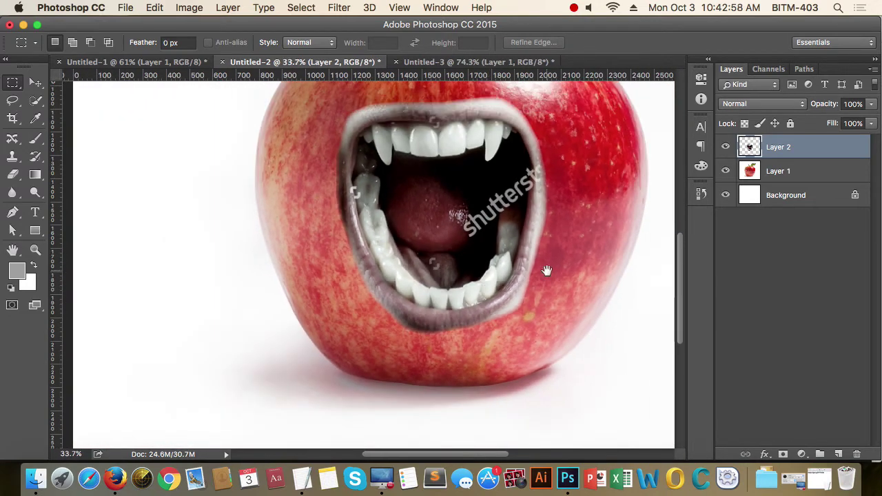
pyautogui.moveTo(542, 269); pyautogui.dragTo(500, 282)
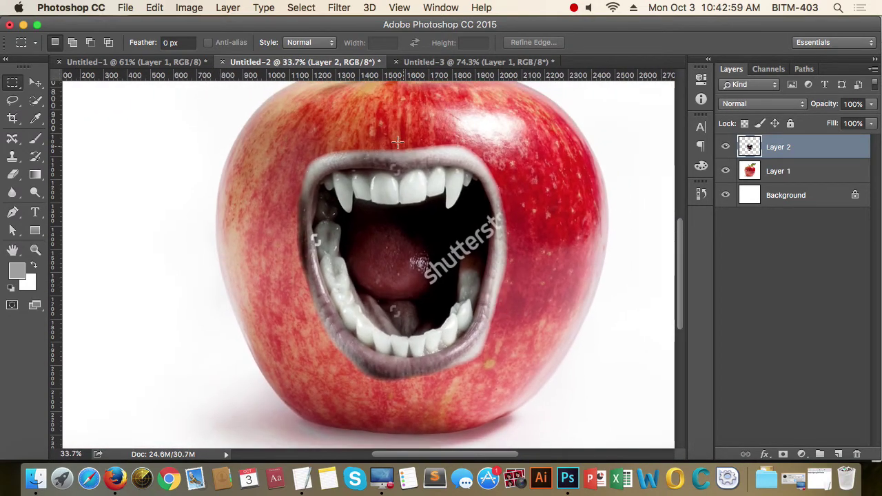
pyautogui.keyDown('alt'); pyautogui.scroll(-3, 369, 204); pyautogui.keyUp('alt')
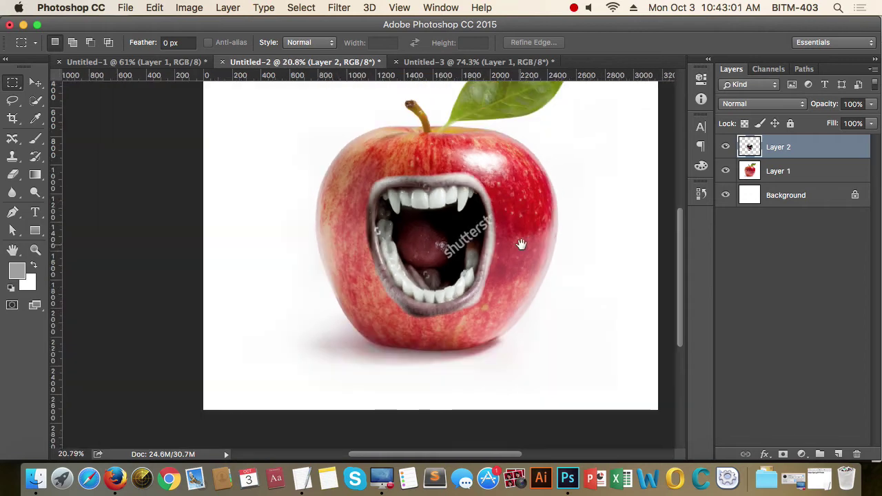
# Step: Move the mouth on Layer 2 slightly higher on the apple and check it against the whole image
pyautogui.hscroll(2, 413, 184)
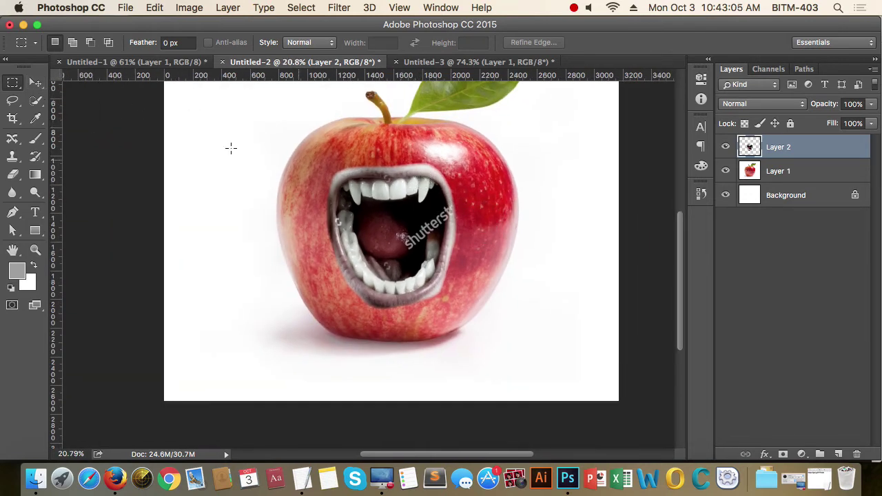
pyautogui.click(35, 82)
pyautogui.moveTo(420, 179); pyautogui.dragTo(415, 175)
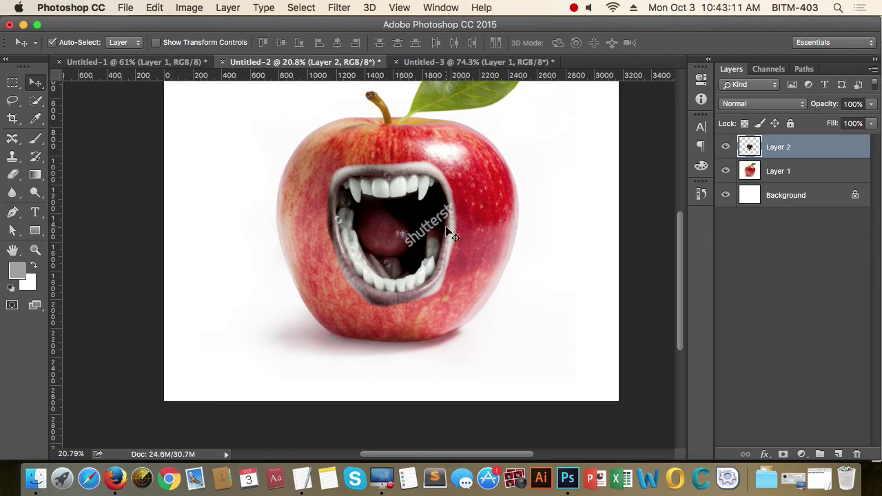
pyautogui.scroll(-2, 460, 202)
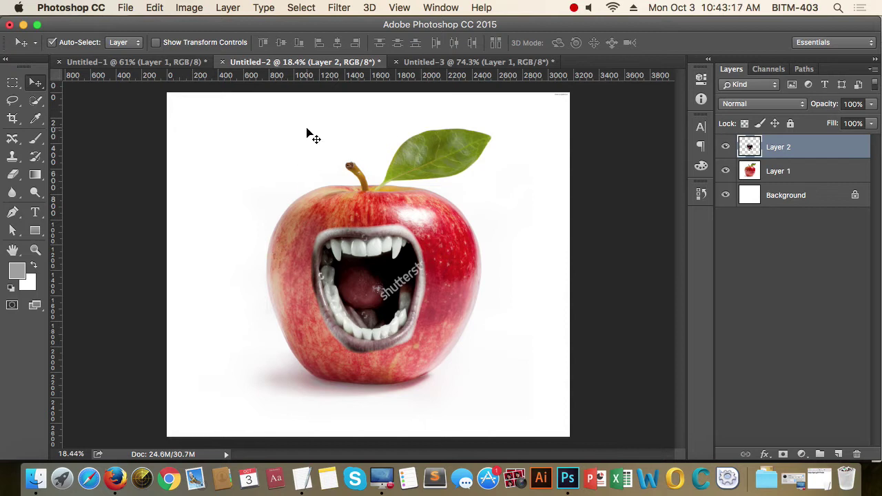
pyautogui.scroll(1, 405, 312)
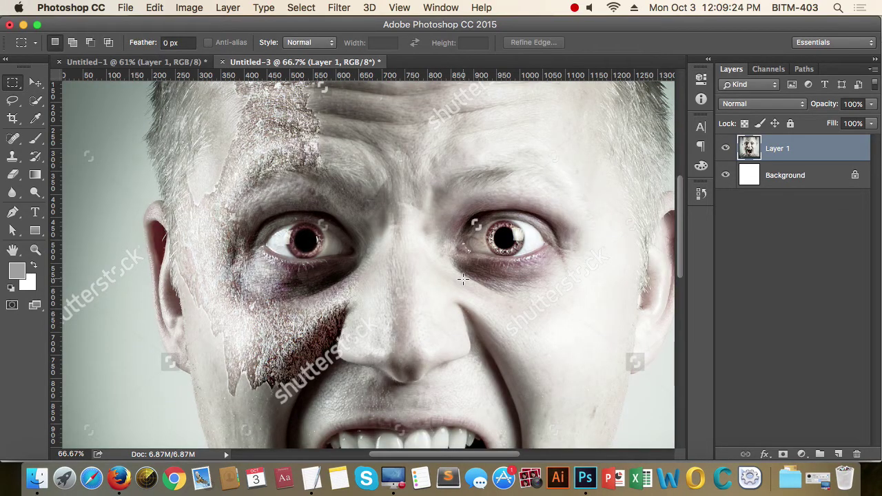
# Step: Start a Polygonal Lasso outline with straight segments around the eye on the unscarred side and across the nose
pyautogui.rightClick(13, 100)
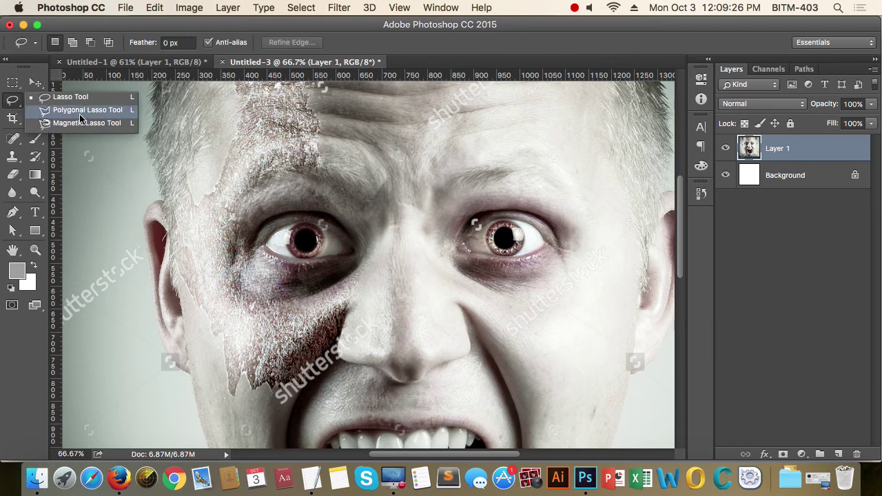
pyautogui.click(86, 111)
pyautogui.click(388, 176)
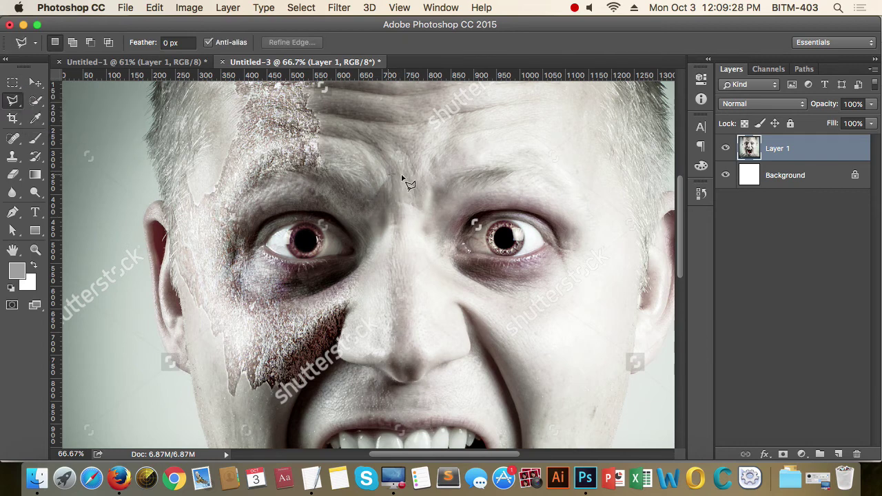
pyautogui.click(569, 145)
pyautogui.click(590, 242)
pyautogui.click(458, 284)
pyautogui.click(289, 311)
pyautogui.click(436, 246)
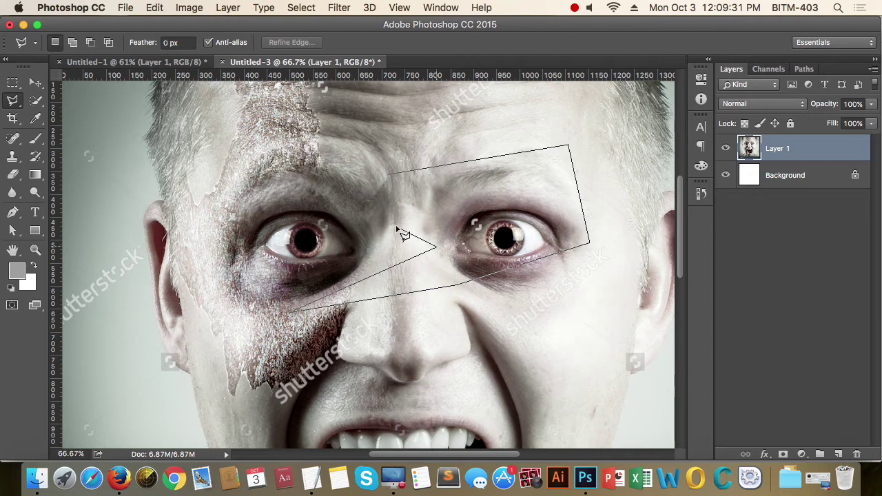
# Step: Extend the polygonal outline with crossing straight segments around the scarred-side eye, over the cheek and across the forehead
pyautogui.click(370, 148)
pyautogui.click(269, 199)
pyautogui.click(262, 243)
pyautogui.click(365, 254)
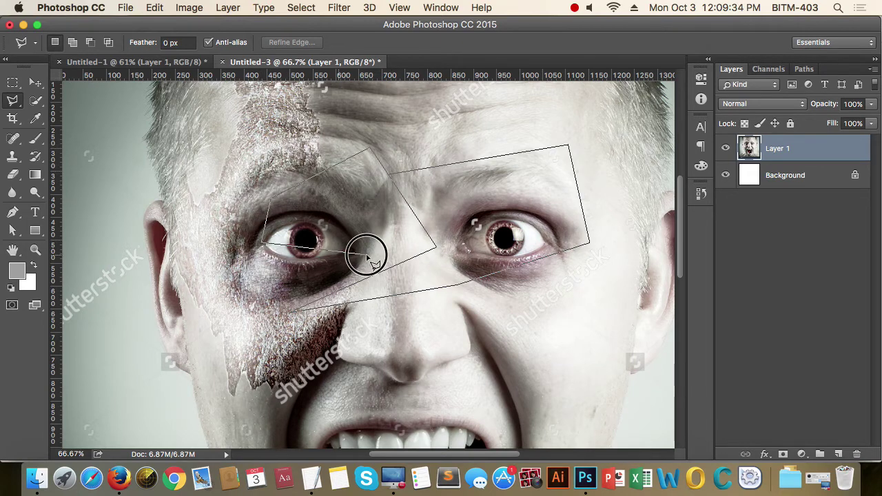
pyautogui.click(536, 345)
pyautogui.click(525, 189)
pyautogui.click(460, 120)
pyautogui.click(398, 143)
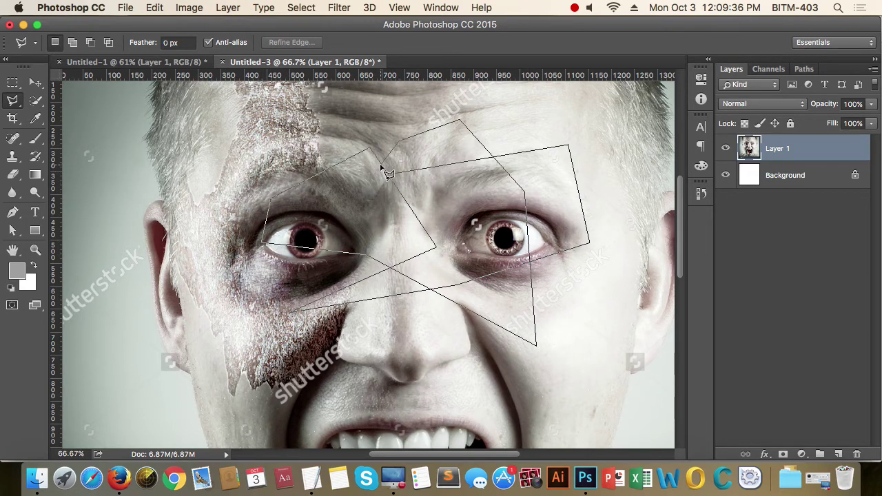
pyautogui.click(322, 218)
pyautogui.click(264, 244)
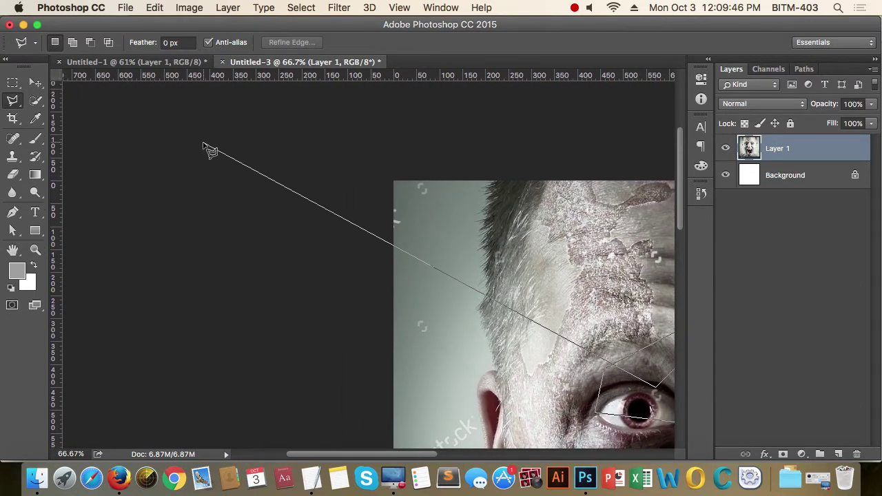
# Step: Carry the polygonal outline past the canvas edge, close it into a selection, and deselect it
pyautogui.hscroll(5, 586, 348)
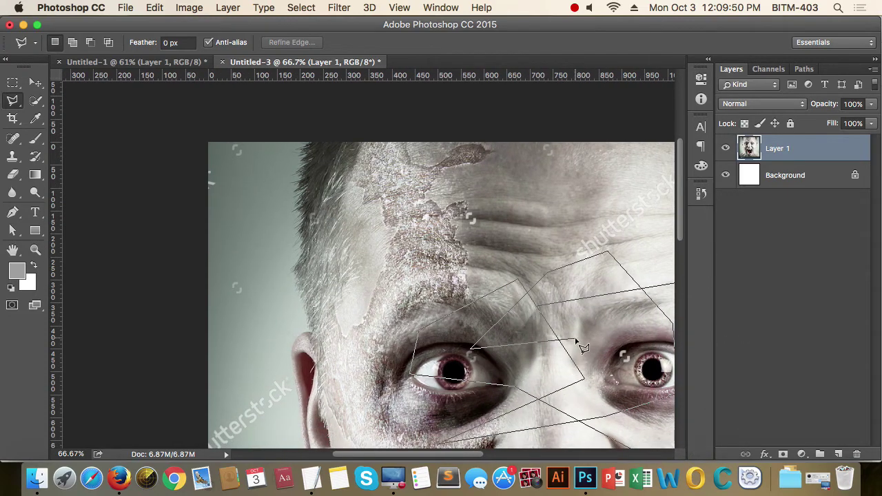
pyautogui.click(31, 81)
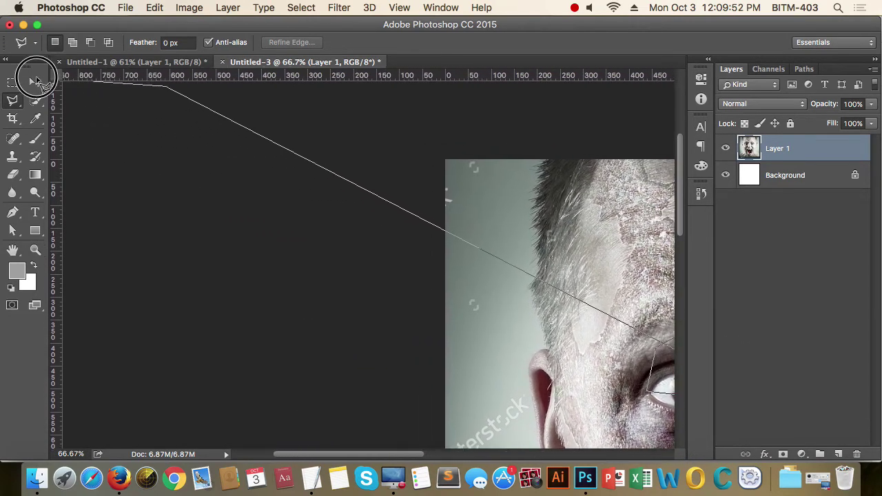
pyautogui.click(237, 271)
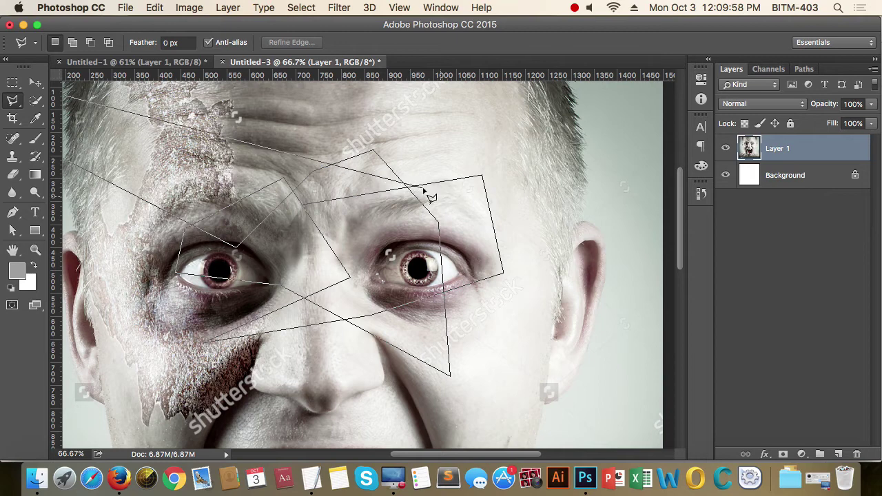
pyautogui.doubleClick(305, 207)
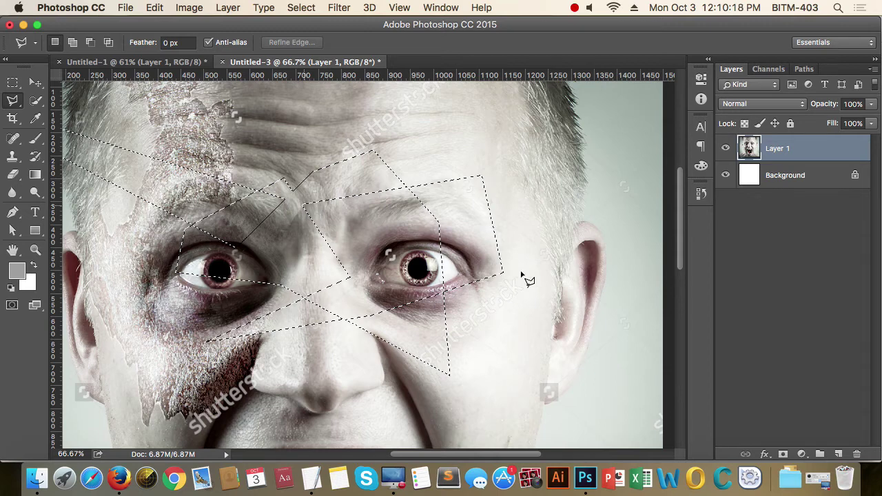
pyautogui.click(311, 228)
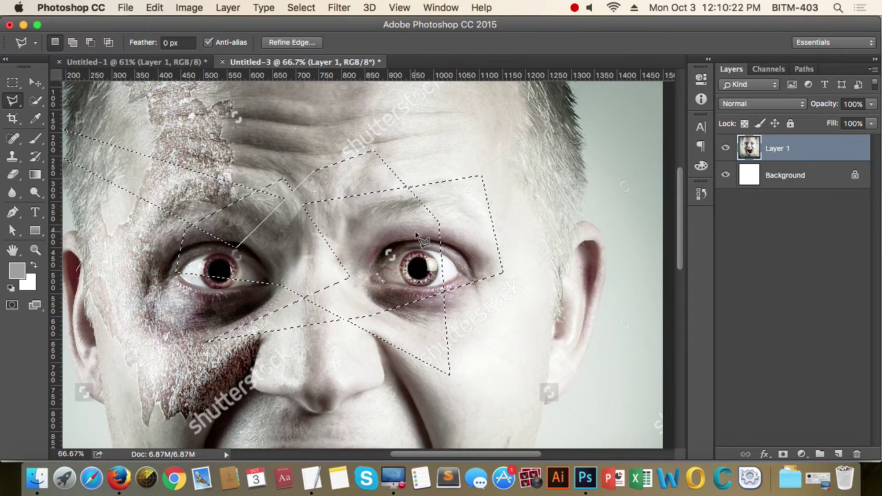
pyautogui.press('super+d')
# Step: Draw another Polygonal Lasso outline of crossing straight segments over the face, from the forehead down to the open mouth
pyautogui.press('super+minus')
pyautogui.press('super+minus')
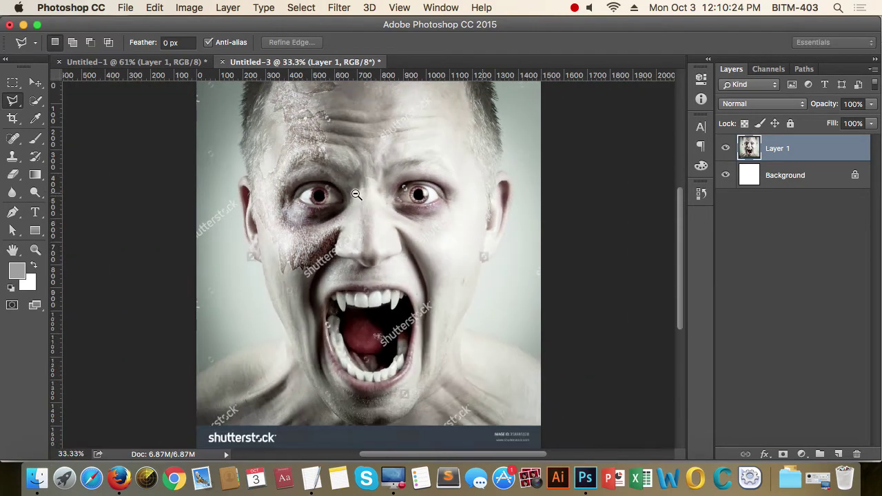
pyautogui.click(414, 135)
pyautogui.click(525, 241)
pyautogui.click(299, 296)
pyautogui.click(507, 124)
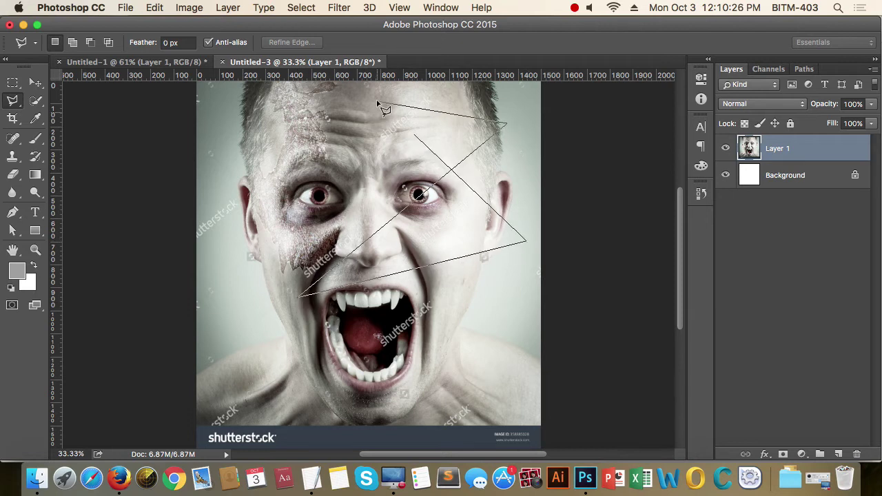
pyautogui.click(376, 101)
pyautogui.click(362, 172)
pyautogui.click(461, 101)
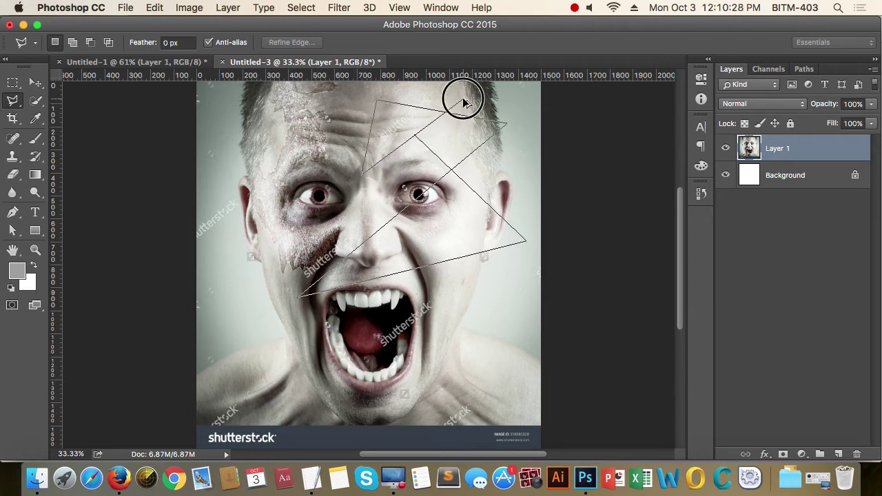
pyautogui.click(405, 337)
pyautogui.click(237, 188)
pyautogui.click(248, 117)
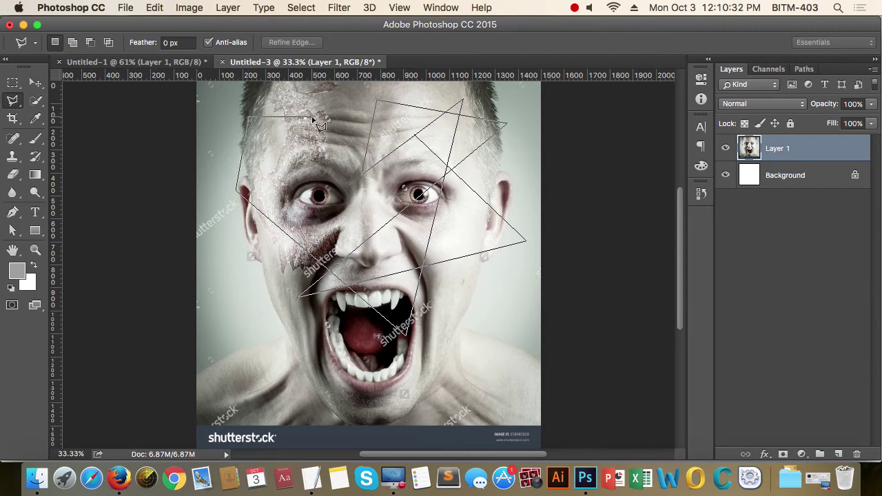
pyautogui.click(314, 120)
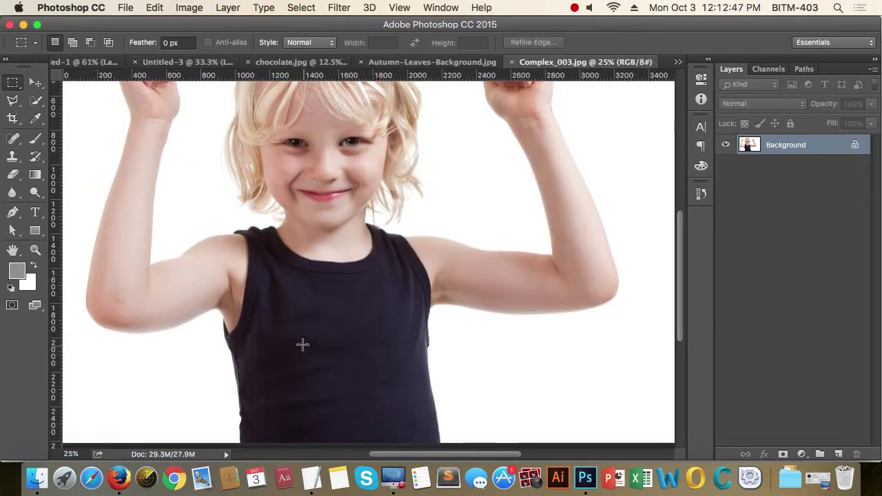
# Step: With the Magnetic Lasso, trace the dark tank top in Complex_003.jpg from one shoulder strap along the neckline and the opposite armhole
pyautogui.click(12, 100)
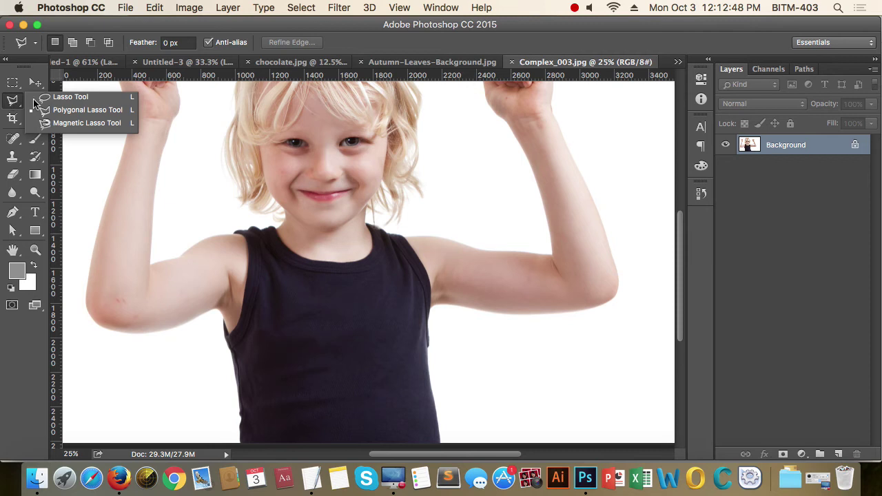
pyautogui.click(108, 126)
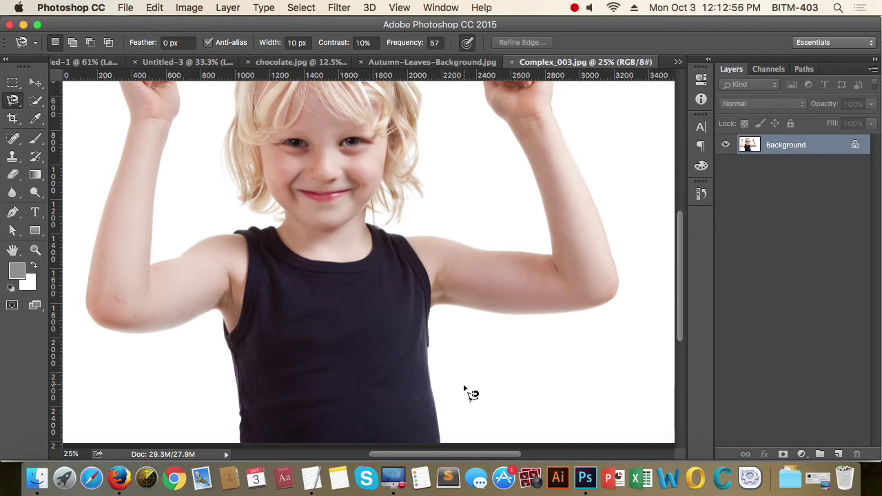
pyautogui.click(412, 364)
pyautogui.scroll(-3, 351, 333)
pyautogui.hscroll(-3, 351, 333)
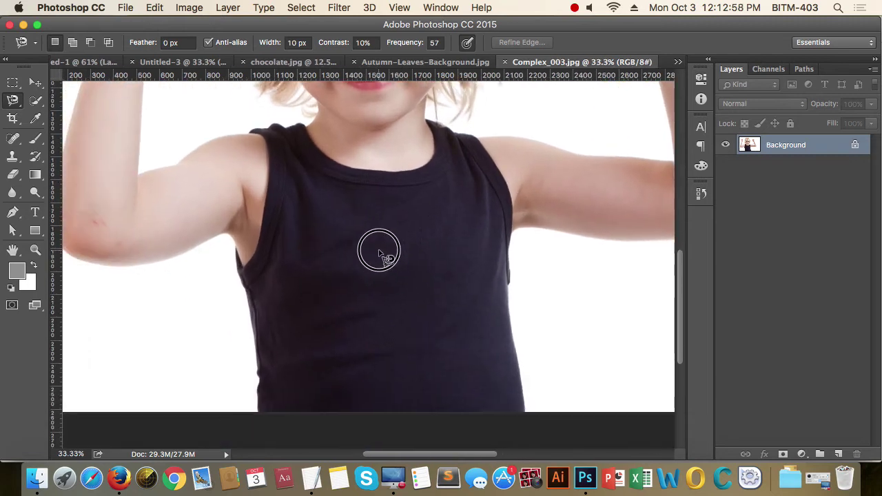
pyautogui.click(460, 150)
pyautogui.scroll(3, 453, 161)
pyautogui.hscroll(-3, 453, 161)
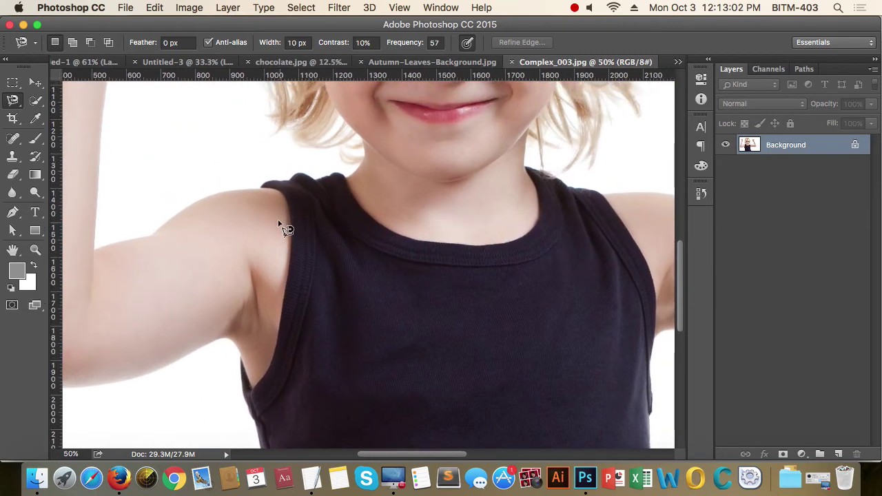
pyautogui.click(260, 187)
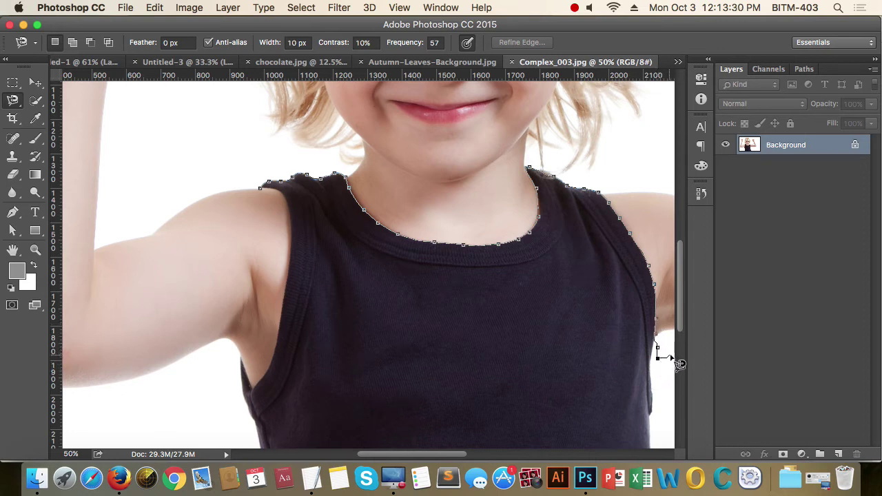
# Step: Continue the magnetic outline down the side of the tank top and along the image's lower edge to the opposite corner
pyautogui.moveTo(679, 364); pyautogui.dragTo(561, 262)
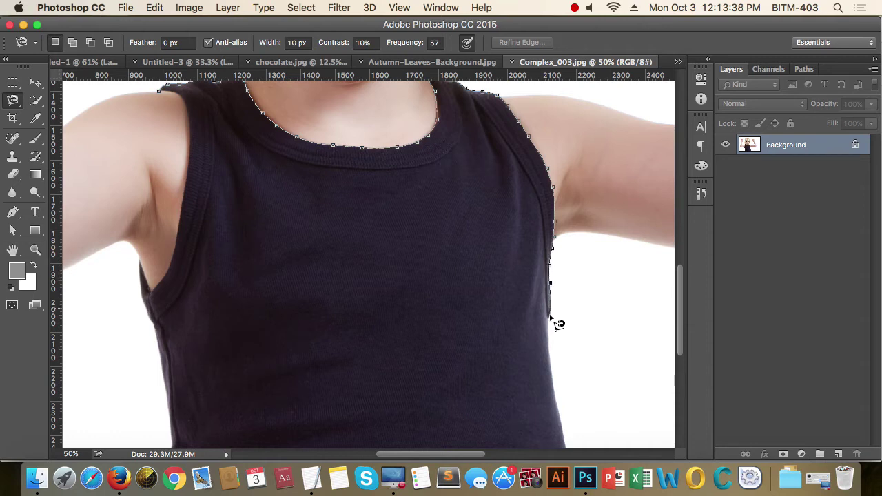
pyautogui.scroll(-5, 547, 285)
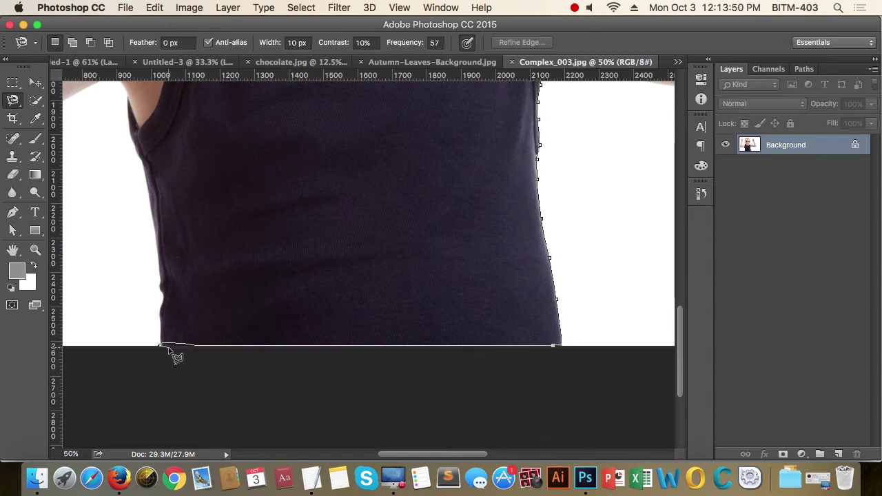
pyautogui.click(162, 347)
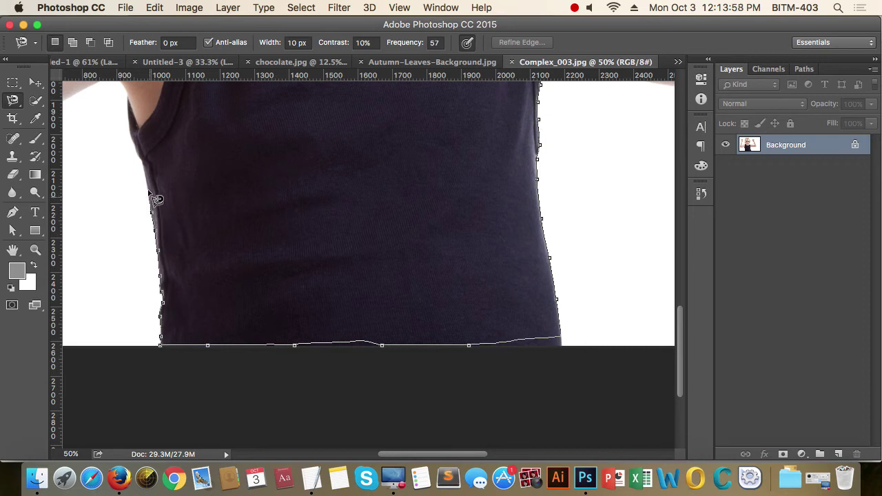
# Step: Trace the remaining side and armhole of the tank top and close the magnetic outline at its starting point on the shoulder
pyautogui.moveTo(147, 189)
pyautogui.mouseDown()
pyautogui.moveTo(256, 305)
pyautogui.moveTo(271, 308)
pyautogui.mouseUp()
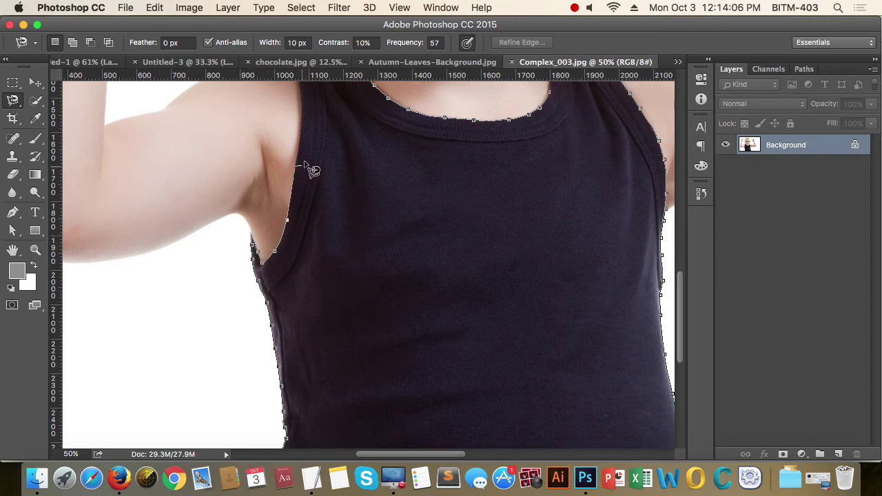
pyautogui.moveTo(305, 129); pyautogui.dragTo(330, 211)
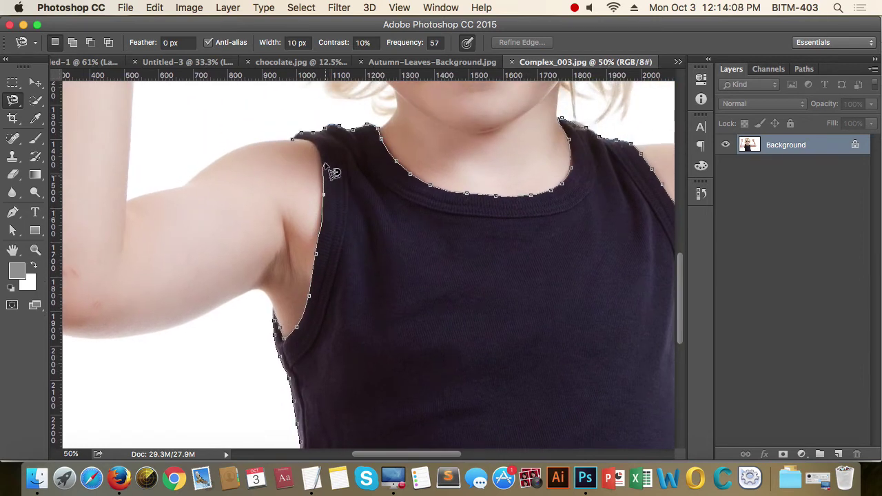
pyautogui.click(293, 142)
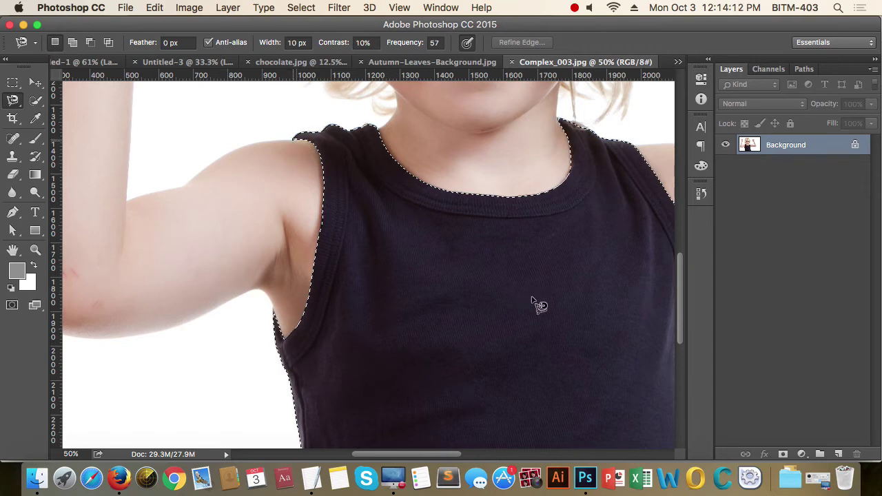
pyautogui.keyDown('alt'); pyautogui.keyDown('super'); pyautogui.click(489, 292); pyautogui.keyUp('super'); pyautogui.keyUp('alt')
pyautogui.keyDown('alt'); pyautogui.keyDown('super'); pyautogui.click(488, 292); pyautogui.keyUp('super'); pyautogui.keyUp('alt')
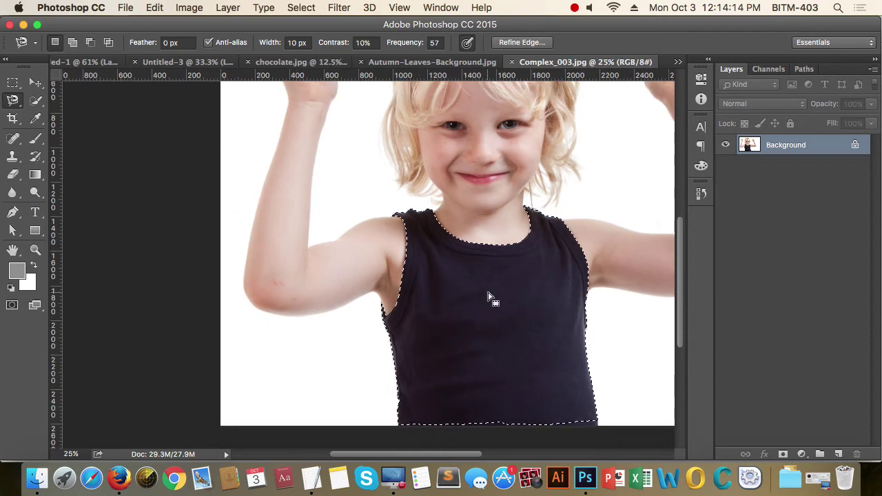
# Step: Clear the magnetic outline and select the dark tank top with the Quick Selection Tool in add-to-selection mode
pyautogui.press('m')
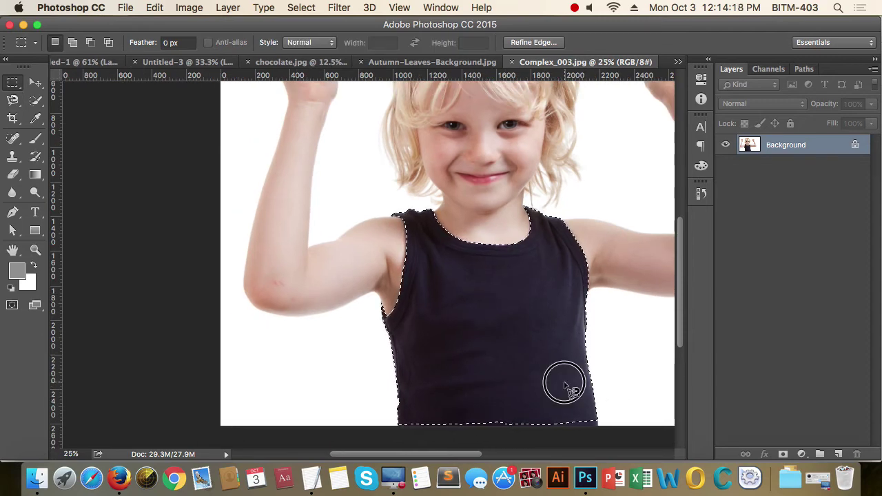
pyautogui.moveTo(567, 384); pyautogui.dragTo(526, 328)
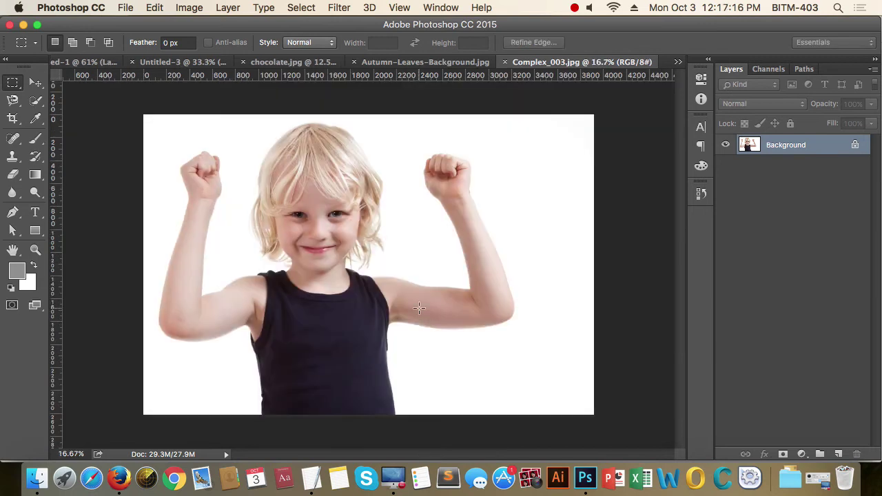
pyautogui.click(35, 103)
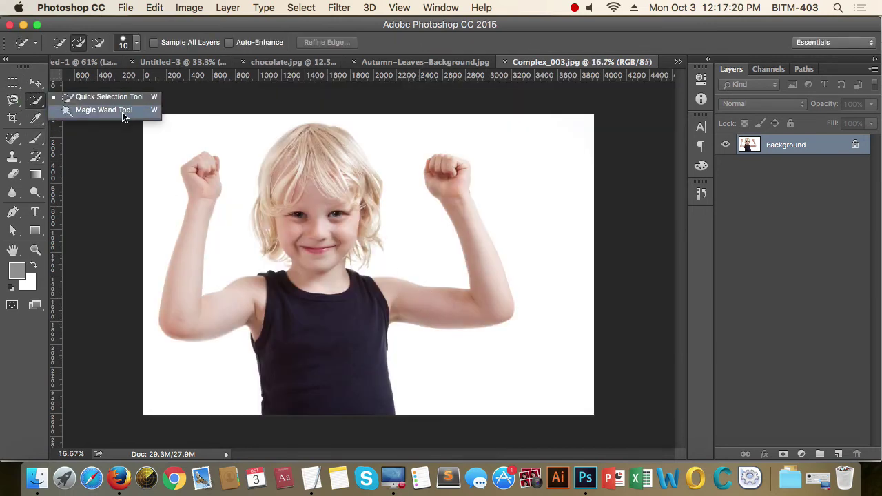
pyautogui.click(112, 98)
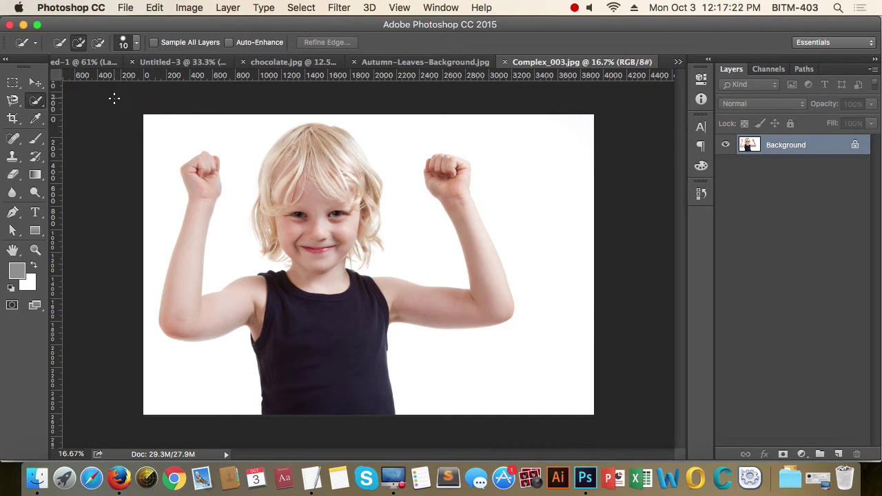
pyautogui.click(60, 44)
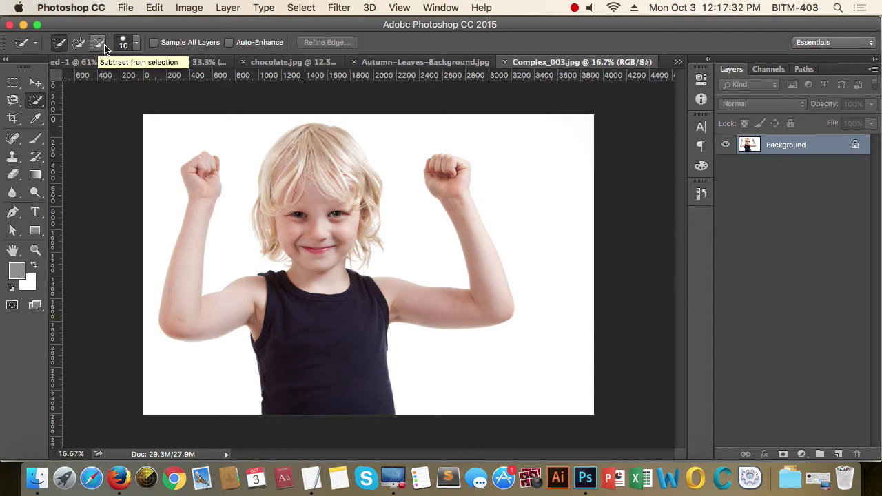
pyautogui.click(79, 44)
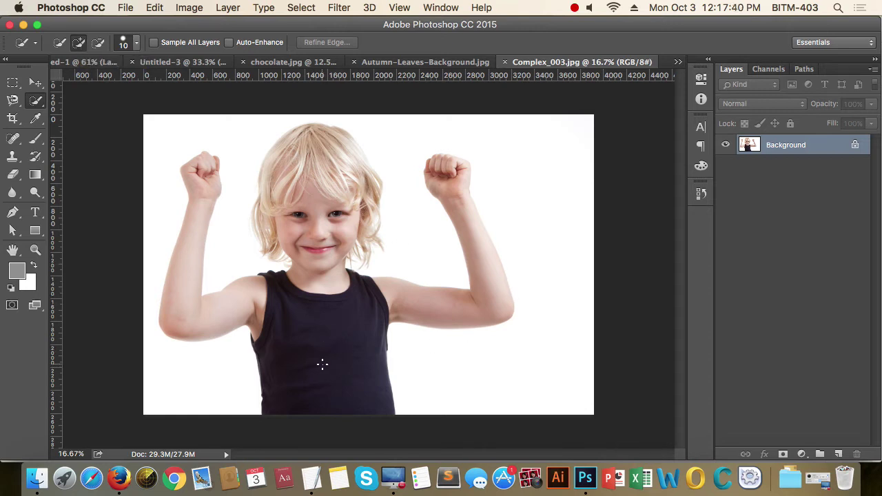
pyautogui.moveTo(321, 364)
pyautogui.mouseDown()
pyautogui.moveTo(335, 375)
pyautogui.moveTo(315, 358)
pyautogui.moveTo(339, 333)
pyautogui.mouseUp()
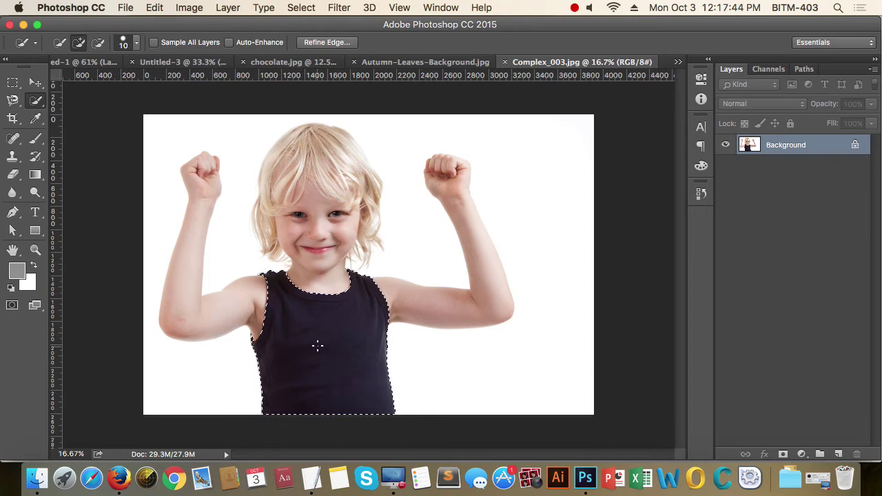
# Step: Examine the tank top selection's edges close up along the shoulders, armholes, sides and lower edge of the image
pyautogui.moveTo(283, 314); pyautogui.dragTo(363, 352)
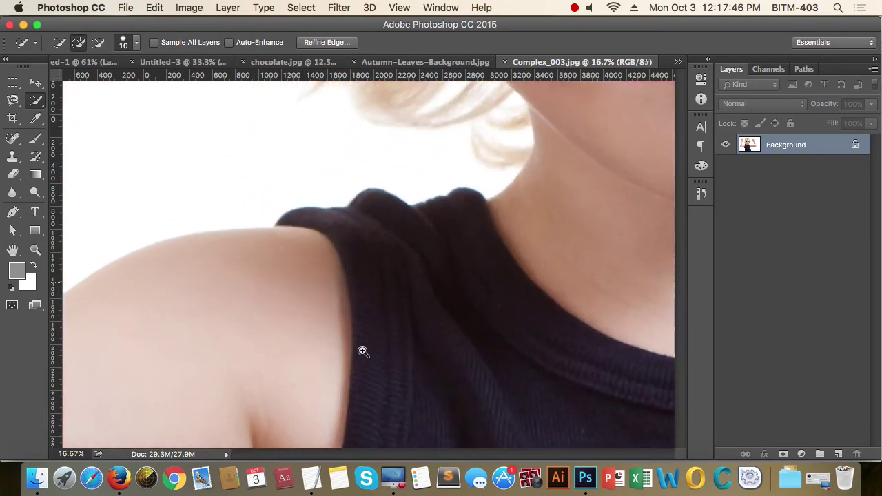
pyautogui.click(462, 335)
pyautogui.click(428, 382)
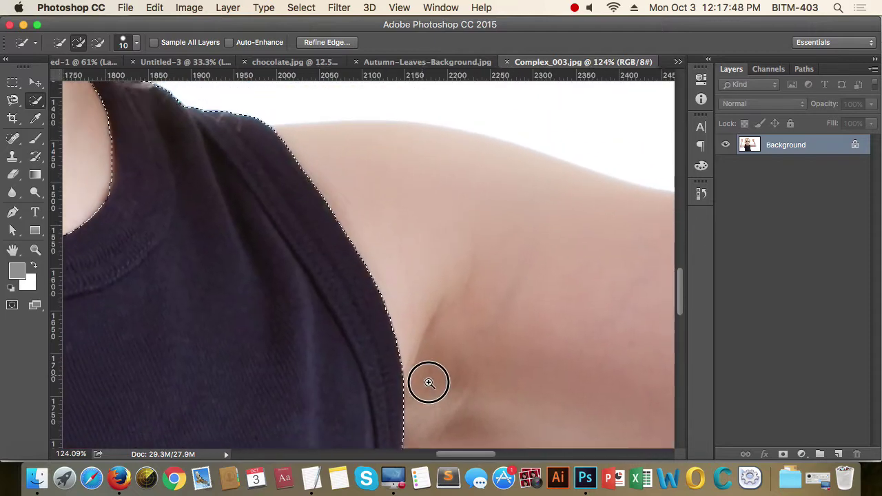
pyautogui.scroll(-10, 429, 383)
pyautogui.hscroll(-5, 319, 353)
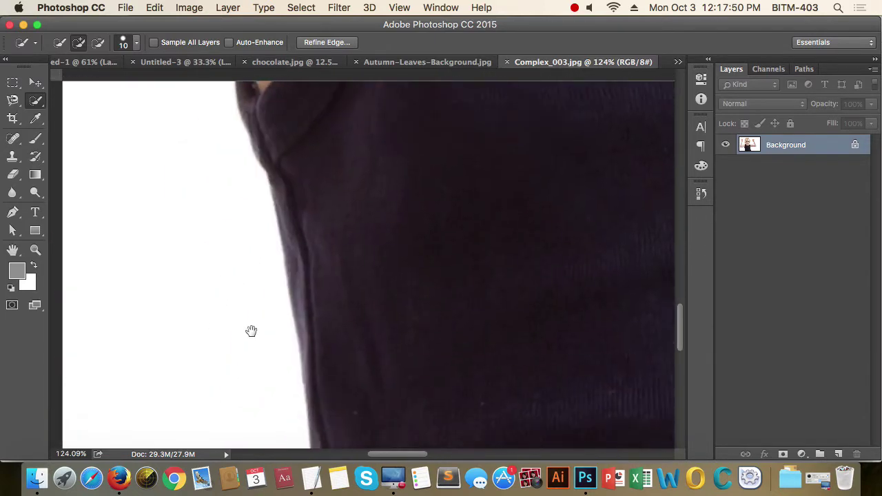
pyautogui.hscroll(-3, 250, 331)
pyautogui.scroll(-6, 400, 308)
pyautogui.hscroll(8, 260, 361)
pyautogui.scroll(3, 260, 360)
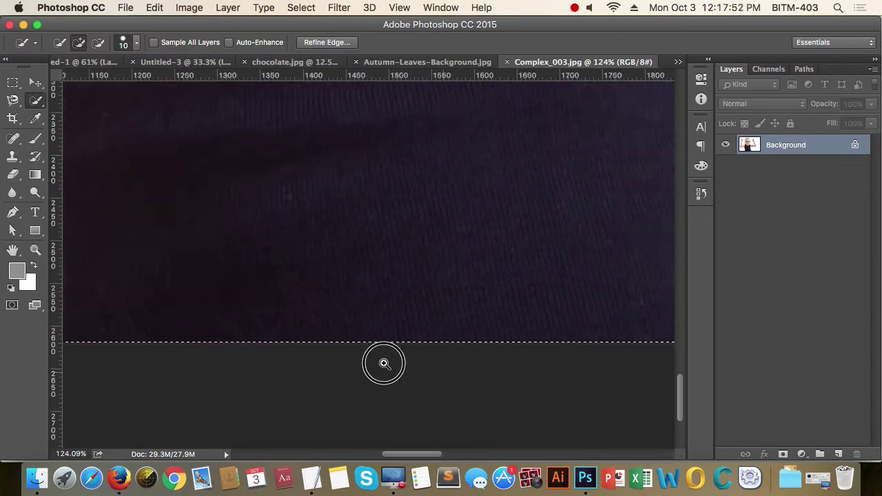
pyautogui.hscroll(10, 384, 364)
pyautogui.scroll(1, 384, 363)
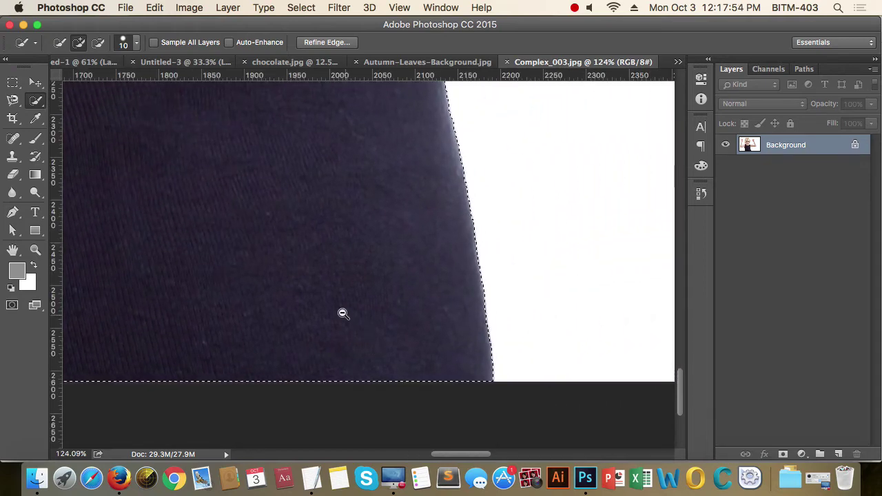
pyautogui.keyDown('alt'); pyautogui.click(342, 314); pyautogui.keyUp('alt')
pyautogui.keyDown('alt'); pyautogui.click(315, 301); pyautogui.keyUp('alt')
pyautogui.moveTo(321, 282); pyautogui.dragTo(484, 395)
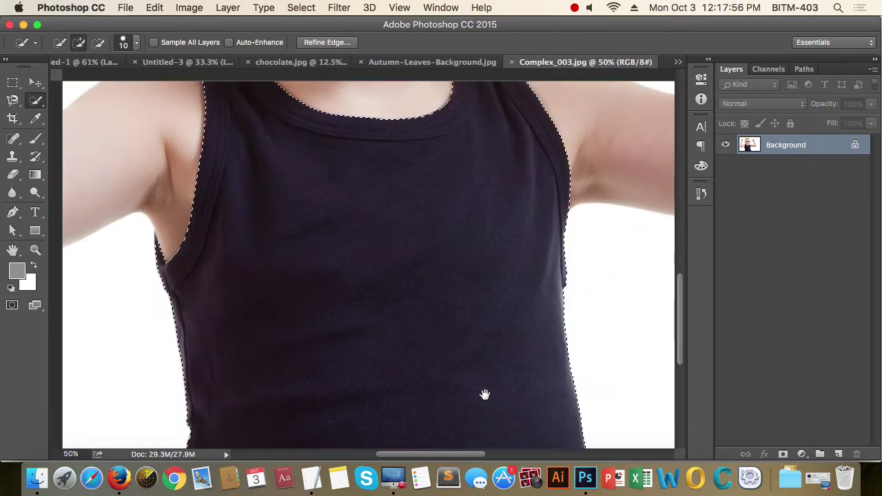
pyautogui.press('super+r')
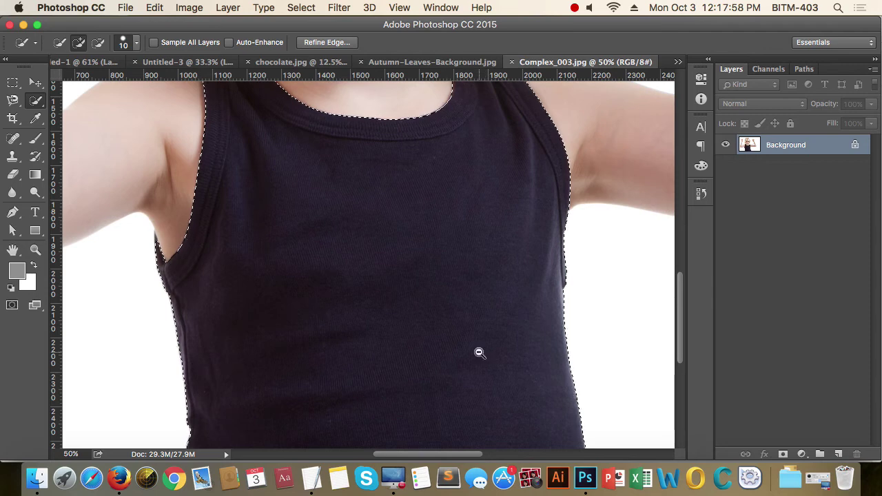
pyautogui.keyDown('alt'); pyautogui.click(421, 257); pyautogui.keyUp('alt')
pyautogui.keyDown('alt'); pyautogui.click(421, 256); pyautogui.keyUp('alt')
pyautogui.keyDown('alt'); pyautogui.click(421, 256); pyautogui.keyUp('alt')
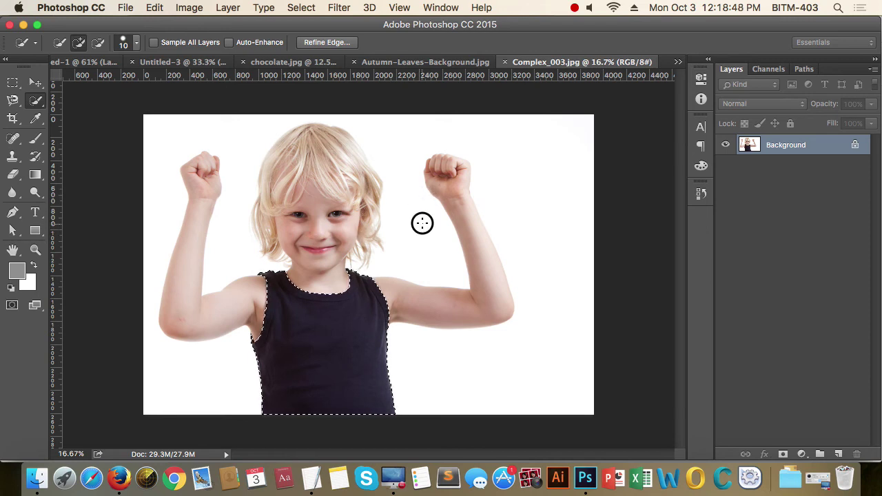
# Step: Extend the Quick Selection over the white background on both sides of the child until the selection covers the whole image
pyautogui.moveTo(409, 173); pyautogui.dragTo(407, 130)
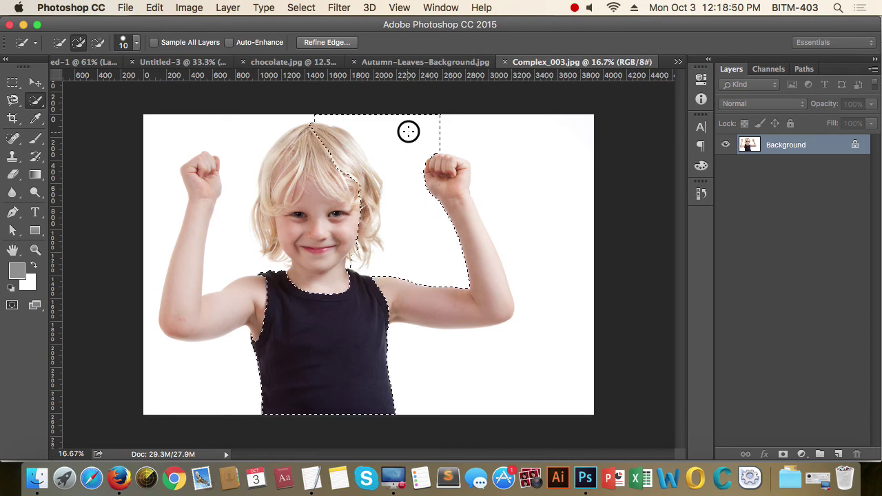
pyautogui.moveTo(514, 159)
pyautogui.mouseDown()
pyautogui.moveTo(570, 334)
pyautogui.moveTo(518, 376)
pyautogui.mouseUp()
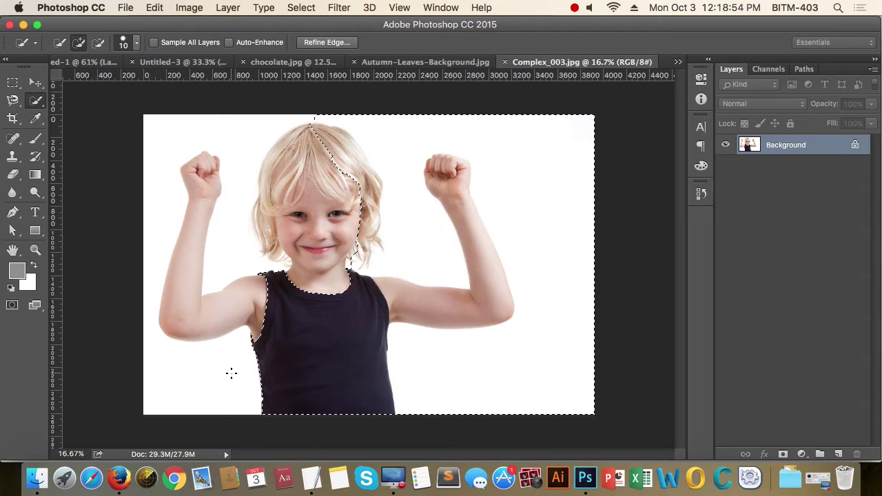
pyautogui.moveTo(231, 372)
pyautogui.mouseDown()
pyautogui.moveTo(187, 362)
pyautogui.moveTo(168, 213)
pyautogui.moveTo(209, 132)
pyautogui.moveTo(242, 211)
pyautogui.mouseUp()
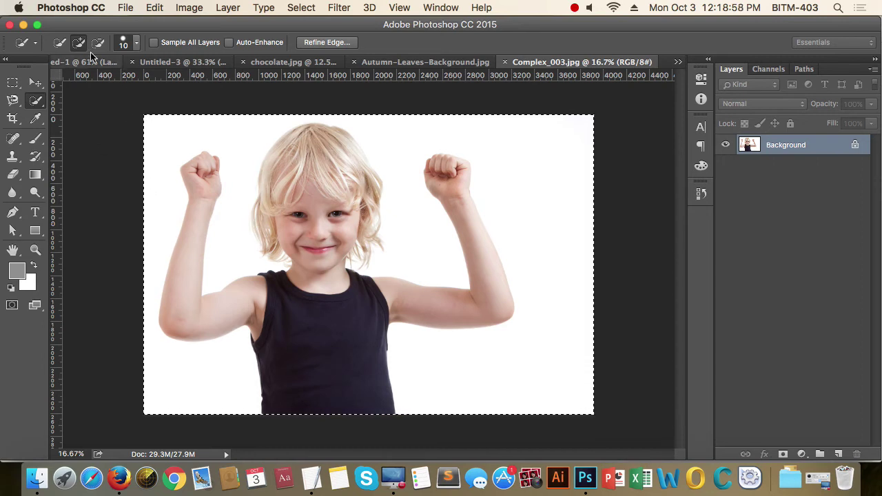
# Step: Switch the Quick Selection Tool to subtract from selection, enlarge its brush to 700, and remove the tank top from the selection
pyautogui.press('alt')
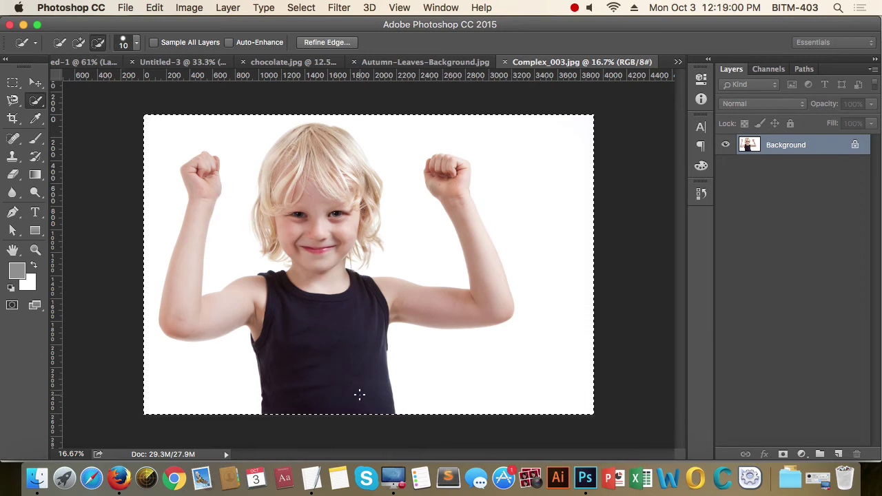
pyautogui.press(']')
pyautogui.press(']')
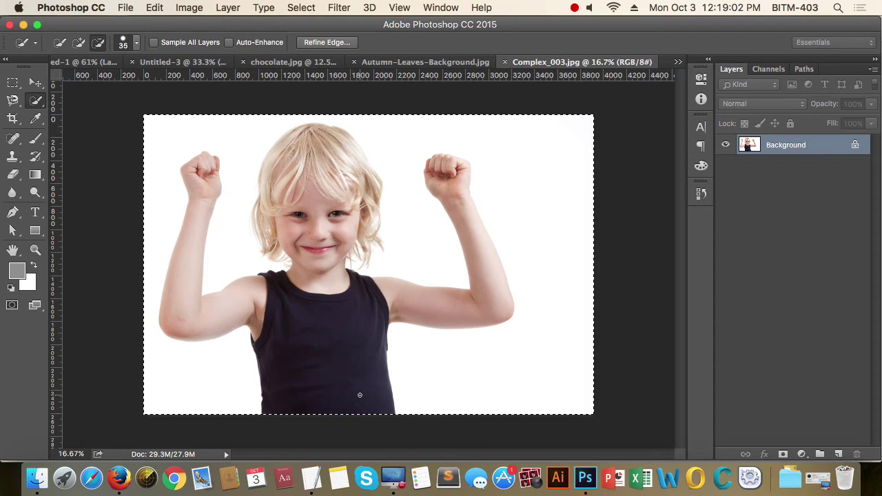
pyautogui.press(']')
pyautogui.press(']')
pyautogui.press(']')
pyautogui.press(']')
pyautogui.press(']')
pyautogui.press(']')
pyautogui.press(']')
pyautogui.press(']')
pyautogui.press(']')
pyautogui.press(']')
pyautogui.press(']')
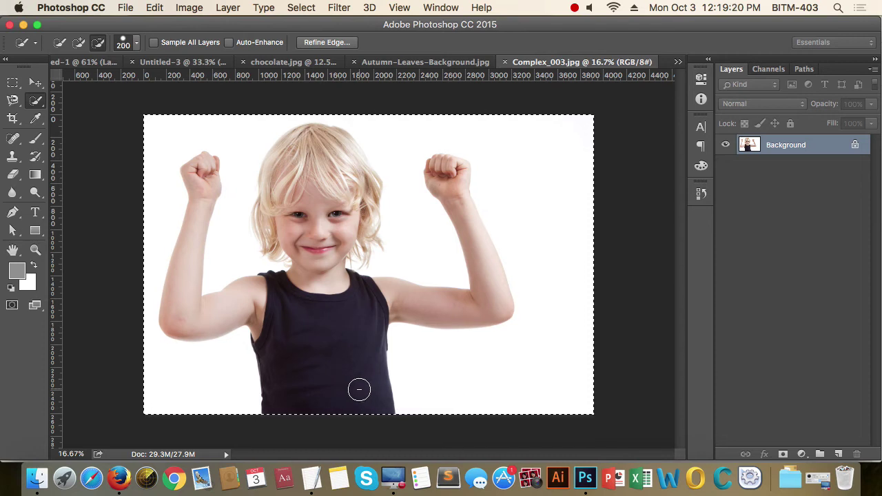
pyautogui.press('[')
pyautogui.press('[')
pyautogui.press('[')
pyautogui.press('[')
pyautogui.press('[')
pyautogui.press(']')
pyautogui.press(']')
pyautogui.press(']')
pyautogui.press(']')
pyautogui.press(']')
pyautogui.press(']')
pyautogui.press(']')
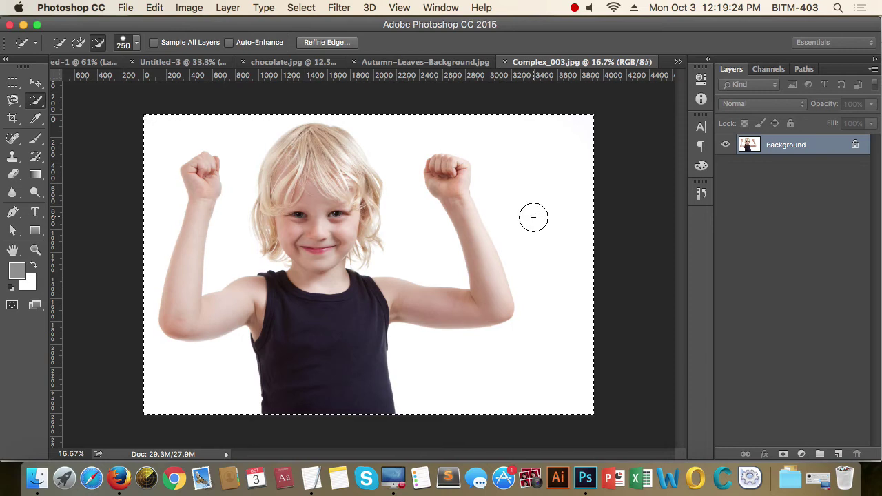
pyautogui.press(']')
pyautogui.press(']')
pyautogui.press(']')
pyautogui.press('[')
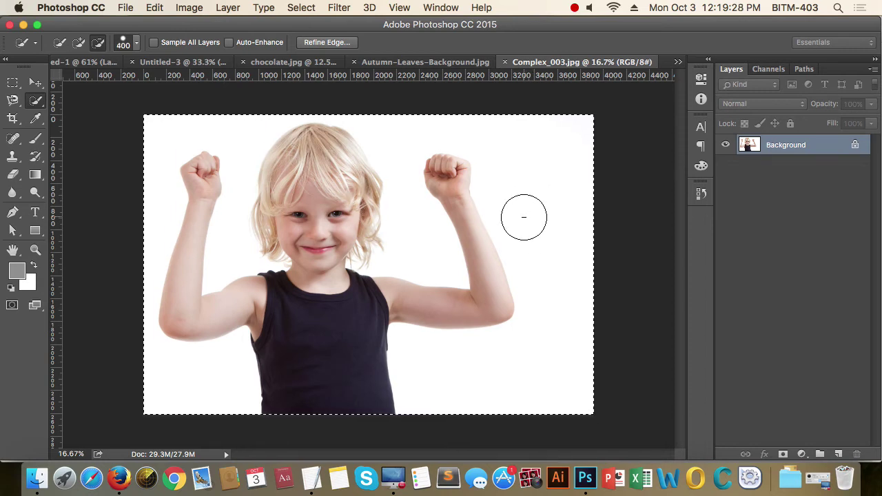
pyautogui.press(']')
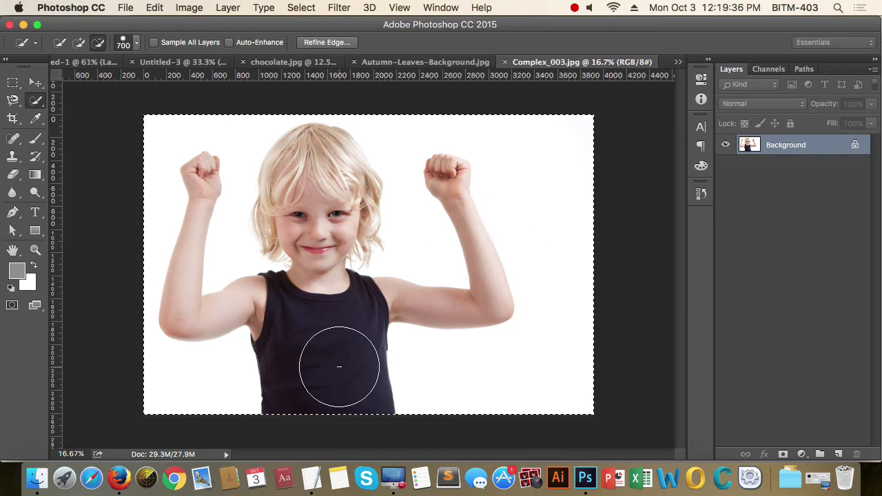
pyautogui.moveTo(339, 366)
pyautogui.mouseDown()
pyautogui.moveTo(342, 374)
pyautogui.moveTo(324, 388)
pyautogui.moveTo(327, 374)
pyautogui.moveTo(313, 384)
pyautogui.mouseUp()
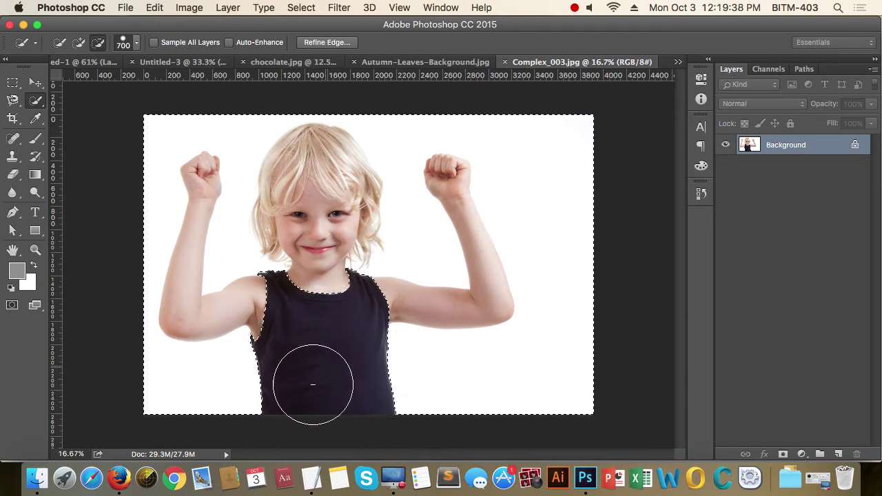
# Step: With the subtracting brush reduced to 300, remove the neck, face and upper hair from the selection
pyautogui.click(96, 44)
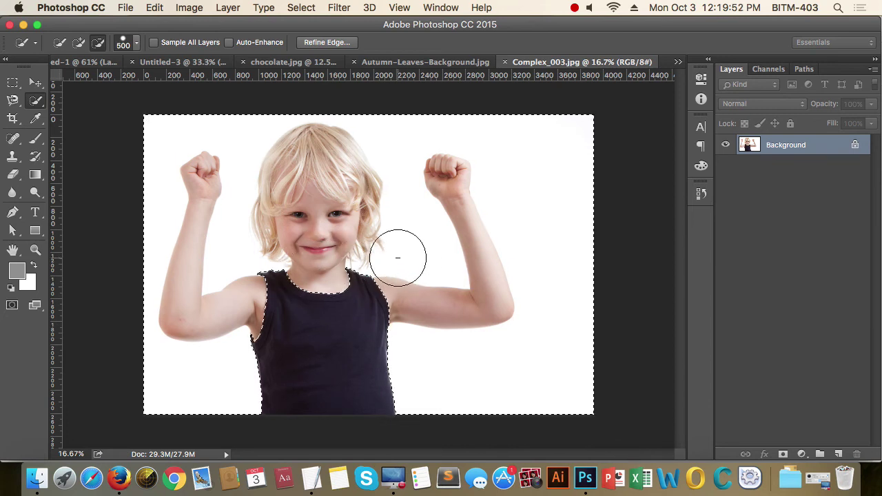
pyautogui.press('[')
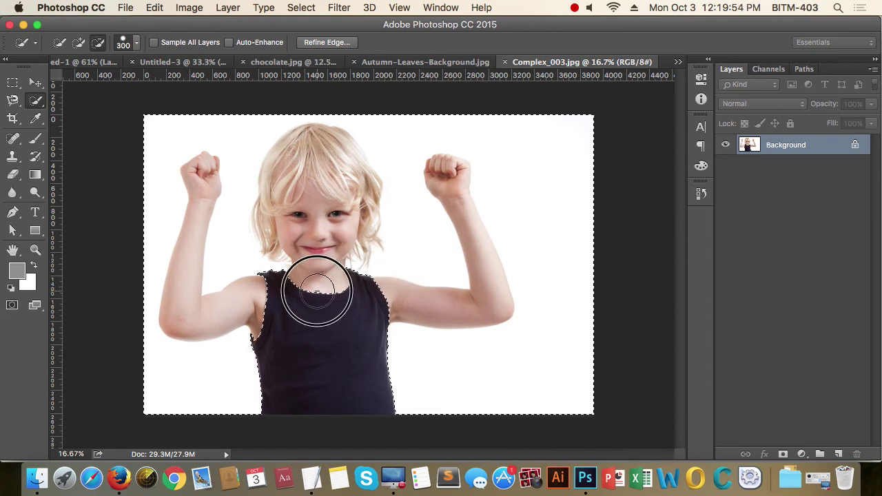
pyautogui.moveTo(316, 291)
pyautogui.mouseDown()
pyautogui.moveTo(319, 236)
pyautogui.moveTo(309, 214)
pyautogui.mouseUp()
pyautogui.moveTo(313, 181)
pyautogui.mouseDown()
pyautogui.moveTo(344, 164)
pyautogui.moveTo(314, 149)
pyautogui.moveTo(287, 180)
pyautogui.mouseUp()
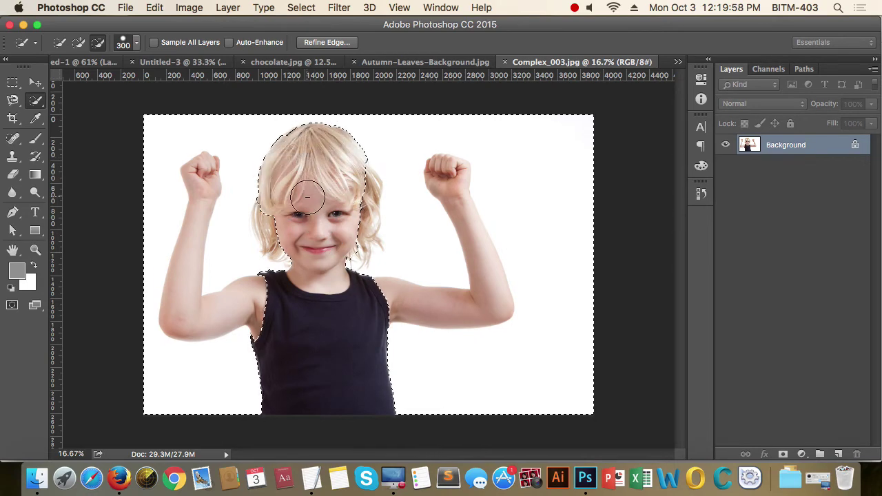
# Step: Reduce the subtracting brush to 250 and remove the remaining hair at the sides of the face from the selection
pyautogui.press('[')
pyautogui.press('[')
pyautogui.press('[')
pyautogui.press('[')
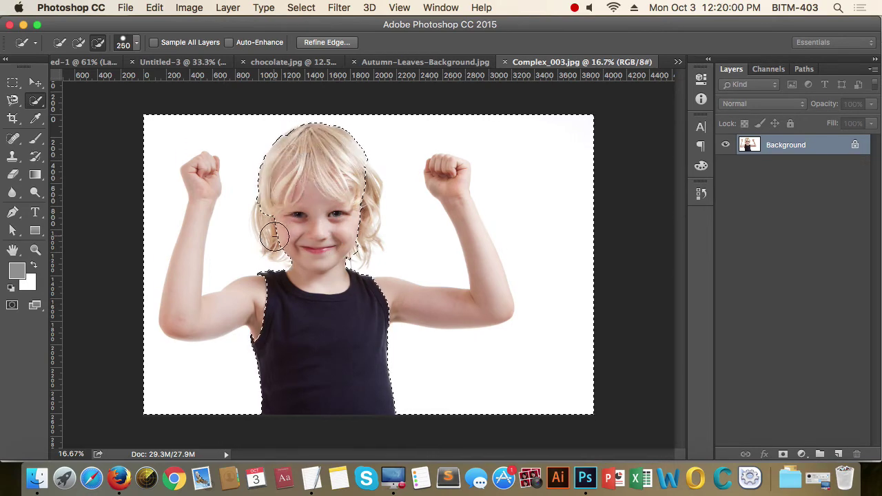
pyautogui.click(269, 232)
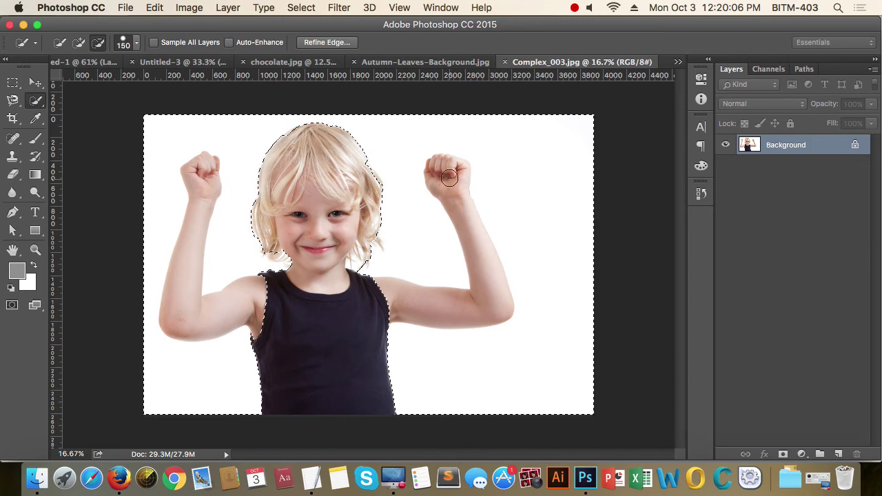
# Step: Subtract both raised arms and fists from the selection with a 150 brush, and touch up the hair beside the neck
pyautogui.moveTo(447, 168); pyautogui.dragTo(474, 238)
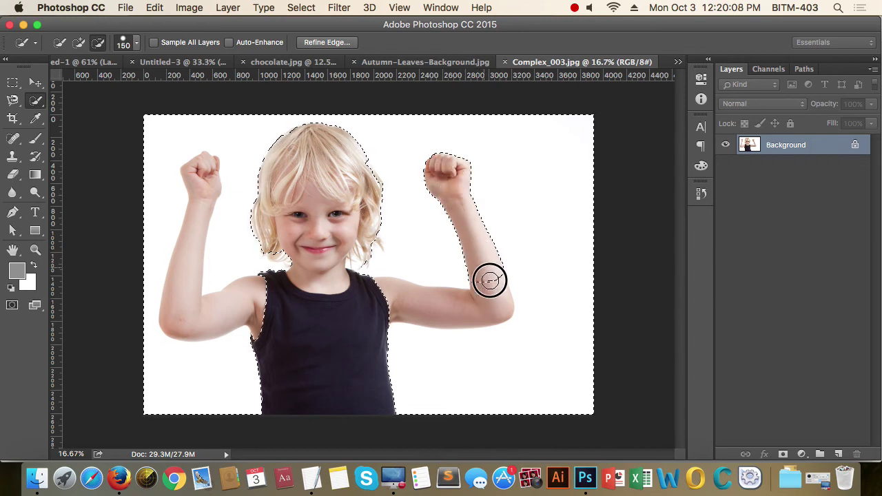
pyautogui.moveTo(489, 280)
pyautogui.mouseDown()
pyautogui.moveTo(485, 301)
pyautogui.moveTo(266, 296)
pyautogui.mouseUp()
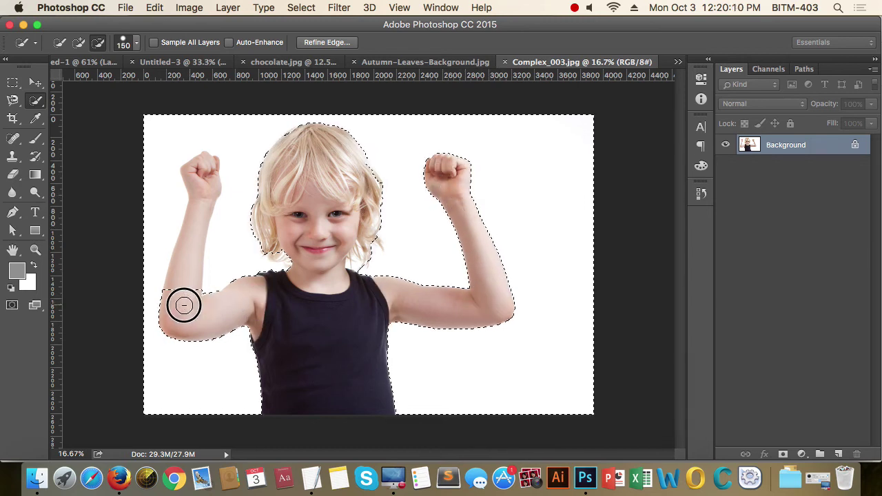
pyautogui.moveTo(184, 305); pyautogui.dragTo(194, 236)
pyautogui.moveTo(204, 189)
pyautogui.mouseDown()
pyautogui.moveTo(201, 164)
pyautogui.moveTo(195, 171)
pyautogui.moveTo(228, 219)
pyautogui.mouseUp()
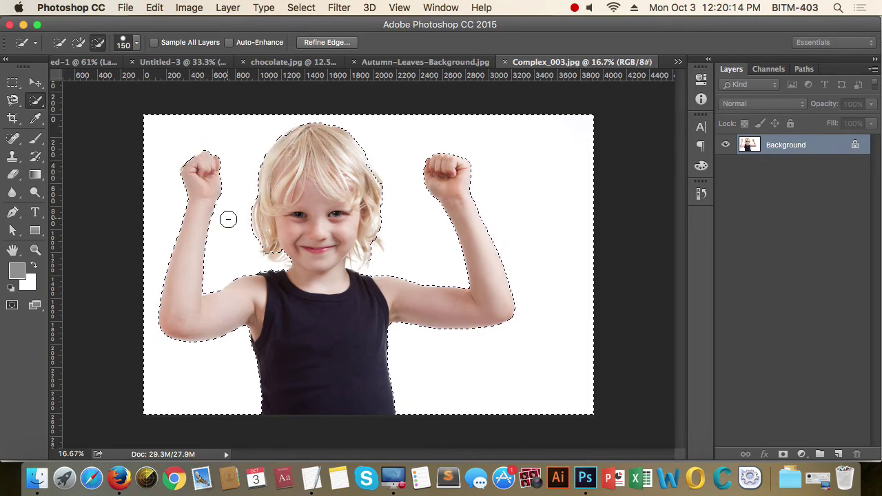
pyautogui.click(369, 249)
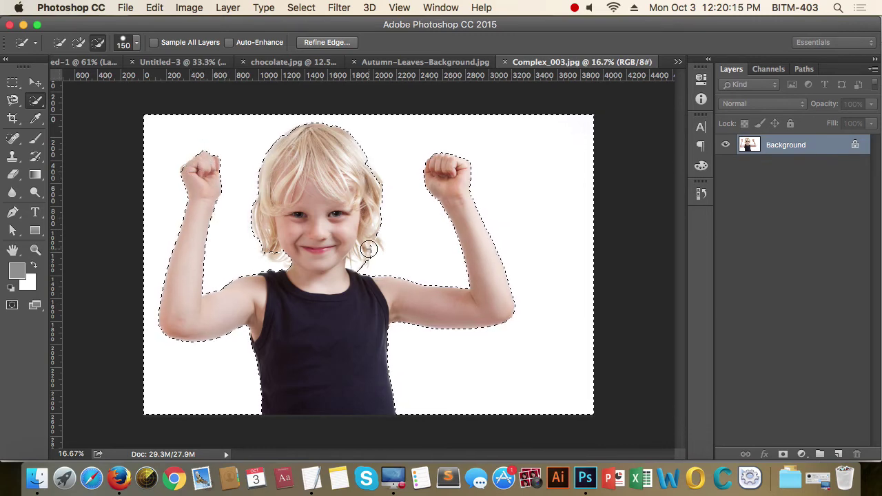
pyautogui.click(329, 260)
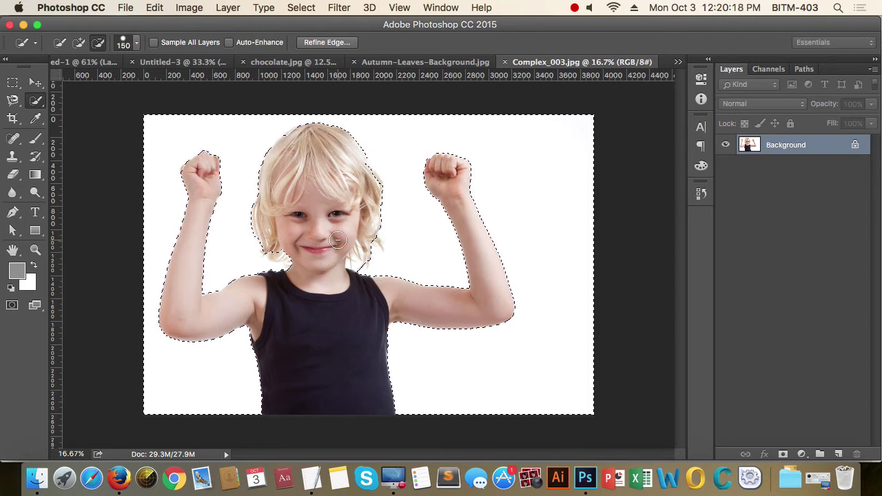
# Step: Finish subtracting the child from the selection, switch to the Rectangular Marquee Tool, and invert the selection
pyautogui.click(337, 239)
pyautogui.click(339, 239)
pyautogui.press('m')
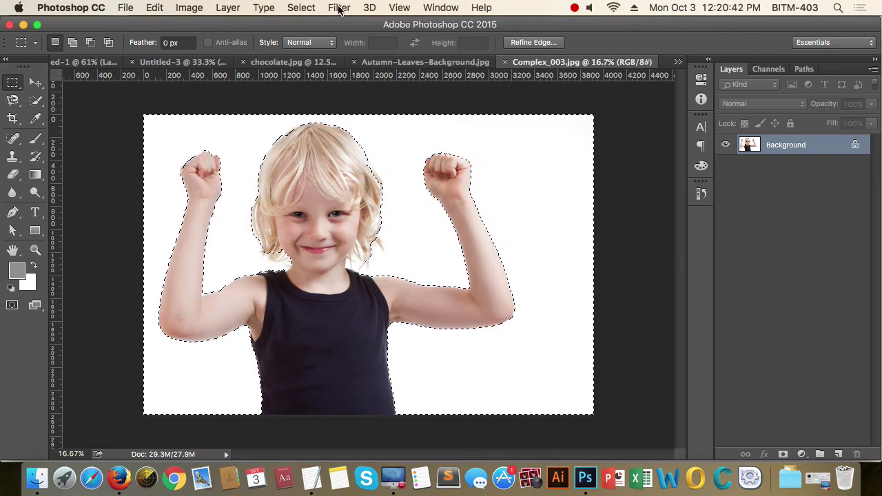
pyautogui.click(301, 7)
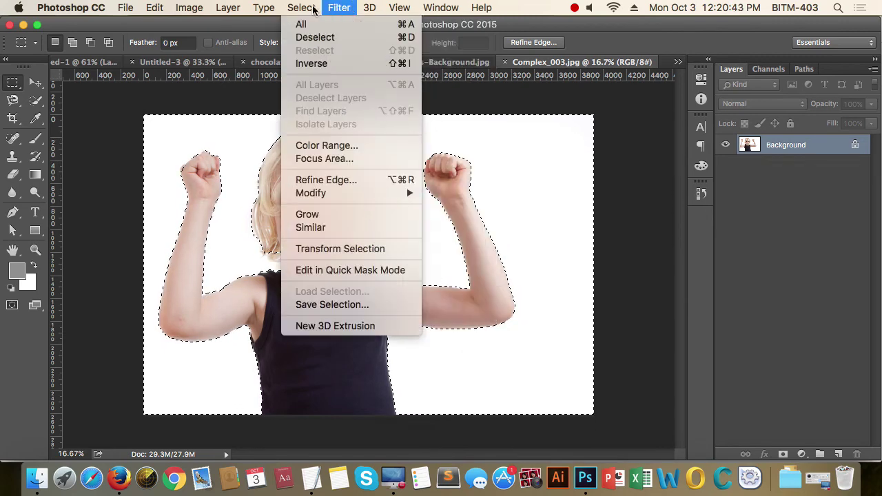
pyautogui.click(319, 63)
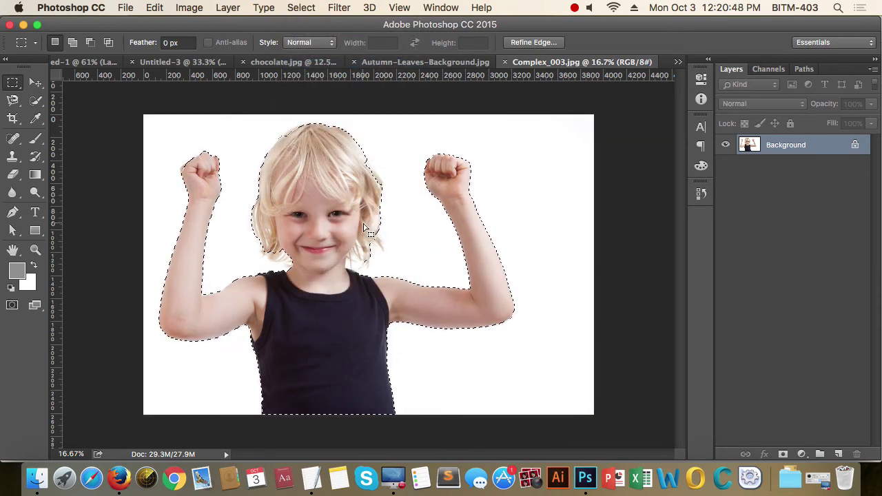
# Step: Copy the selected child to a new layer, and toggle the Background layer's visibility to check the cutout
pyautogui.rightClick(317, 198)
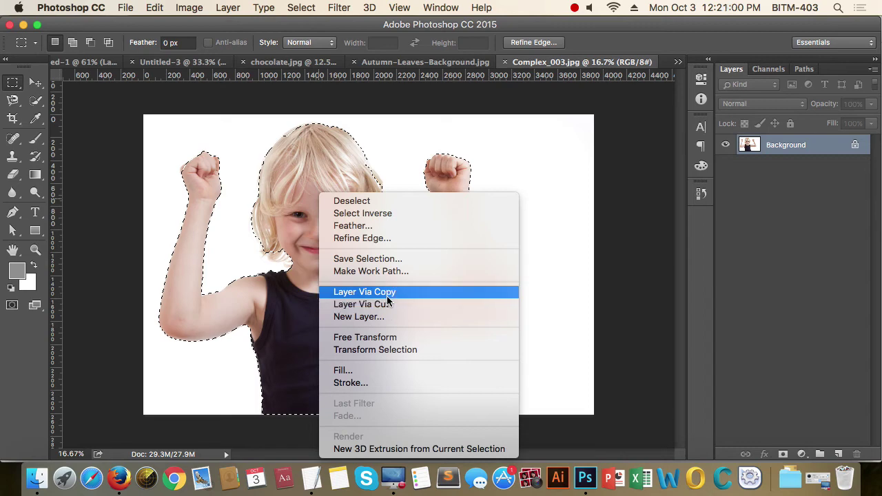
pyautogui.click(387, 295)
pyautogui.click(725, 165)
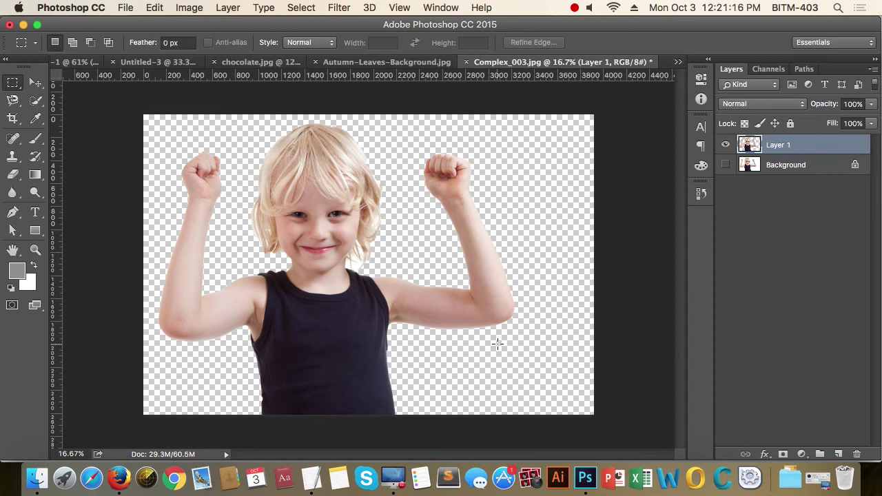
pyautogui.click(726, 165)
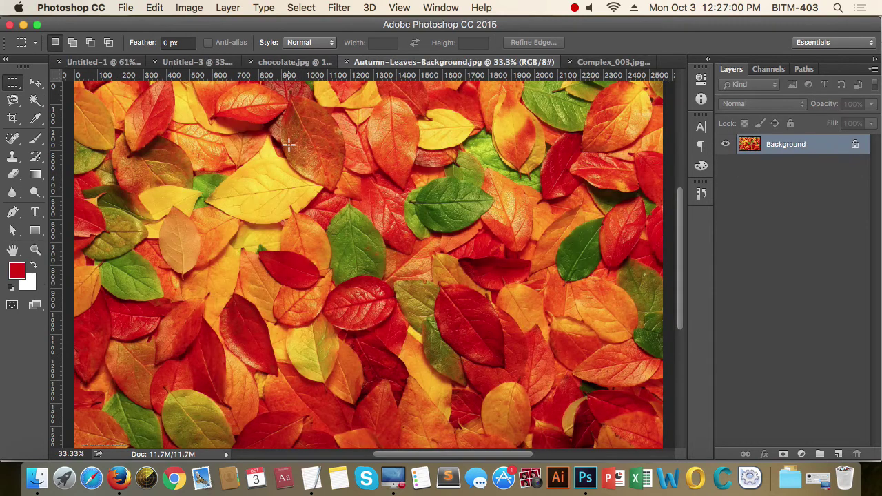
# Step: In the autumn leaves image, use the Magic Wand Tool to select the dark green leaf's lower half, adding neighbouring green tones
pyautogui.moveTo(35, 100); pyautogui.dragTo(111, 114)
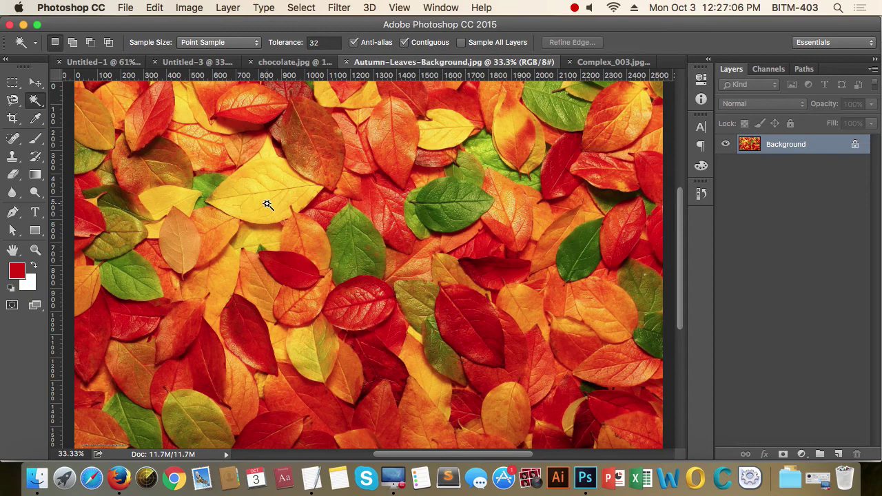
pyautogui.scroll(3, 350, 240)
pyautogui.scroll(-5, 414, 276)
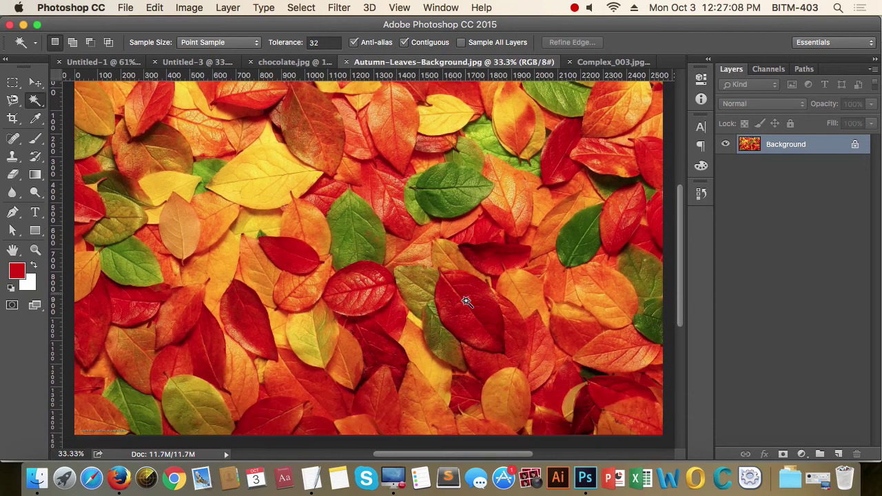
pyautogui.scroll(1, 467, 301)
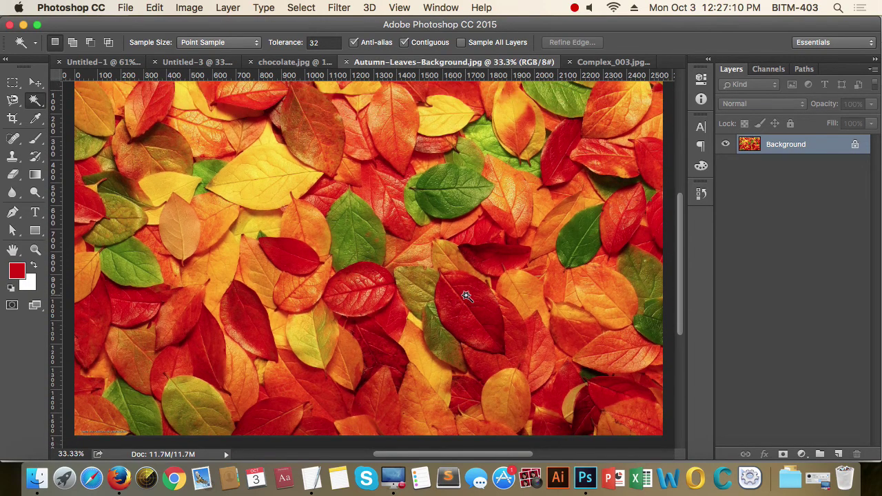
pyautogui.click(440, 199)
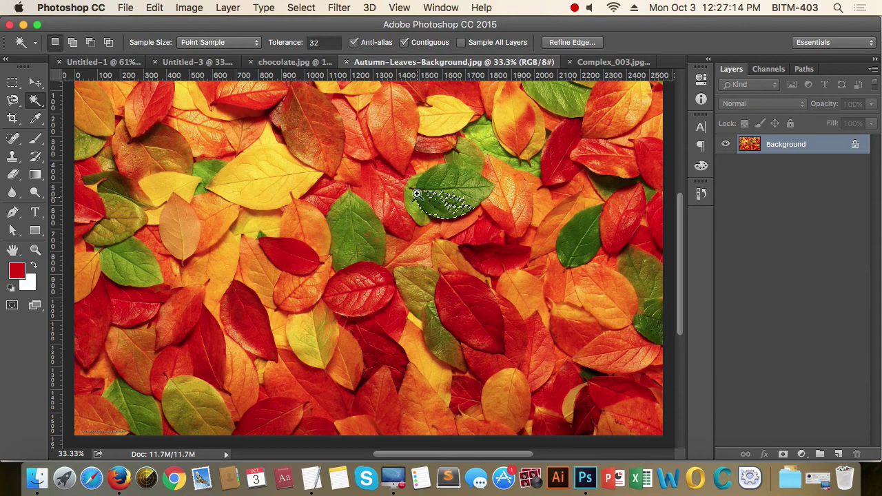
pyautogui.scroll(4, 417, 194)
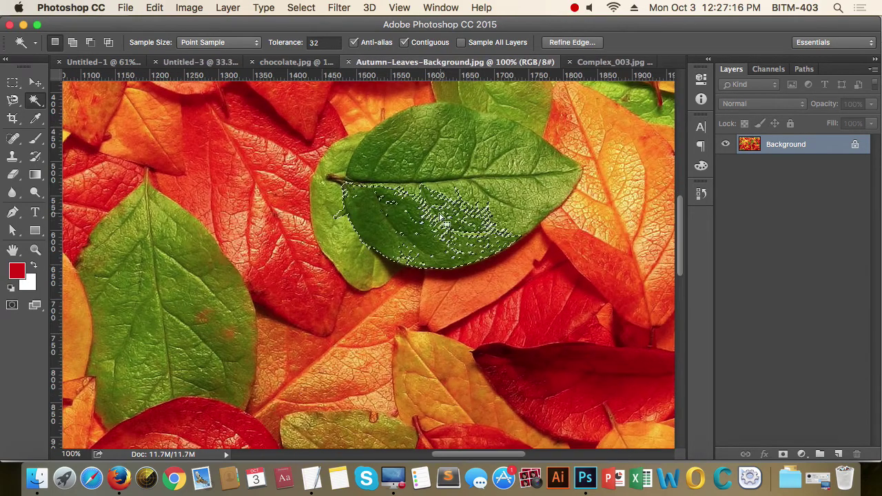
pyautogui.keyDown('shift'); pyautogui.click(453, 197); pyautogui.keyUp('shift')
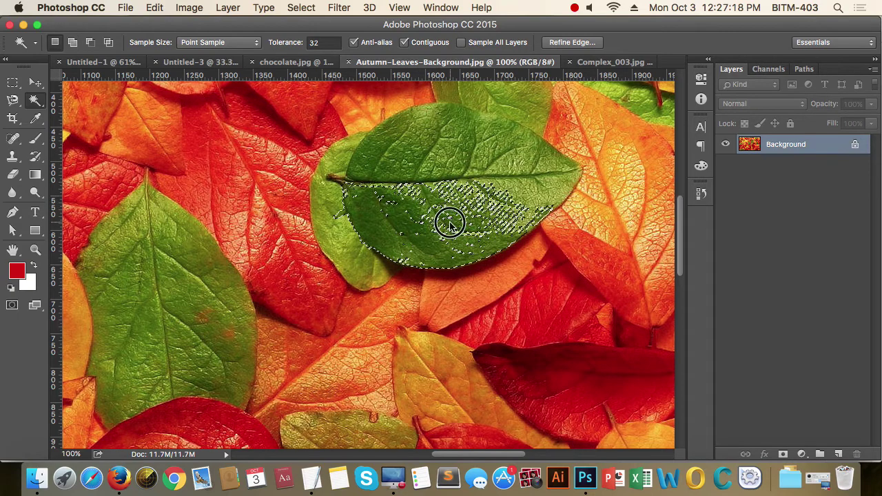
pyautogui.keyDown('shift'); pyautogui.click(409, 210); pyautogui.keyUp('shift')
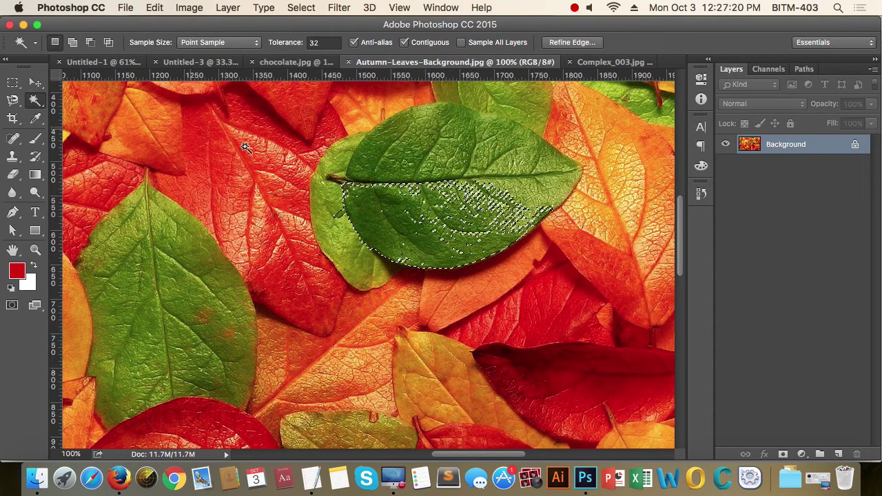
# Step: Add the dark green leaf's upper half and midrib area to the Magic Wand selection
pyautogui.press('shift')
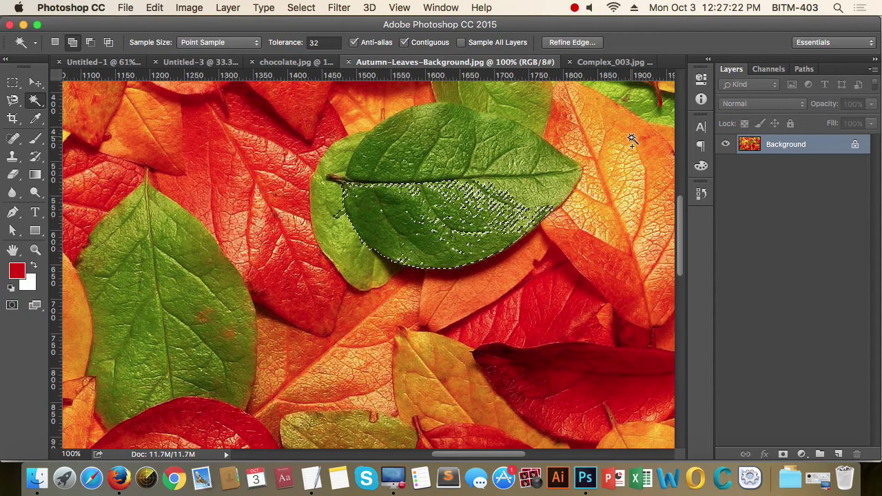
pyautogui.keyDown('shift'); pyautogui.click(407, 165); pyautogui.keyUp('shift')
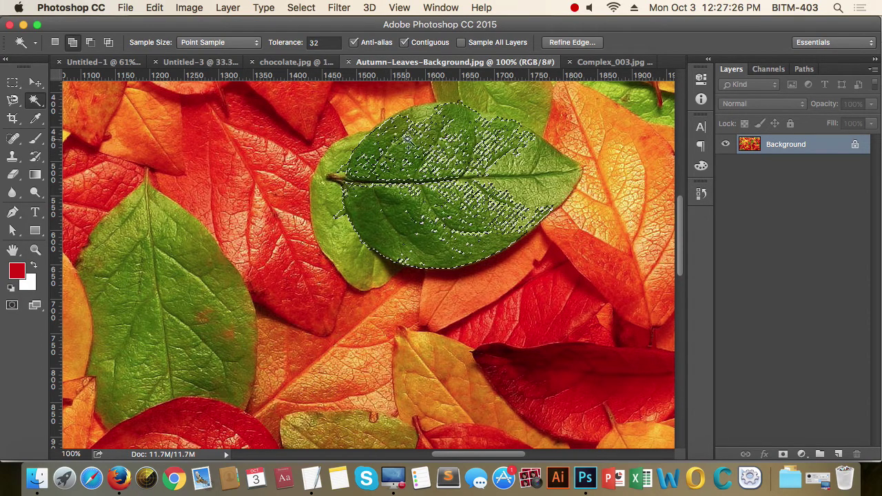
pyautogui.click(328, 116)
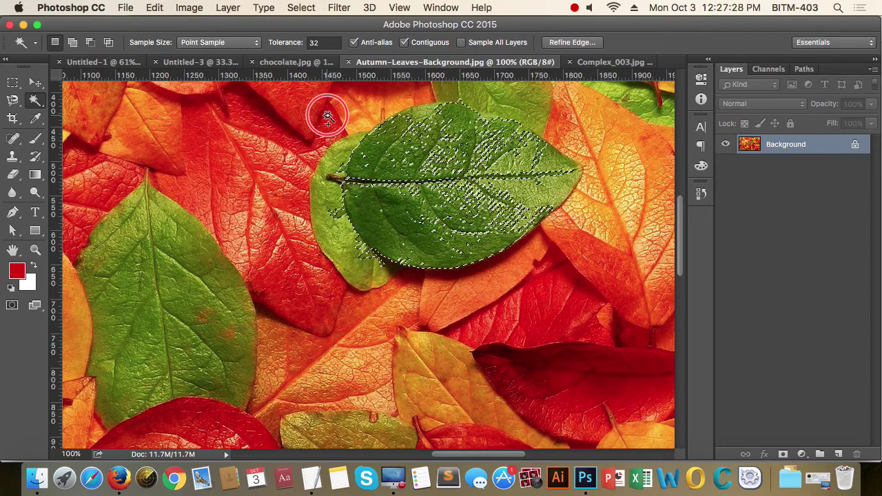
# Step: Expand the green leaf selection to adjacent similar tones by applying Grow repeatedly
pyautogui.scroll(5, 328, 116)
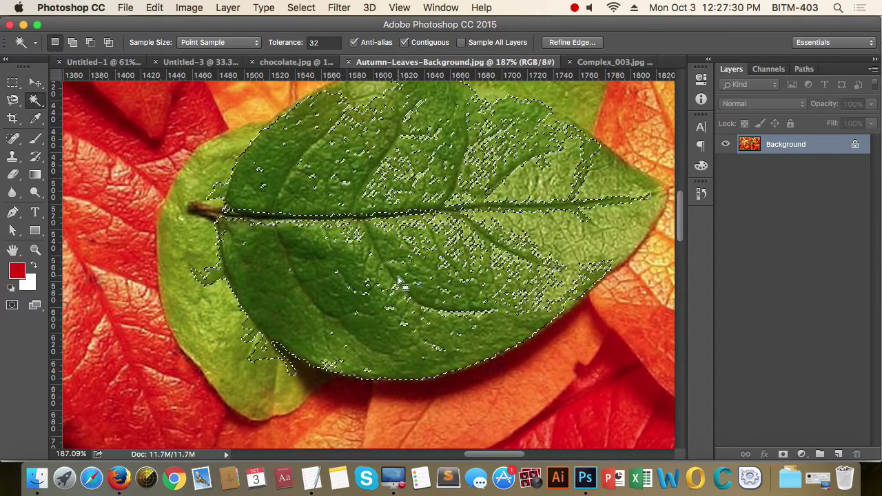
pyautogui.click(300, 7)
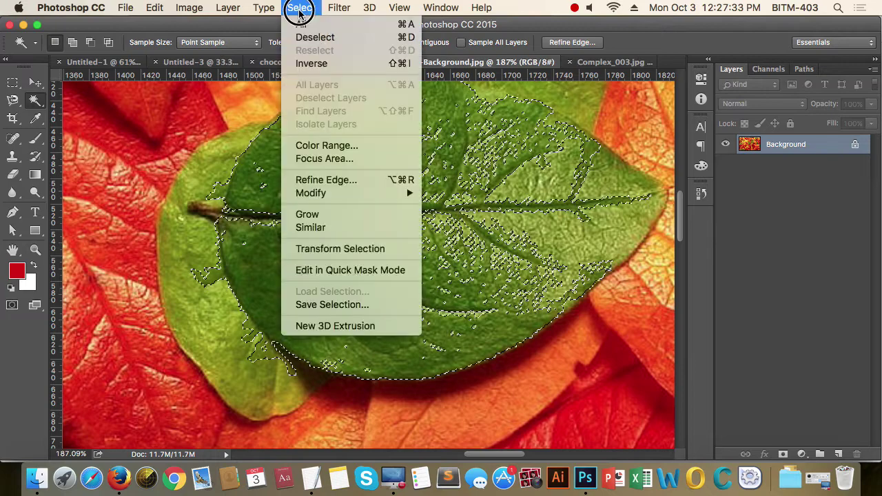
pyautogui.click(320, 214)
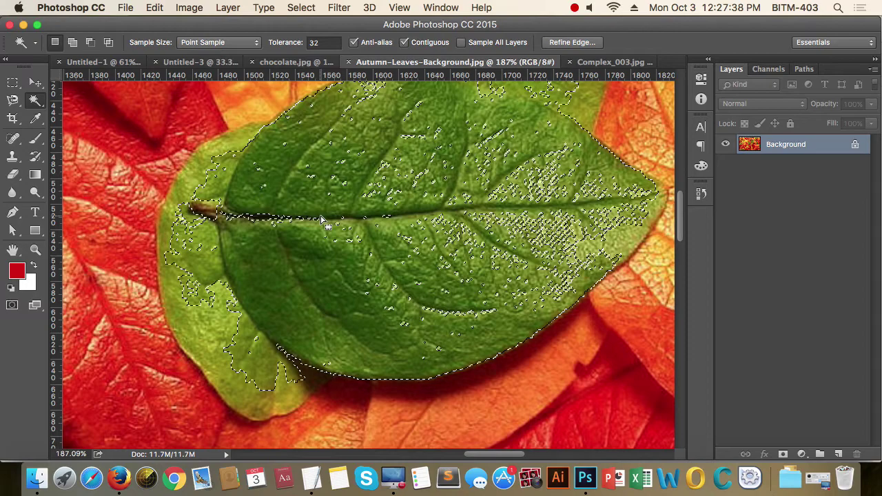
pyautogui.scroll(1, 406, 264)
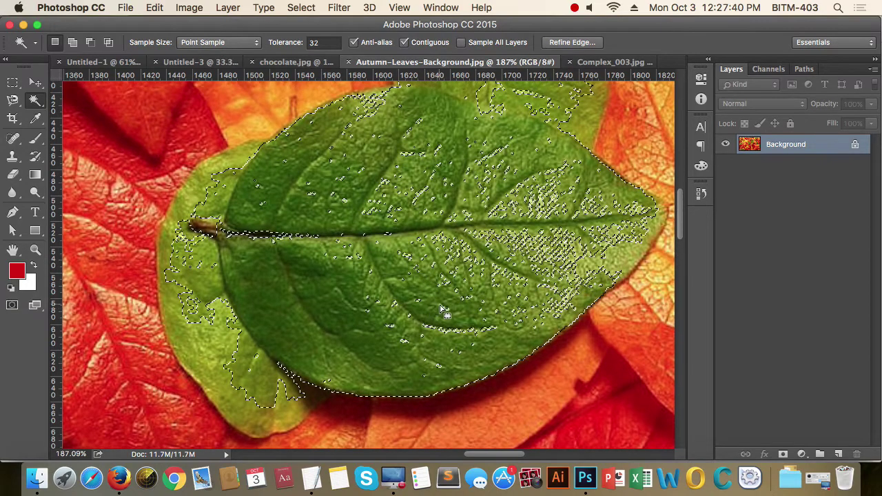
pyautogui.click(364, 286)
pyautogui.scroll(-5, 363, 286)
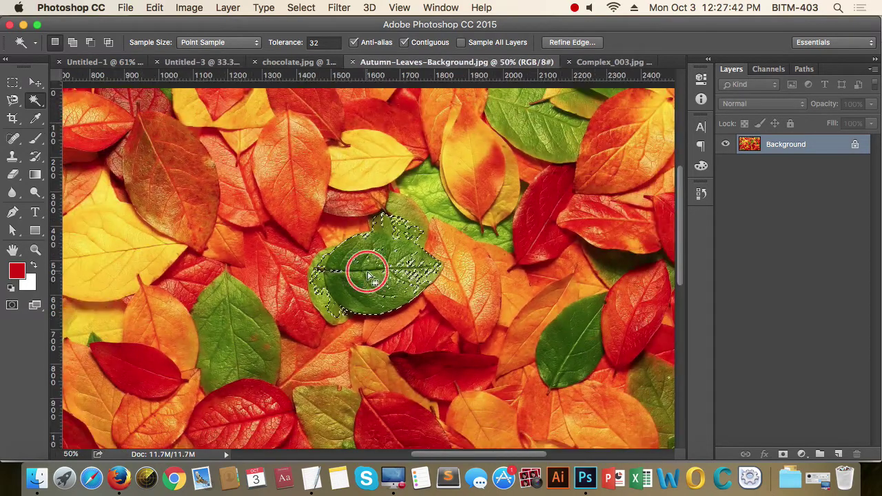
pyautogui.scroll(1, 365, 272)
pyautogui.click(301, 8)
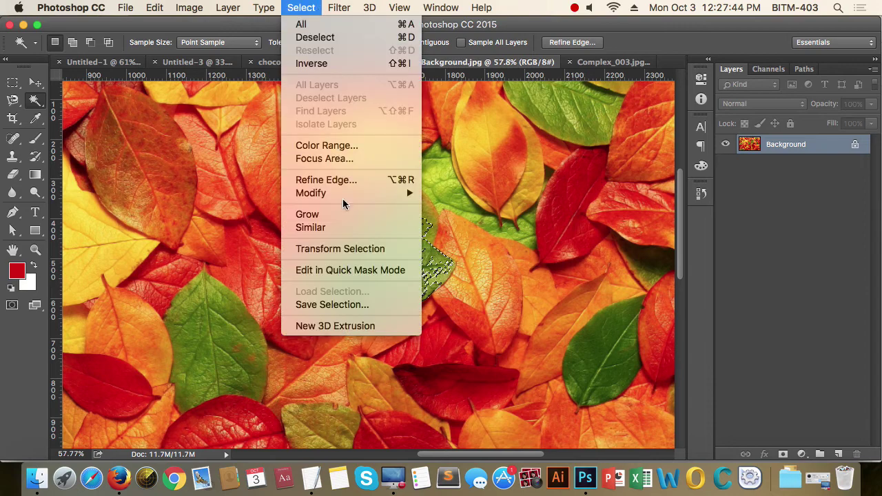
pyautogui.click(344, 216)
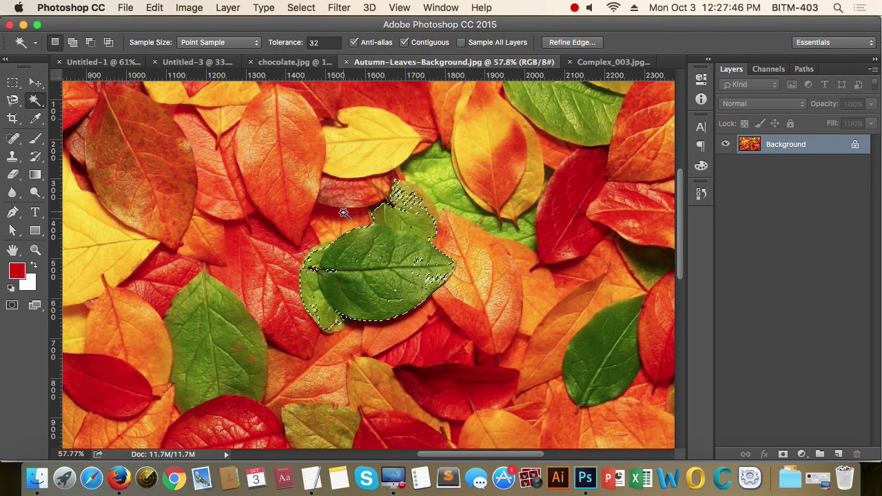
# Step: With the Lasso Tool, add the unselected gaps inside the dark green leaf and around its stem to the selection
pyautogui.scroll(3, 402, 289)
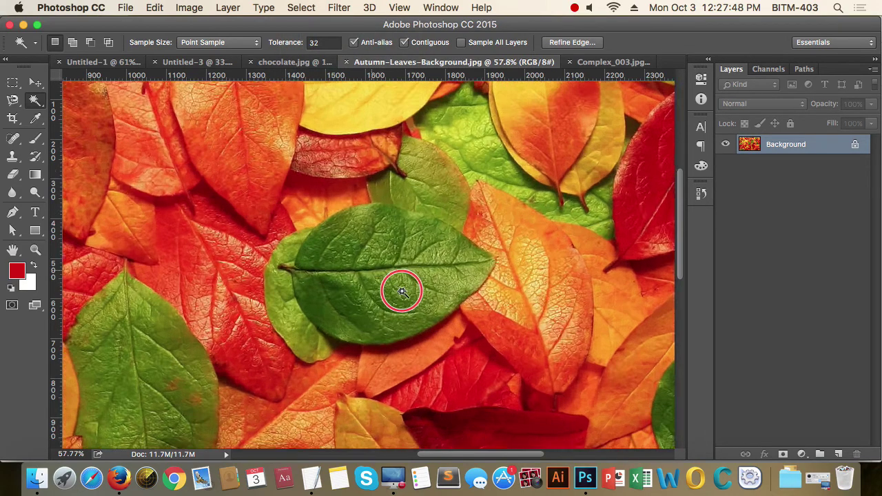
pyautogui.moveTo(16, 102); pyautogui.dragTo(76, 94)
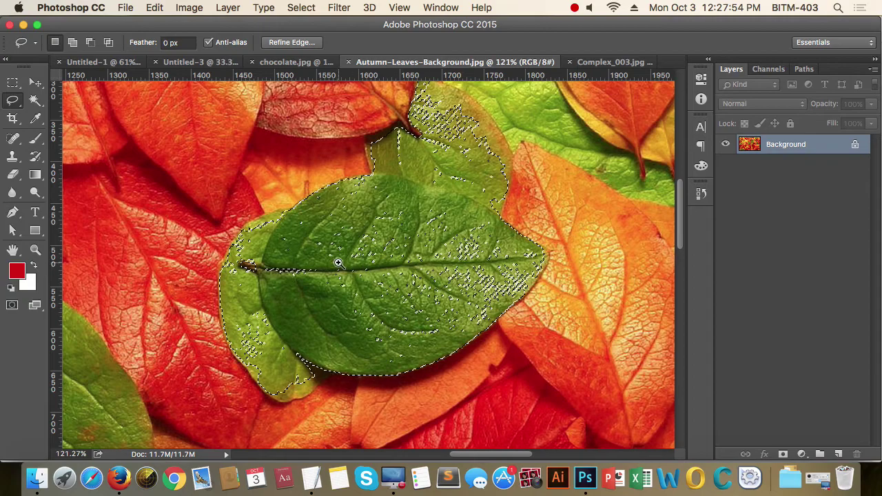
pyautogui.keyDown('super'); pyautogui.click(386, 289); pyautogui.keyUp('super')
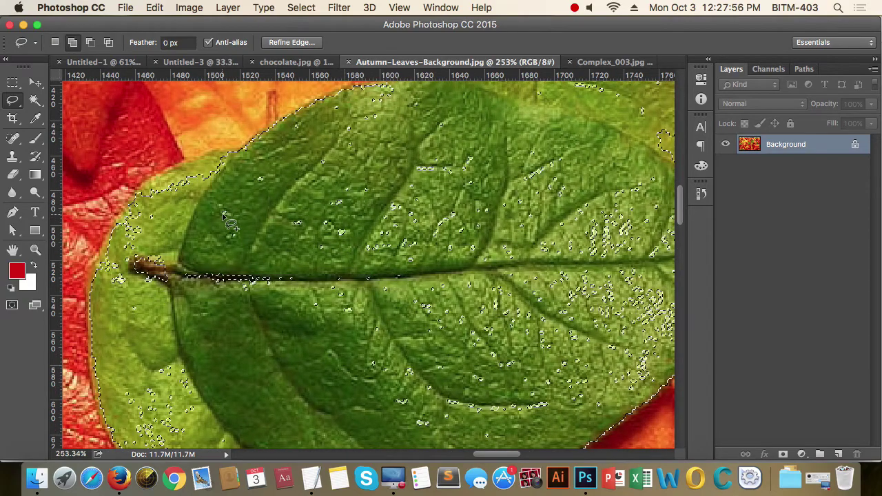
pyautogui.press('shift')
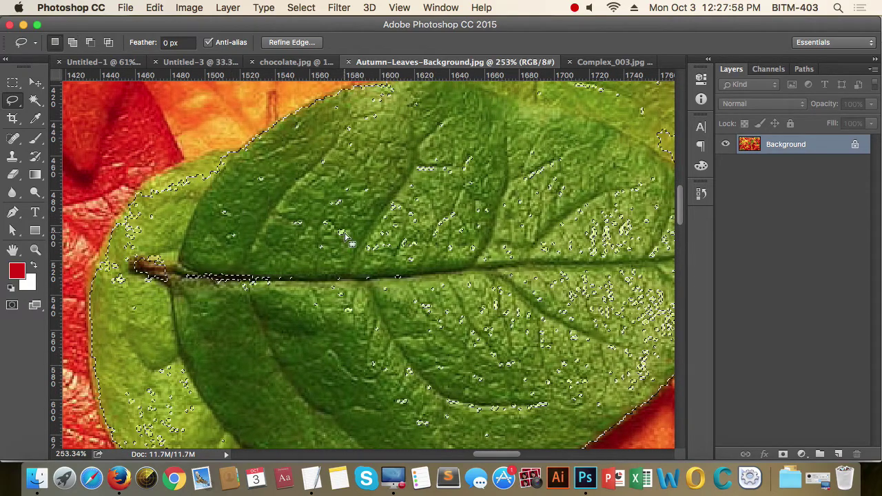
pyautogui.keyDown('alt'); pyautogui.click(345, 233); pyautogui.keyUp('alt')
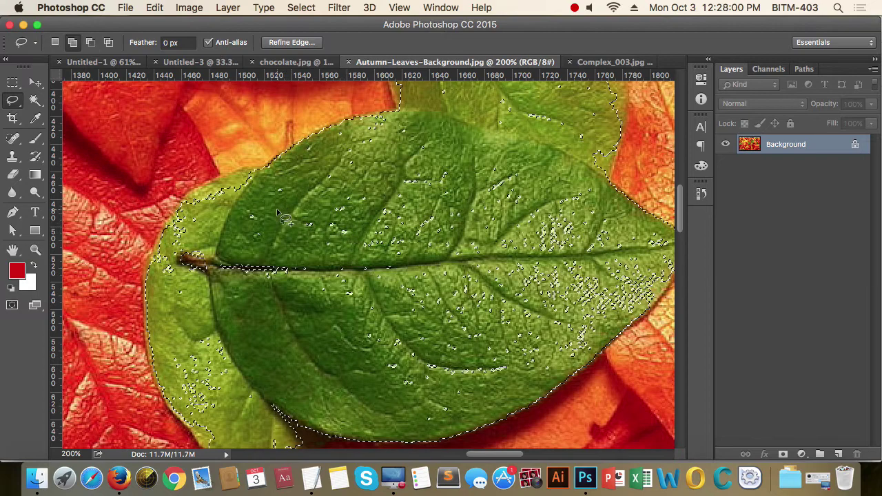
pyautogui.press('shift')
pyautogui.moveTo(264, 200)
pyautogui.mouseDown()
pyautogui.moveTo(372, 122)
pyautogui.moveTo(515, 122)
pyautogui.moveTo(556, 167)
pyautogui.moveTo(659, 225)
pyautogui.moveTo(674, 269)
pyautogui.moveTo(593, 350)
pyautogui.moveTo(449, 429)
pyautogui.moveTo(416, 429)
pyautogui.moveTo(255, 345)
pyautogui.moveTo(226, 304)
pyautogui.moveTo(226, 244)
pyautogui.moveTo(279, 188)
pyautogui.mouseUp()
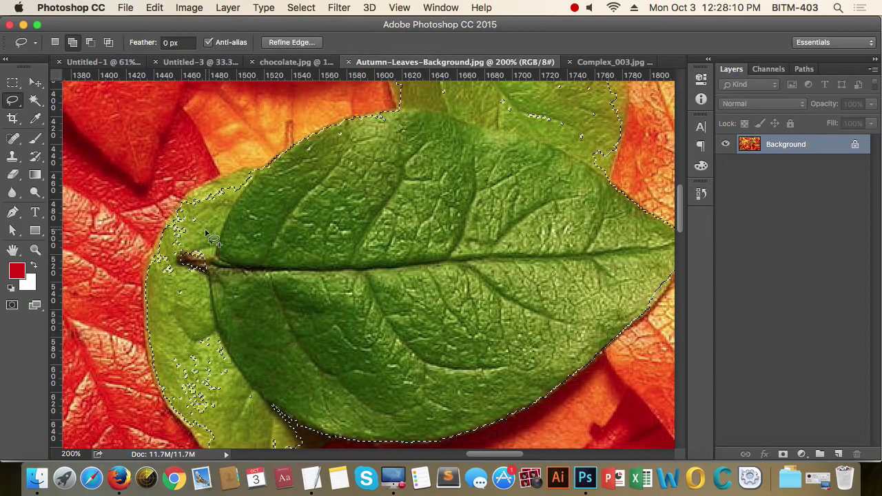
pyautogui.moveTo(182, 215)
pyautogui.mouseDown()
pyautogui.moveTo(156, 288)
pyautogui.moveTo(163, 366)
pyautogui.moveTo(173, 393)
pyautogui.moveTo(206, 420)
pyautogui.moveTo(245, 409)
pyautogui.moveTo(291, 290)
pyautogui.mouseUp()
# Step: Extend the leaf selection to matching green tones throughout the whole image with the Similar command
pyautogui.keyDown('alt'); pyautogui.click(462, 271); pyautogui.keyUp('alt')
pyautogui.keyDown('alt'); pyautogui.click(458, 266); pyautogui.keyUp('alt')
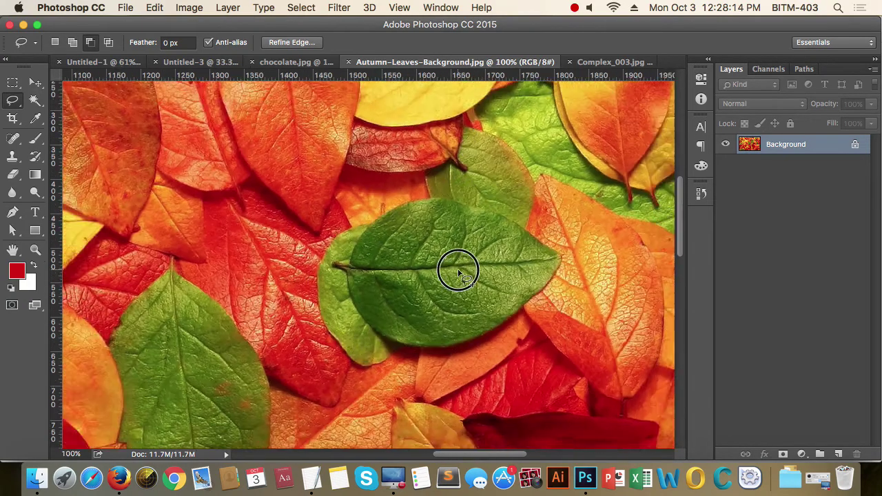
pyautogui.keyDown('alt'); pyautogui.click(457, 266); pyautogui.keyUp('alt')
pyautogui.keyDown('alt'); pyautogui.click(457, 268); pyautogui.keyUp('alt')
pyautogui.keyDown('alt'); pyautogui.click(461, 259); pyautogui.keyUp('alt')
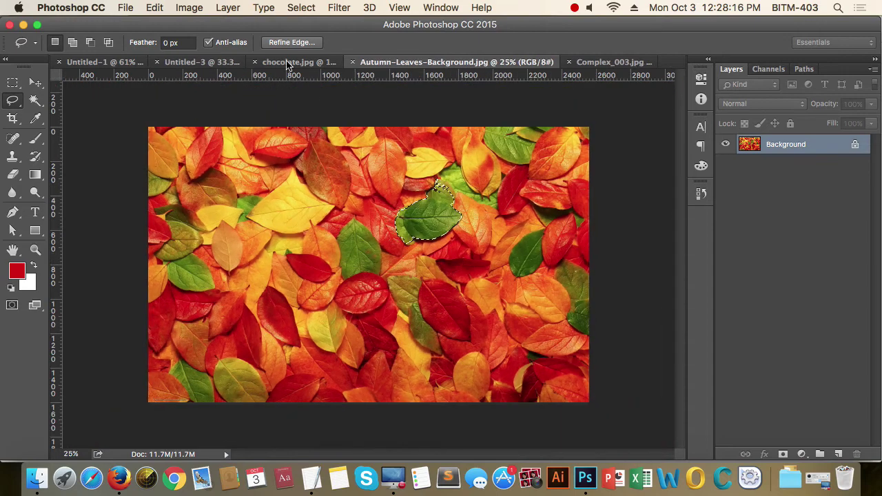
pyautogui.click(263, 7)
pyautogui.moveTo(302, 7)
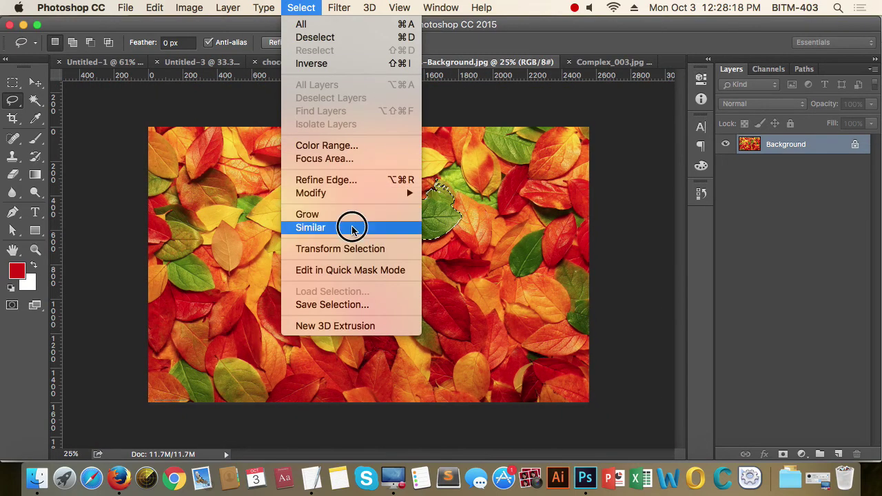
pyautogui.click(352, 228)
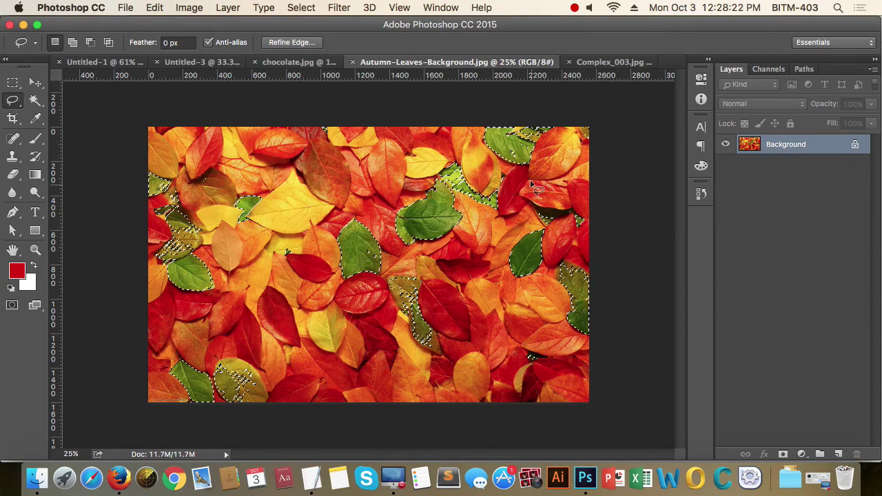
pyautogui.click(301, 8)
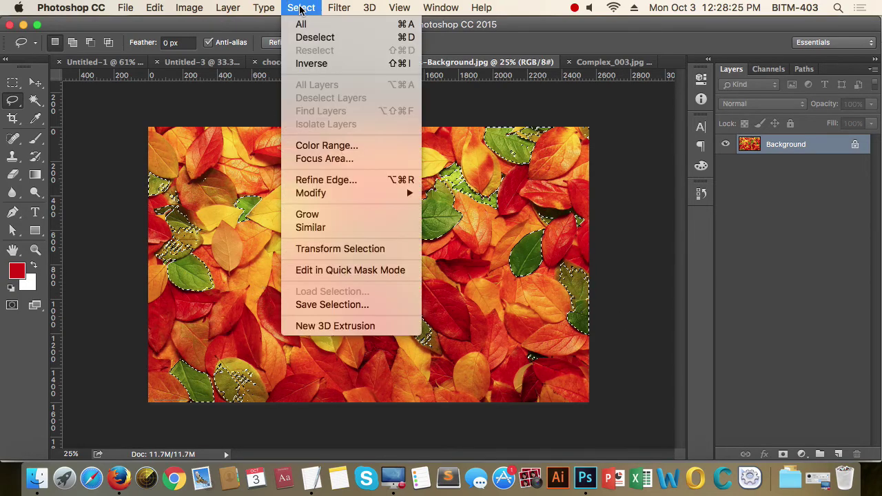
pyautogui.click(329, 230)
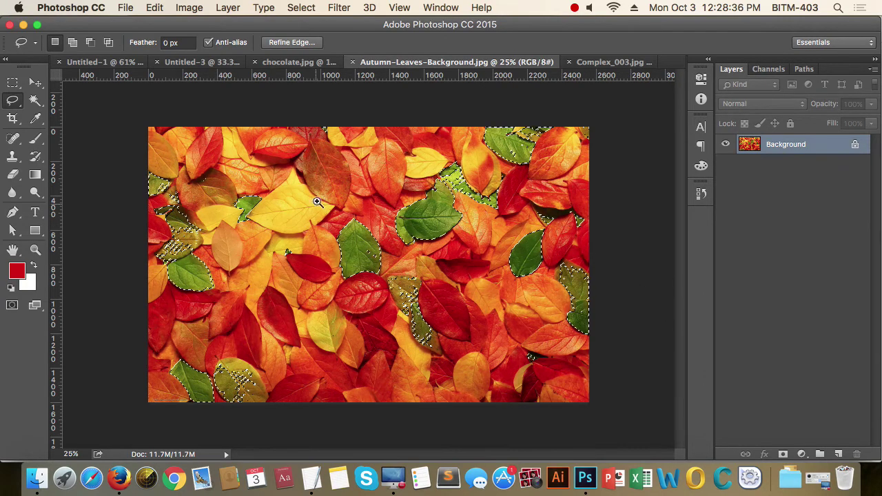
# Step: Subtract the small stray spots on the shadowed brown leaf from the selection with the Lasso Tool
pyautogui.moveTo(216, 141); pyautogui.dragTo(322, 230)
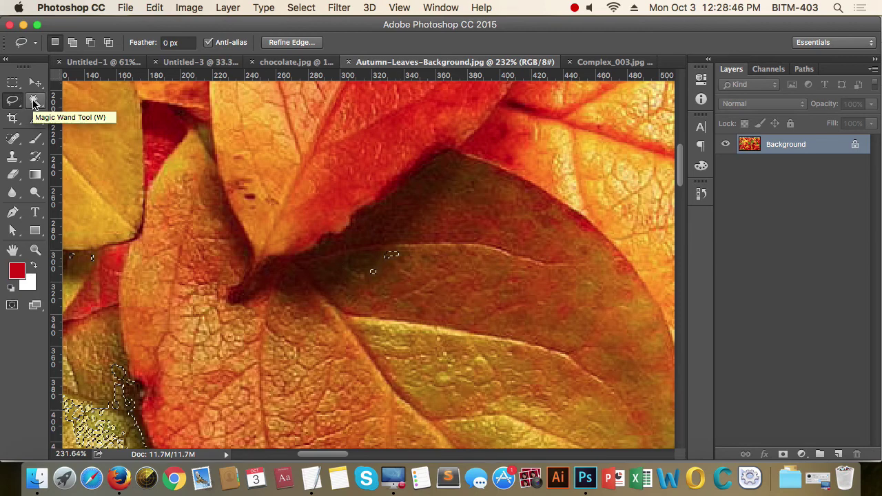
pyautogui.press('alt')
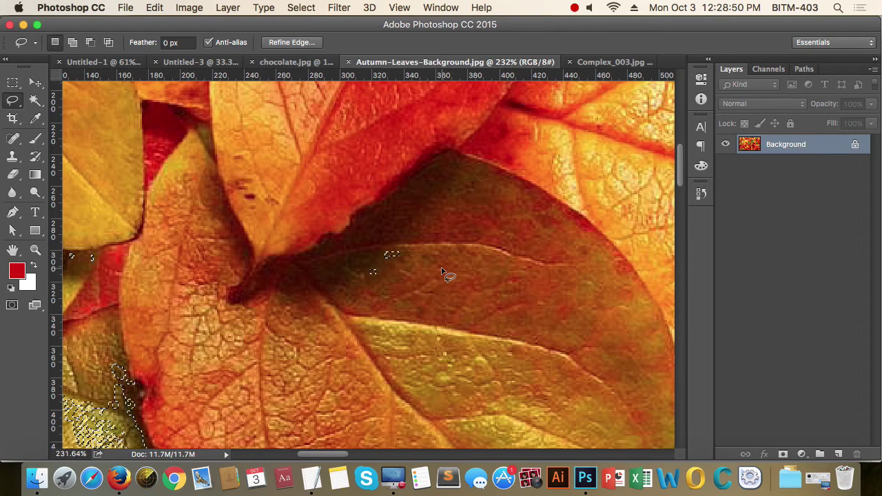
pyautogui.press('alt')
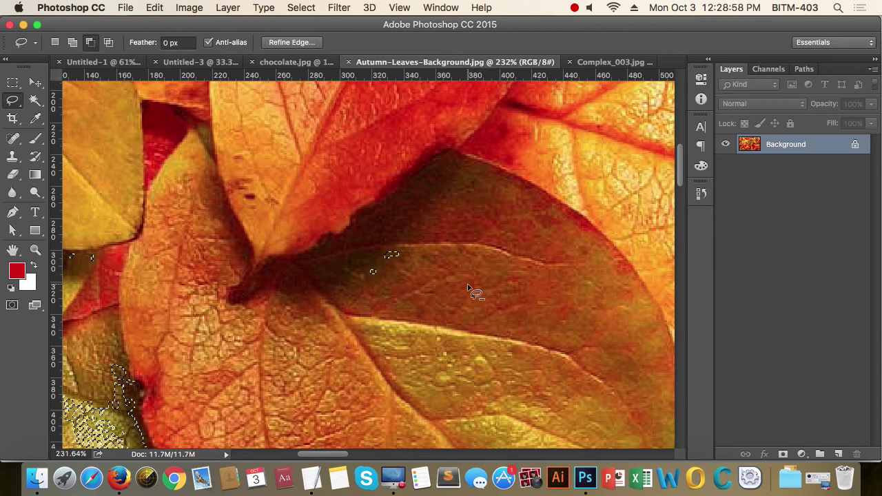
pyautogui.moveTo(415, 279)
pyautogui.mouseDown()
pyautogui.moveTo(407, 228)
pyautogui.moveTo(349, 242)
pyautogui.moveTo(341, 297)
pyautogui.moveTo(481, 267)
pyautogui.mouseUp()
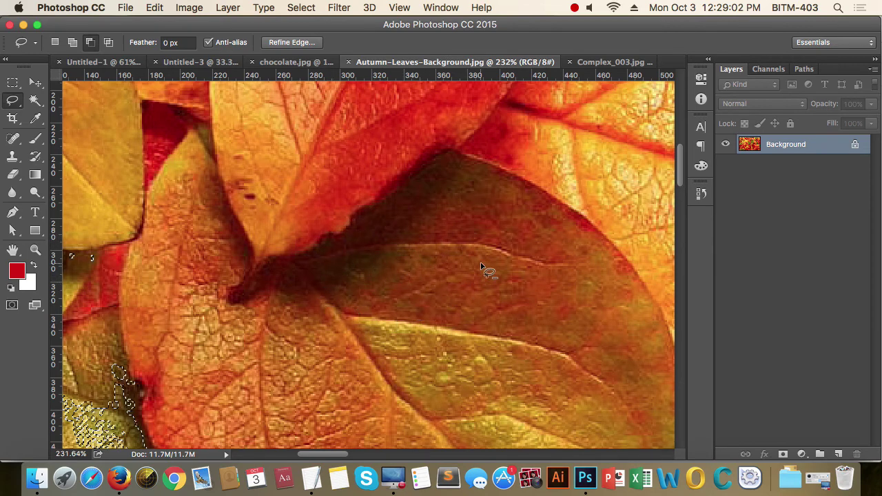
# Step: With the Lasso Tool, add the unselected gaps and outer tip of the green leaf at the image's left edge to the selection
pyautogui.press('super+minus')
pyautogui.press('super+minus')
pyautogui.press('super+minus')
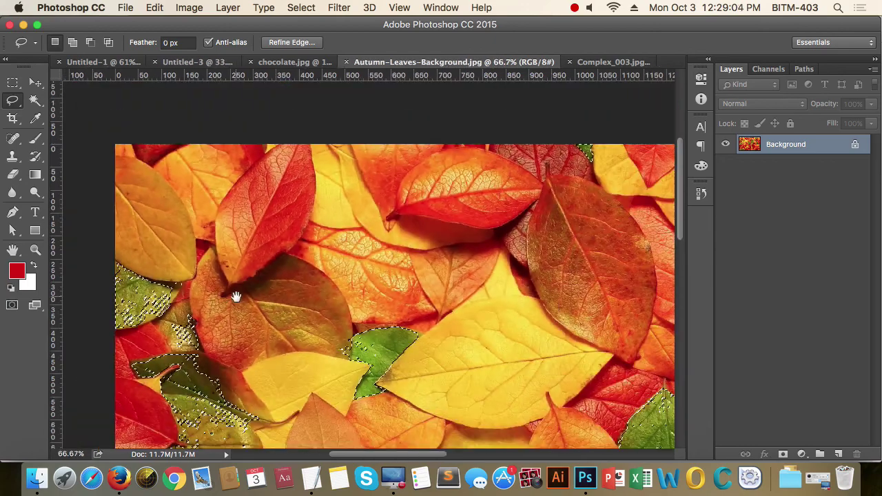
pyautogui.scroll(6, 409, 295)
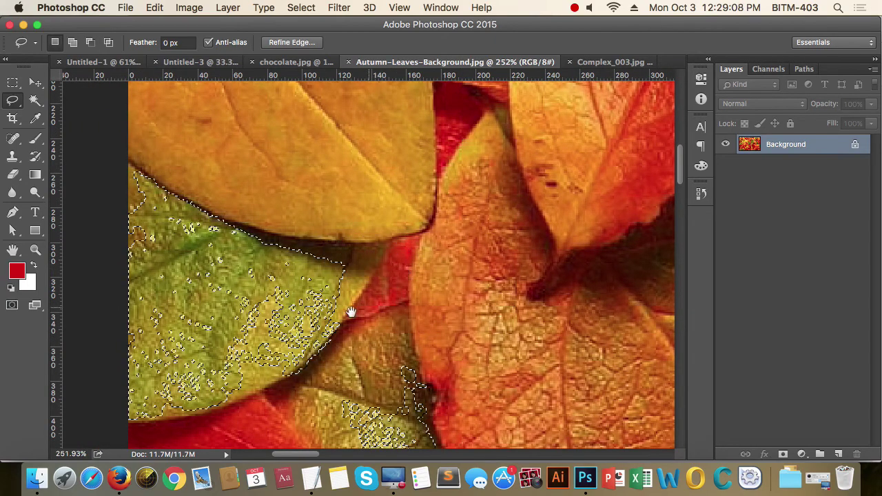
pyautogui.press('super+d')
pyautogui.hscroll(-5, 386, 303)
pyautogui.click(427, 300)
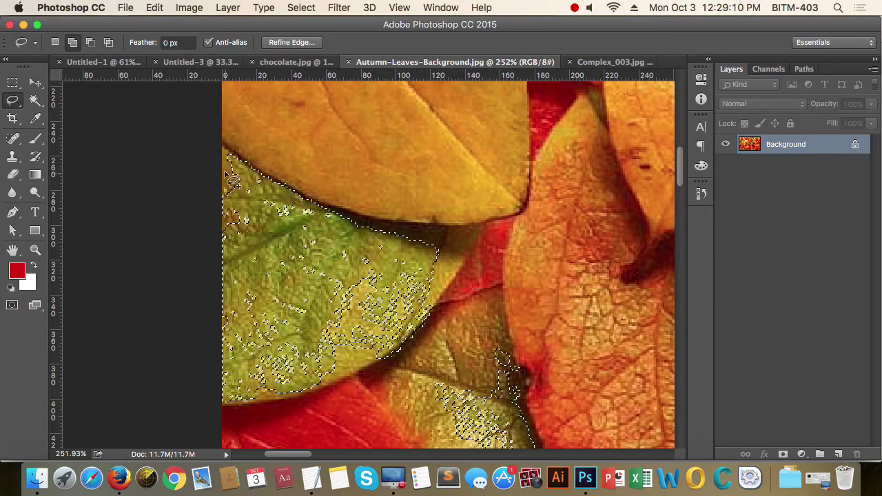
pyautogui.click(222, 146)
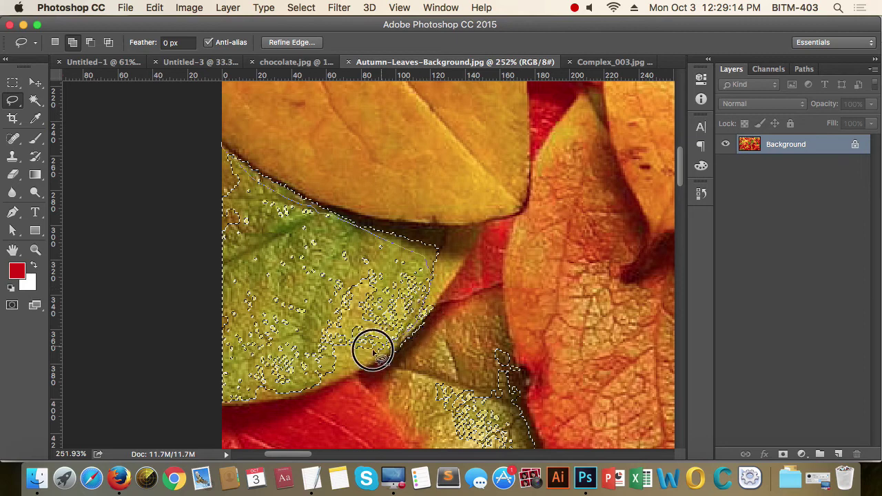
pyautogui.click(207, 147)
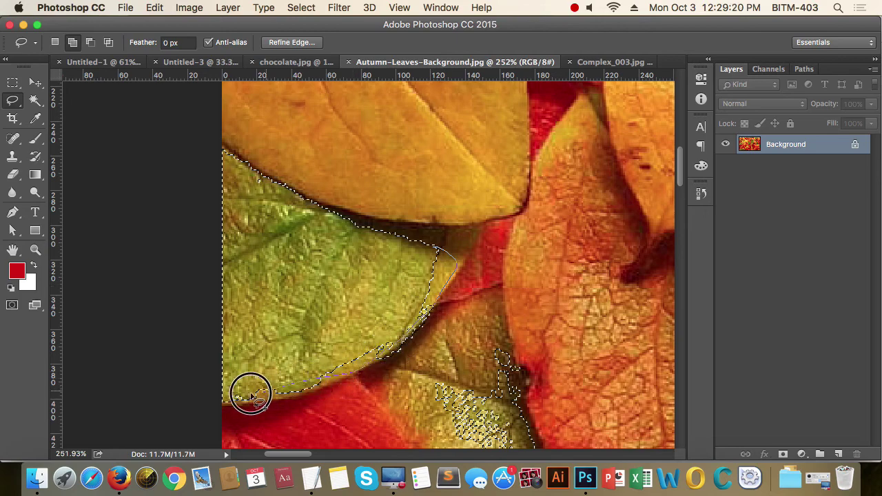
pyautogui.doubleClick(197, 370)
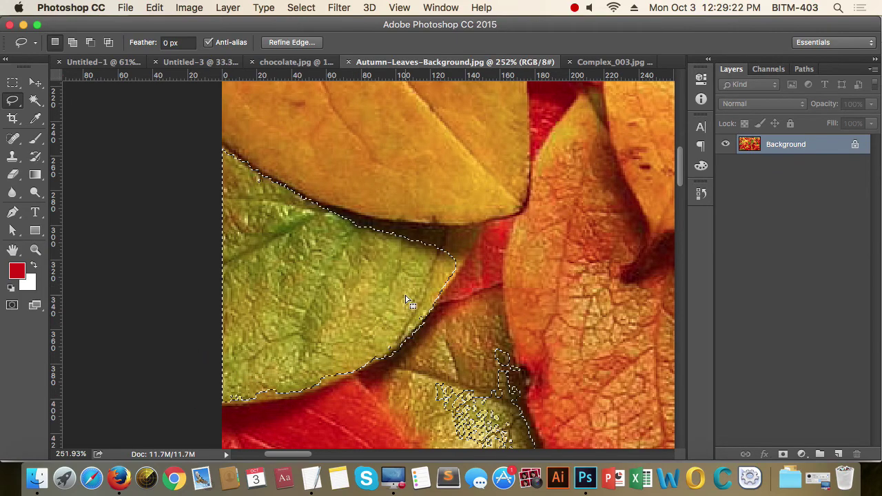
# Step: Examine the selection outlines on the remaining green leaves across the image
pyautogui.click(536, 339)
pyautogui.press('super+minus')
pyautogui.press('super+minus')
pyautogui.press('super+minus')
pyautogui.press('super+minus')
pyautogui.press('super+minus')
pyautogui.press('super+plus')
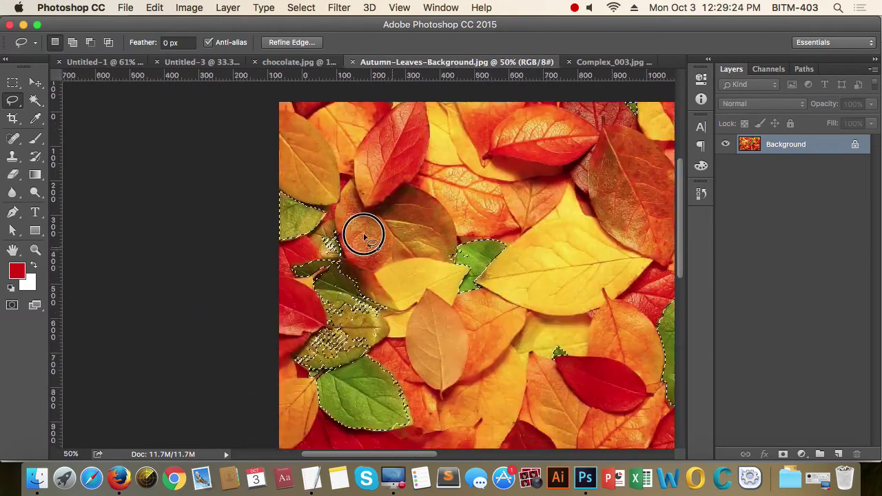
pyautogui.press('super+plus')
pyautogui.hscroll(10, 386, 237)
pyautogui.scroll(-4, 386, 238)
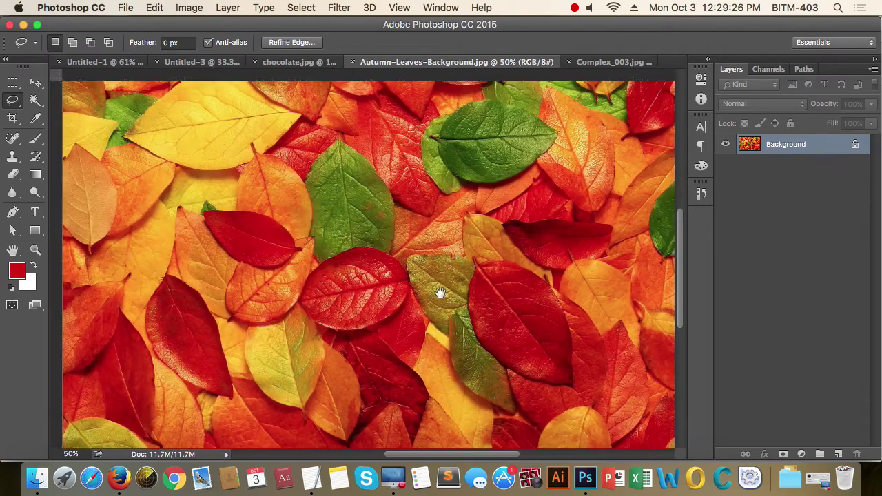
pyautogui.press('super+shift+d')
pyautogui.hscroll(5, 540, 323)
pyautogui.hscroll(-3, 459, 338)
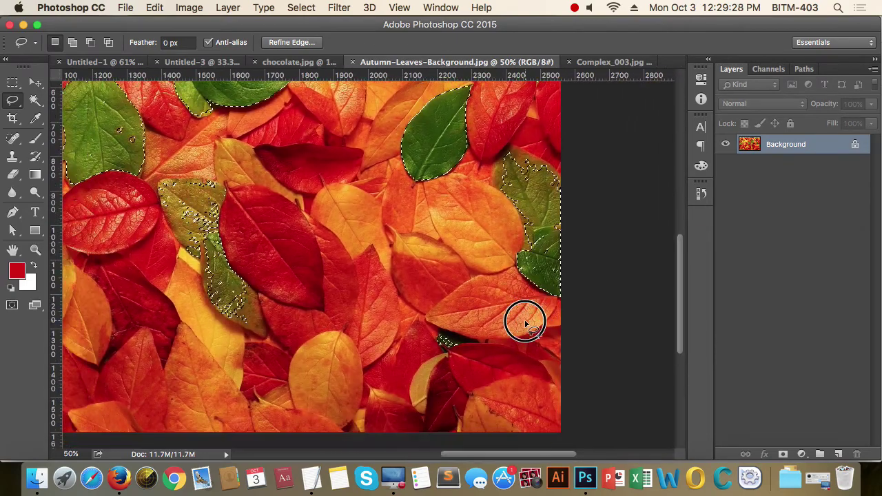
pyautogui.press('super+minus')
pyautogui.press('super+minus')
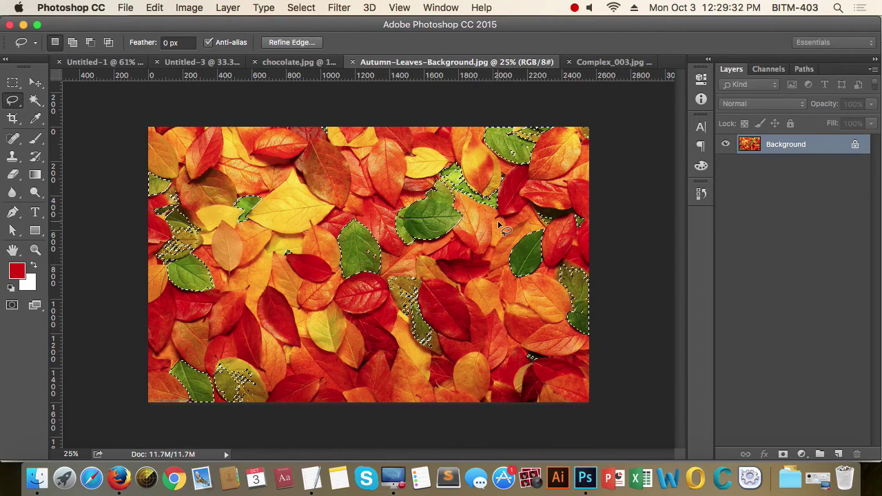
# Step: Feather the leaf selection with a radius of 5 pixels
pyautogui.click(301, 8)
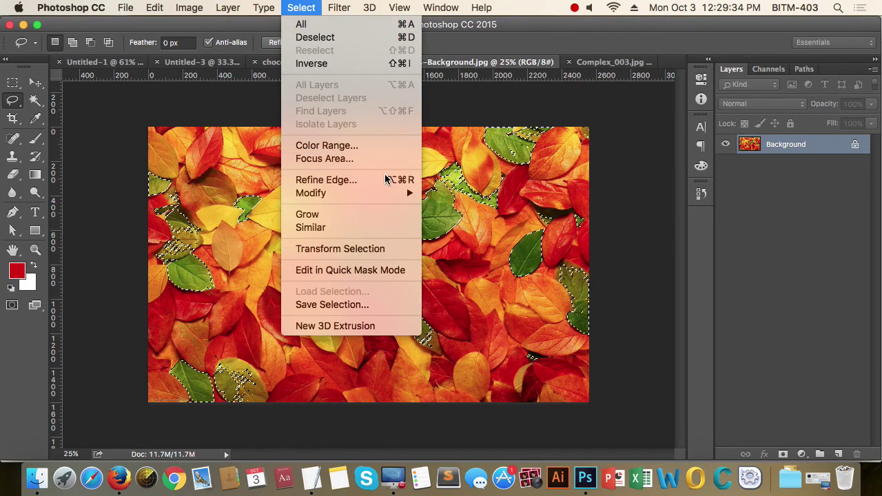
pyautogui.moveTo(383, 197)
pyautogui.click(456, 245)
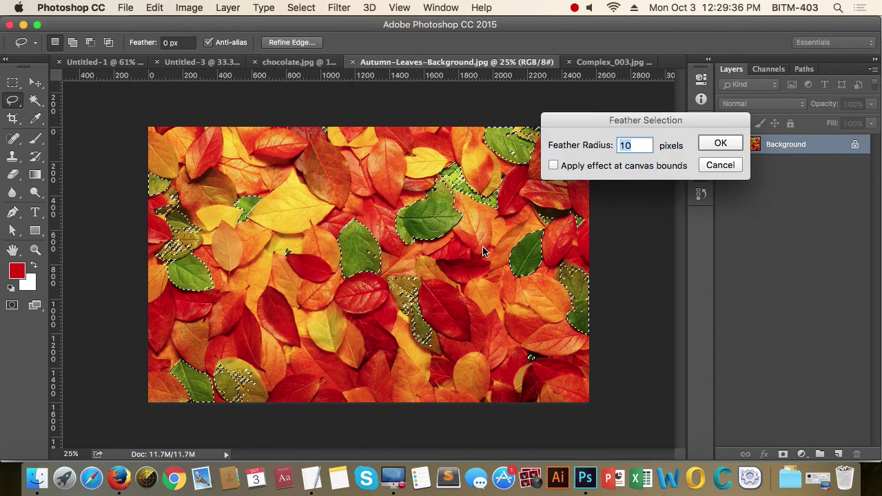
pyautogui.write('5')
pyautogui.press('Return')
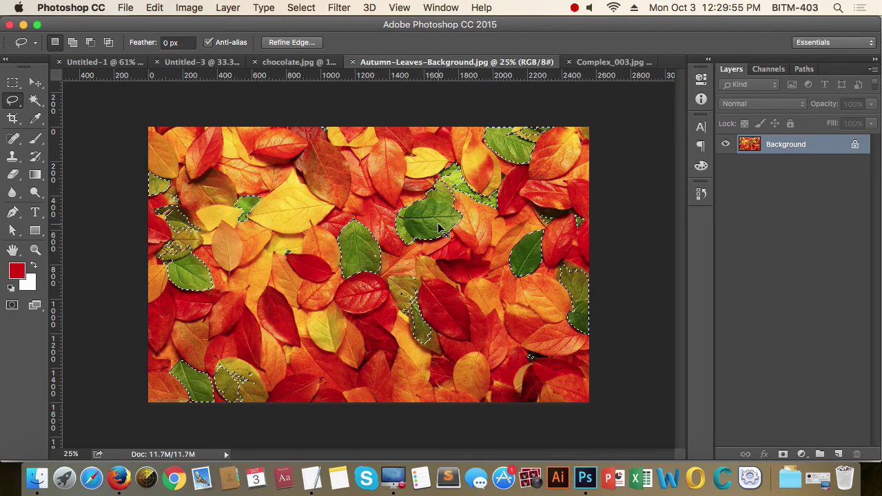
# Step: Recolour the selected leaves bluish purple using Hue/Saturation with Colorize enabled, and deselect them
pyautogui.press('super+u')
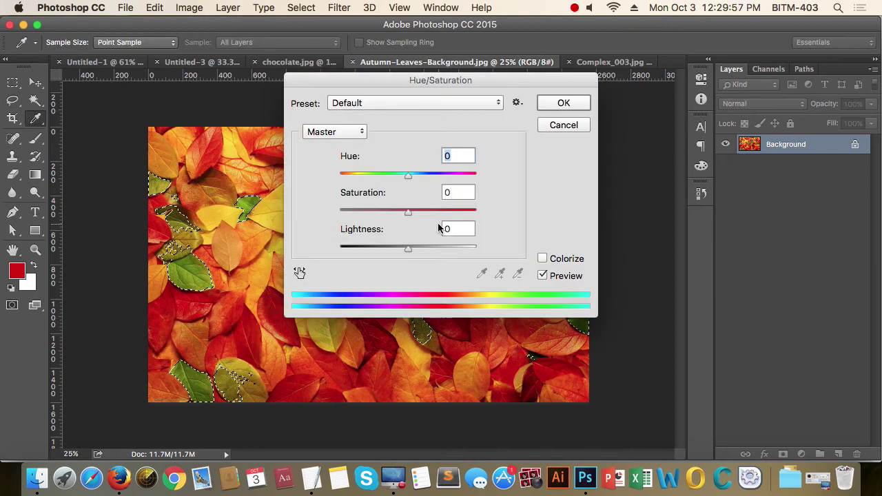
pyautogui.moveTo(446, 82); pyautogui.dragTo(738, 113)
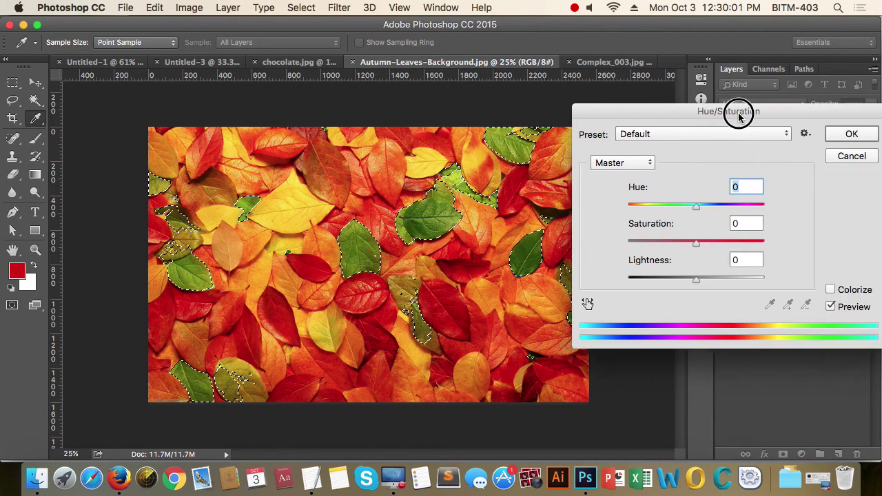
pyautogui.click(831, 290)
pyautogui.moveTo(656, 113); pyautogui.dragTo(734, 110)
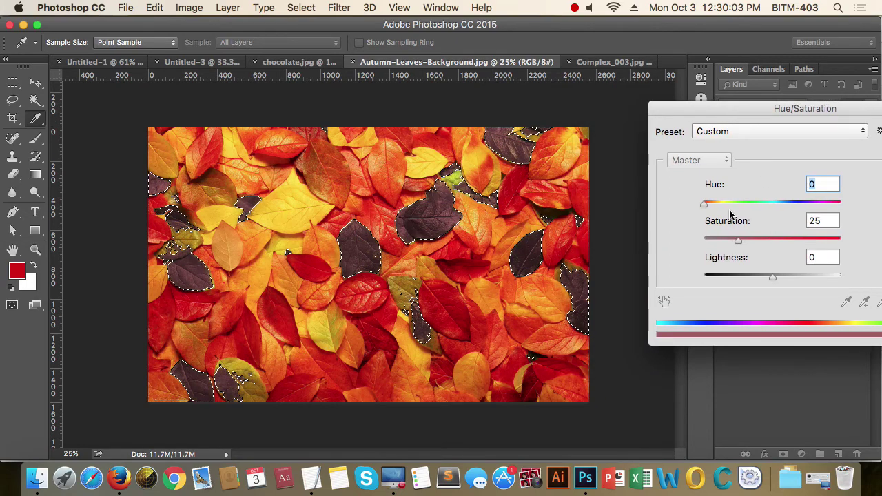
pyautogui.moveTo(704, 206); pyautogui.dragTo(809, 207)
pyautogui.moveTo(802, 110); pyautogui.dragTo(604, 108)
pyautogui.click(744, 128)
pyautogui.press('super+d')
pyautogui.click(617, 283)
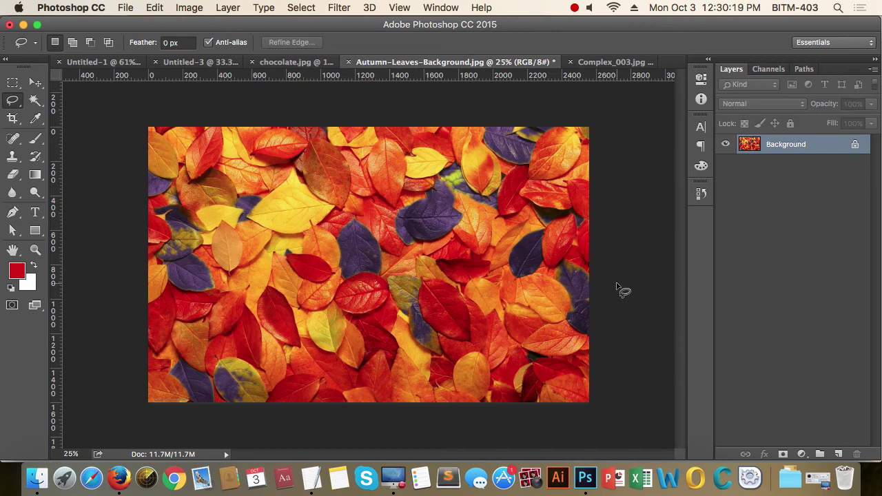
pyautogui.click(306, 8)
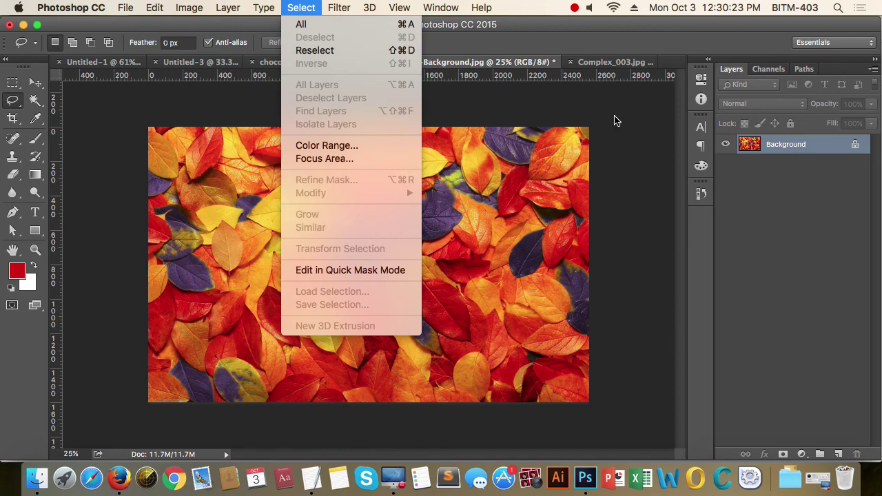
pyautogui.click(614, 31)
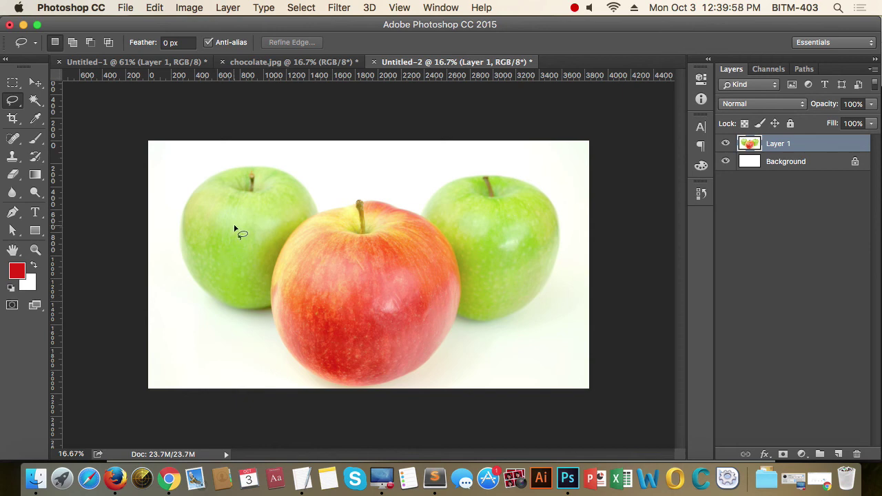
# Step: Start a Color Range selection on the apples image and sample the red apple's dark and light tones
pyautogui.click(298, 7)
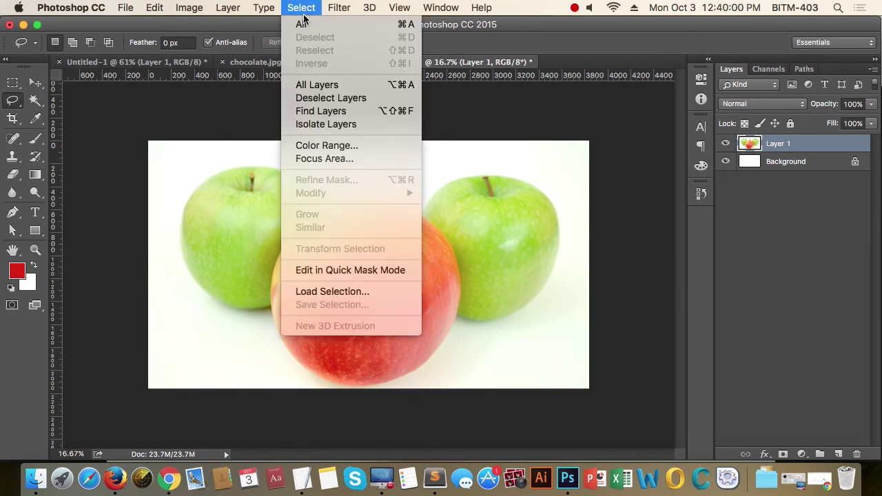
pyautogui.click(337, 148)
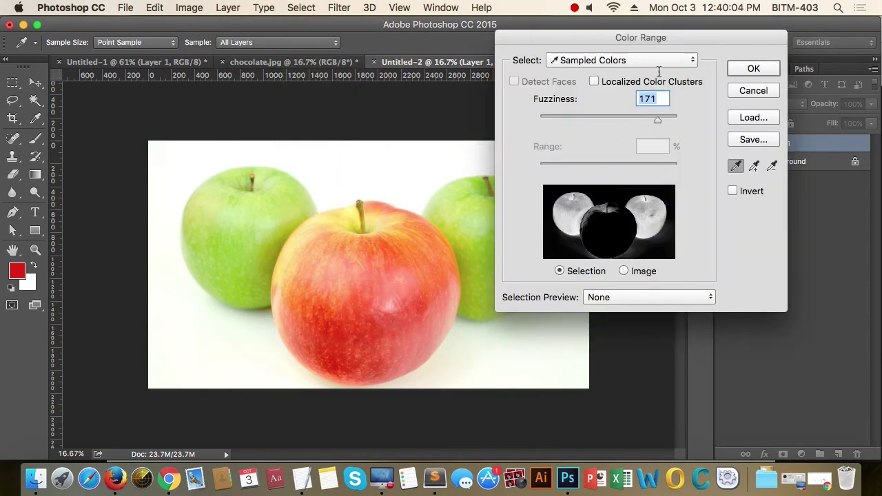
pyautogui.moveTo(651, 37); pyautogui.dragTo(535, 86)
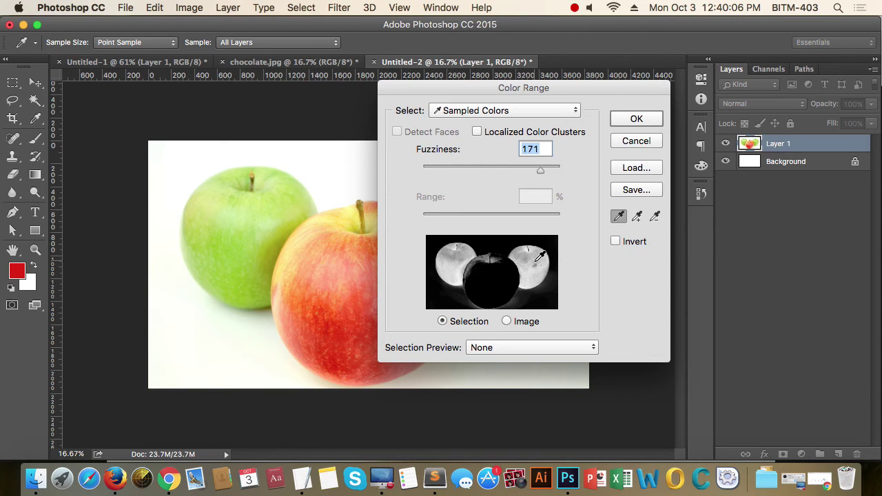
pyautogui.click(544, 299)
pyautogui.click(496, 298)
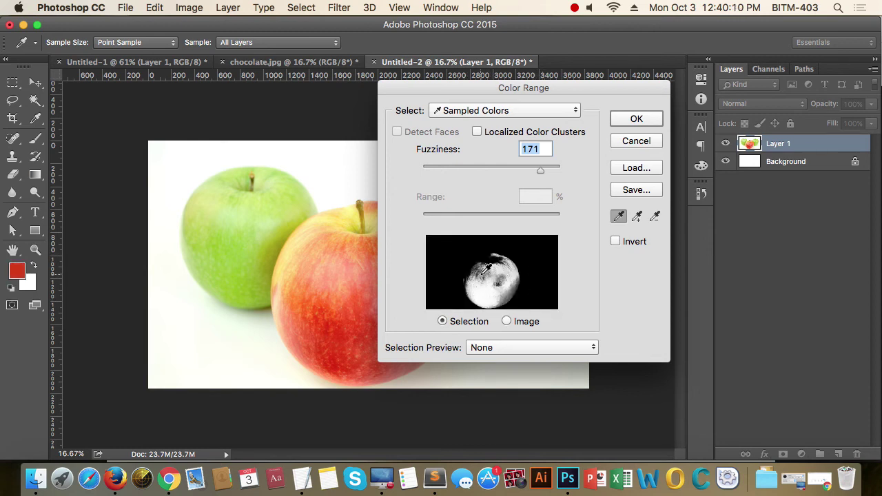
pyautogui.click(485, 273)
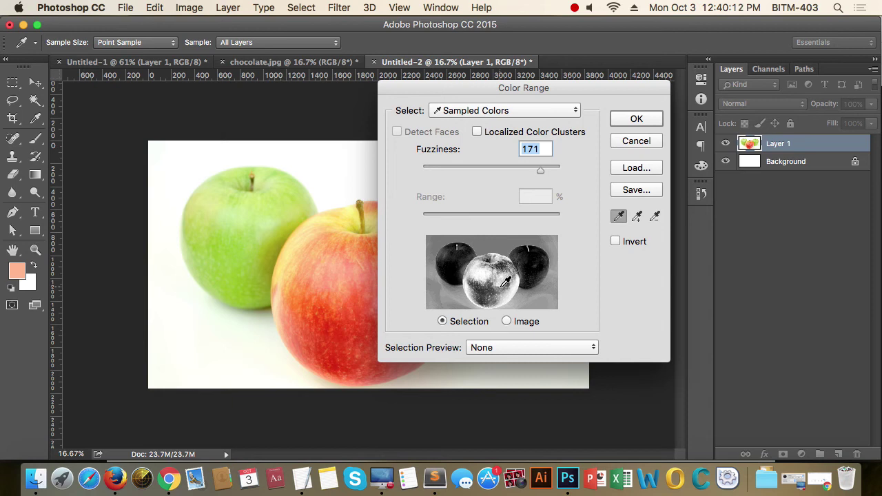
# Step: Set the Color Range fuzziness to 109 and sample the left green apple from the Image preview, returning to the Selection preview
pyautogui.click(507, 323)
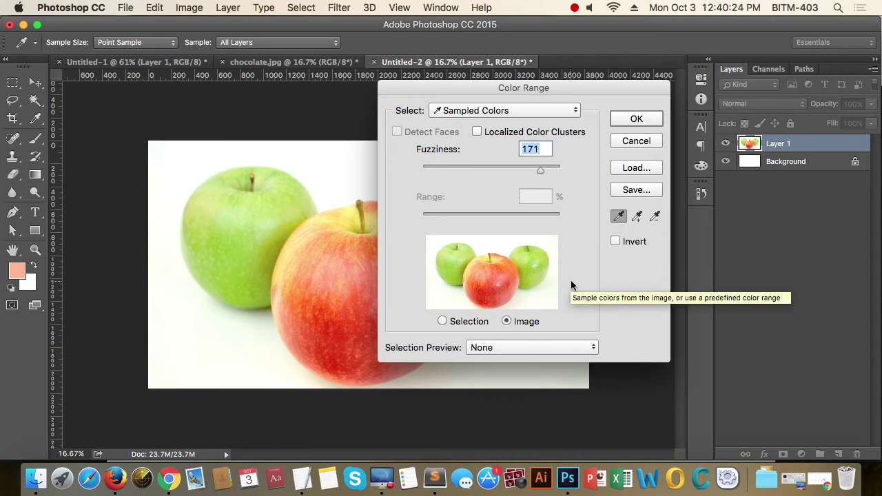
pyautogui.moveTo(540, 169); pyautogui.dragTo(497, 172)
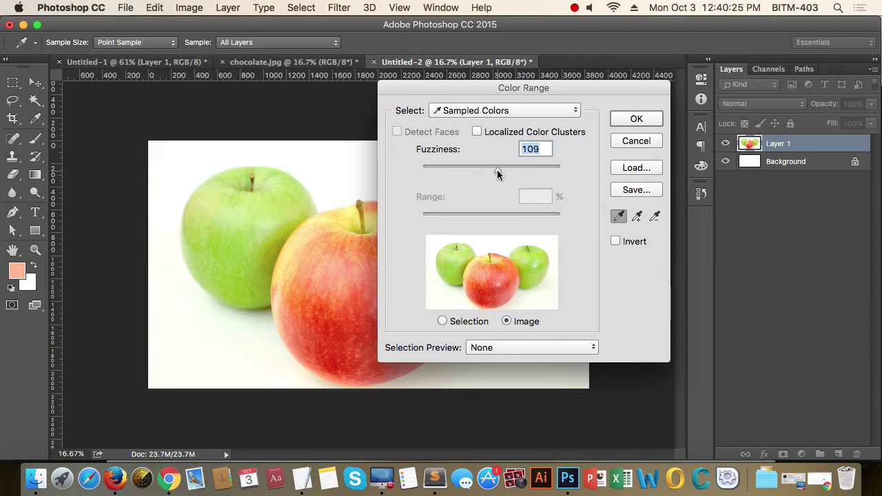
pyautogui.click(457, 262)
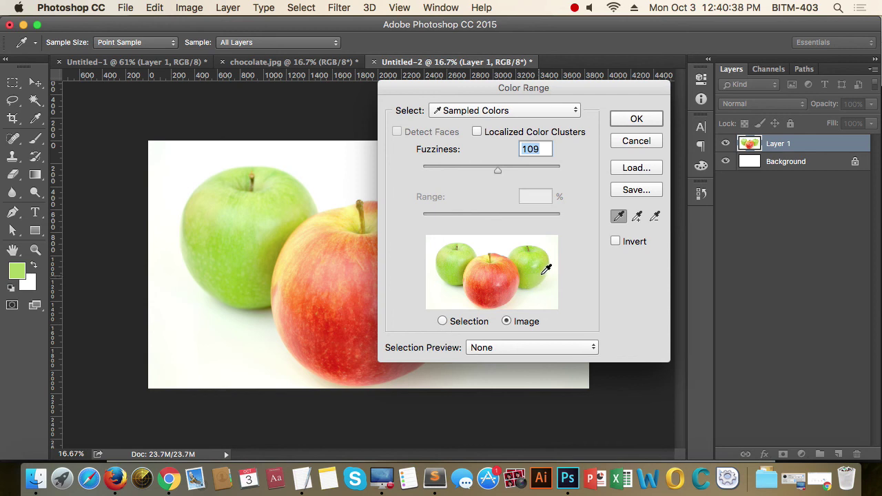
pyautogui.click(442, 322)
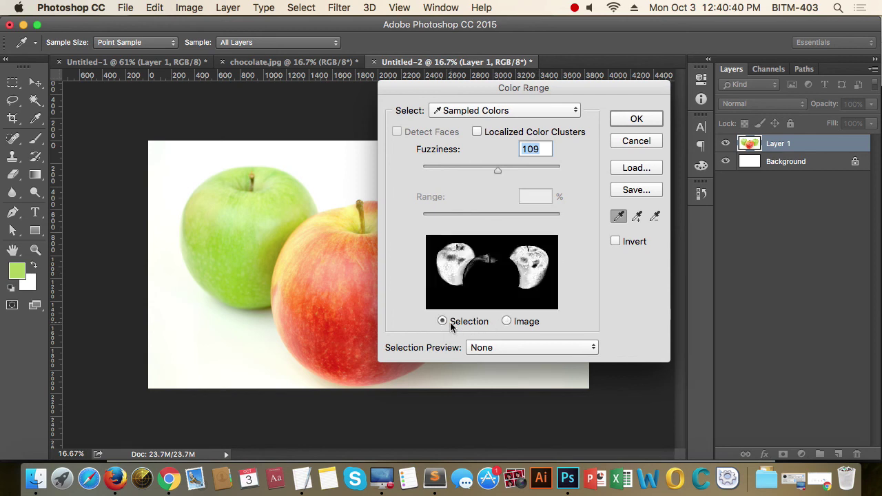
# Step: Resample the green tones on the left and right green apples in the Color Range selection preview
pyautogui.click(454, 266)
pyautogui.click(452, 256)
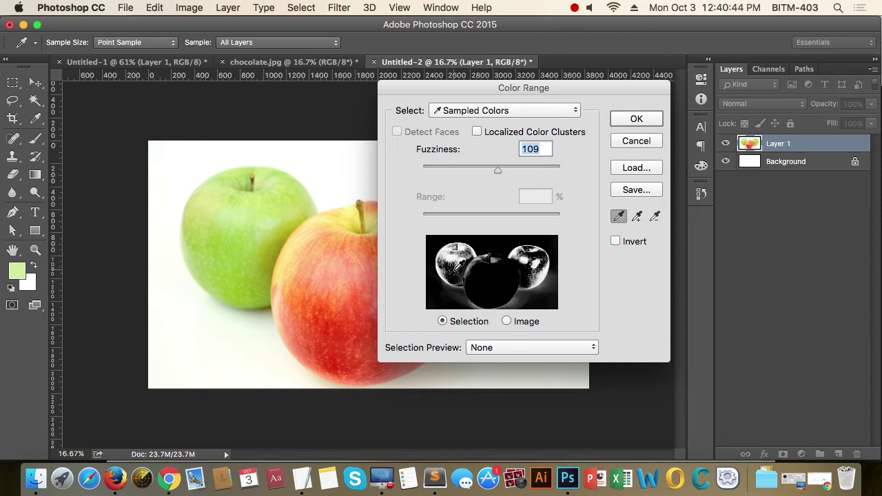
pyautogui.click(539, 273)
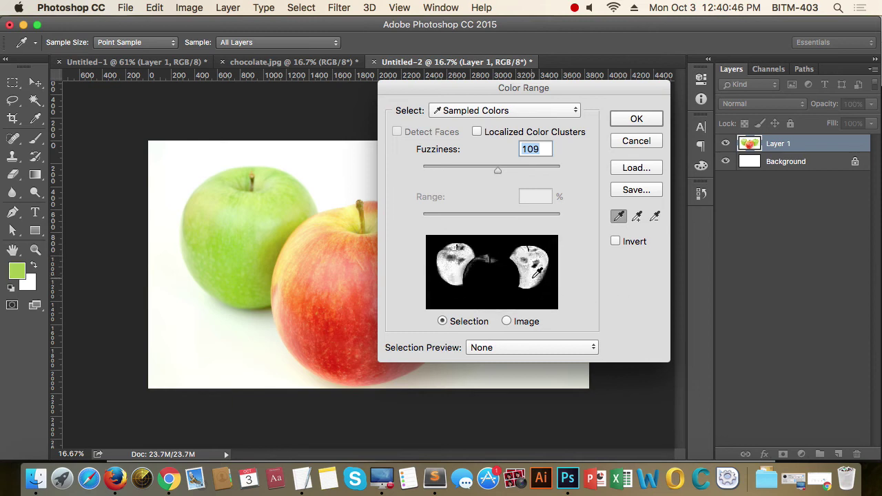
pyautogui.click(538, 274)
pyautogui.click(544, 272)
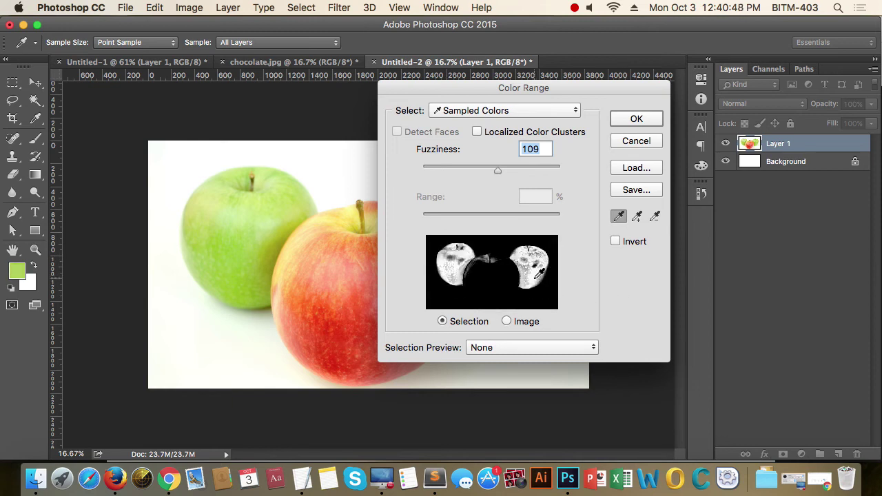
# Step: Resample the right green apple's tone, set the Color Range fuzziness to 158 and apply the selection
pyautogui.click(549, 273)
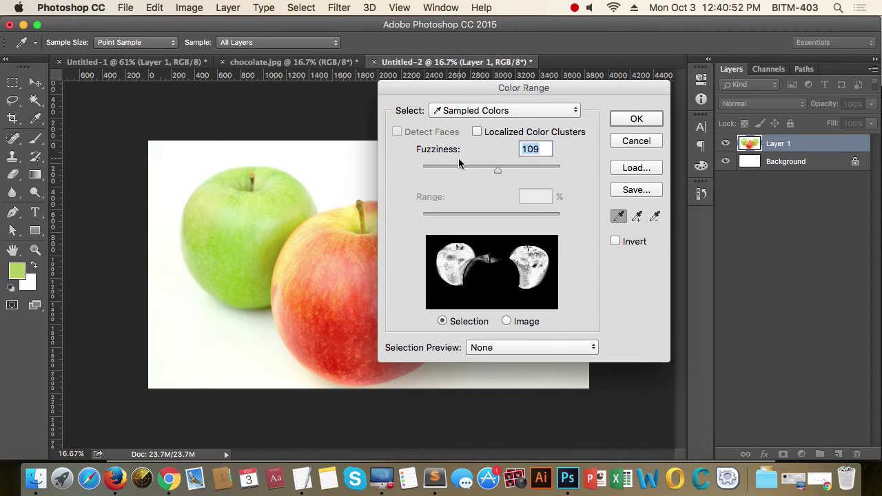
pyautogui.moveTo(501, 172); pyautogui.dragTo(570, 173)
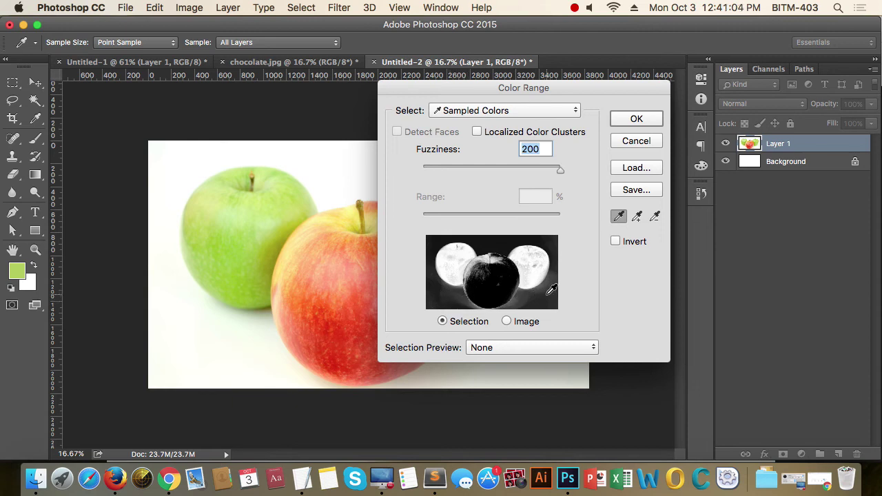
pyautogui.moveTo(559, 174); pyautogui.dragTo(532, 175)
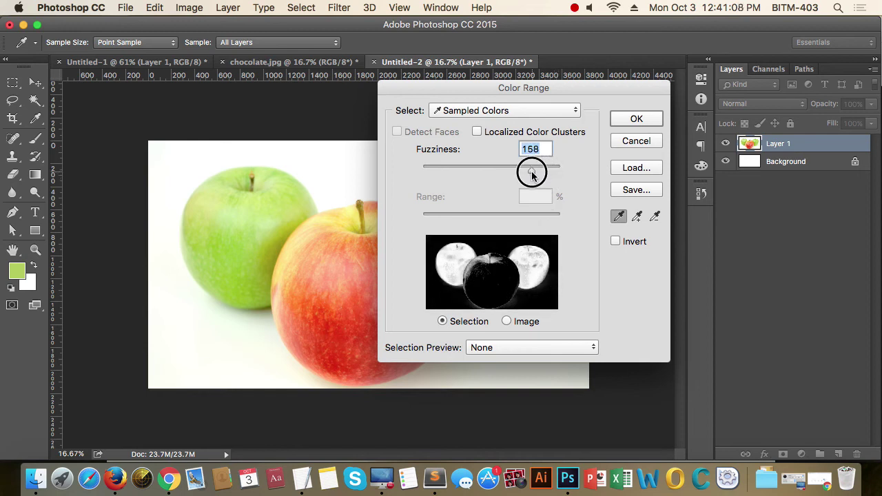
pyautogui.click(636, 119)
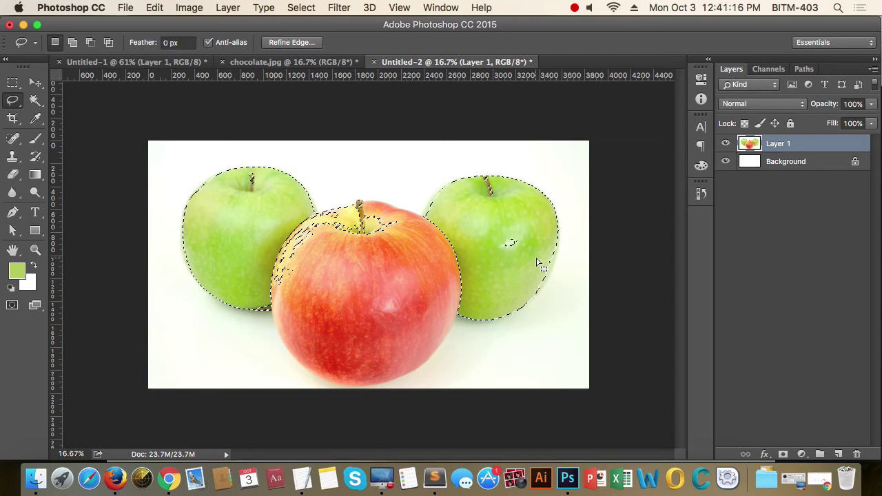
# Step: Add the unselected highlight spot on the right green apple to the selection with the Lasso tool
pyautogui.moveTo(508, 236); pyautogui.dragTo(540, 315)
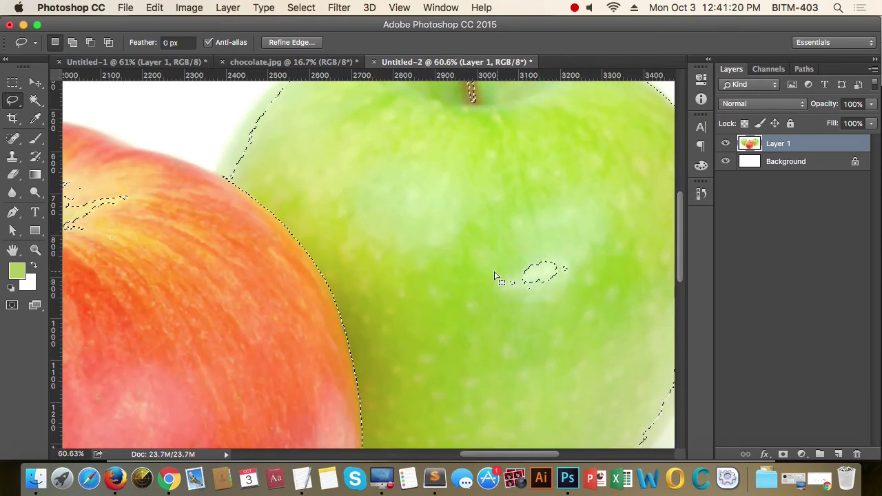
pyautogui.moveTo(571, 309); pyautogui.dragTo(478, 291)
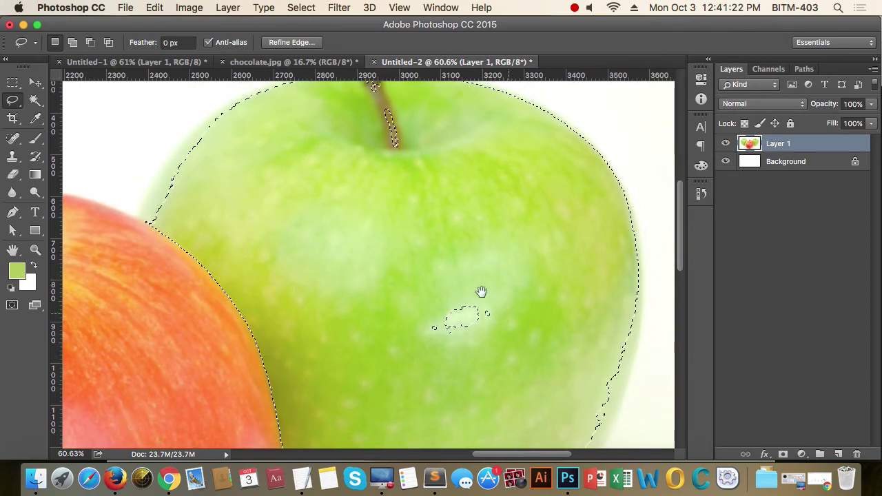
pyautogui.press('shift')
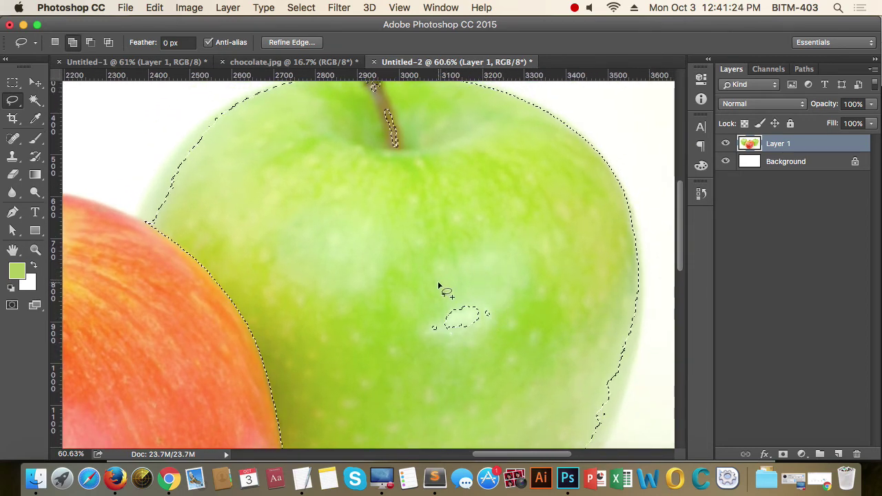
pyautogui.moveTo(420, 290)
pyautogui.mouseDown()
pyautogui.moveTo(477, 363)
pyautogui.moveTo(389, 315)
pyautogui.mouseUp()
# Step: Add the left green apple's missing upper-left edge to the selection with the Lasso tool
pyautogui.moveTo(378, 211); pyautogui.dragTo(611, 285)
pyautogui.moveTo(255, 283); pyautogui.dragTo(538, 282)
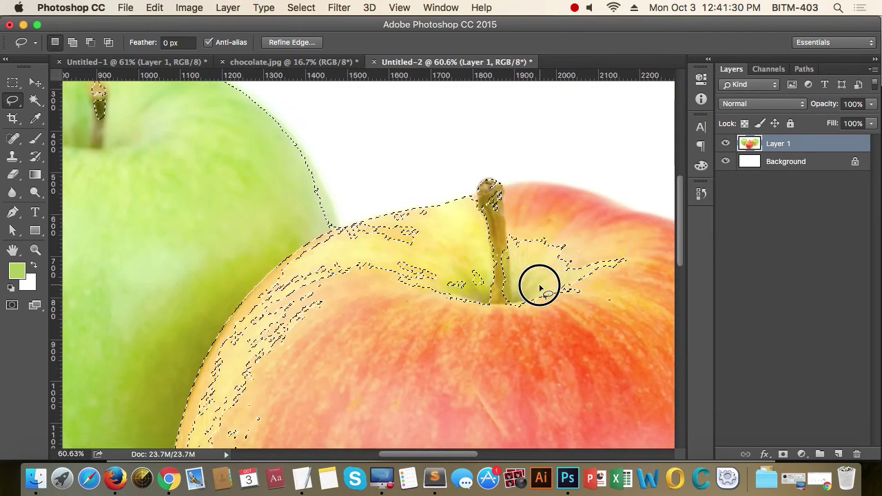
pyautogui.moveTo(398, 286); pyautogui.dragTo(488, 197)
pyautogui.moveTo(285, 256); pyautogui.dragTo(423, 370)
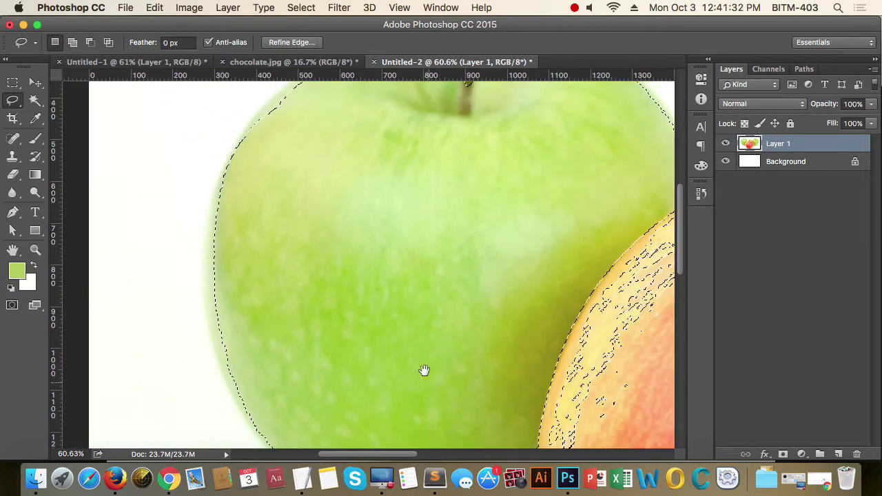
pyautogui.press('shift')
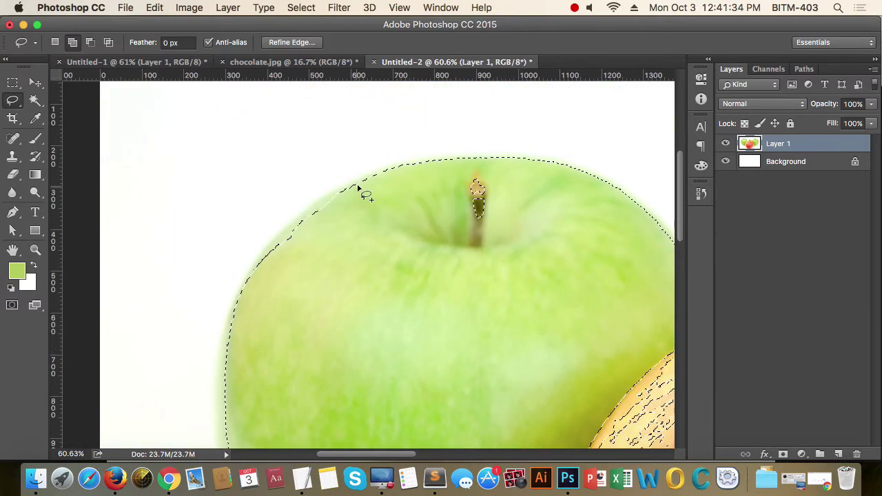
pyautogui.moveTo(369, 180)
pyautogui.mouseDown()
pyautogui.moveTo(300, 220)
pyautogui.moveTo(254, 270)
pyautogui.moveTo(248, 282)
pyautogui.moveTo(281, 314)
pyautogui.mouseUp()
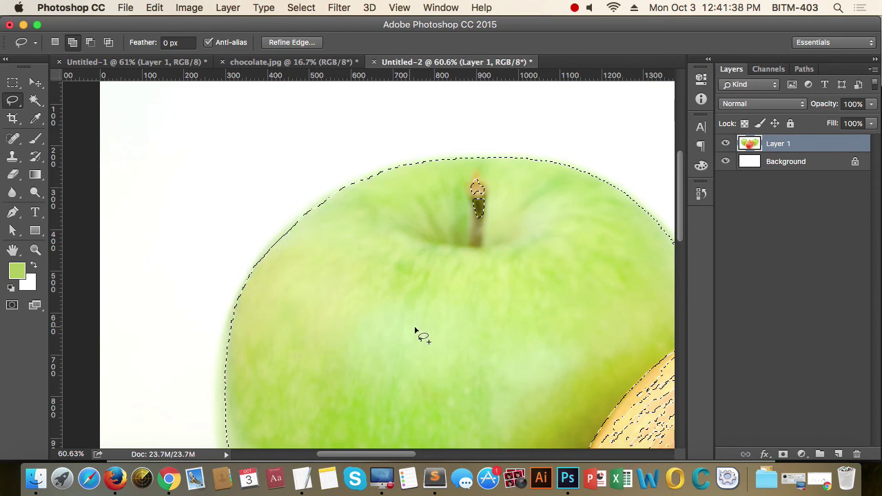
# Step: Inspect the selection outline around the green apples and the red apple's top
pyautogui.scroll(-5, 514, 311)
pyautogui.moveTo(515, 311); pyautogui.dragTo(374, 227)
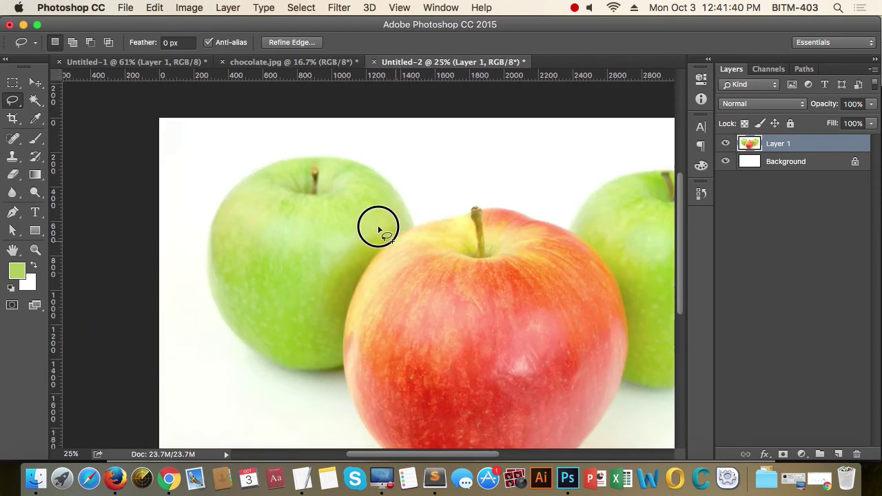
pyautogui.moveTo(470, 318); pyautogui.dragTo(430, 222)
pyautogui.moveTo(520, 234); pyautogui.dragTo(469, 316)
pyautogui.keyDown('super'); pyautogui.click(467, 163); pyautogui.keyUp('super')
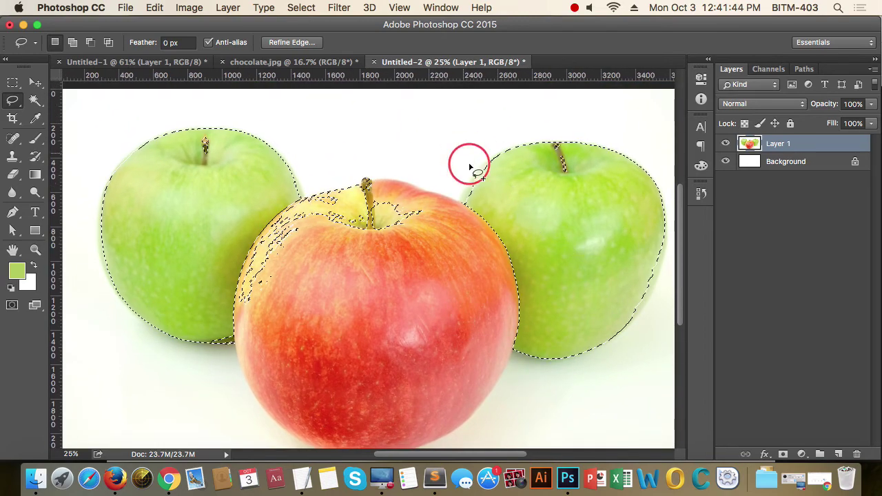
pyautogui.moveTo(460, 249)
pyautogui.mouseDown()
pyautogui.moveTo(459, 236)
pyautogui.moveTo(492, 194)
pyautogui.mouseUp()
pyautogui.moveTo(548, 168)
pyautogui.mouseDown()
pyautogui.moveTo(527, 173)
pyautogui.moveTo(531, 166)
pyautogui.mouseUp()
pyautogui.moveTo(491, 190)
pyautogui.mouseDown()
pyautogui.moveTo(468, 245)
pyautogui.moveTo(571, 236)
pyautogui.mouseUp()
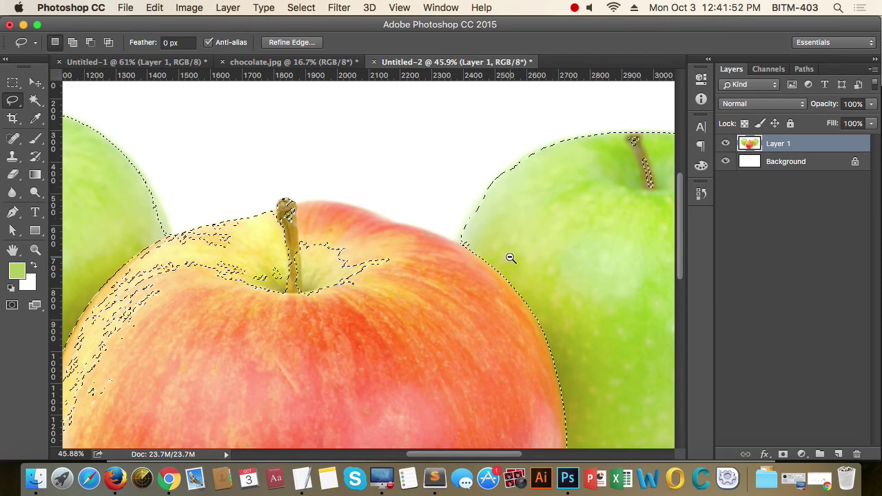
pyautogui.keyDown('alt'); pyautogui.click(402, 269); pyautogui.keyUp('alt')
pyautogui.keyDown('alt'); pyautogui.click(396, 270); pyautogui.keyUp('alt')
pyautogui.keyDown('alt'); pyautogui.click(396, 269); pyautogui.keyUp('alt')
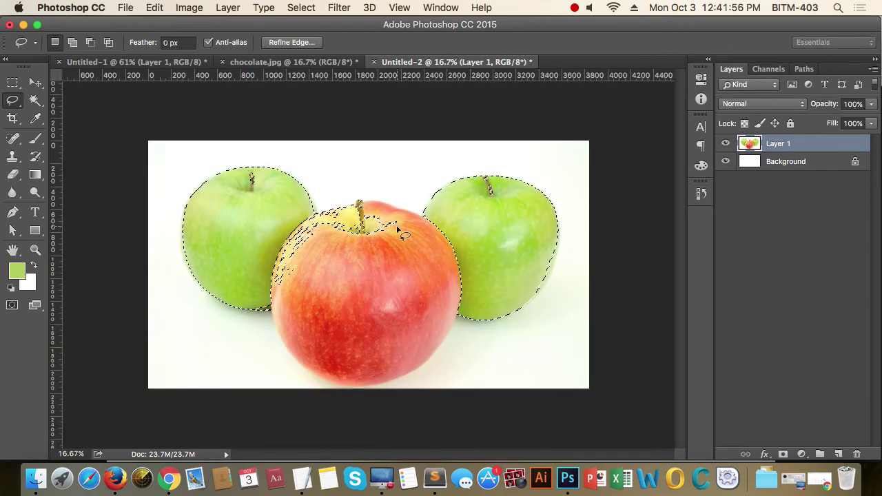
# Step: Feather the apple selection by 6 pixels
pyautogui.hotkey('shift', 'F6')
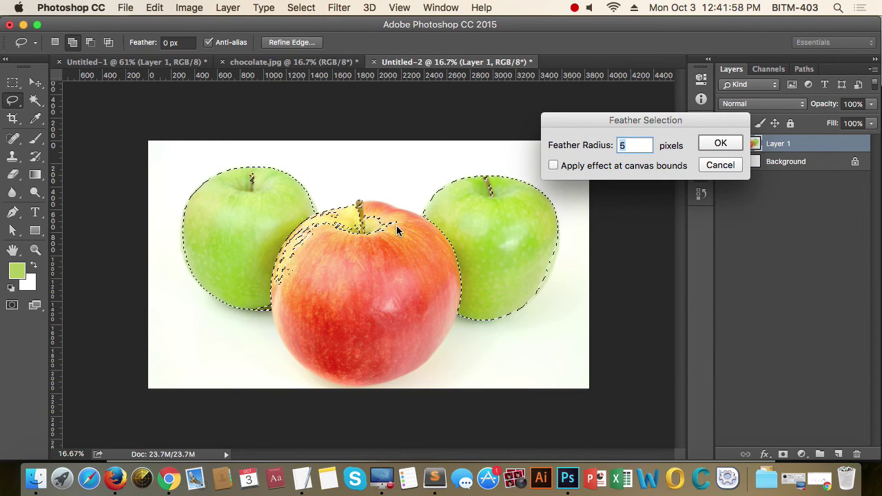
pyautogui.moveTo(646, 119); pyautogui.dragTo(663, 217)
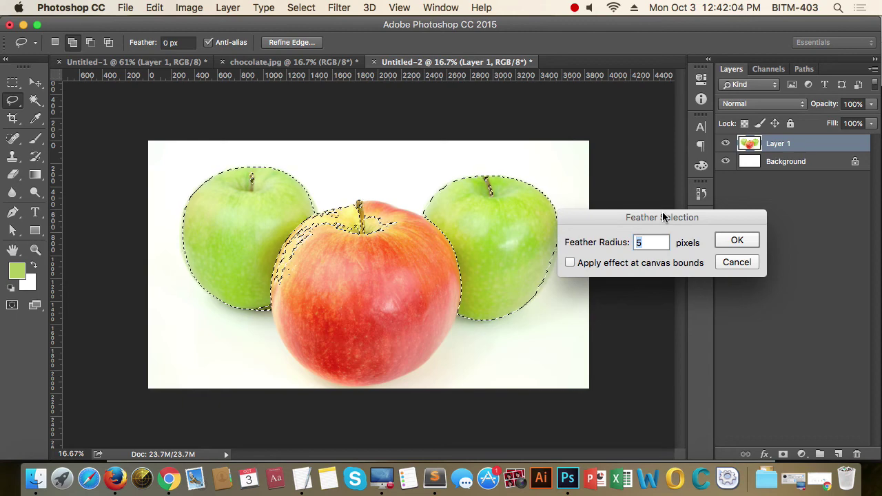
pyautogui.write('6')
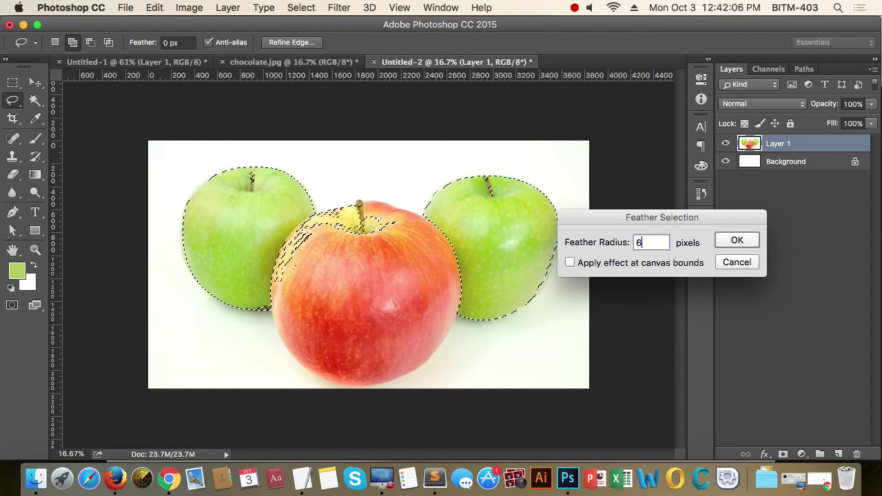
pyautogui.press('Return')
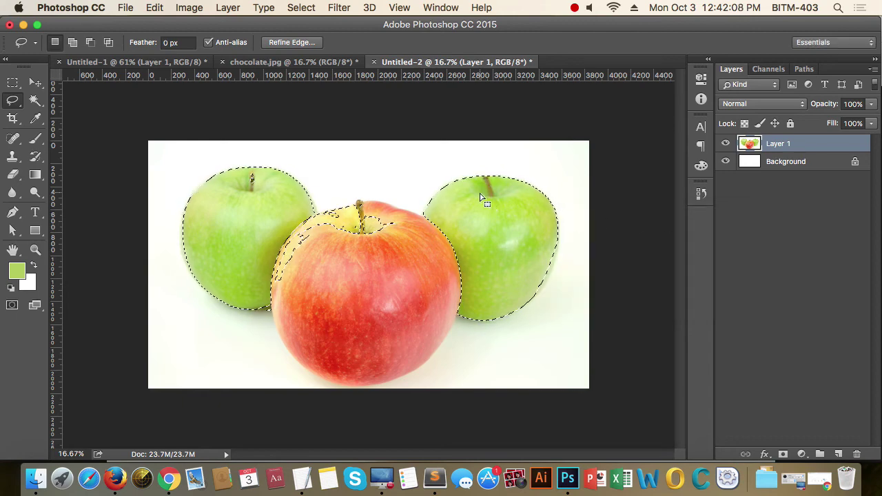
# Step: Shift the selected green apples towards red with a Hue/Saturation adjustment, setting the hue to -65
pyautogui.moveTo(282, 221)
pyautogui.mouseDown()
pyautogui.moveTo(315, 232)
pyautogui.moveTo(499, 232)
pyautogui.moveTo(412, 237)
pyautogui.mouseUp()
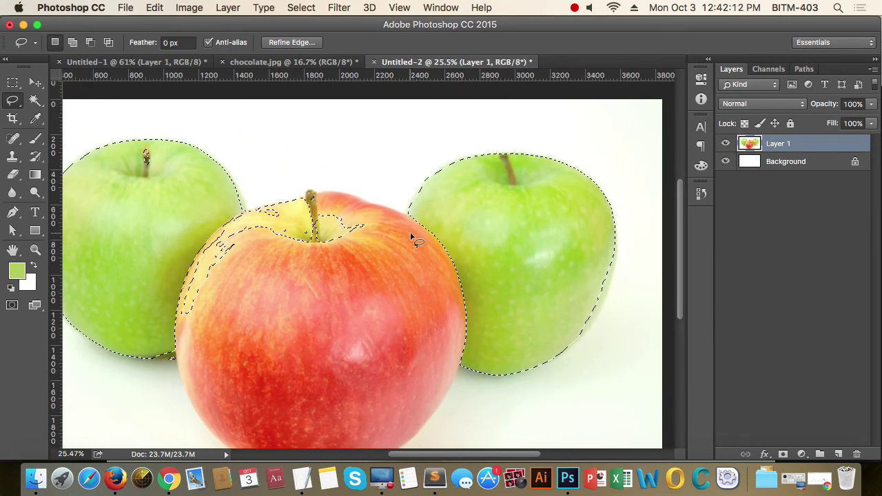
pyautogui.click(184, 10)
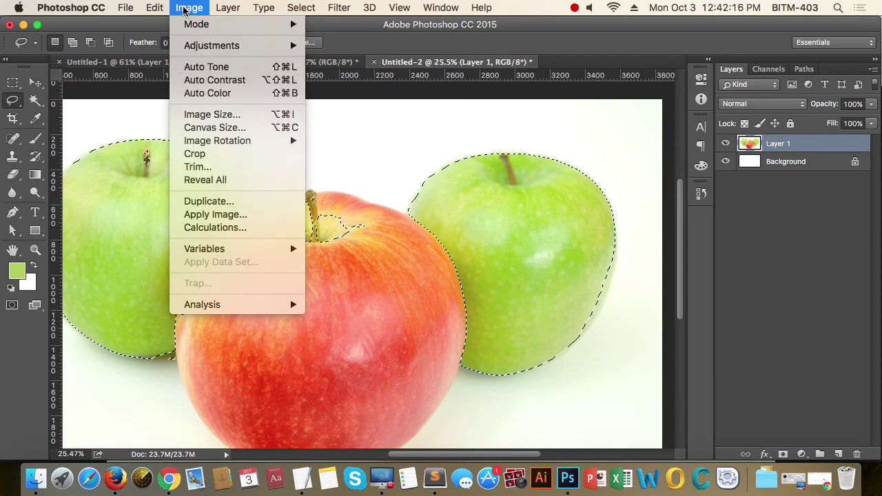
pyautogui.moveTo(231, 49)
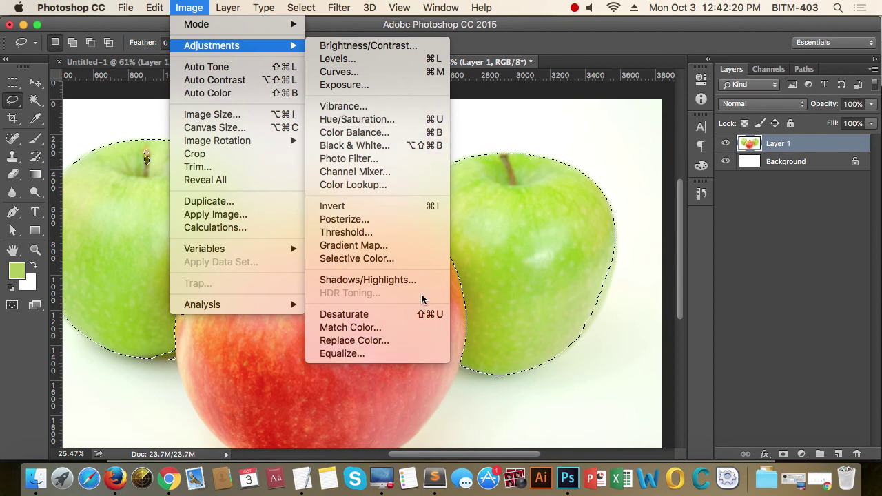
pyautogui.click(375, 122)
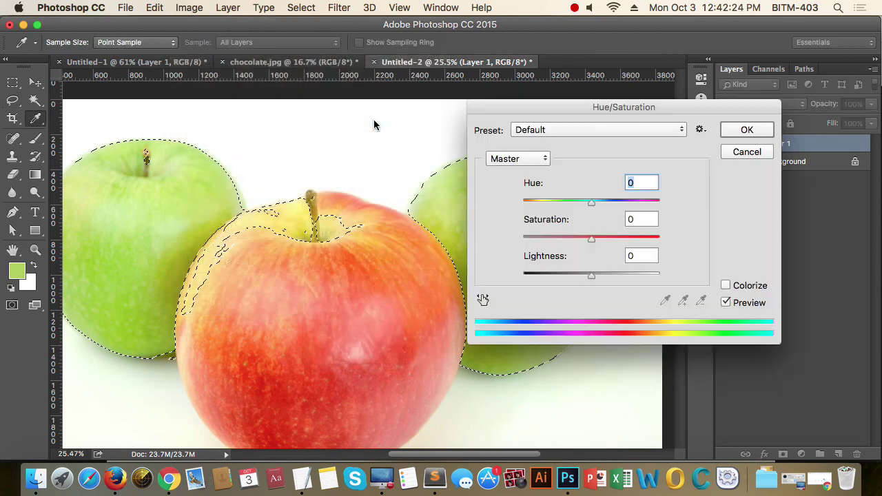
pyautogui.moveTo(572, 107); pyautogui.dragTo(658, 119)
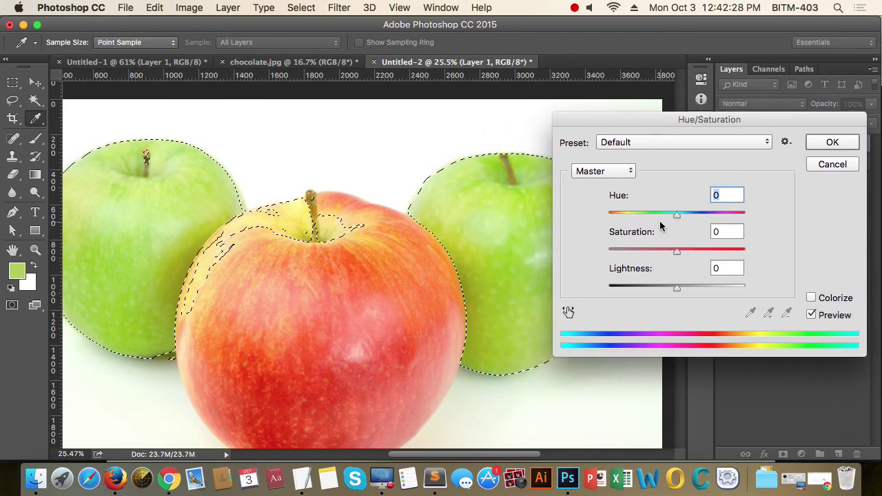
pyautogui.moveTo(676, 216); pyautogui.dragTo(642, 219)
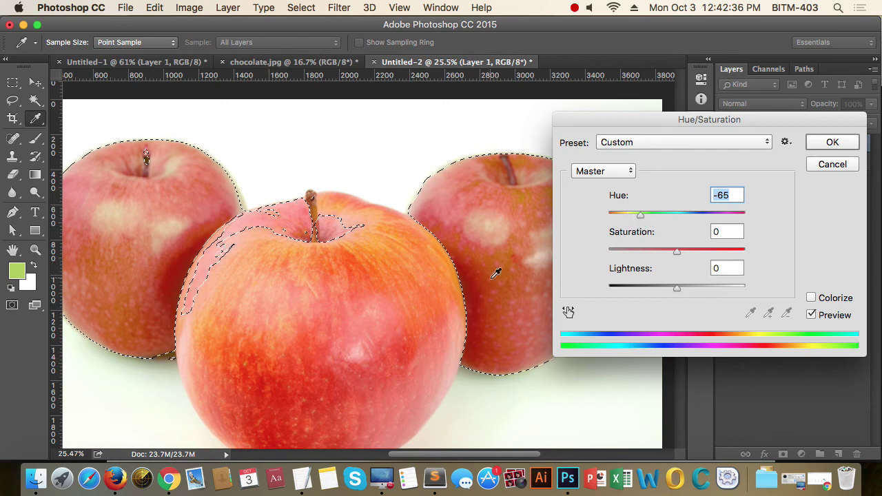
# Step: Try a saturation of +100 on the selected apples, and reduce it to +38
pyautogui.moveTo(654, 123); pyautogui.dragTo(751, 125)
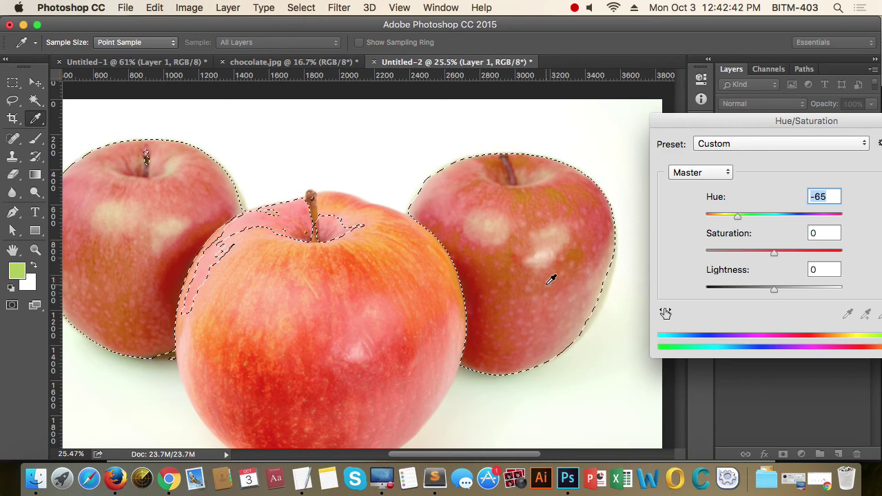
pyautogui.press('super+minus')
pyautogui.keyDown('alt'); pyautogui.keyDown('super'); pyautogui.click(494, 283); pyautogui.keyUp('super'); pyautogui.keyUp('alt')
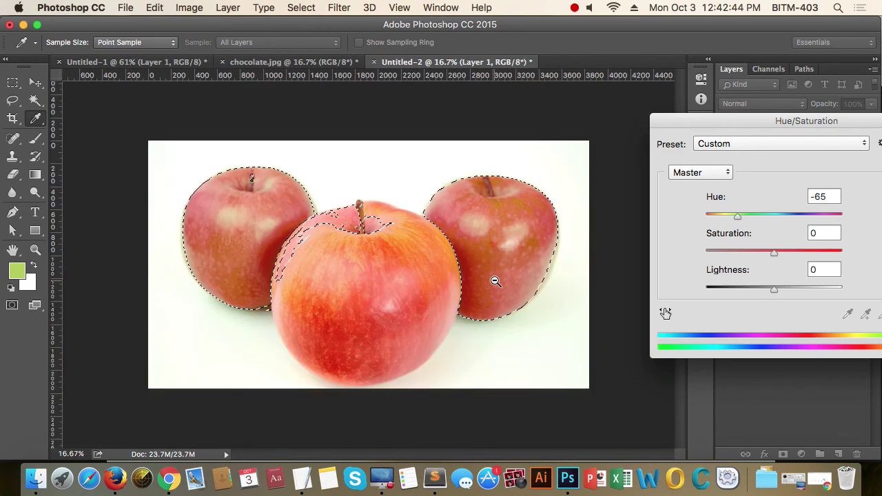
pyautogui.moveTo(742, 129); pyautogui.dragTo(708, 133)
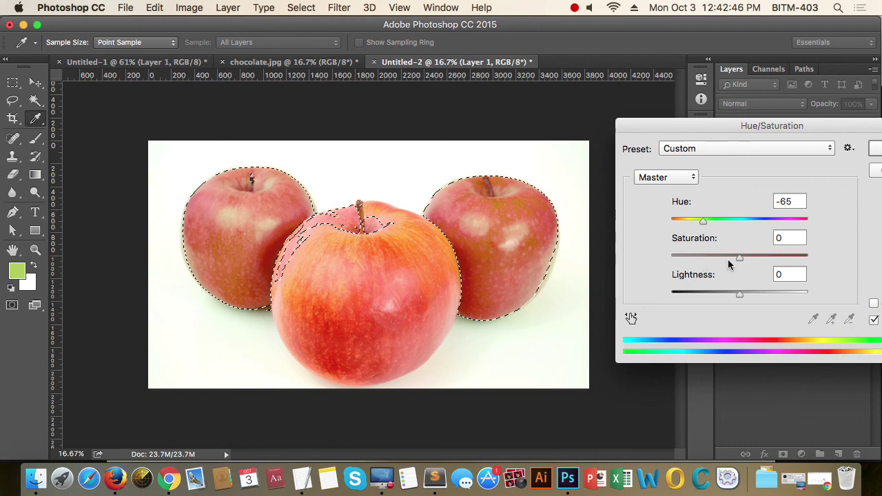
pyautogui.moveTo(742, 261); pyautogui.dragTo(814, 256)
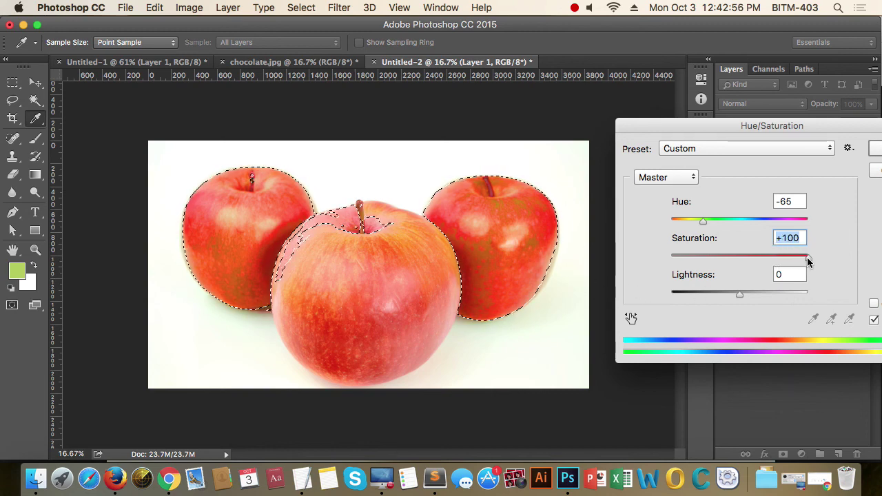
pyautogui.moveTo(808, 258); pyautogui.dragTo(765, 264)
# Step: Set the hue to -62 and the saturation to +27, apply the adjustment and deselect the apples
pyautogui.moveTo(702, 218)
pyautogui.mouseDown()
pyautogui.moveTo(682, 230)
pyautogui.moveTo(816, 232)
pyautogui.moveTo(706, 236)
pyautogui.mouseUp()
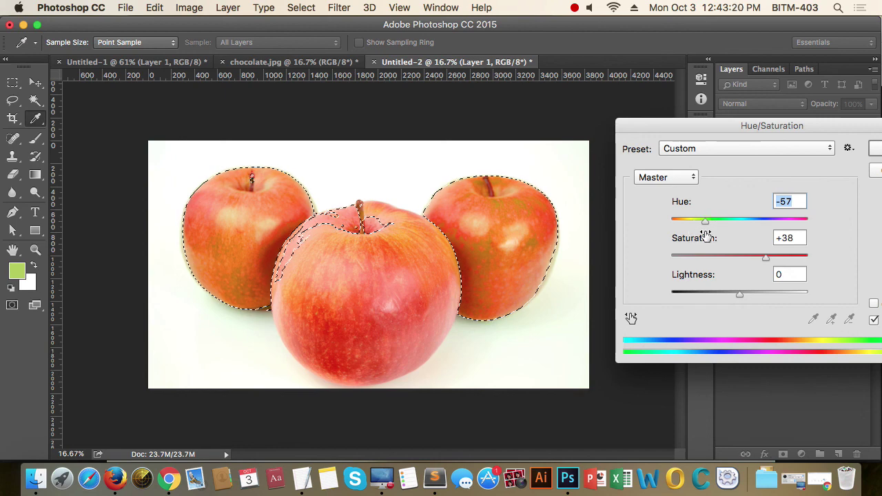
pyautogui.moveTo(706, 228); pyautogui.dragTo(705, 226)
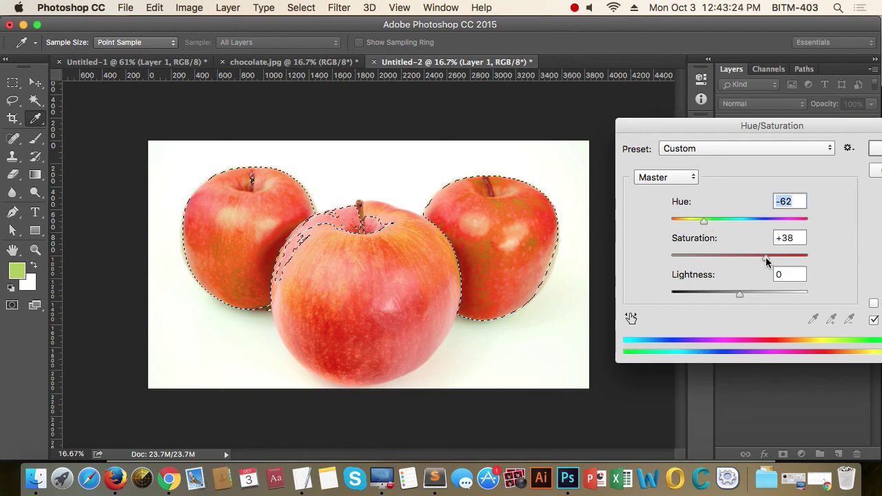
pyautogui.moveTo(765, 257)
pyautogui.mouseDown()
pyautogui.moveTo(754, 259)
pyautogui.moveTo(775, 258)
pyautogui.moveTo(758, 258)
pyautogui.mouseUp()
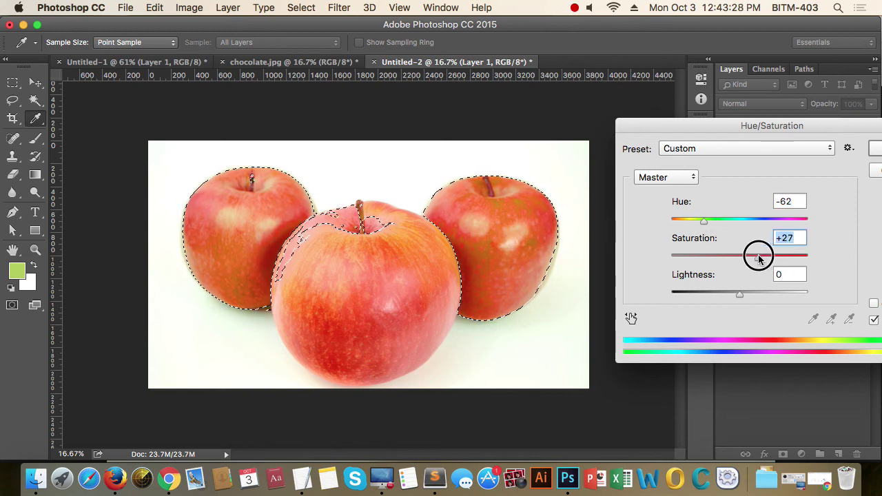
pyautogui.moveTo(813, 131); pyautogui.dragTo(664, 130)
pyautogui.click(747, 150)
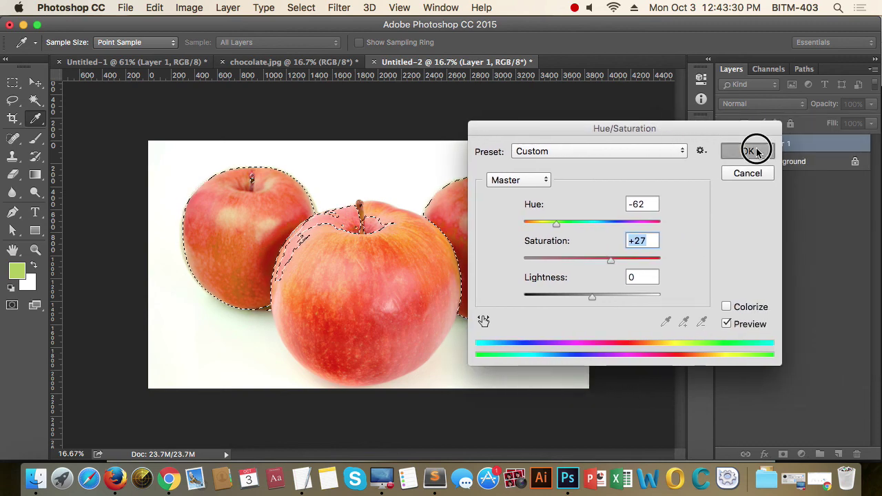
pyautogui.click(560, 324)
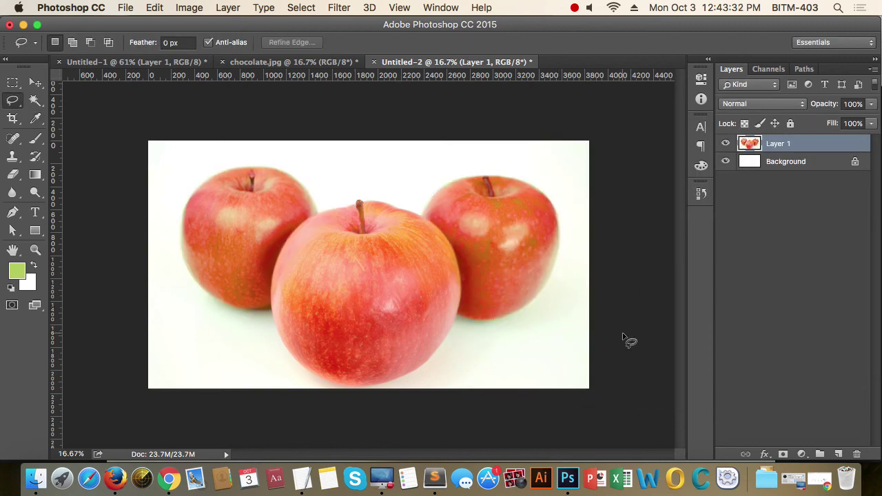